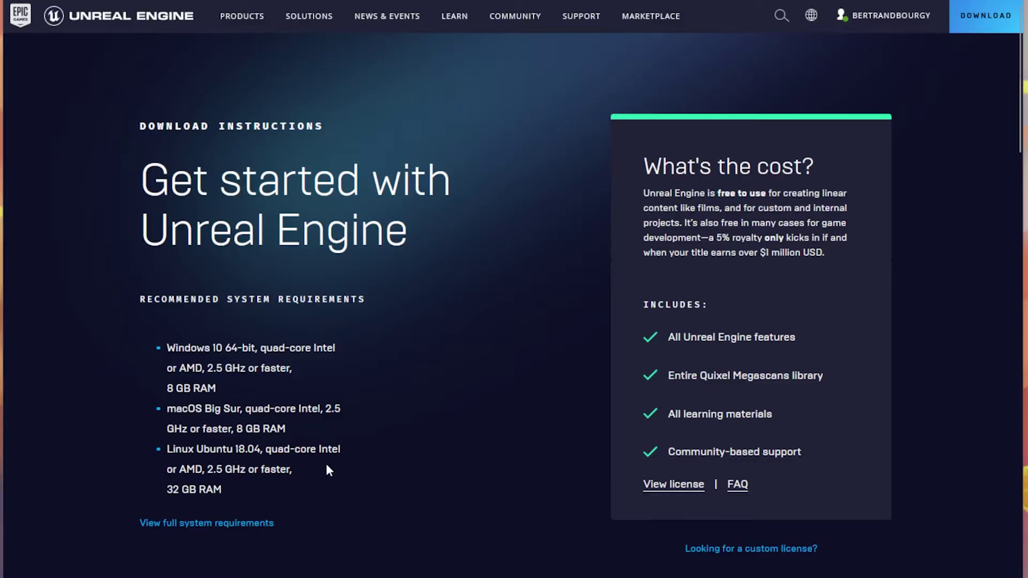
Open the Epic Games launcher from the Unreal Engine download page and allow the site to open the link.
{"action": "scroll", "coordinate": [327, 465], "scroll_direction": "down", "scroll_amount": 10}
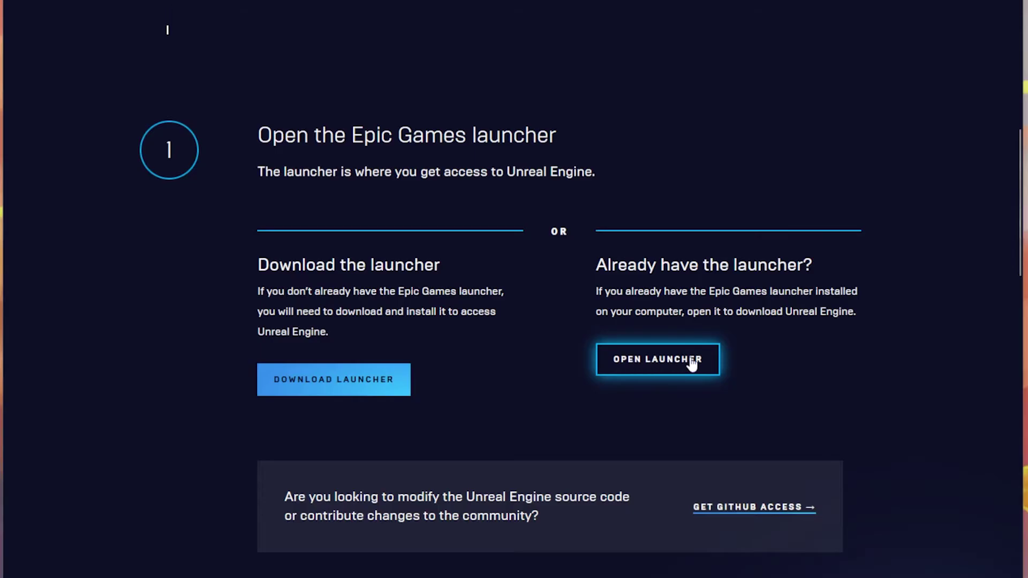
{"action": "left_click", "coordinate": [669, 362]}
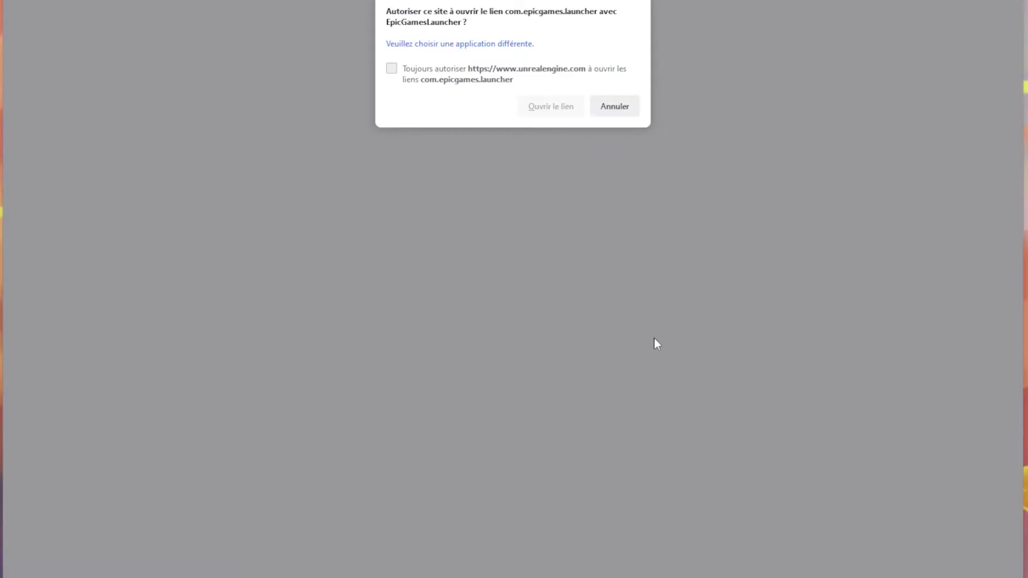
{"action": "left_click", "coordinate": [551, 110]}
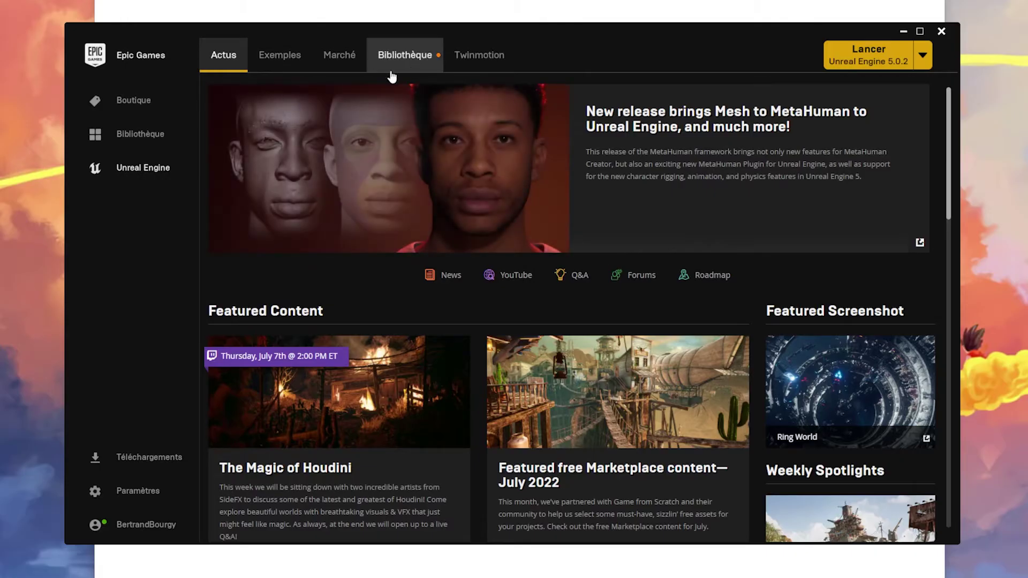
Open the Unreal Engine library and look over its engine versions, projects and vault.
{"action": "left_click", "coordinate": [404, 60]}
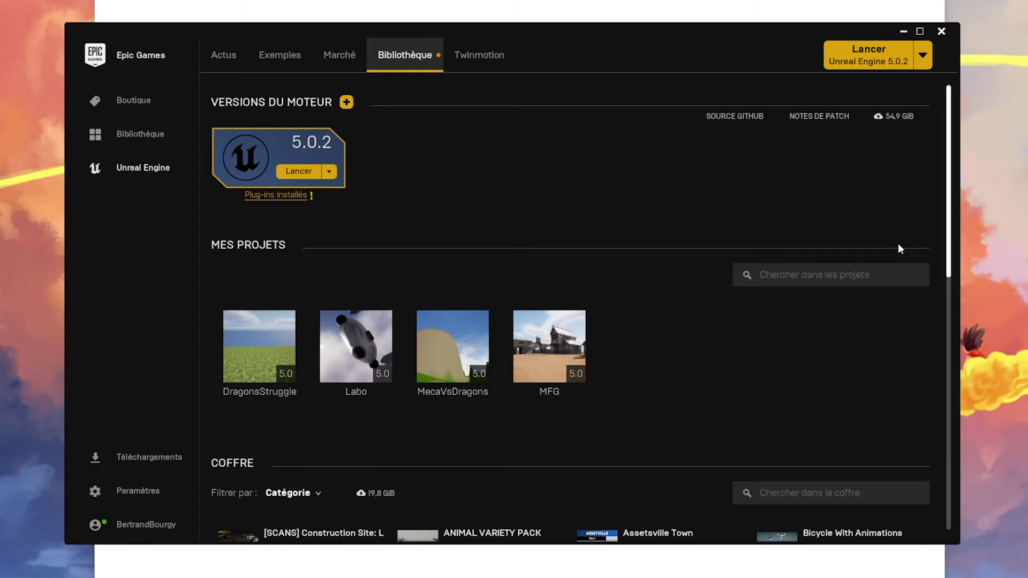
{"action": "scroll", "coordinate": [766, 468], "scroll_direction": "down", "scroll_amount": 3}
{"action": "scroll", "coordinate": [564, 355], "scroll_direction": "down", "scroll_amount": 3}
{"action": "scroll", "coordinate": [532, 353], "scroll_direction": "up", "scroll_amount": 6}
Add a new engine version slot and browse the list of versions available to install.
{"action": "left_click", "coordinate": [346, 102]}
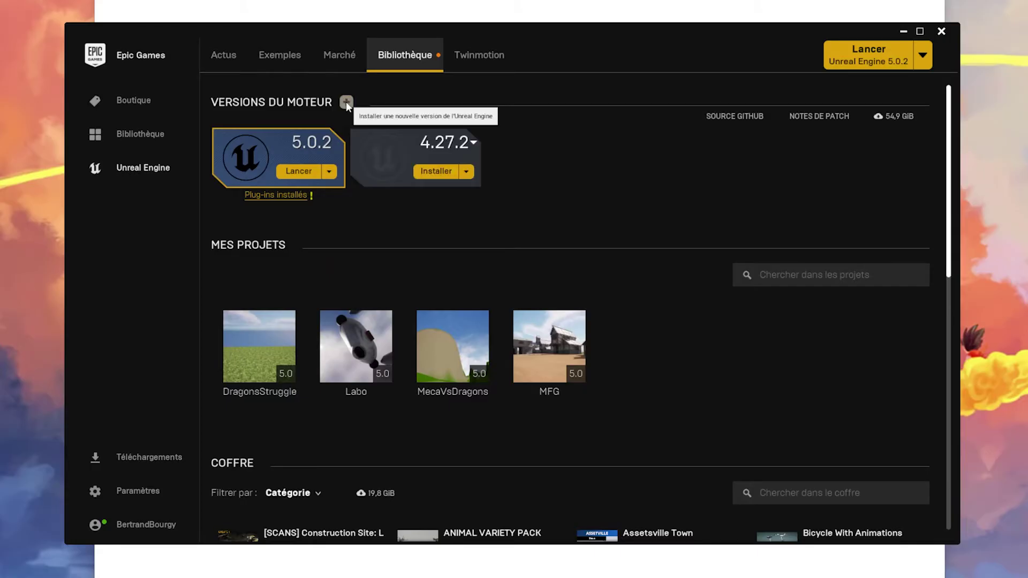
{"action": "left_click", "coordinate": [465, 142]}
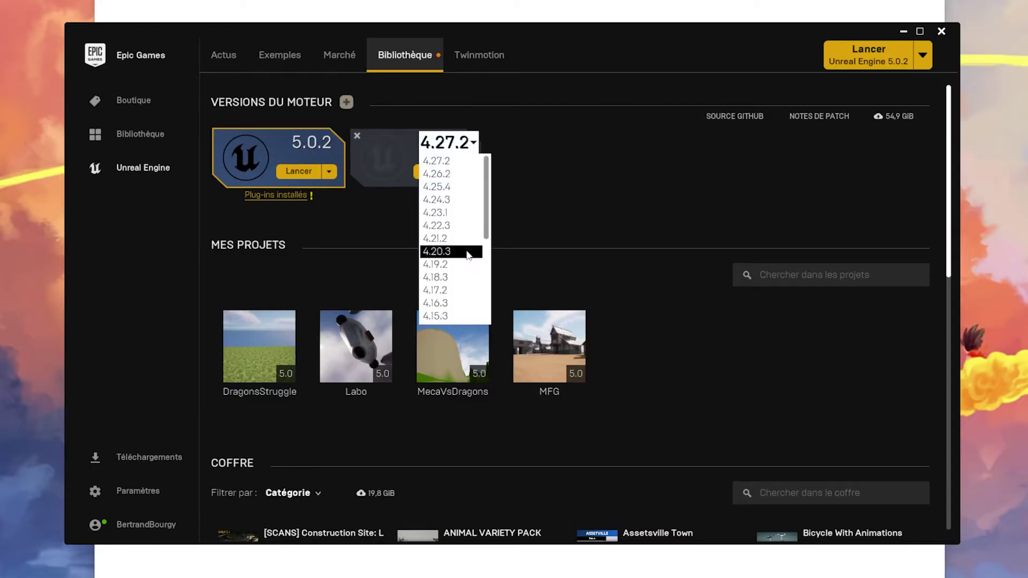
{"action": "scroll", "coordinate": [453, 262], "scroll_direction": "down", "scroll_amount": 5}
{"action": "scroll", "coordinate": [452, 268], "scroll_direction": "up", "scroll_amount": 8}
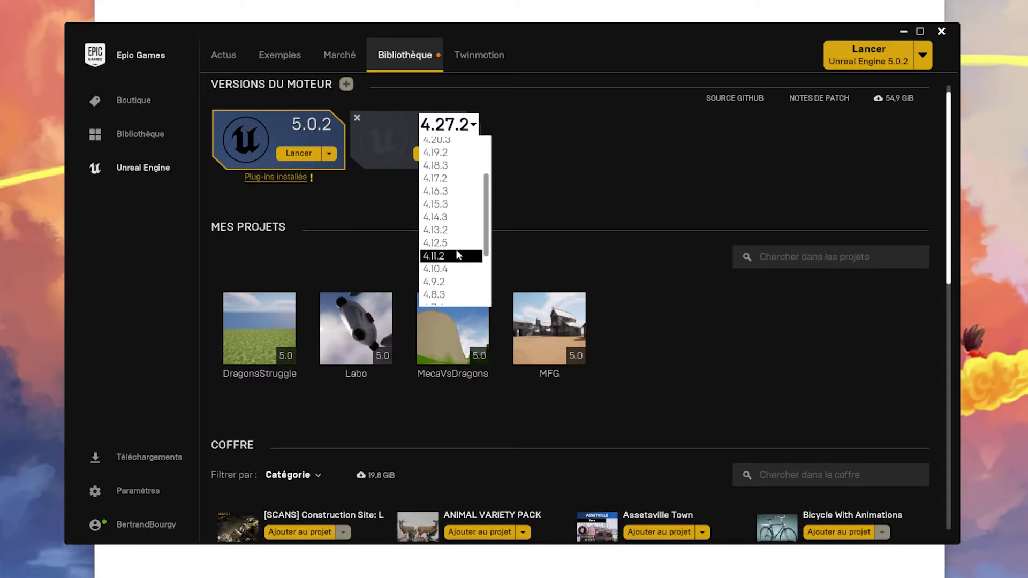
{"action": "scroll", "coordinate": [458, 255], "scroll_direction": "down", "scroll_amount": 8}
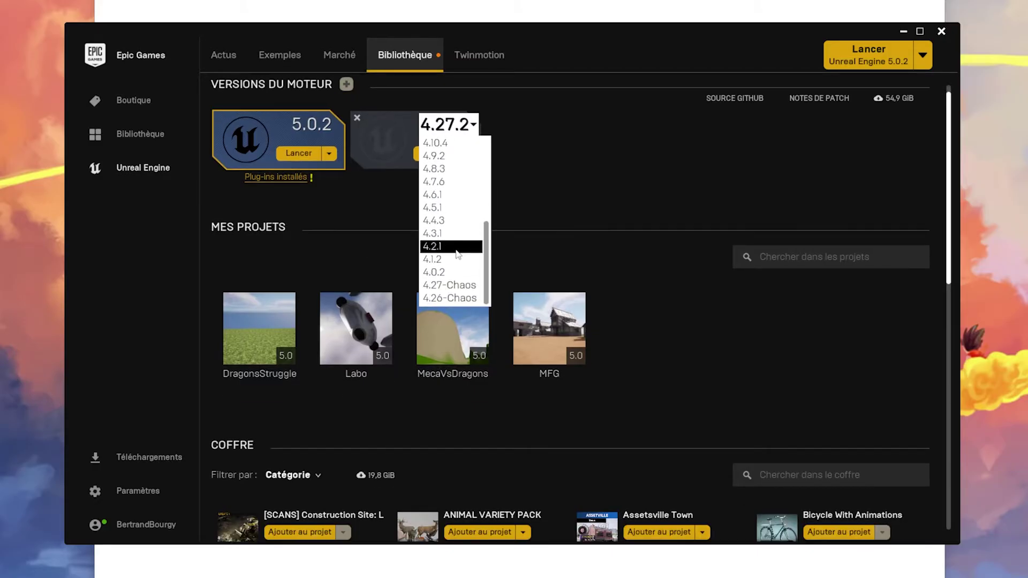
{"action": "scroll", "coordinate": [487, 264], "scroll_direction": "up", "scroll_amount": 8}
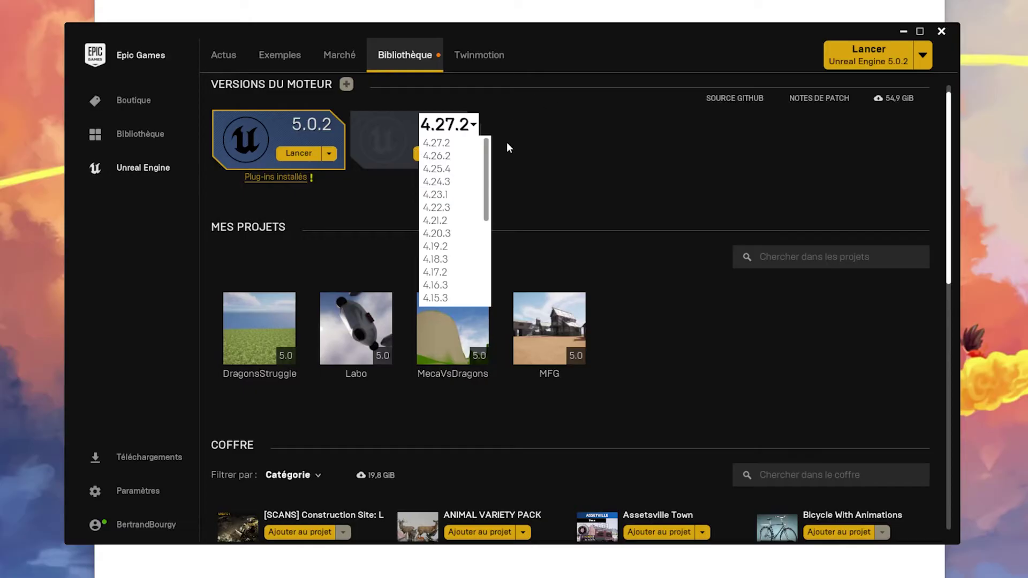
{"action": "left_click", "coordinate": [631, 142]}
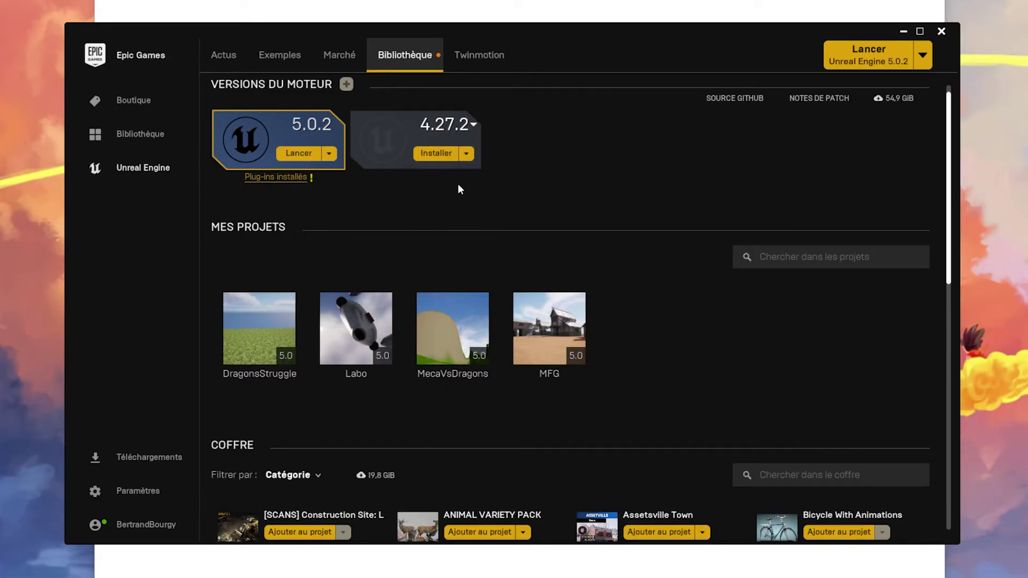
Remove the uninstalled 4.27.2 engine slot from the library.
{"action": "left_click", "coordinate": [467, 155]}
{"action": "left_click", "coordinate": [468, 155]}
{"action": "left_click", "coordinate": [357, 119]}
{"action": "left_click", "coordinate": [357, 119]}
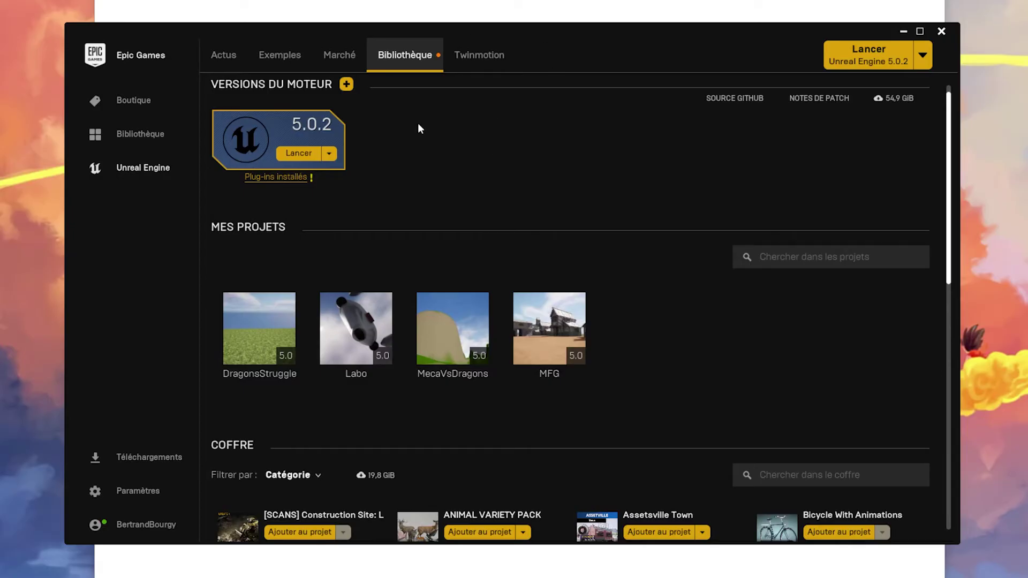
Check the launcher's download tasks and return to the library.
{"action": "left_click", "coordinate": [133, 463]}
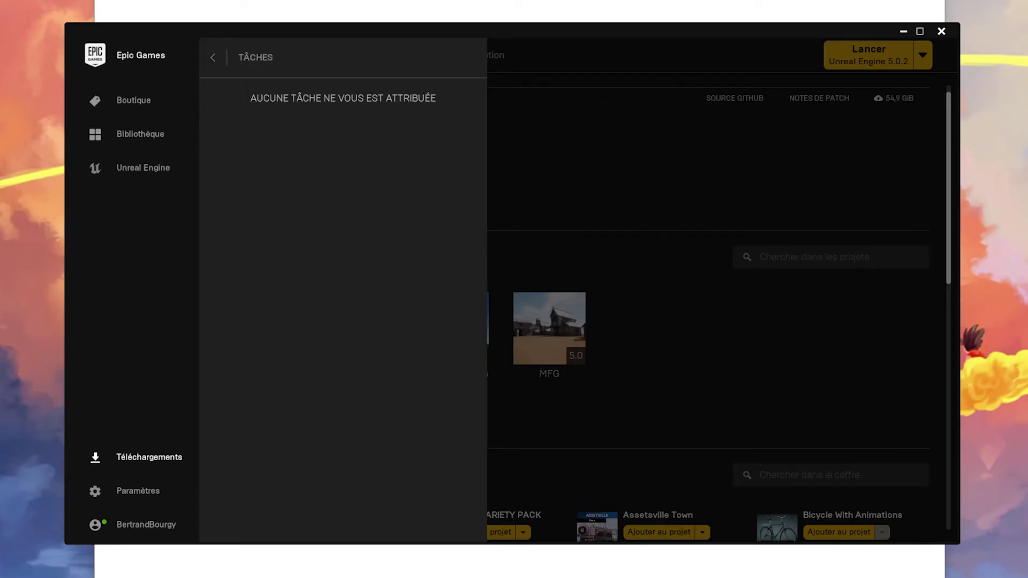
{"action": "left_click", "coordinate": [628, 182]}
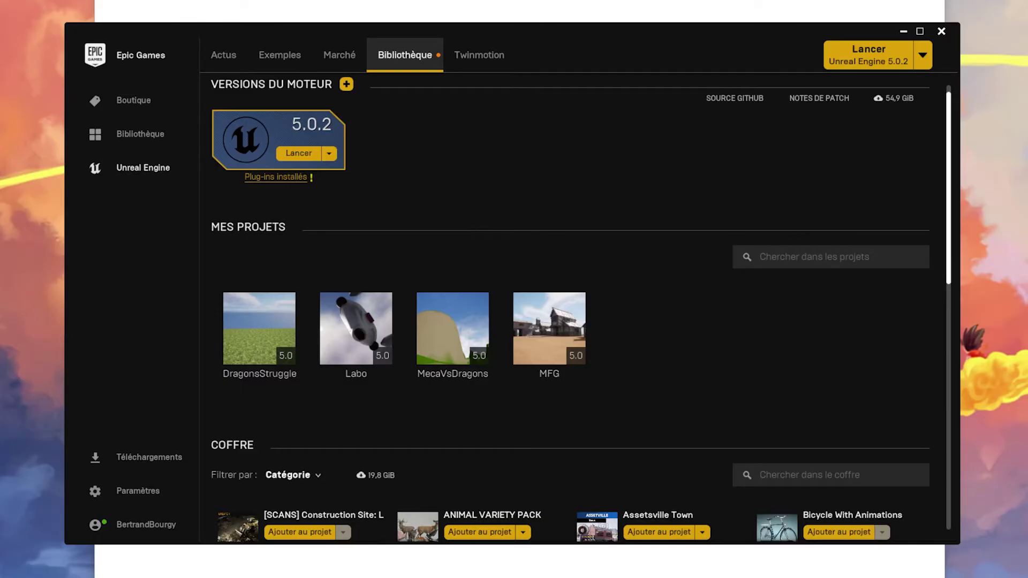
Open the Unreal Engine Marketplace and browse its home page, including special discounts and new releases.
{"action": "left_click", "coordinate": [346, 56]}
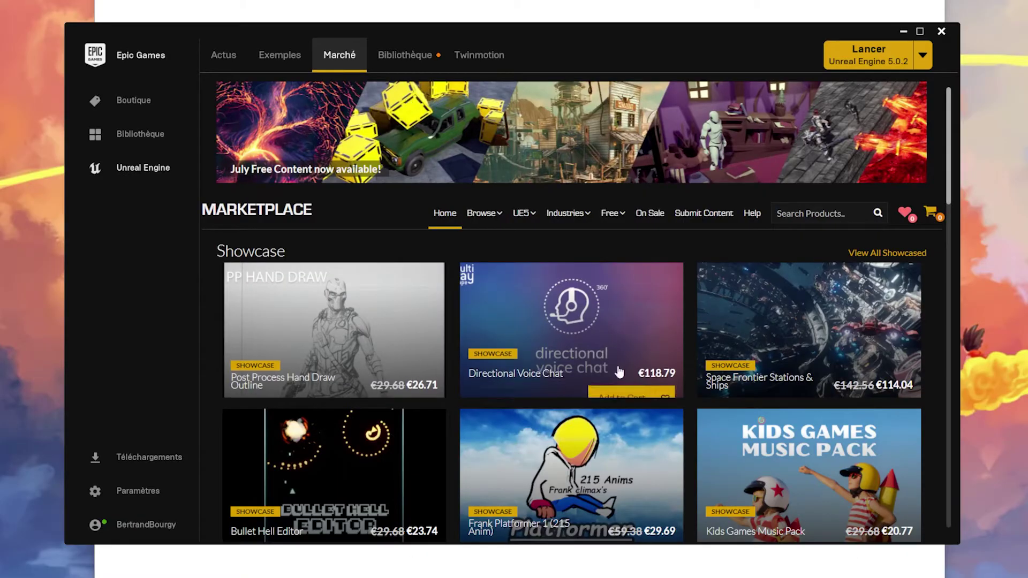
{"action": "scroll", "coordinate": [624, 337], "scroll_direction": "down", "scroll_amount": 4}
{"action": "scroll", "coordinate": [624, 338], "scroll_direction": "down", "scroll_amount": 7}
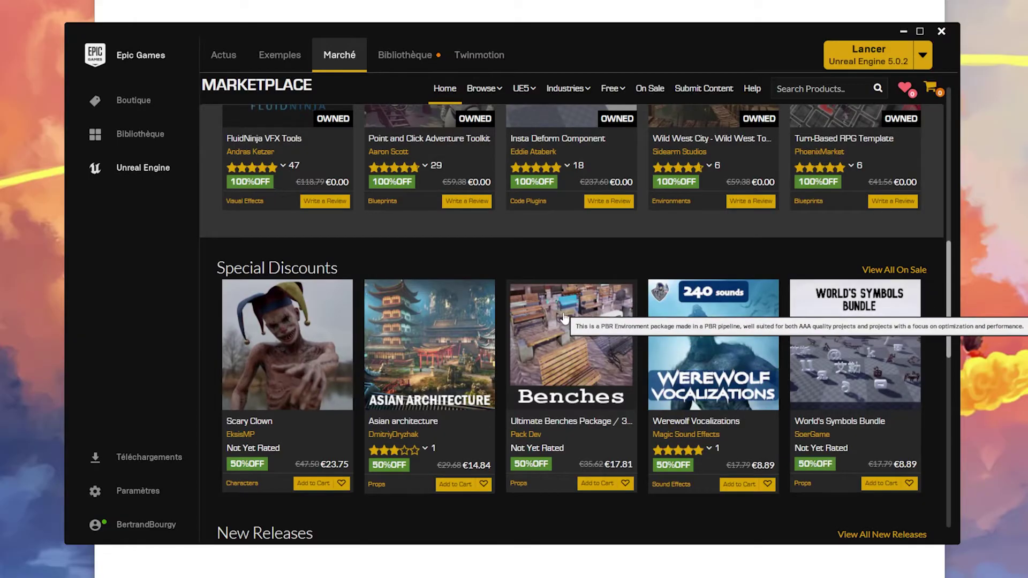
{"action": "scroll", "coordinate": [566, 337], "scroll_direction": "down", "scroll_amount": 7}
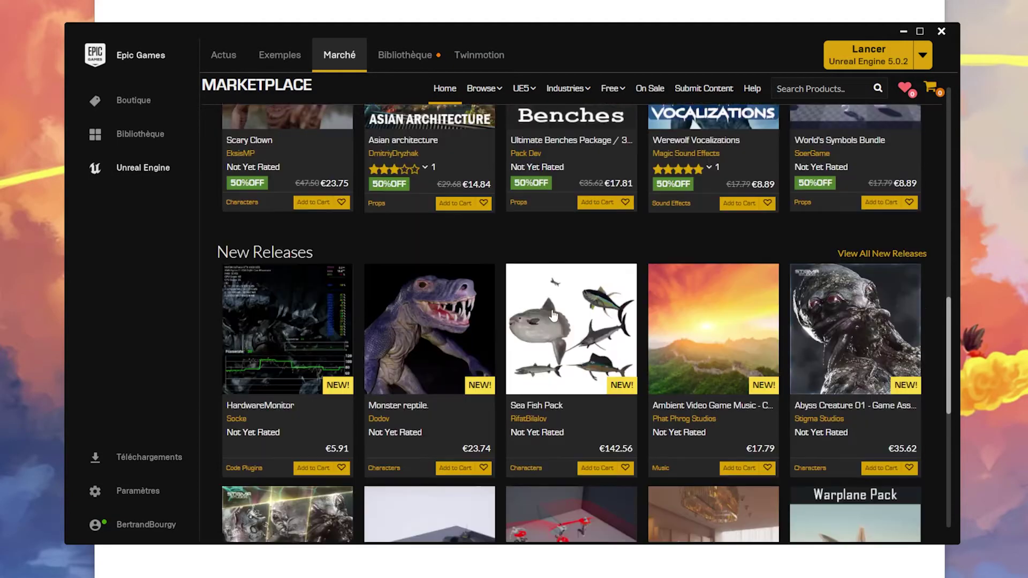
{"action": "scroll", "coordinate": [568, 372], "scroll_direction": "down", "scroll_amount": 3}
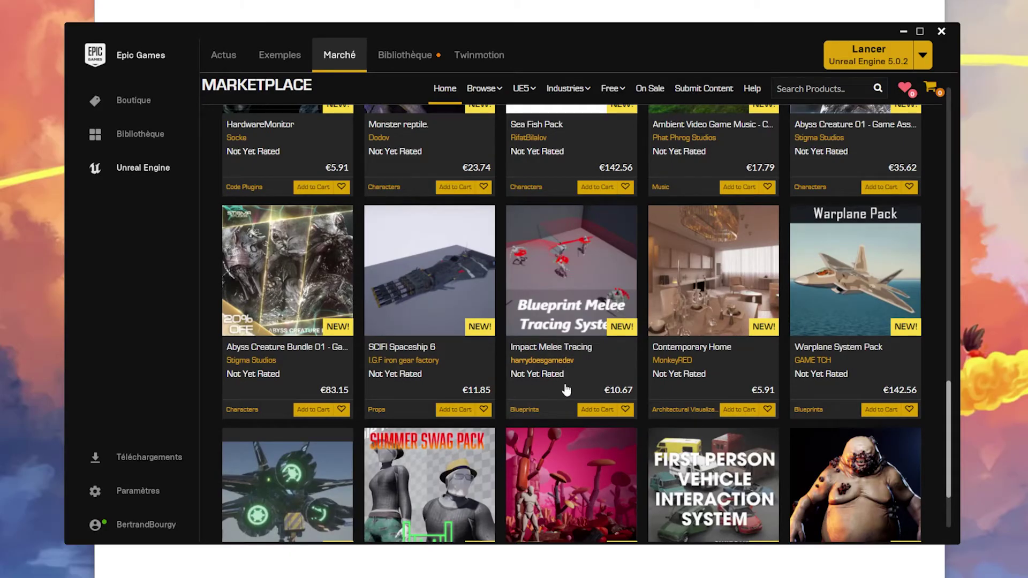
{"action": "scroll", "coordinate": [565, 380], "scroll_direction": "down", "scroll_amount": 2}
{"action": "scroll", "coordinate": [579, 428], "scroll_direction": "up", "scroll_amount": 5}
Show the Marketplace's Free For The Month products and look through them.
{"action": "mouse_move", "coordinate": [612, 214]}
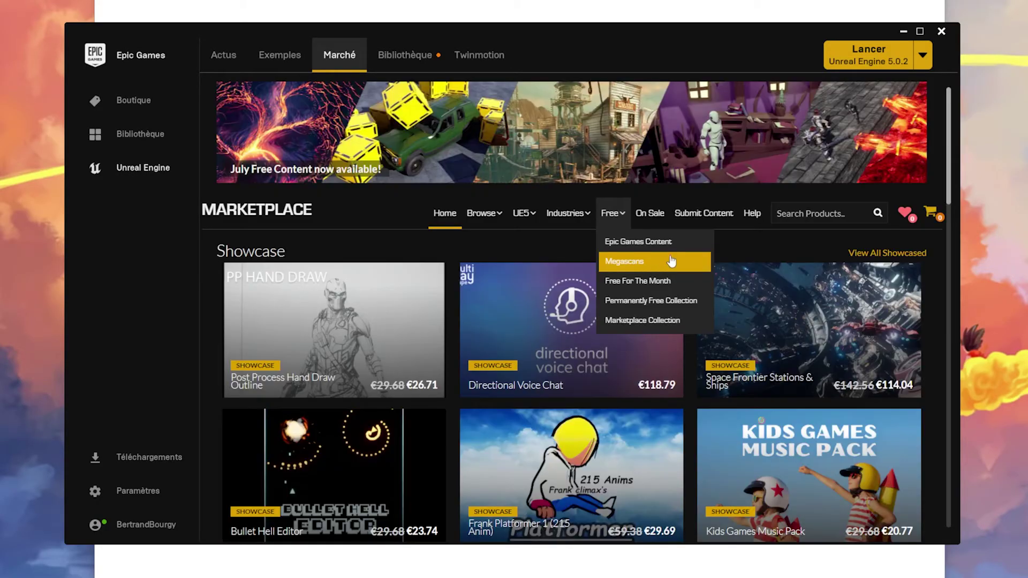
{"action": "left_click", "coordinate": [695, 285]}
{"action": "mouse_move", "coordinate": [498, 232]}
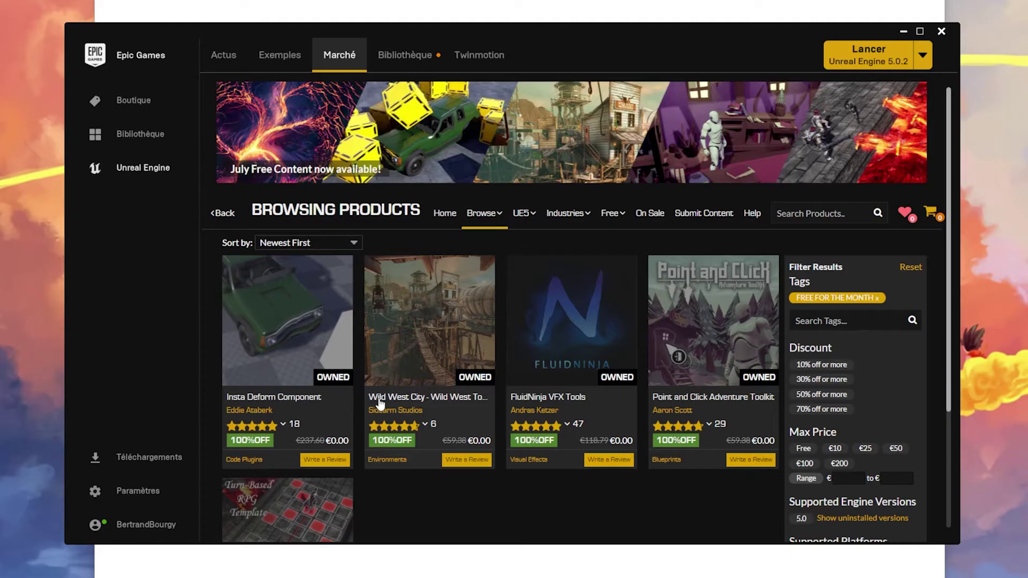
{"action": "scroll", "coordinate": [448, 369], "scroll_direction": "down", "scroll_amount": 3}
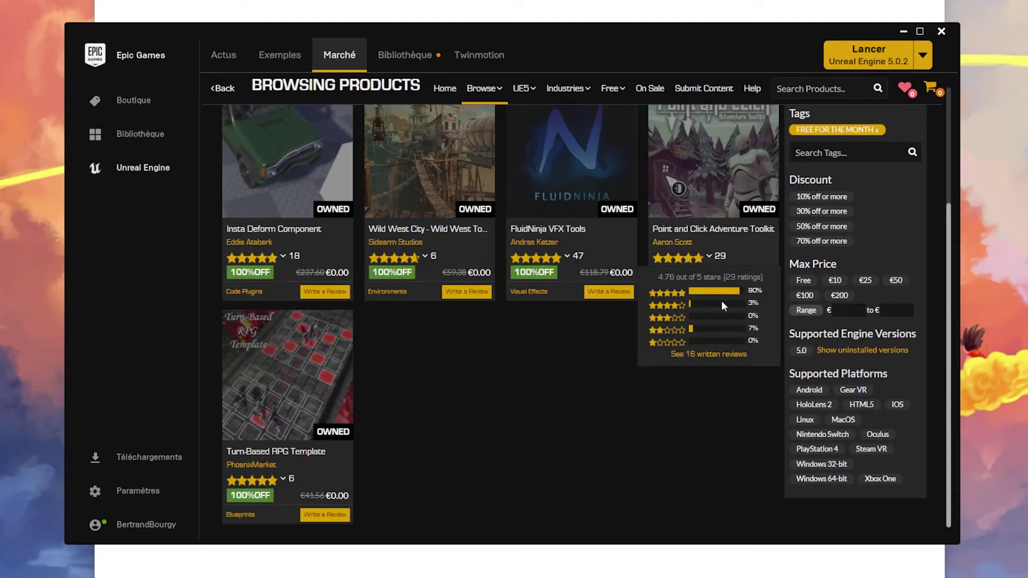
{"action": "scroll", "coordinate": [622, 384], "scroll_direction": "up", "scroll_amount": 3}
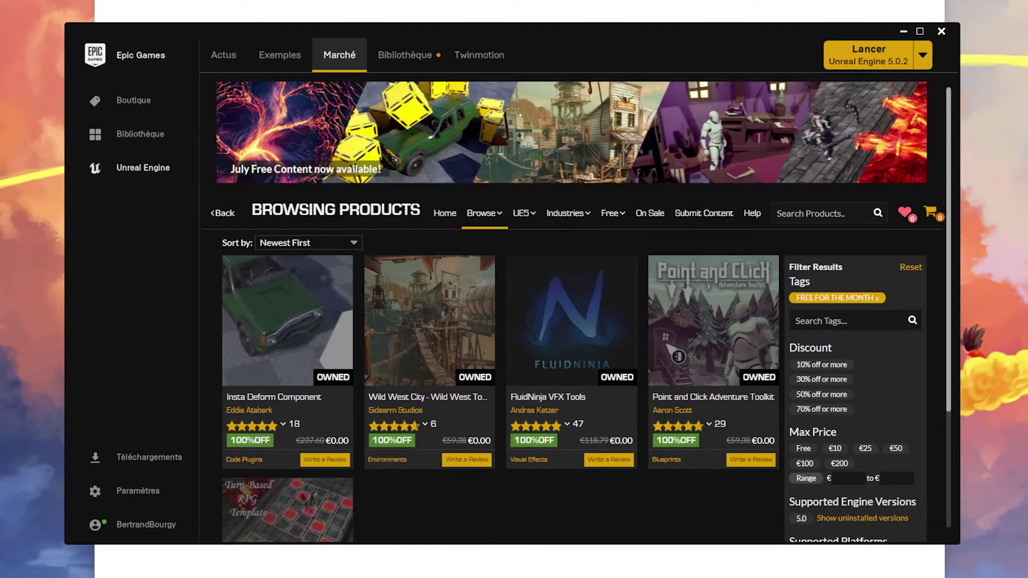
{"action": "scroll", "coordinate": [431, 506], "scroll_direction": "down", "scroll_amount": 1}
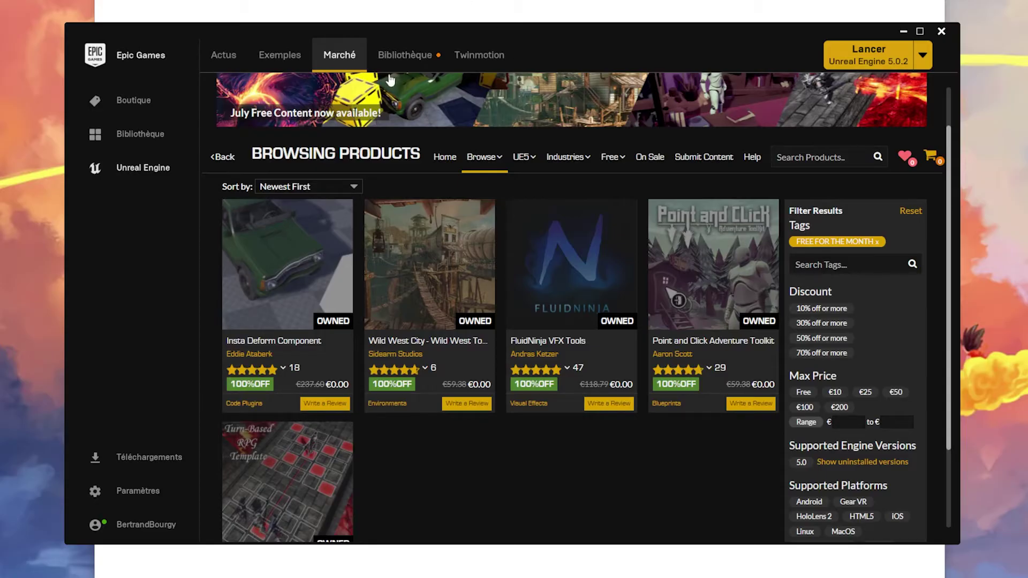
Return to the Unreal Engine library and look through the assets stored in the vault.
{"action": "left_click", "coordinate": [405, 53]}
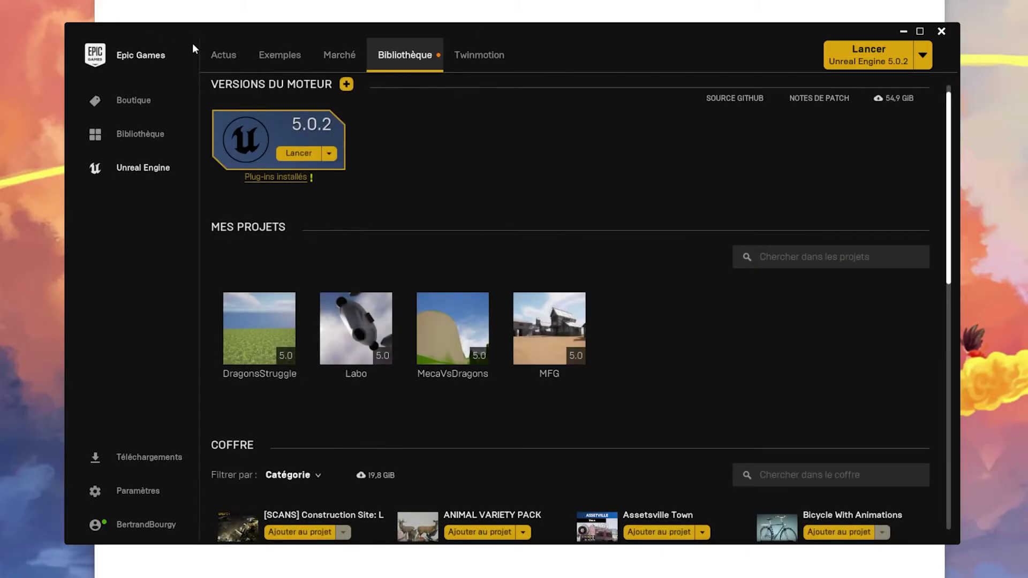
{"action": "scroll", "coordinate": [648, 380], "scroll_direction": "down", "scroll_amount": 5}
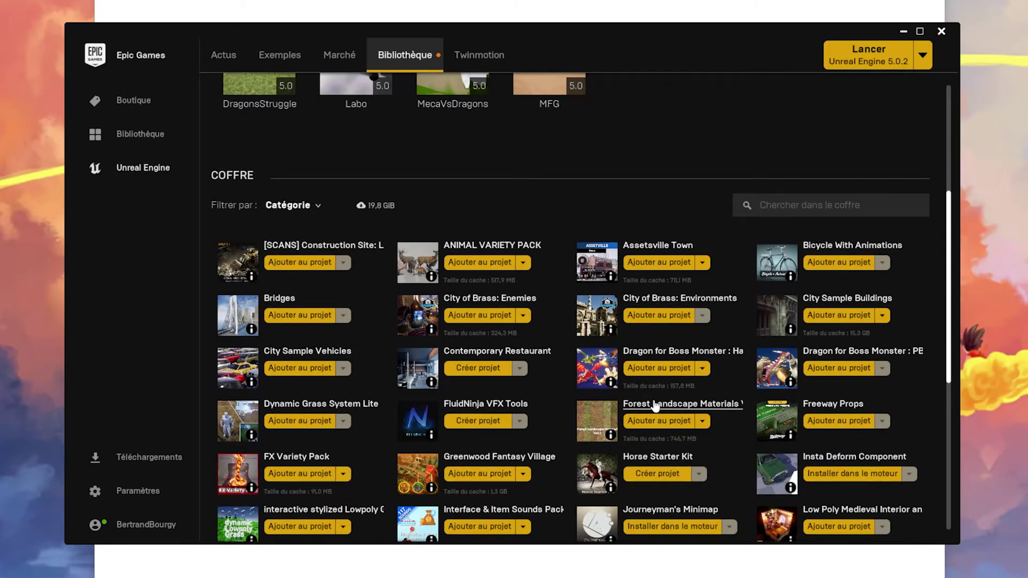
{"action": "scroll", "coordinate": [442, 370], "scroll_direction": "down", "scroll_amount": 7}
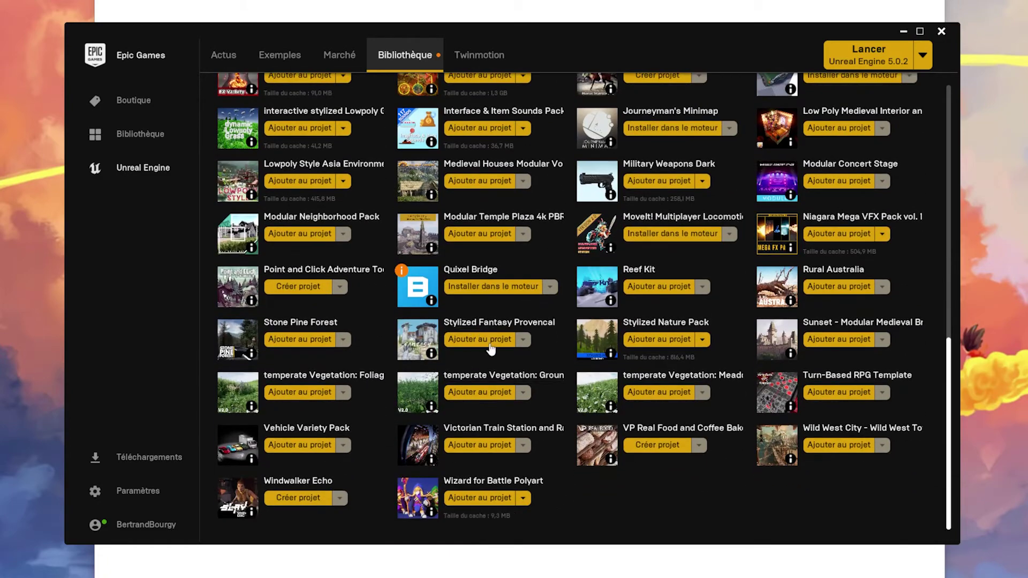
{"action": "scroll", "coordinate": [506, 356], "scroll_direction": "up", "scroll_amount": 1}
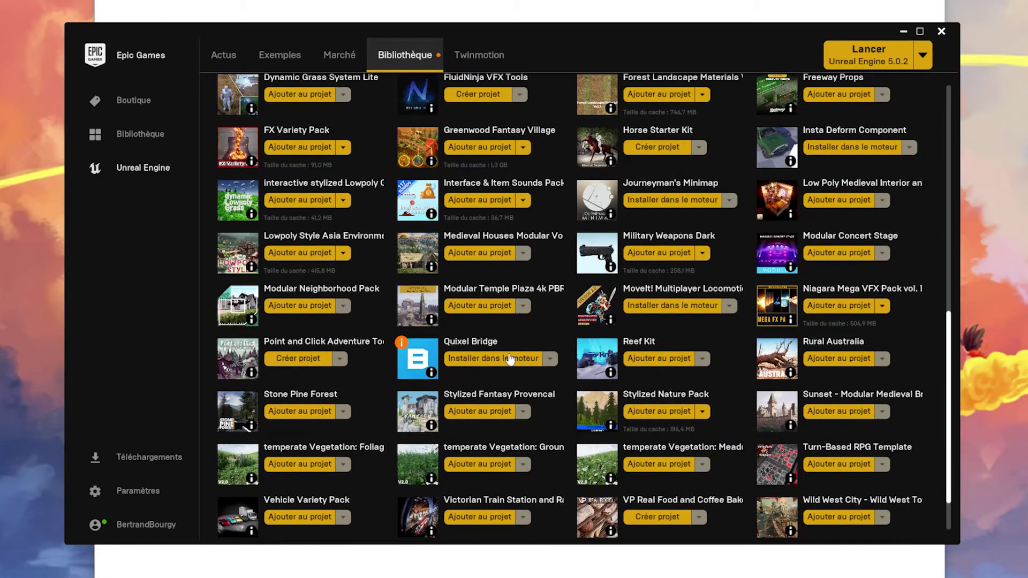
{"action": "scroll", "coordinate": [471, 308], "scroll_direction": "up", "scroll_amount": 5}
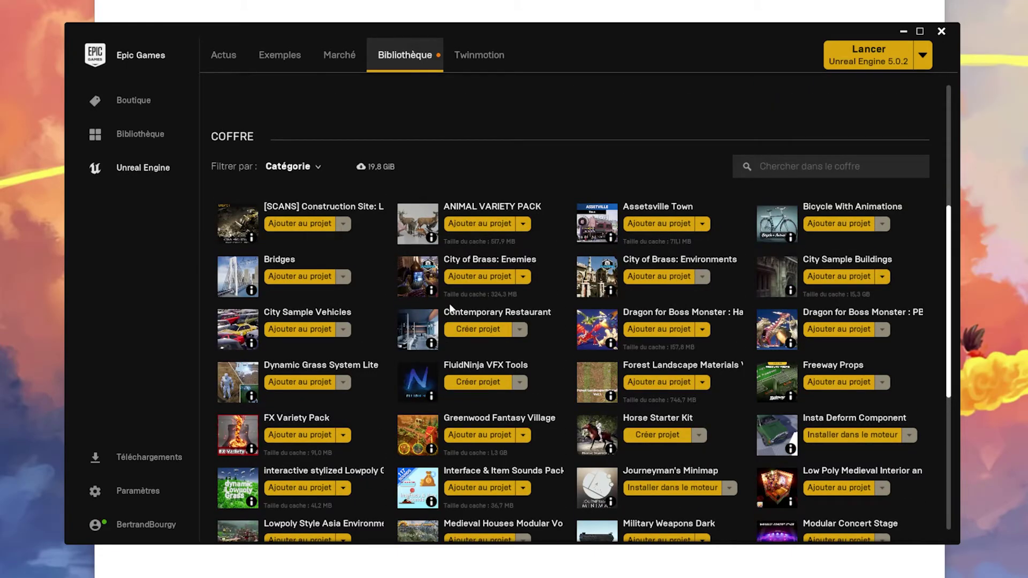
{"action": "scroll", "coordinate": [698, 82], "scroll_direction": "up", "scroll_amount": 1}
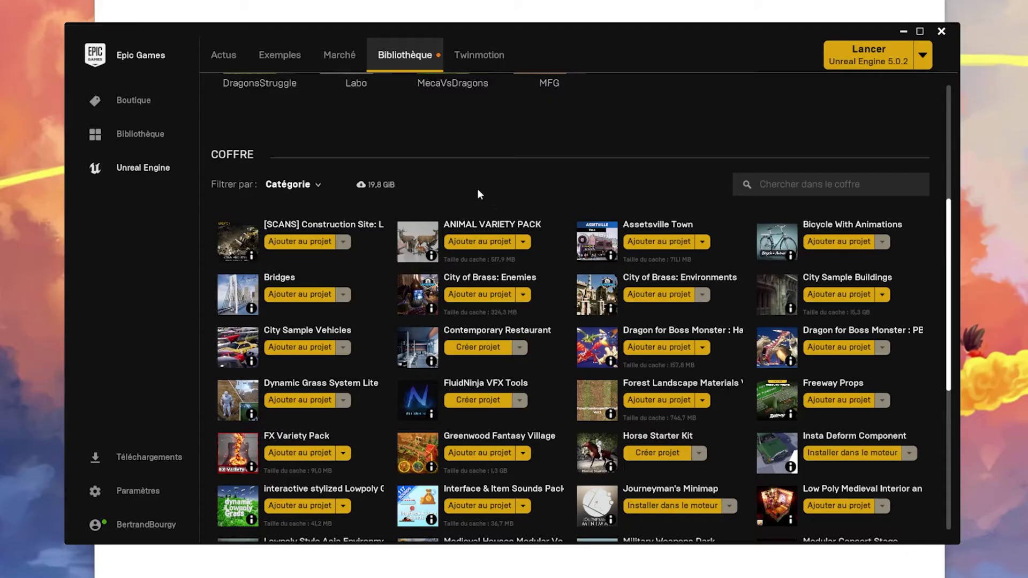
{"action": "scroll", "coordinate": [478, 195], "scroll_direction": "up", "scroll_amount": 5}
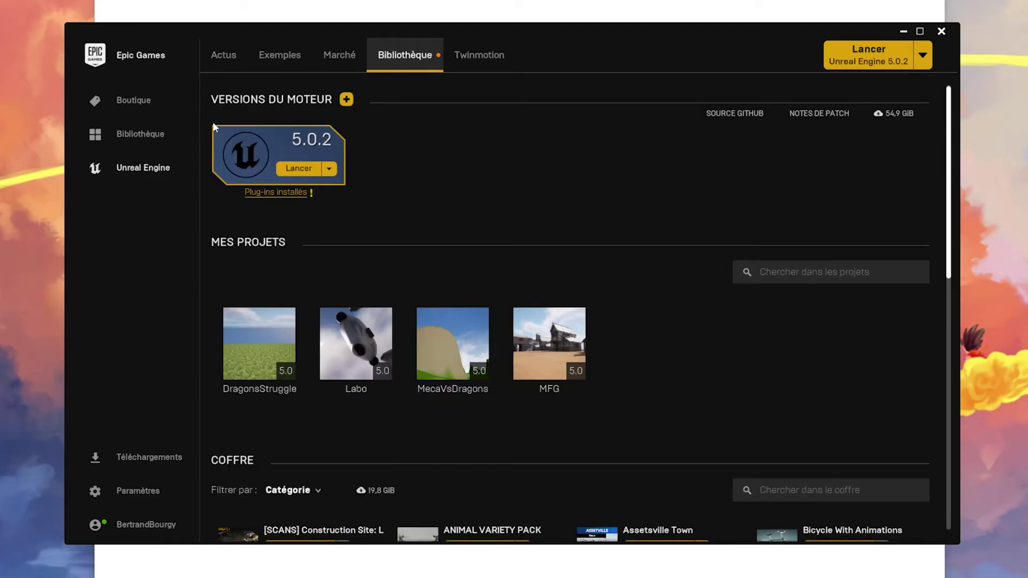
Launch Unreal Engine 5.0.2 from the library and minimize the browser window behind it.
{"action": "left_click", "coordinate": [299, 169]}
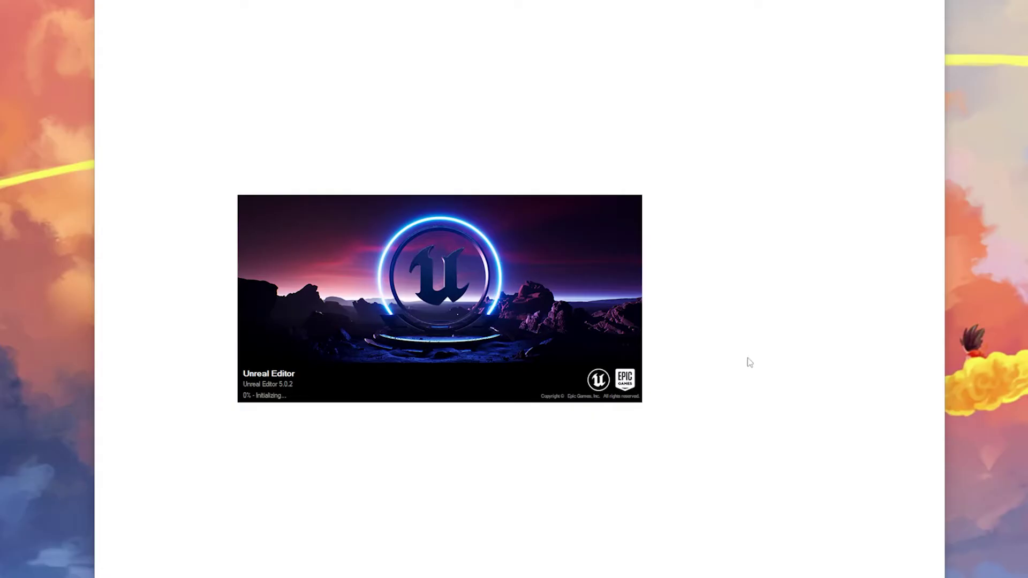
{"action": "left_click", "coordinate": [886, 2]}
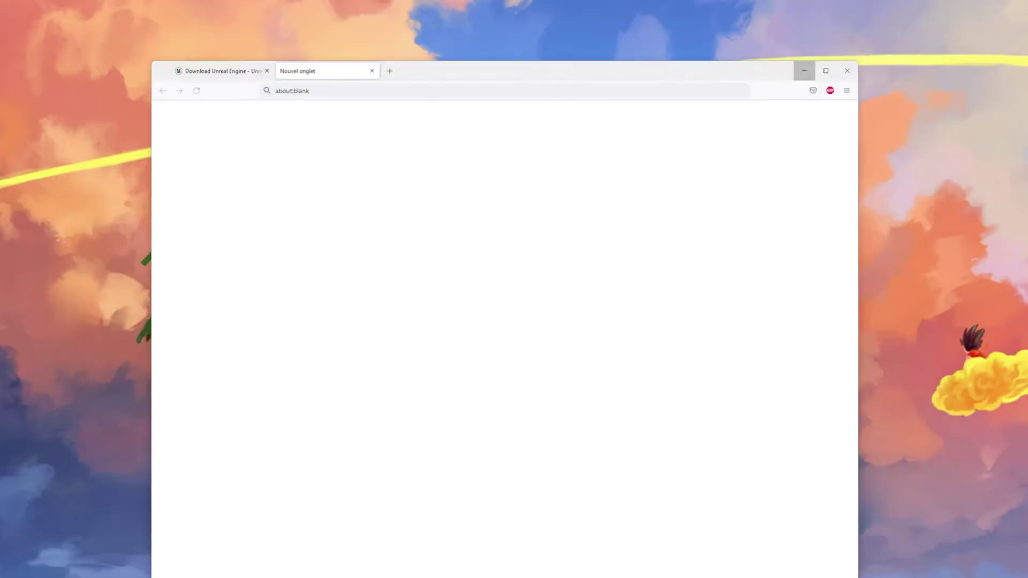
{"action": "left_click", "coordinate": [803, 71]}
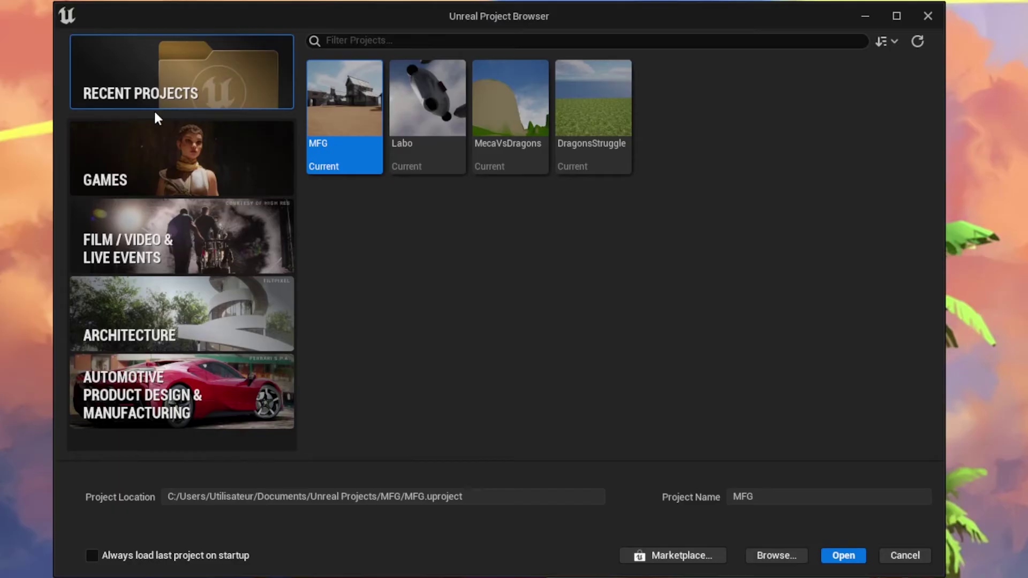
Compare the project templates offered for games, film and live events, architecture, and automotive product design.
{"action": "left_click", "coordinate": [133, 185]}
{"action": "left_click", "coordinate": [127, 263]}
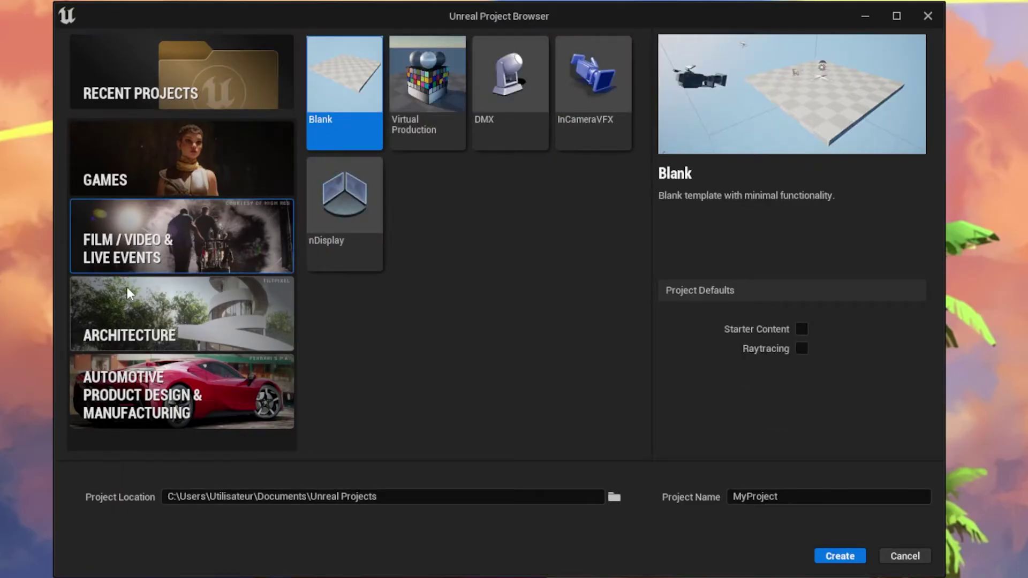
{"action": "left_click", "coordinate": [129, 299]}
{"action": "left_click", "coordinate": [153, 407]}
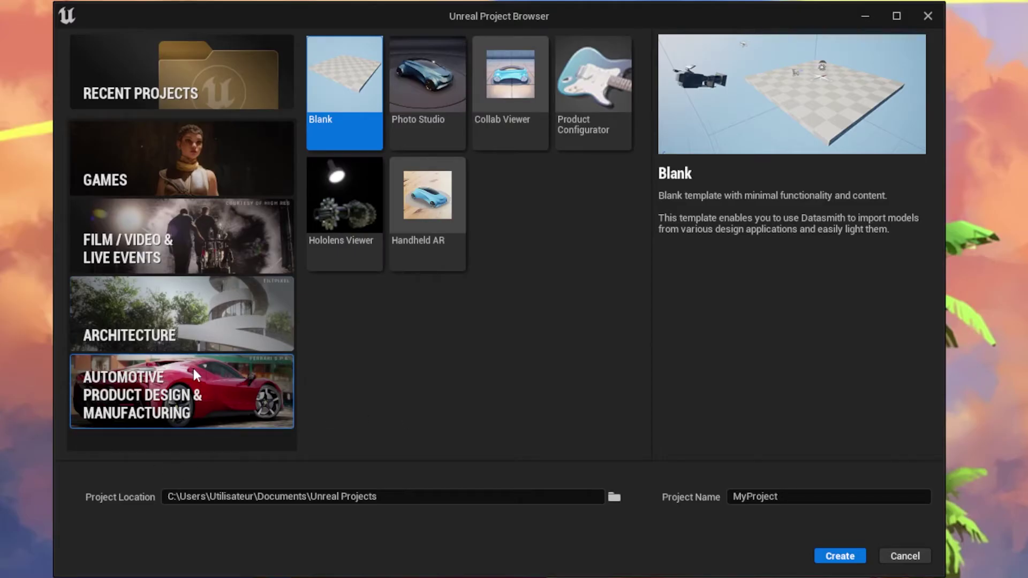
{"action": "left_click", "coordinate": [149, 182]}
{"action": "left_click", "coordinate": [101, 292]}
{"action": "left_click", "coordinate": [108, 267]}
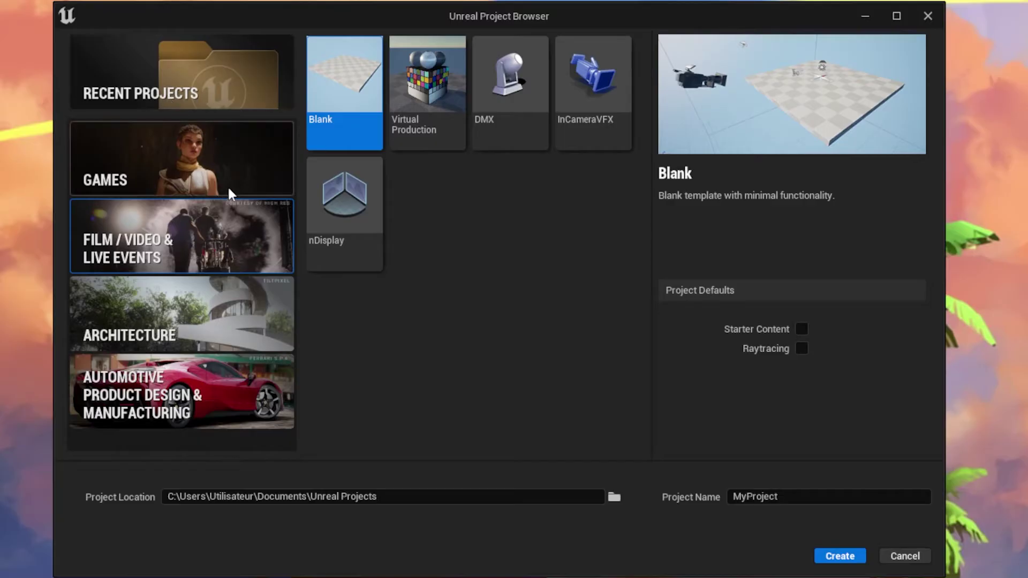
Compare the Blank and Third Person templates for games and select Third Person for the new project.
{"action": "left_click", "coordinate": [242, 183]}
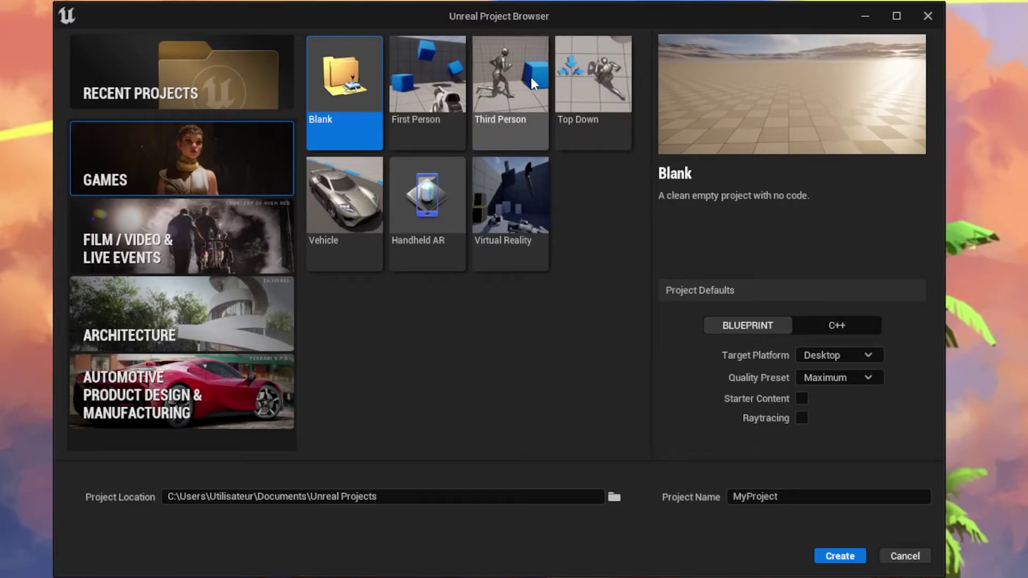
{"action": "left_click", "coordinate": [510, 103]}
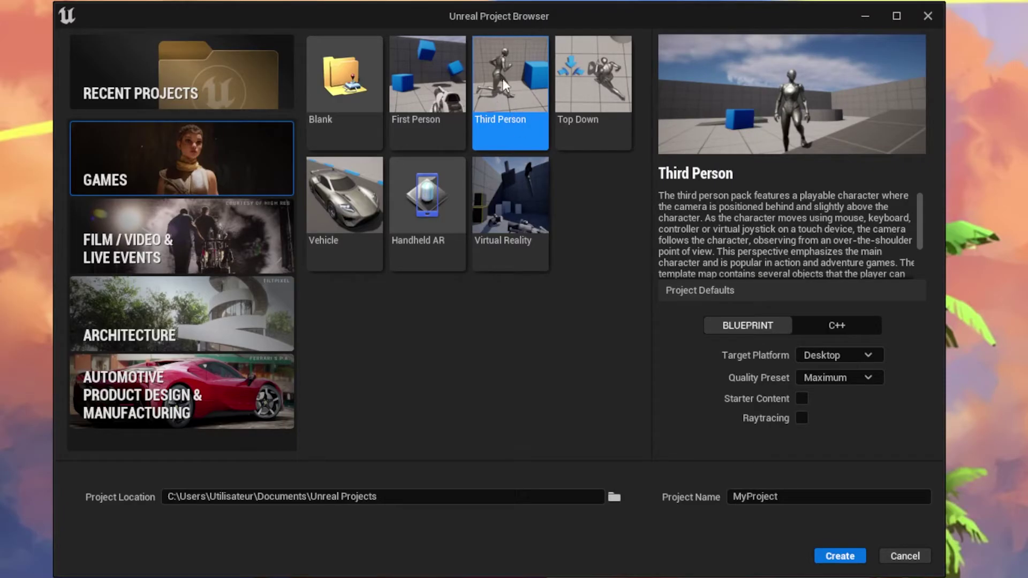
{"action": "left_click", "coordinate": [318, 105]}
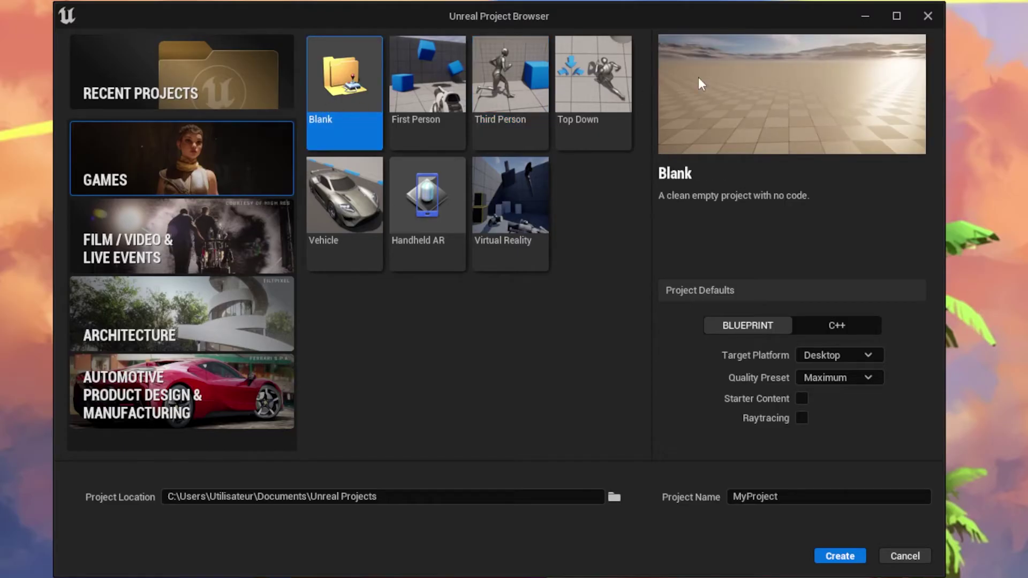
{"action": "left_click", "coordinate": [496, 110]}
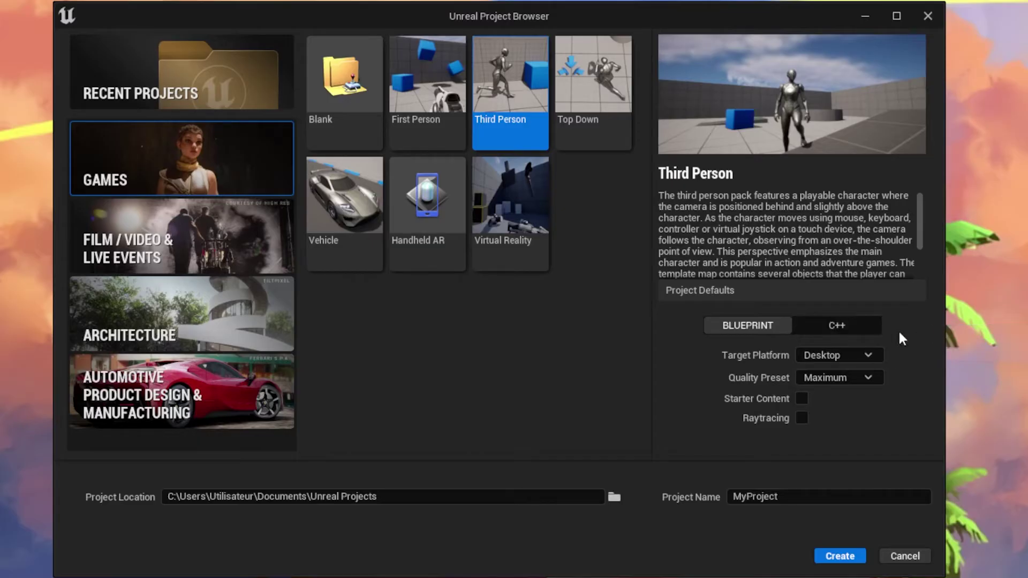
Keep Desktop as the target platform and include the Starter Content in the project.
{"action": "left_click", "coordinate": [835, 355]}
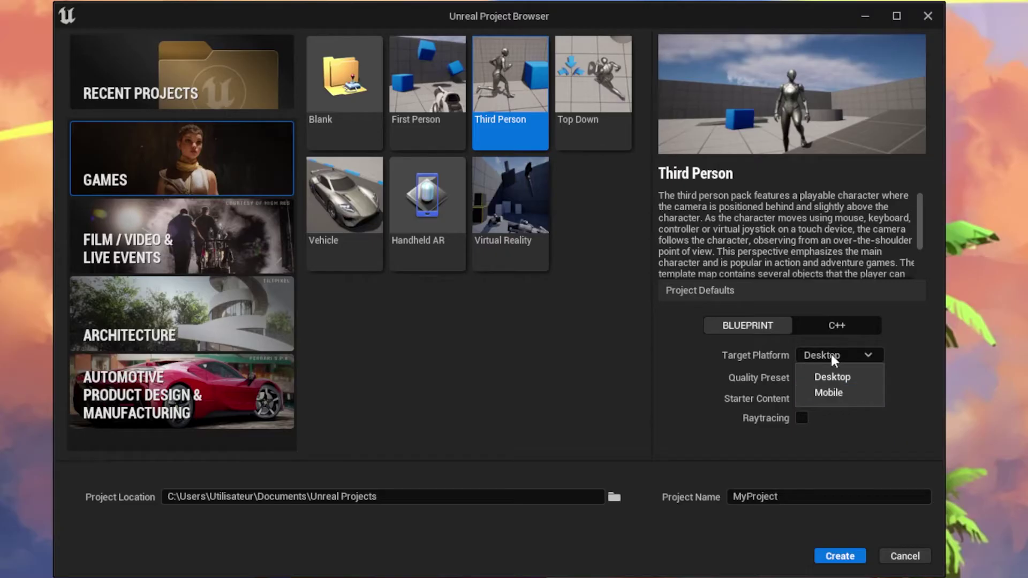
{"action": "left_click", "coordinate": [831, 376]}
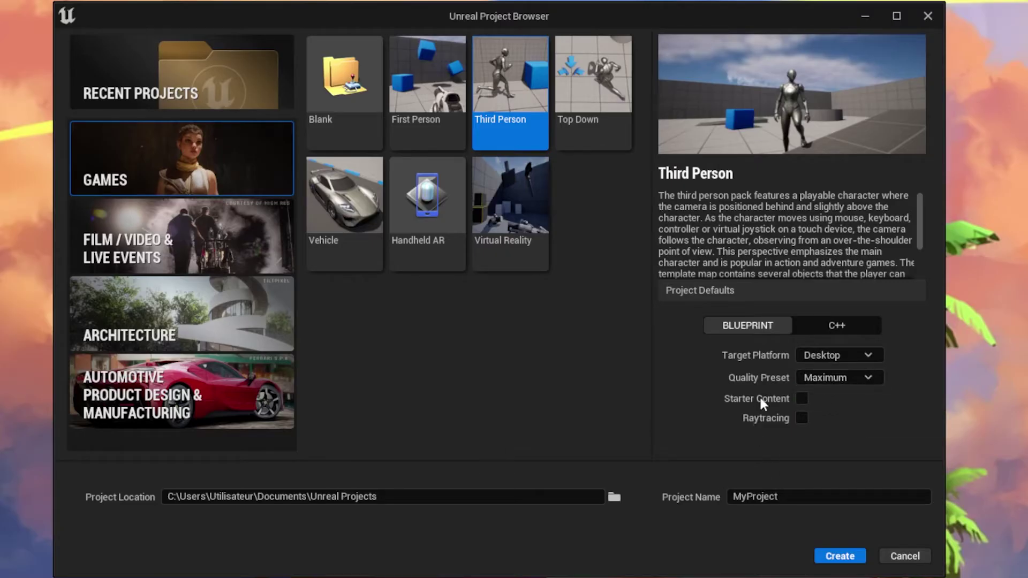
{"action": "left_click", "coordinate": [802, 399]}
{"action": "left_click", "coordinate": [268, 496]}
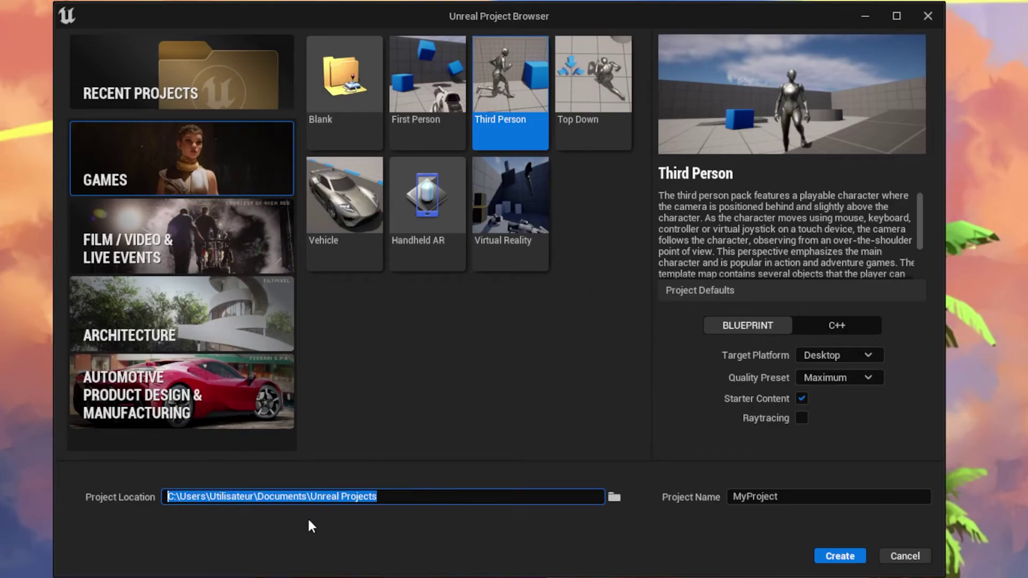
{"action": "left_click", "coordinate": [307, 496]}
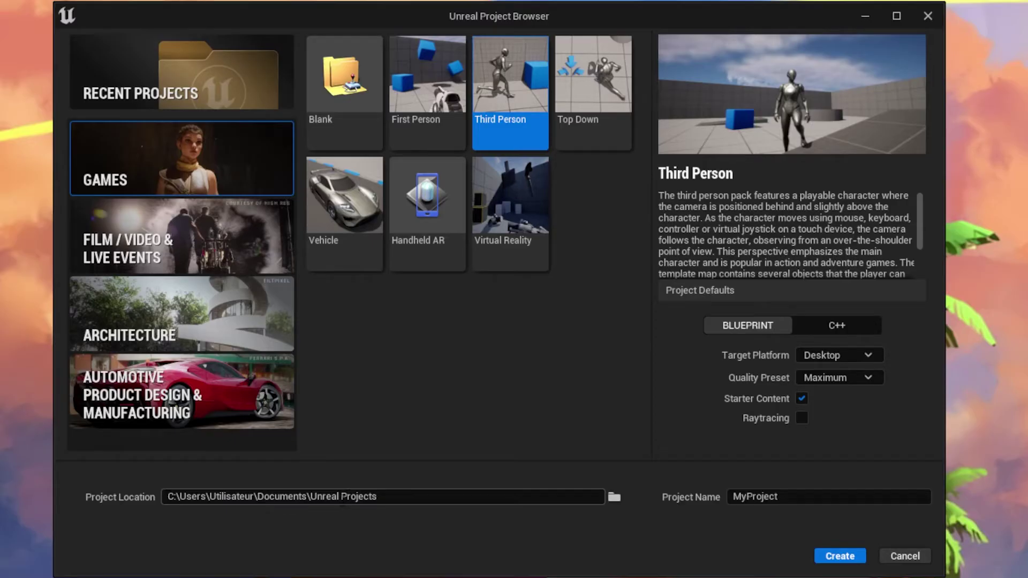
{"action": "left_click", "coordinate": [319, 493]}
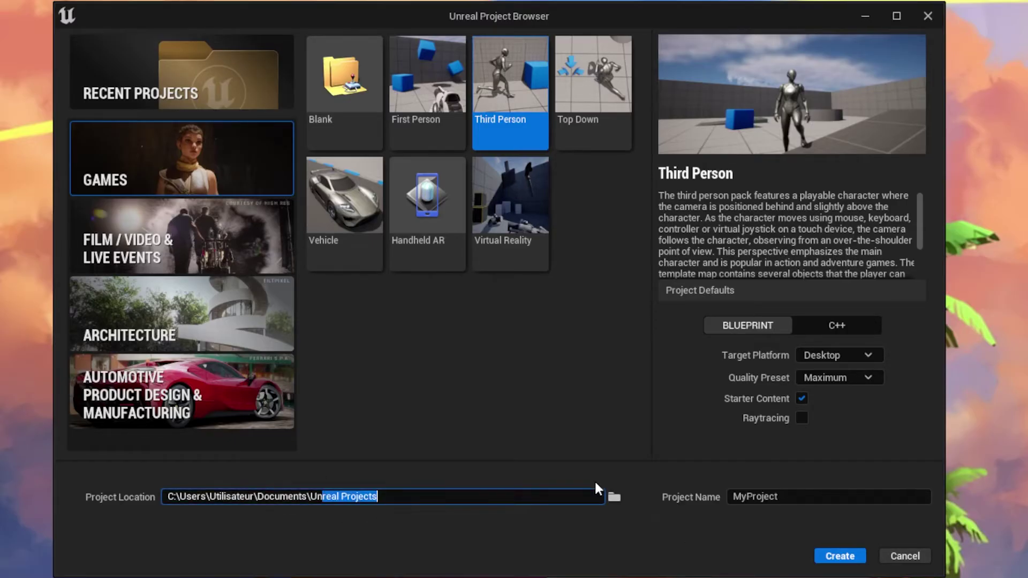
{"action": "left_click", "coordinate": [595, 480]}
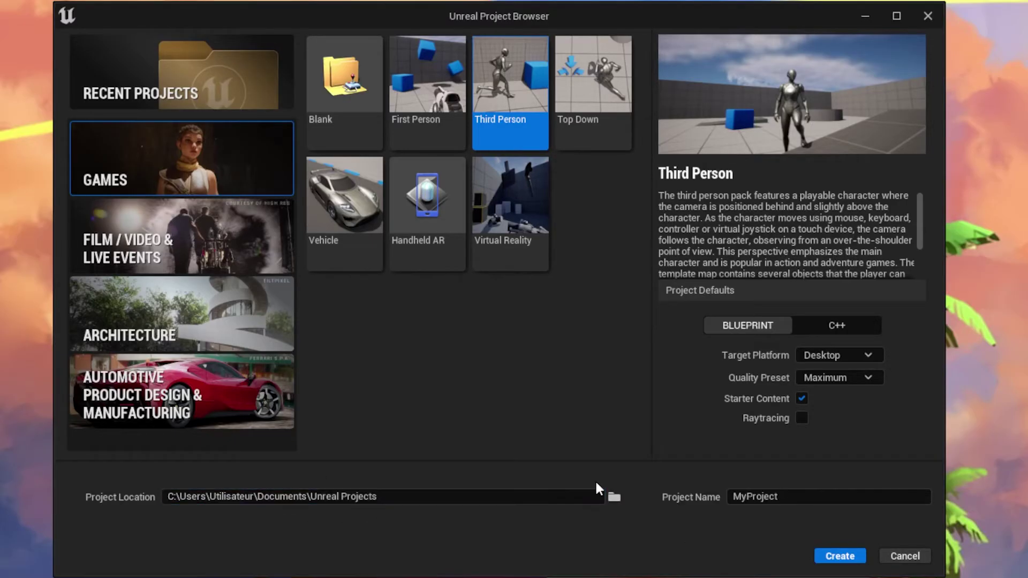
Name the project DemoProject, create it and enlarge the editor window to fill the screen.
{"action": "left_click", "coordinate": [839, 493]}
{"action": "type", "text": "DemoProject"}
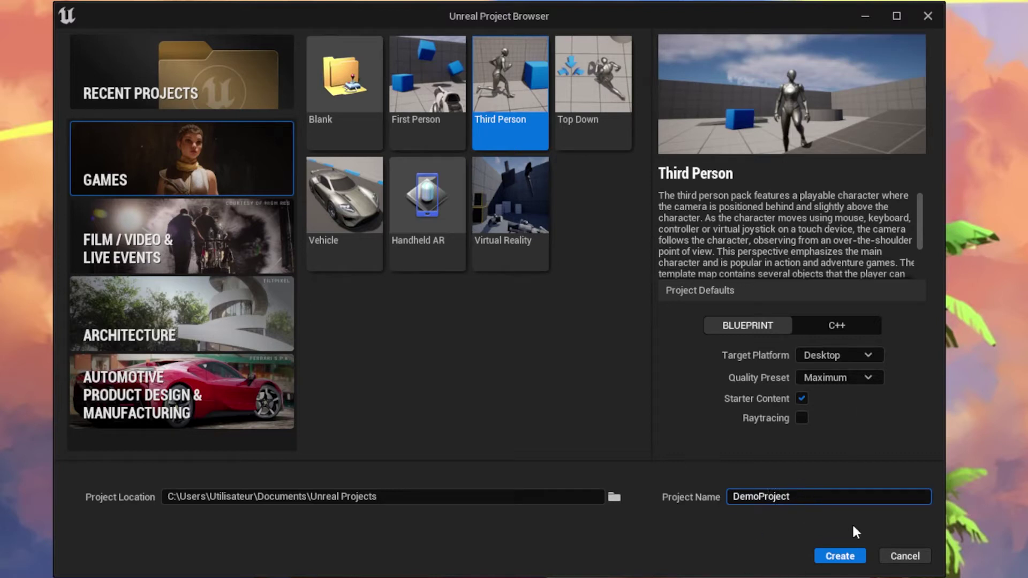
{"action": "left_click", "coordinate": [835, 554]}
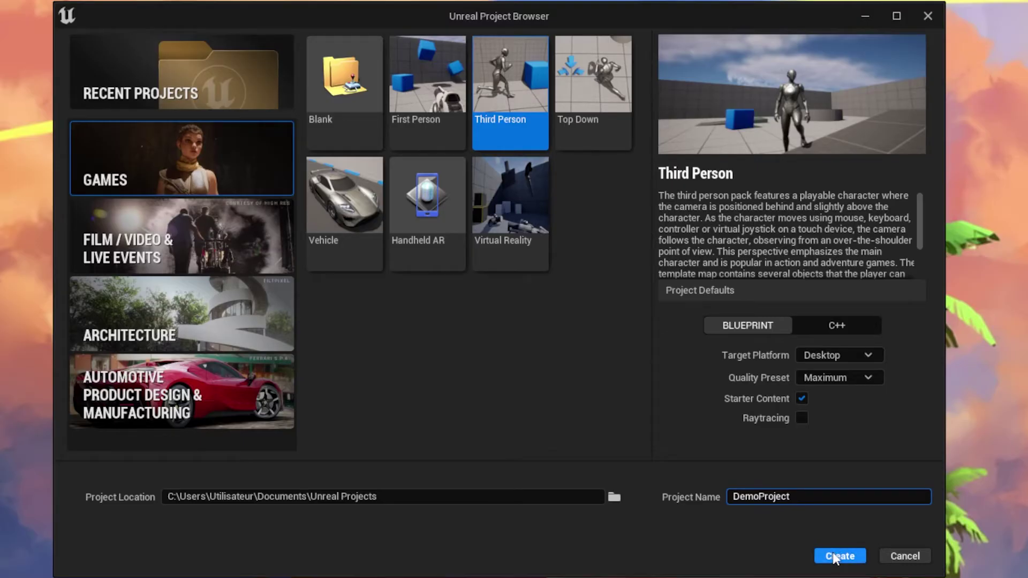
{"action": "left_click", "coordinate": [836, 557]}
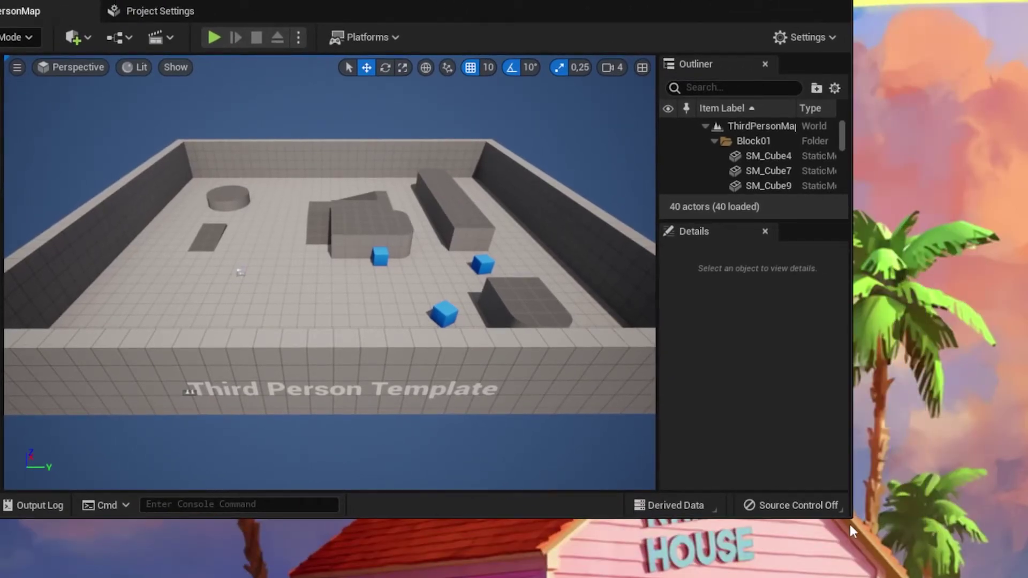
{"action": "left_click_drag", "start_coordinate": [848, 517], "coordinate": [1027, 577]}
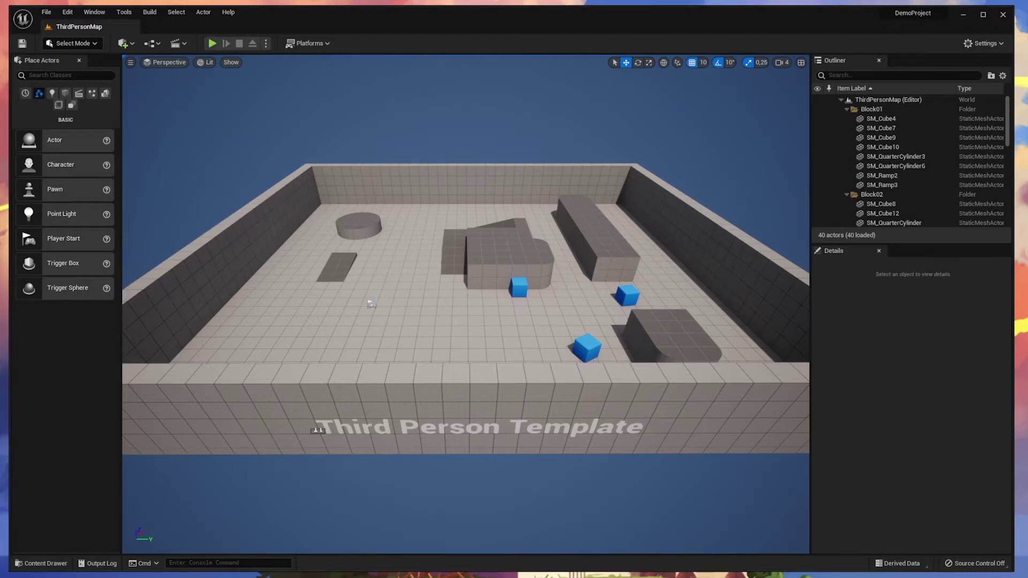
Open the Editor Preferences and dock them in the main window beside the ThirdPersonMap level.
{"action": "left_click", "coordinate": [67, 12]}
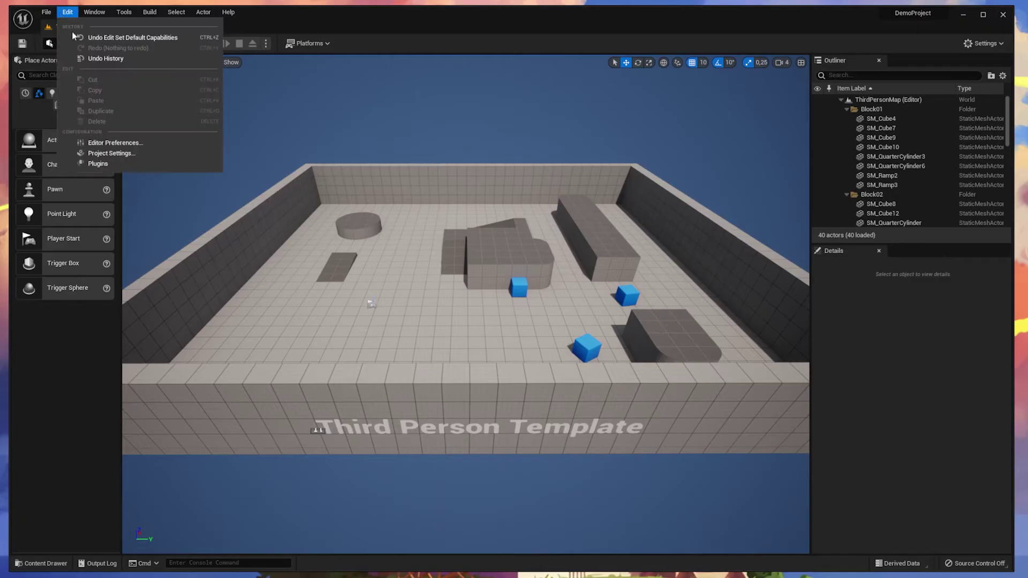
{"action": "left_click", "coordinate": [83, 143]}
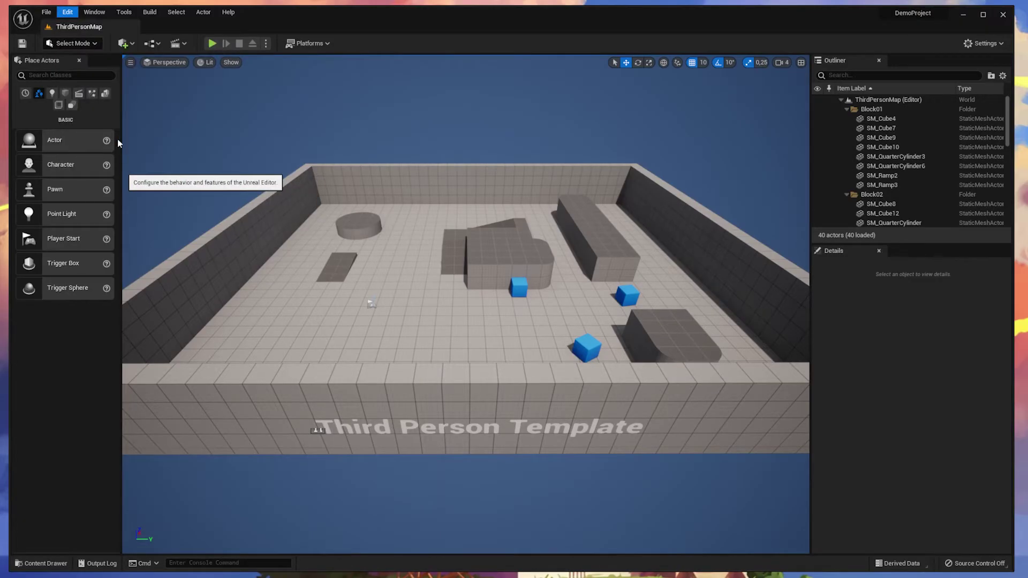
{"action": "left_click_drag", "start_coordinate": [106, 87], "coordinate": [321, 98]}
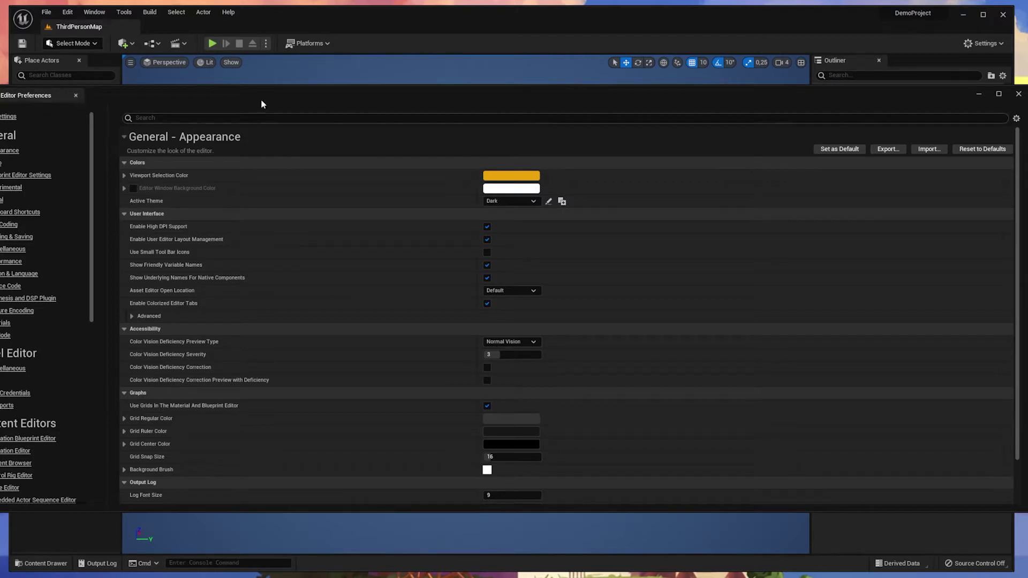
{"action": "left_click_drag", "start_coordinate": [250, 99], "coordinate": [283, 90]}
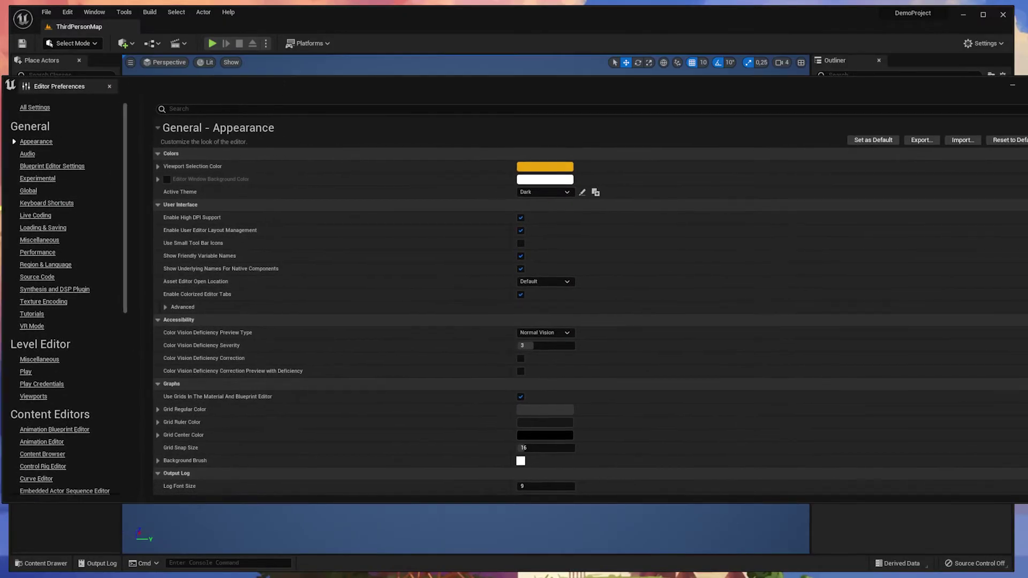
{"action": "left_click_drag", "start_coordinate": [50, 87], "coordinate": [150, 31]}
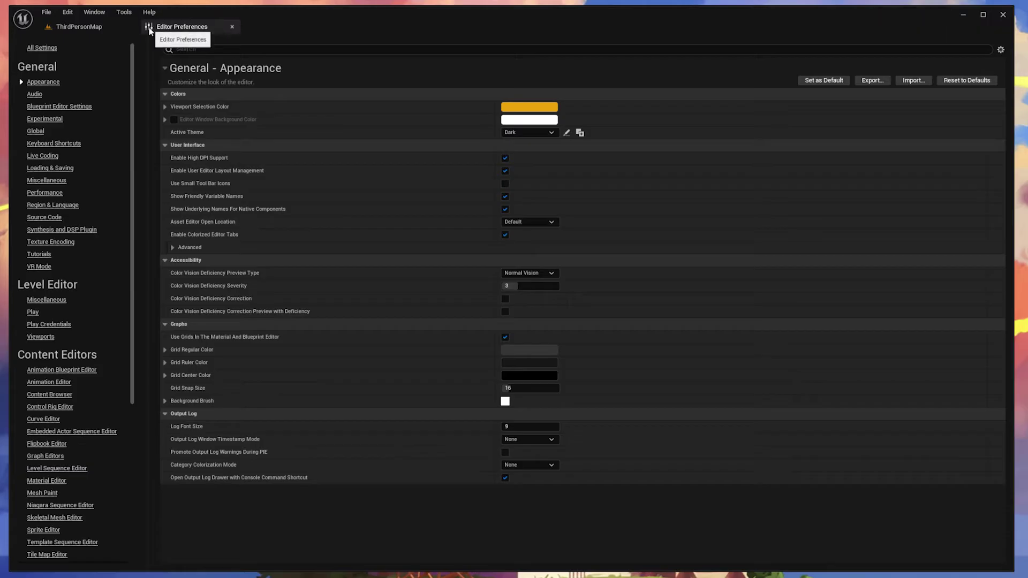
{"action": "left_click", "coordinate": [123, 27]}
{"action": "left_click", "coordinate": [163, 29]}
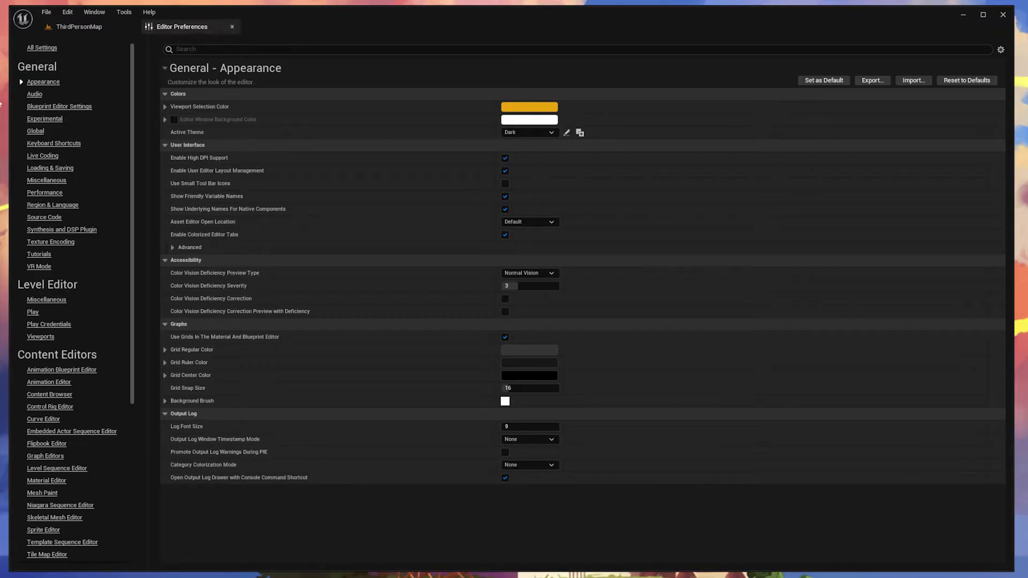
Look through the Editor Preferences categories and show all settings, ready for a search.
{"action": "scroll", "coordinate": [64, 429], "scroll_direction": "down", "scroll_amount": 5}
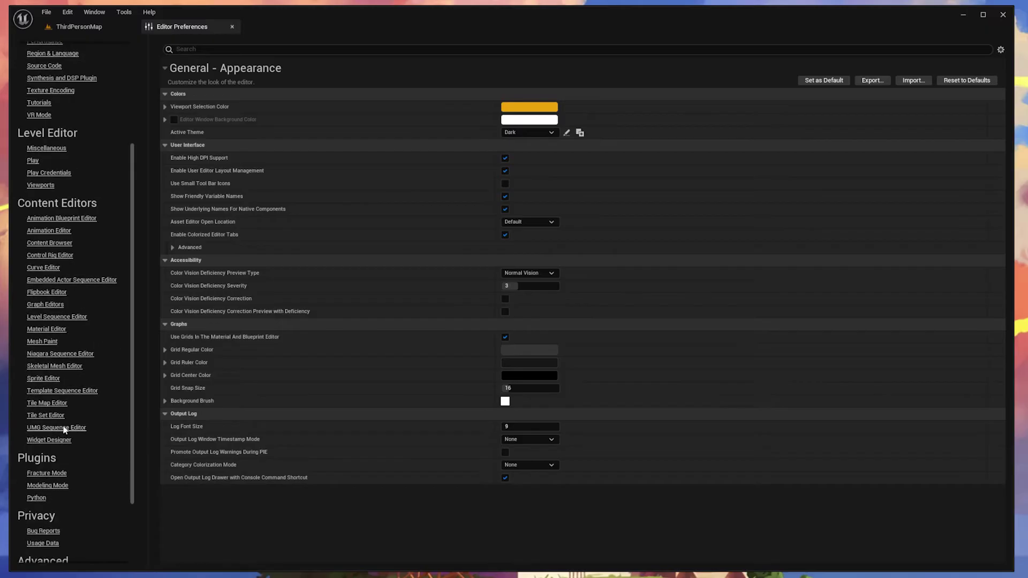
{"action": "scroll", "coordinate": [64, 429], "scroll_direction": "down", "scroll_amount": 3}
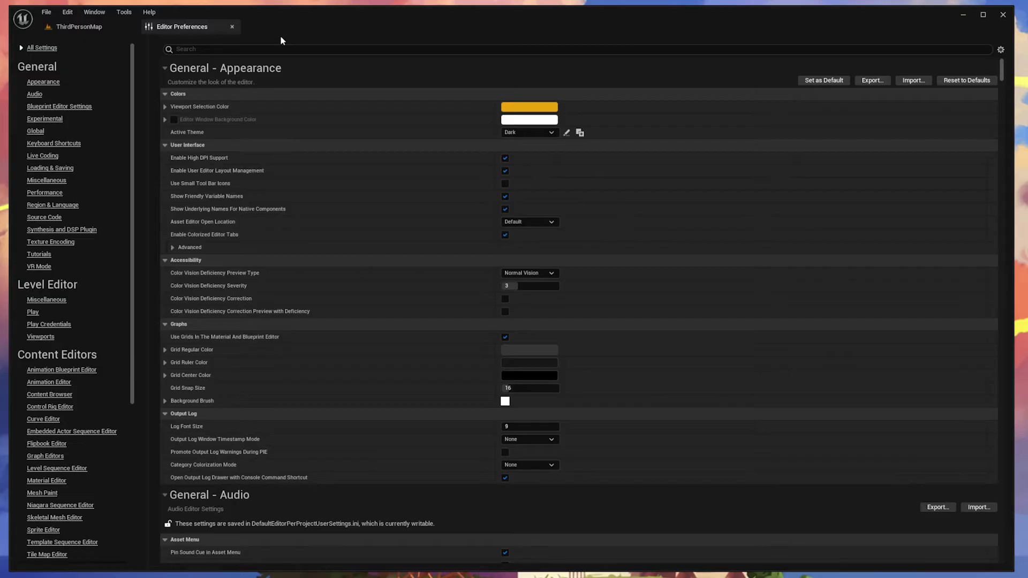
{"action": "left_click", "coordinate": [316, 49]}
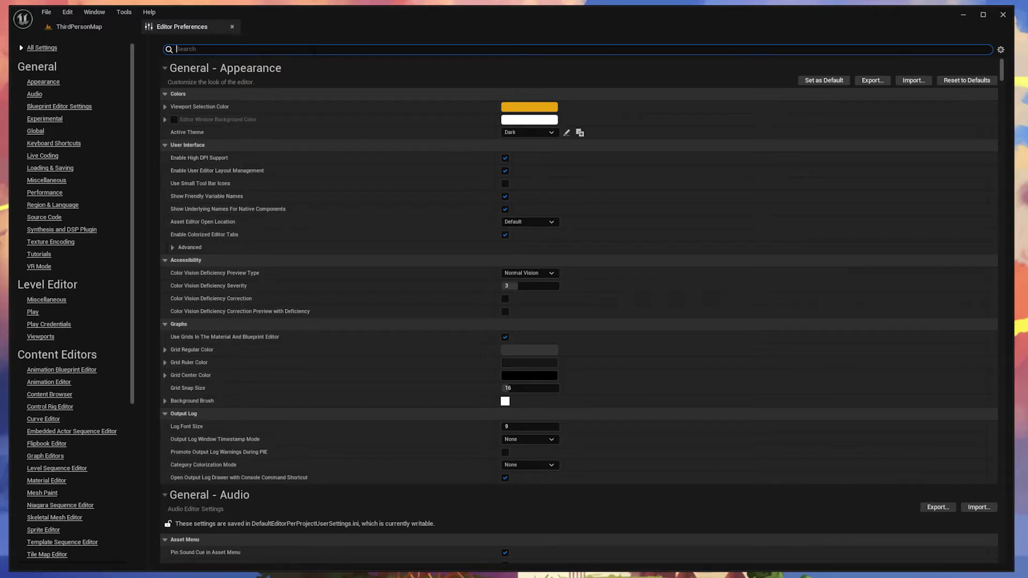
Examine the Viewport Navigation bindings in the keyboard shortcuts and close the Editor Preferences.
{"action": "left_click", "coordinate": [39, 143]}
{"action": "left_click_drag", "start_coordinate": [1001, 71], "coordinate": [993, 113]}
{"action": "scroll", "coordinate": [991, 114], "scroll_direction": "up", "scroll_amount": 10}
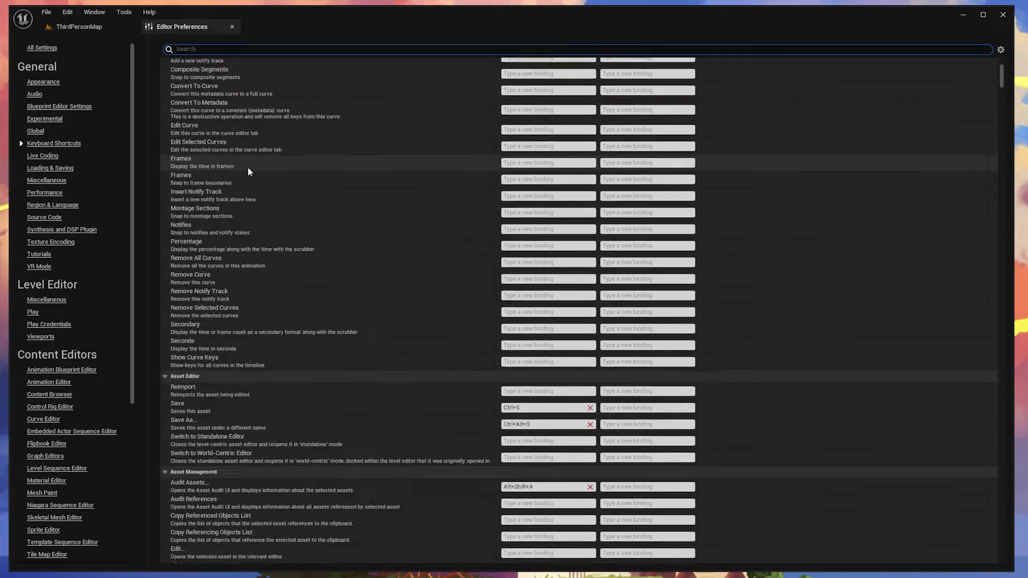
{"action": "left_click_drag", "start_coordinate": [1001, 76], "coordinate": [995, 557]}
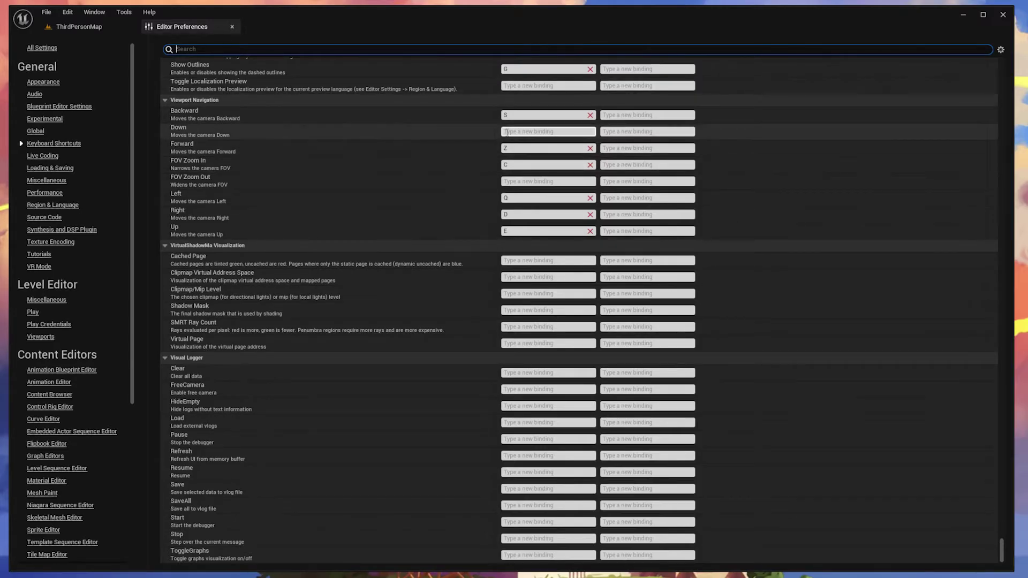
{"action": "scroll", "coordinate": [509, 140], "scroll_direction": "up", "scroll_amount": 3}
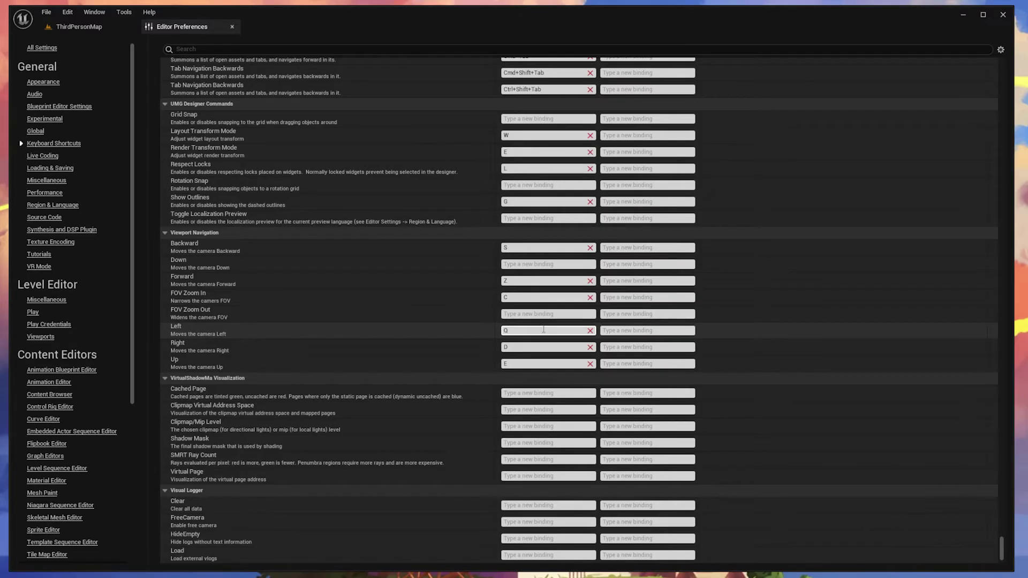
{"action": "left_click", "coordinate": [232, 27]}
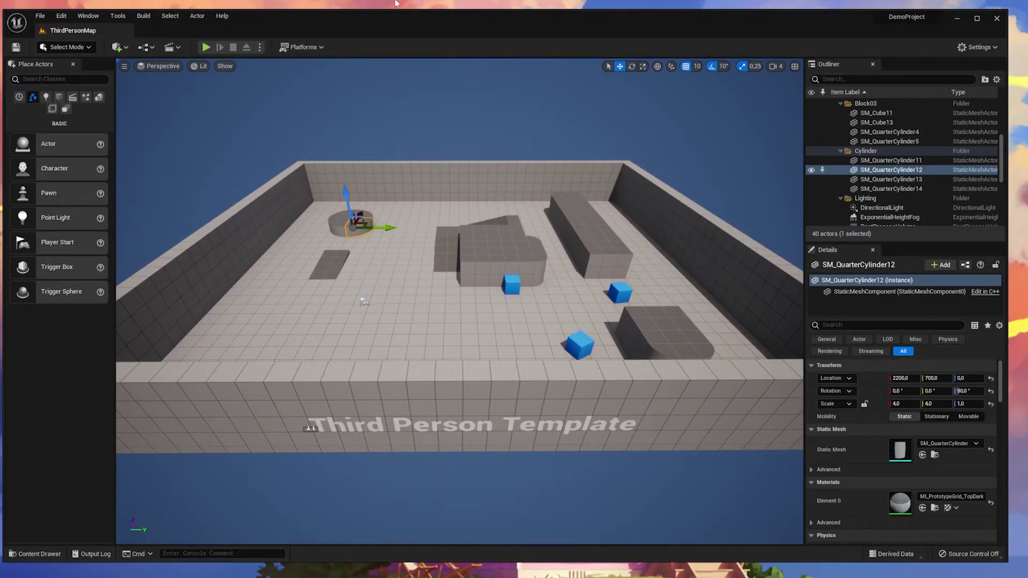
Play the ThirdPersonMap level in the viewport and test running and jumping with the character around the blocks and ramps.
{"action": "left_click", "coordinate": [205, 48]}
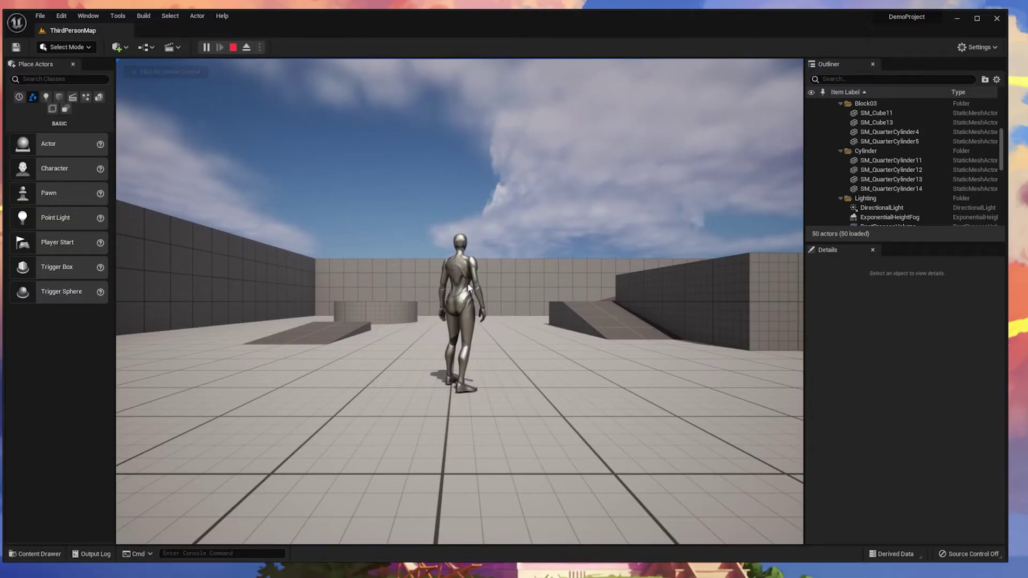
{"action": "left_click", "coordinate": [436, 162]}
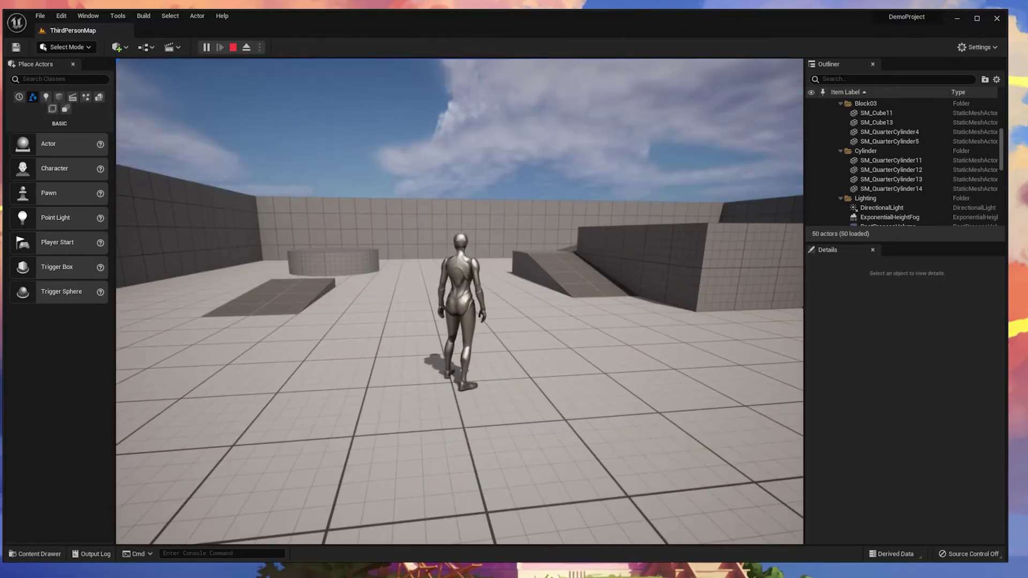
{"action": "key", "text": "w"}
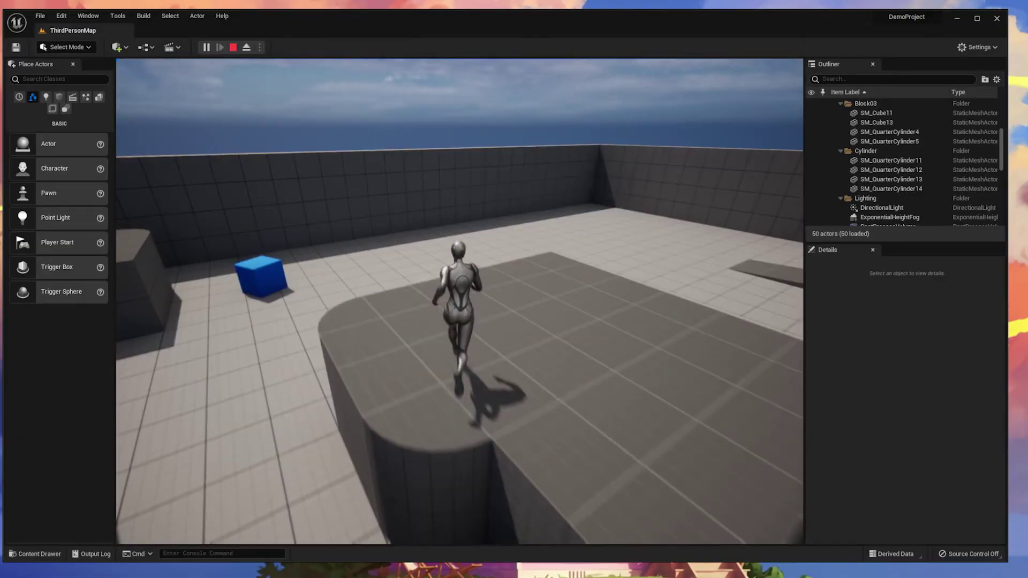
{"action": "key", "text": "w"}
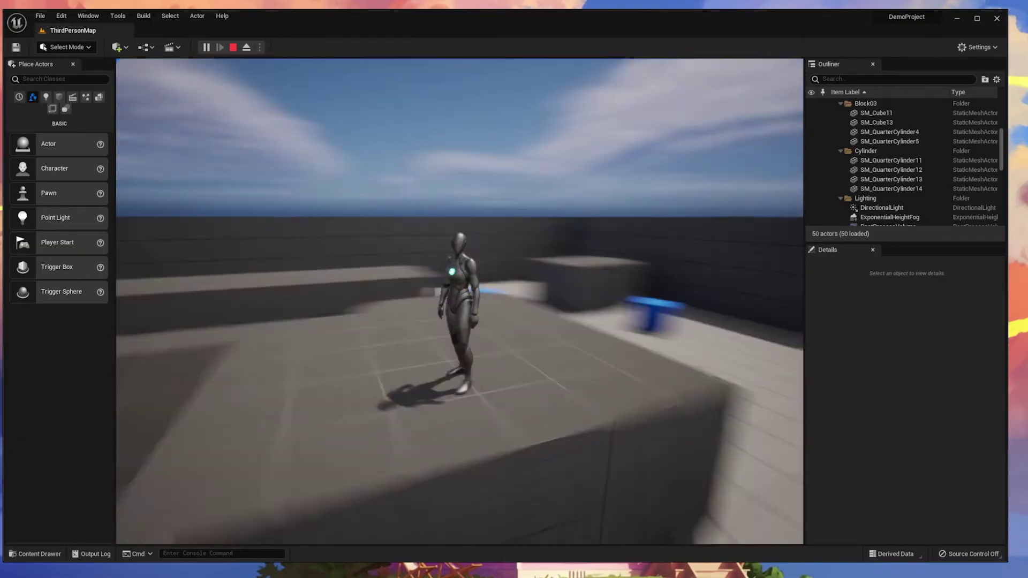
{"action": "key", "text": "w"}
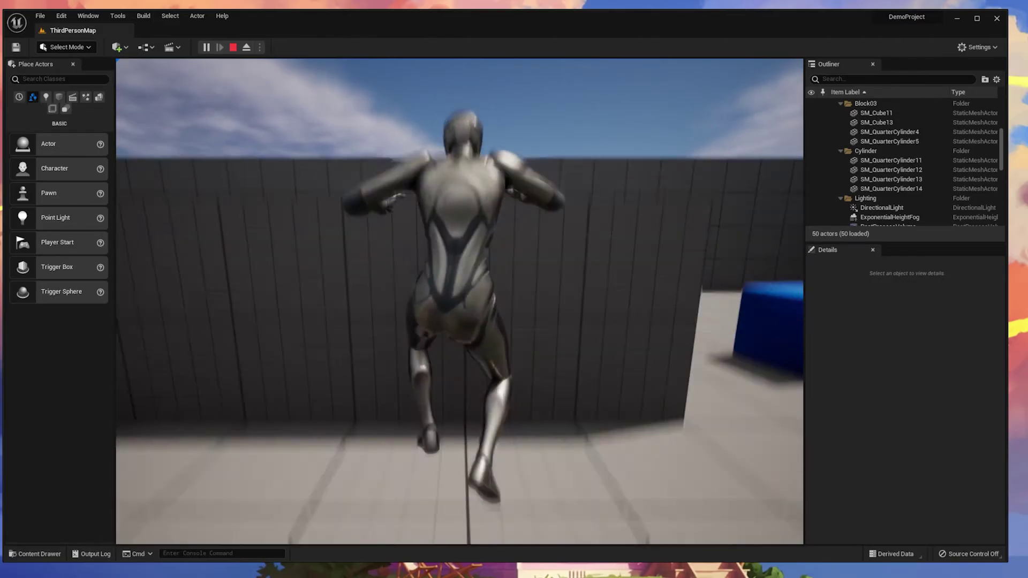
{"action": "key", "text": "a"}
{"action": "key", "text": "s"}
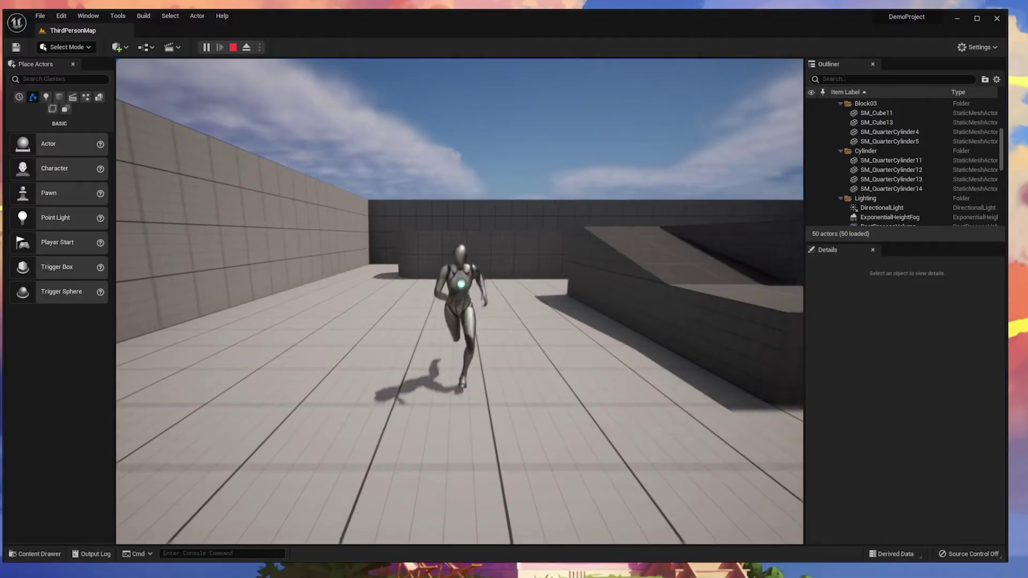
{"action": "key", "text": "d"}
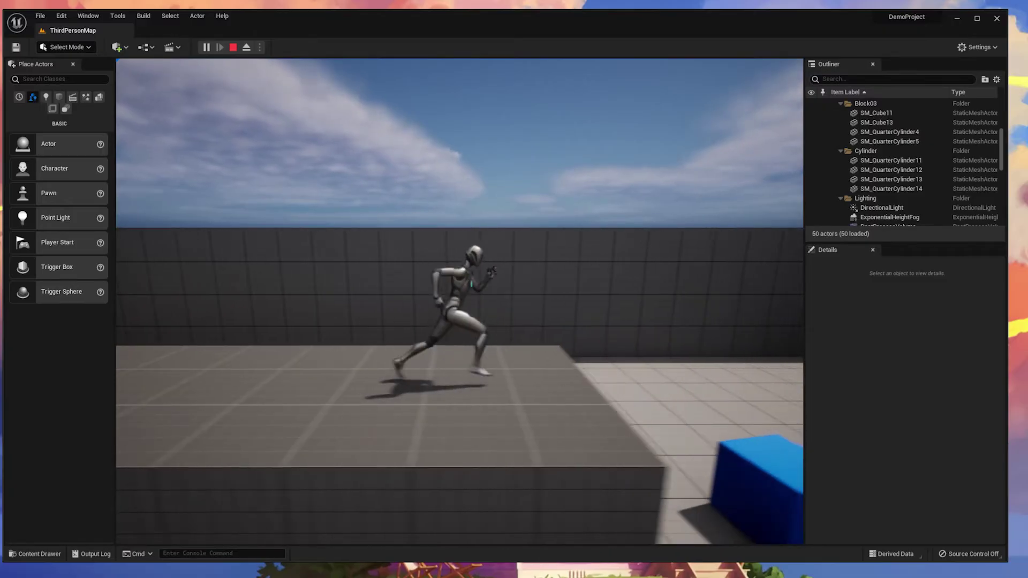
{"action": "key", "text": "a"}
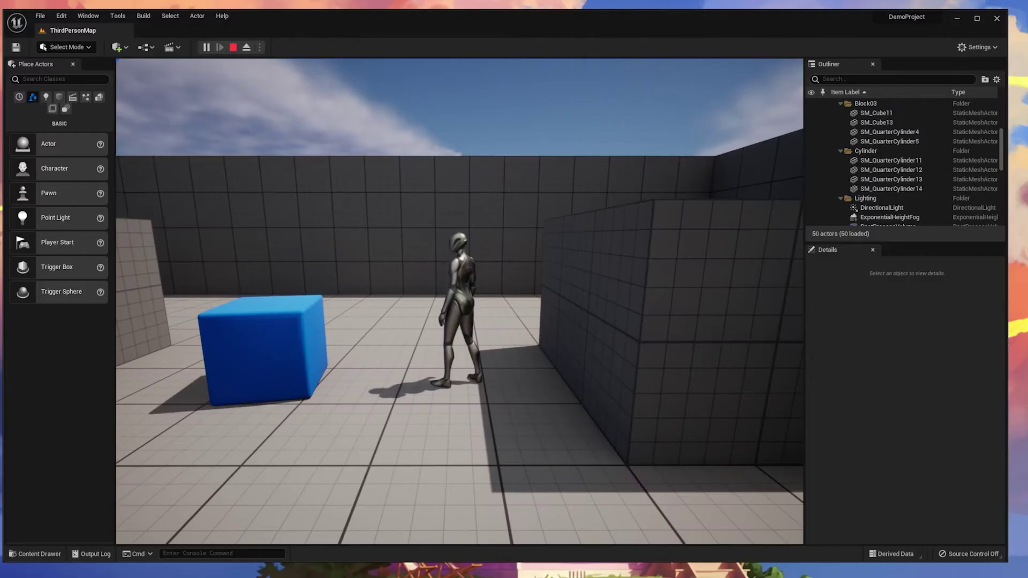
Test the character's movement by running and jumping across the low ramp and the round platform in the playing level.
{"action": "key", "text": "d"}
{"action": "key", "text": "s"}
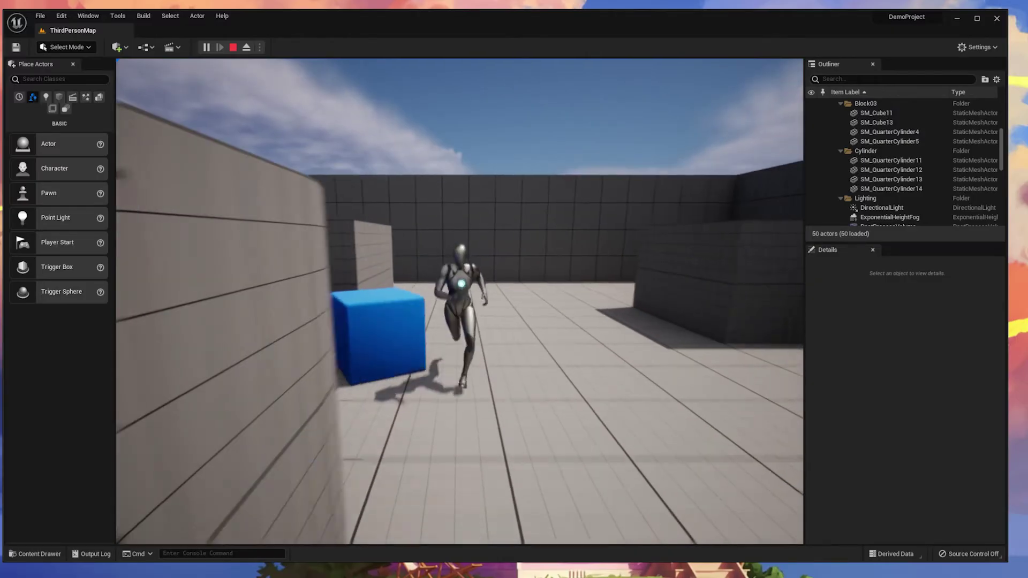
{"action": "key", "text": "space"}
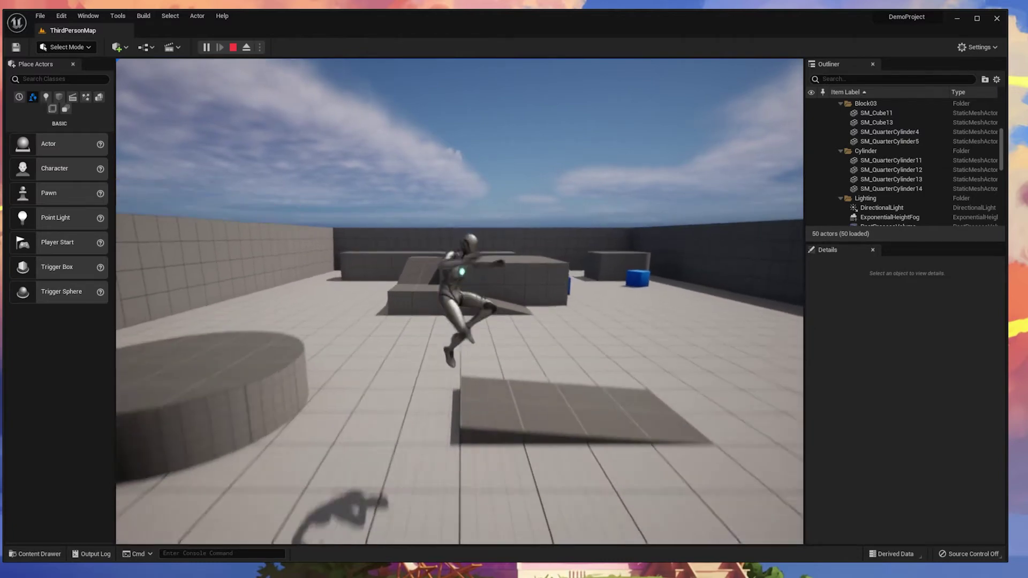
{"action": "key", "text": "d"}
{"action": "key", "text": "w"}
{"action": "key", "text": "a"}
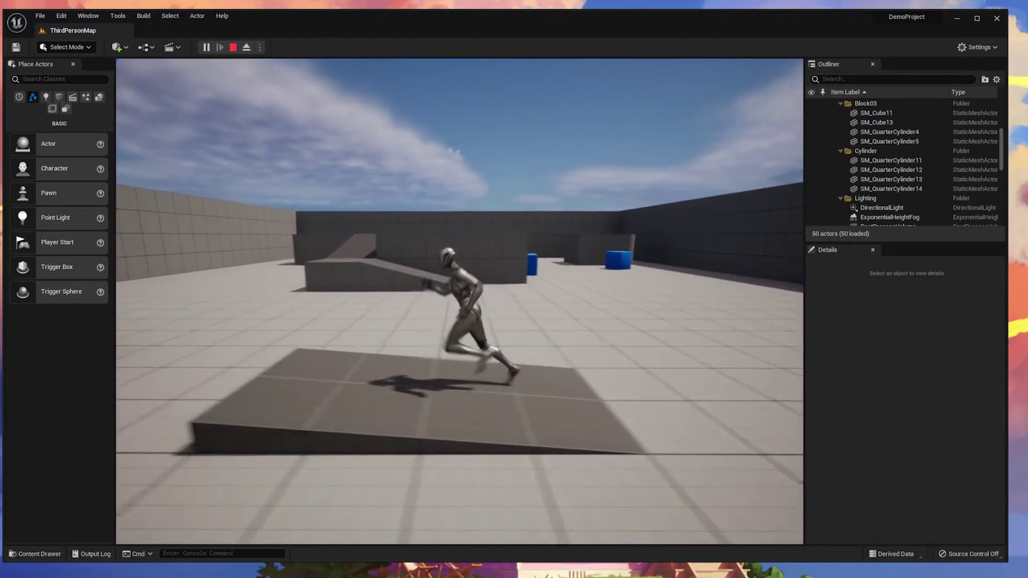
{"action": "key", "text": "a"}
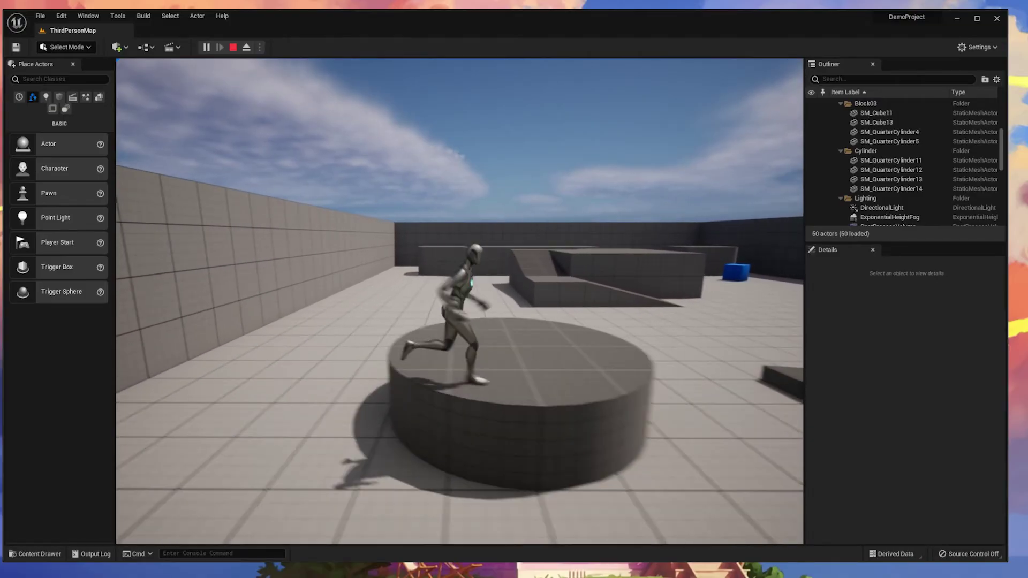
{"action": "key", "text": "a"}
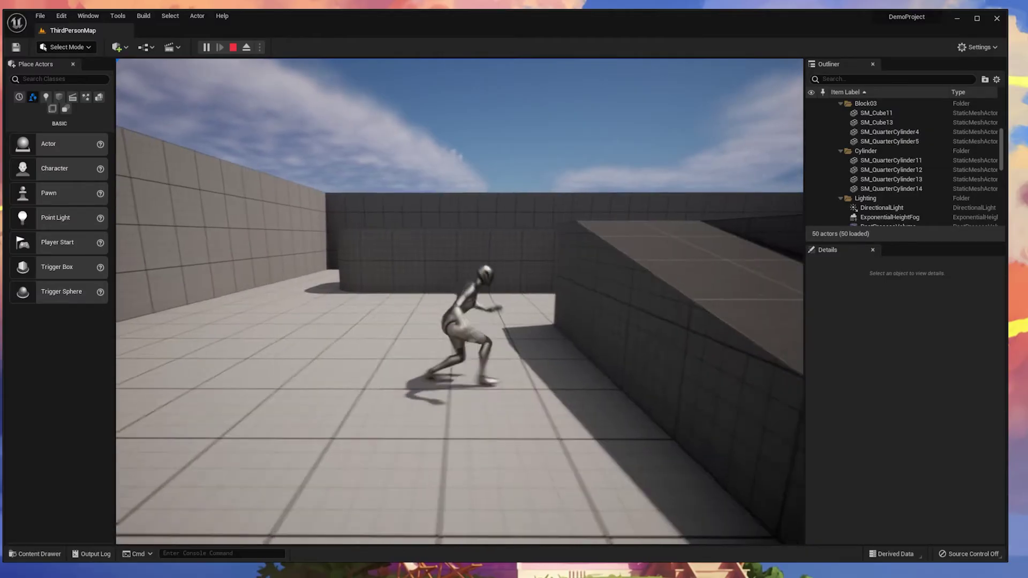
{"action": "key", "text": "s"}
{"action": "key", "text": "d"}
{"action": "key", "text": "space"}
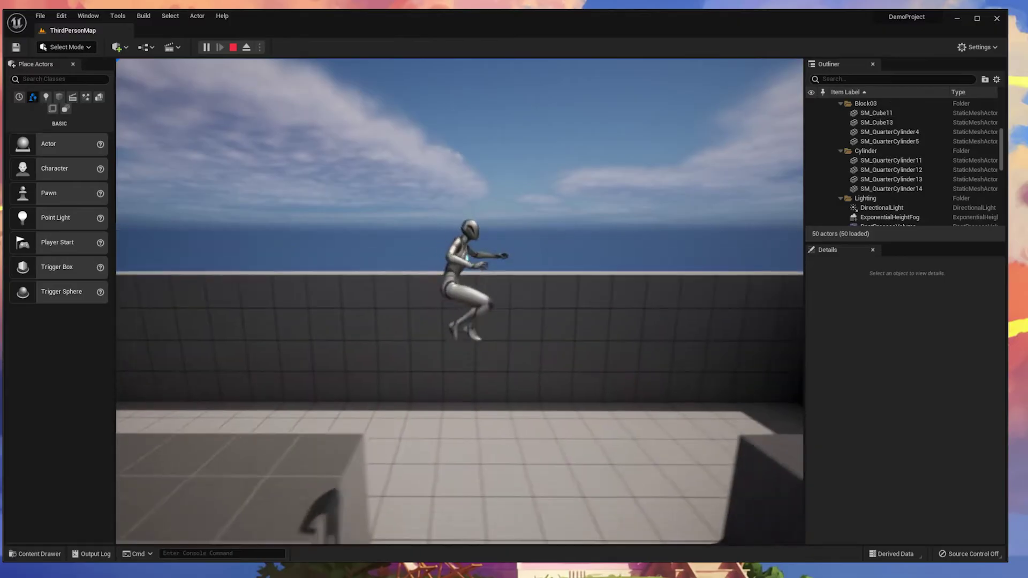
Test jumping onto the blocks and around the blue cubes with the character, and stop the play session.
{"action": "key", "text": "s"}
{"action": "key", "text": "d"}
{"action": "key", "text": "space"}
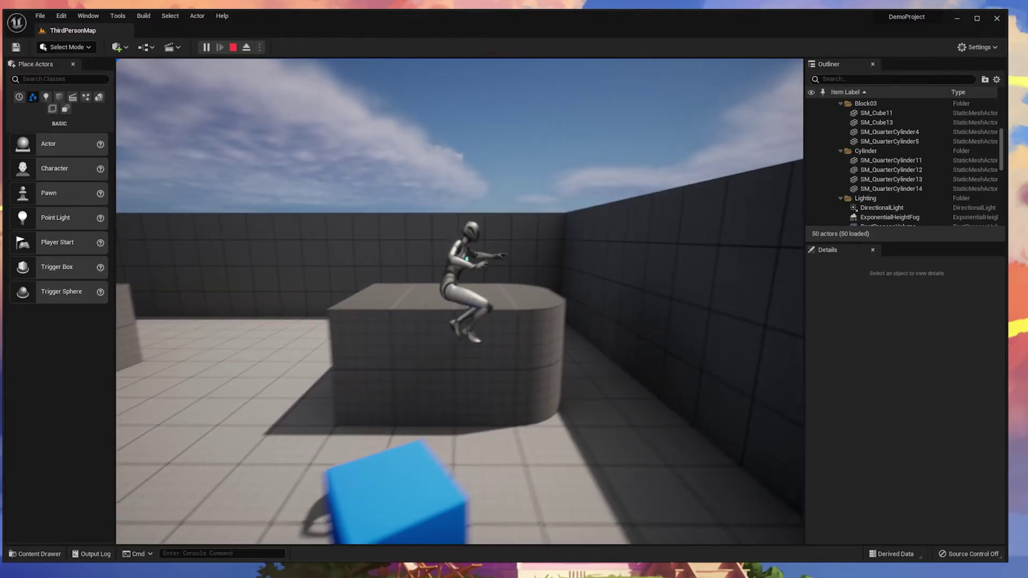
{"action": "key", "text": "s"}
{"action": "key", "text": "a"}
{"action": "key", "text": "w"}
{"action": "key", "text": "space"}
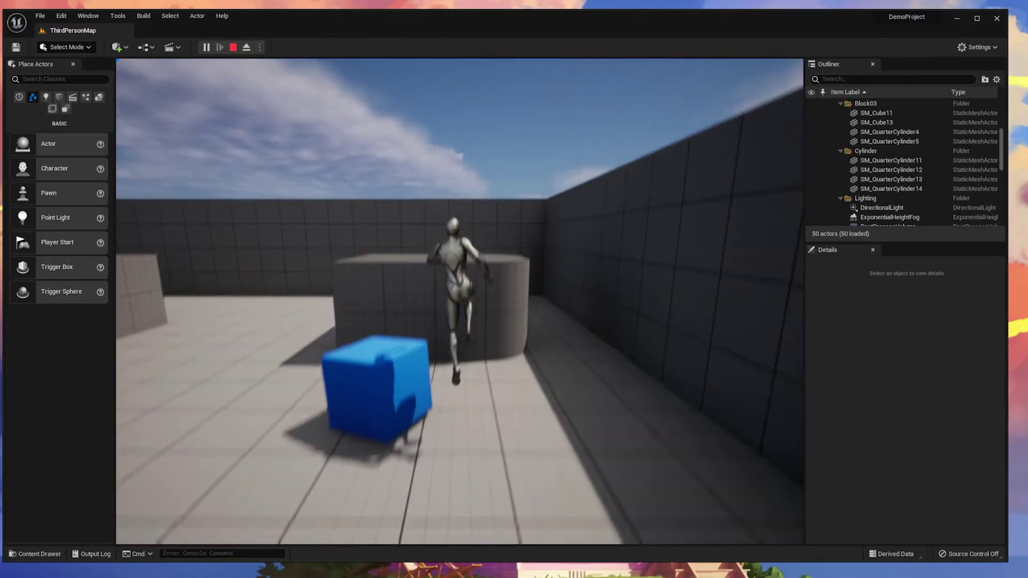
{"action": "key", "text": "a"}
{"action": "key", "text": "s"}
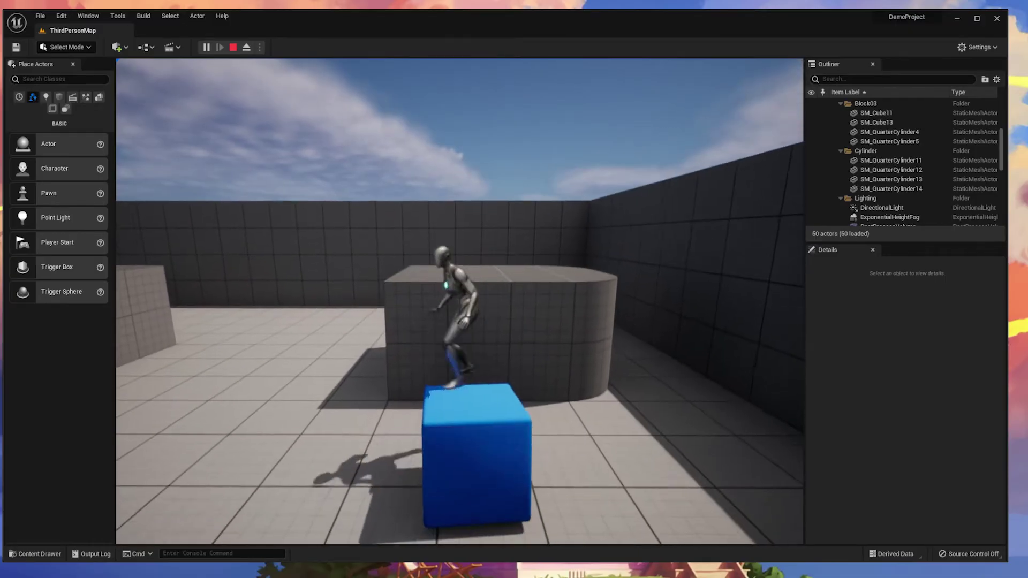
{"action": "key", "text": "space"}
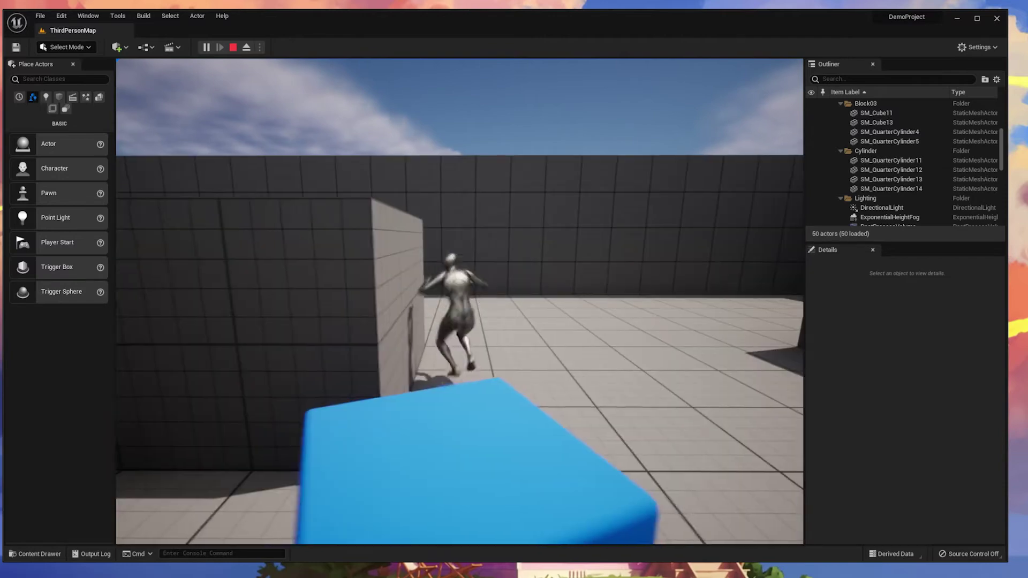
{"action": "key", "text": "space"}
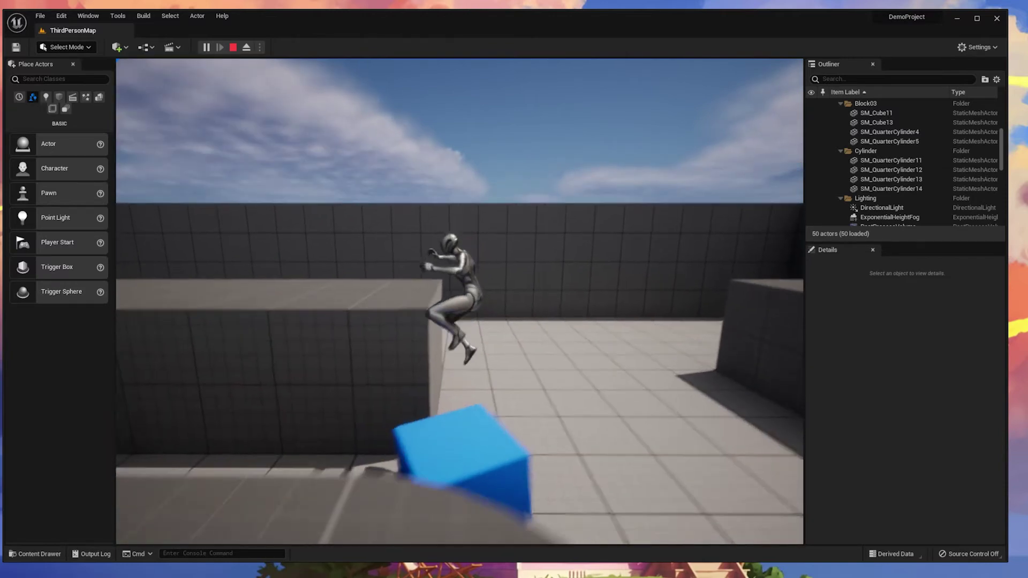
{"action": "key", "text": "space"}
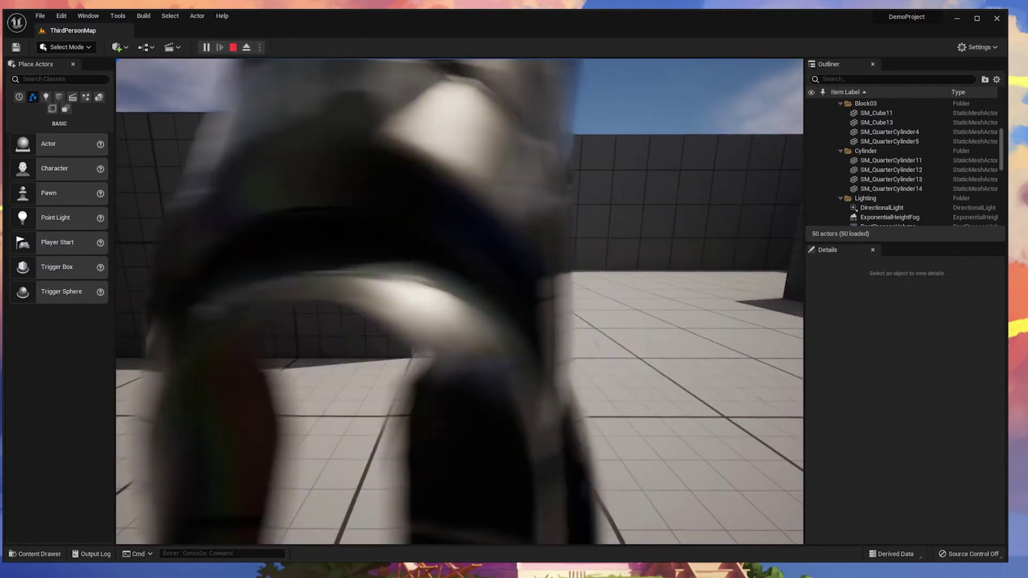
{"action": "key", "text": "w"}
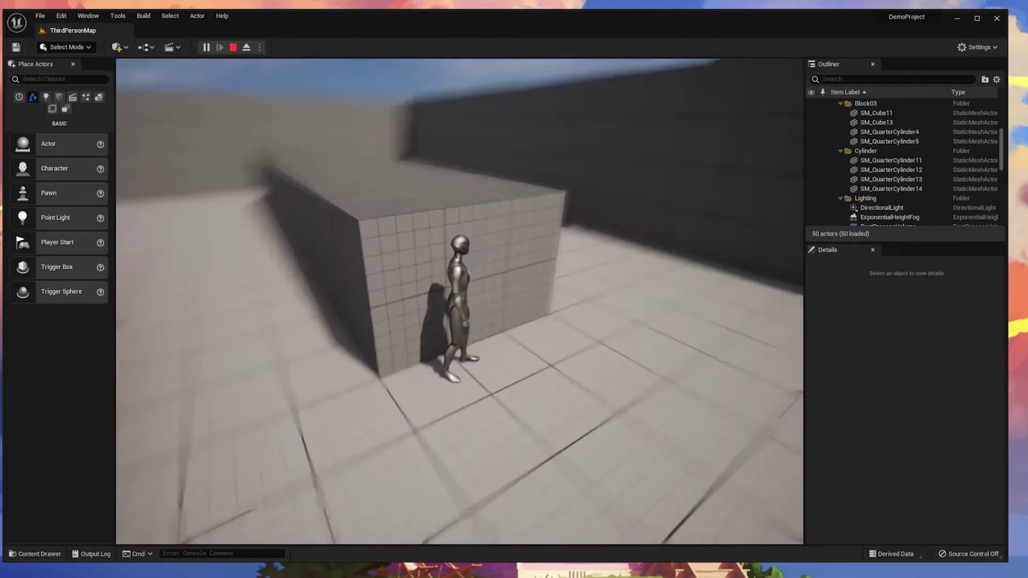
{"action": "key", "text": "w"}
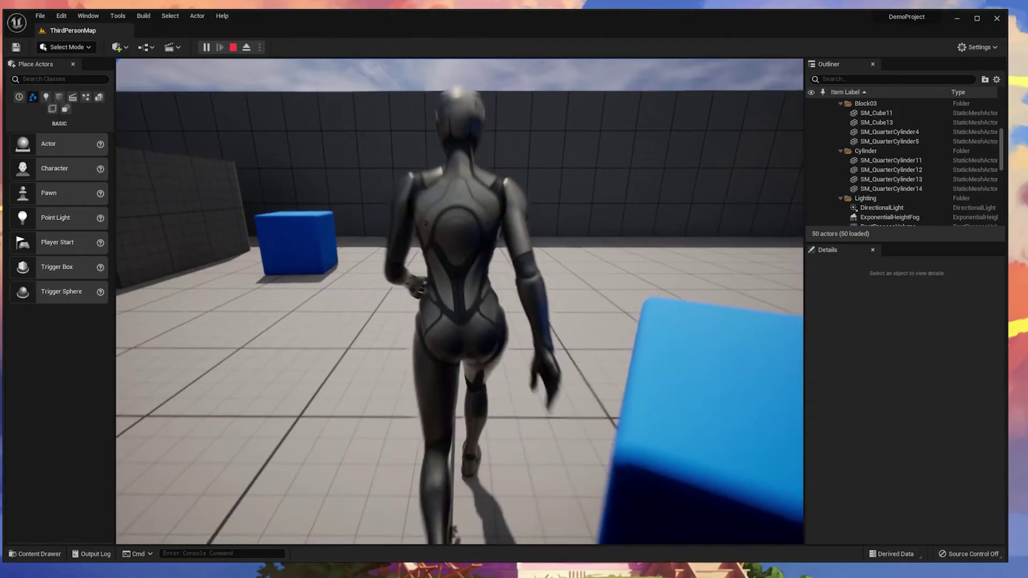
{"action": "key", "text": "s"}
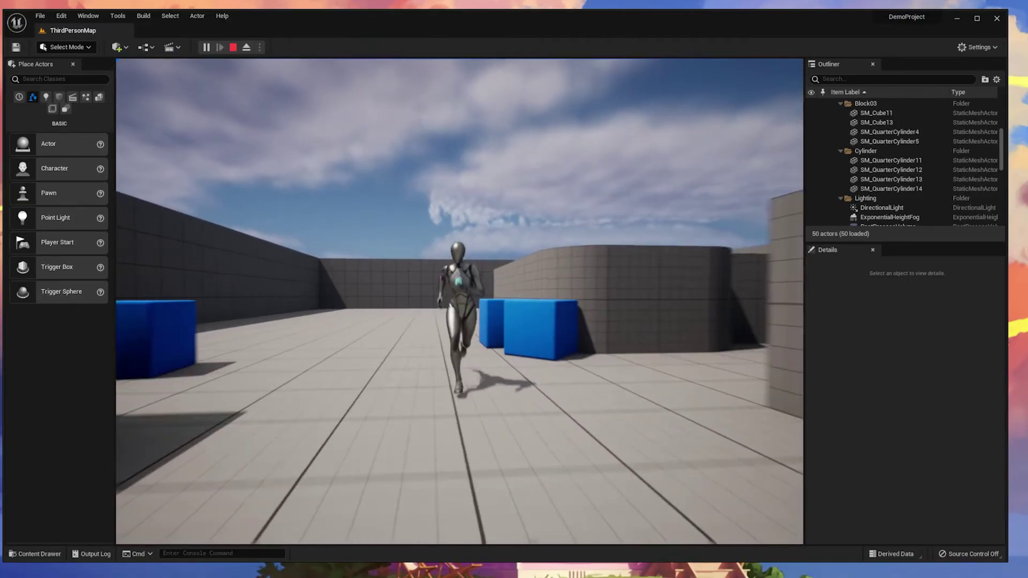
{"action": "key", "text": "Escape"}
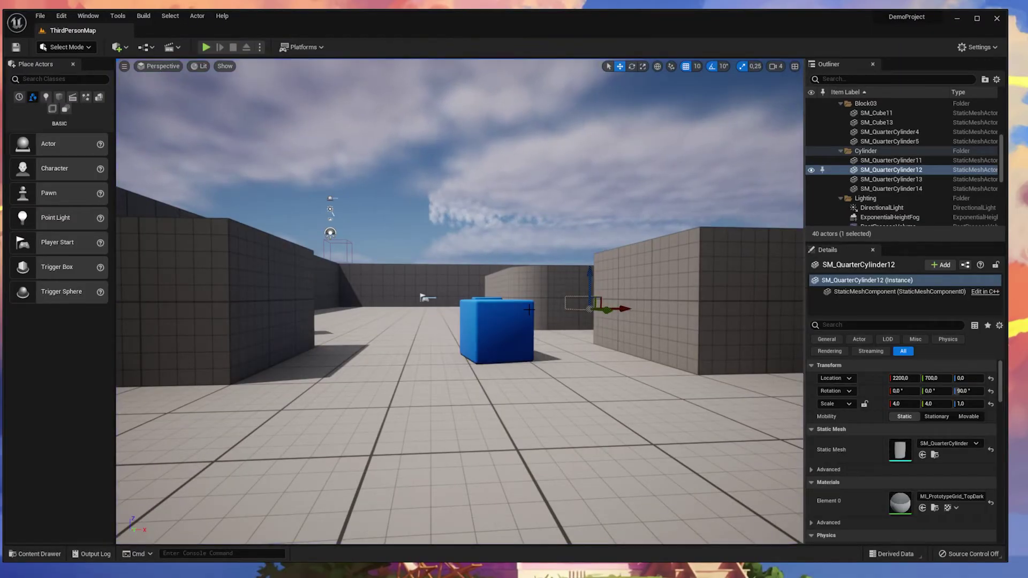
Examine the ThirdPersonMap level from different angles and distances with the viewport's fly and zoom navigation.
{"action": "right_click_drag", "start_coordinate": [525, 258], "coordinate": [551, 236]}
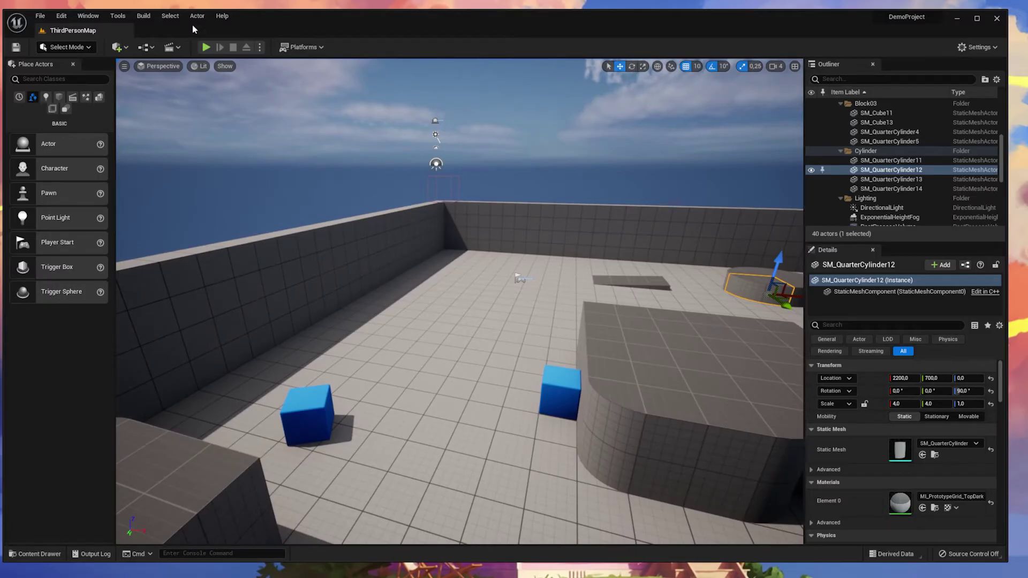
{"action": "key", "text": "f"}
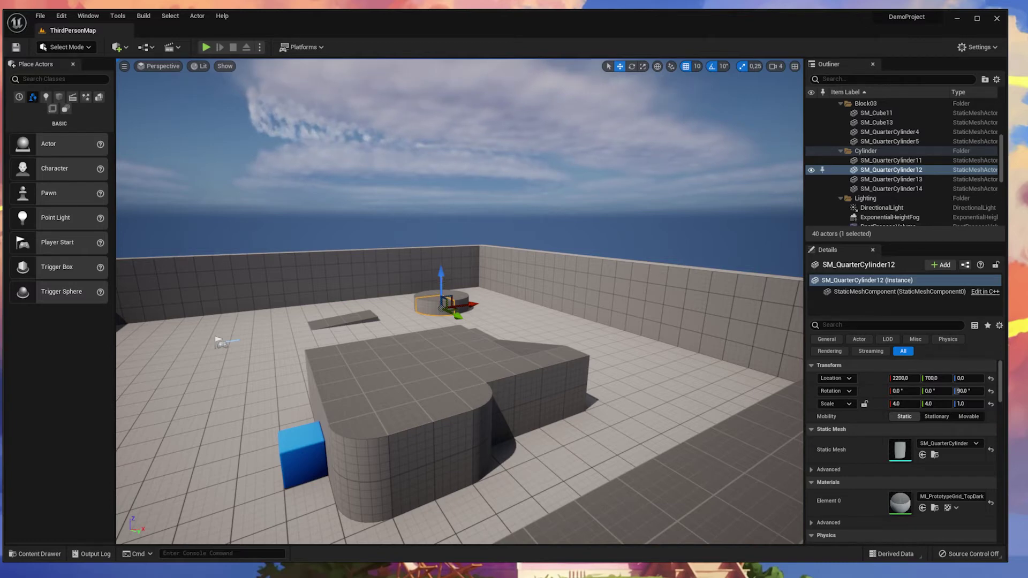
{"action": "key", "text": "d"}
{"action": "right_click_drag", "start_coordinate": [459, 301], "coordinate": [300, 321]}
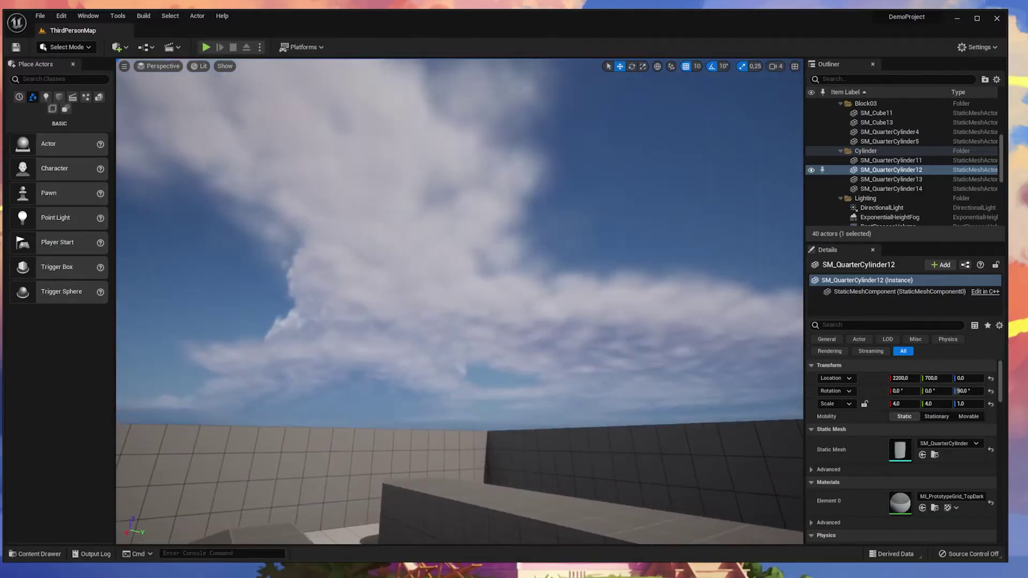
{"action": "right_click_drag", "start_coordinate": [461, 300], "coordinate": [501, 182]}
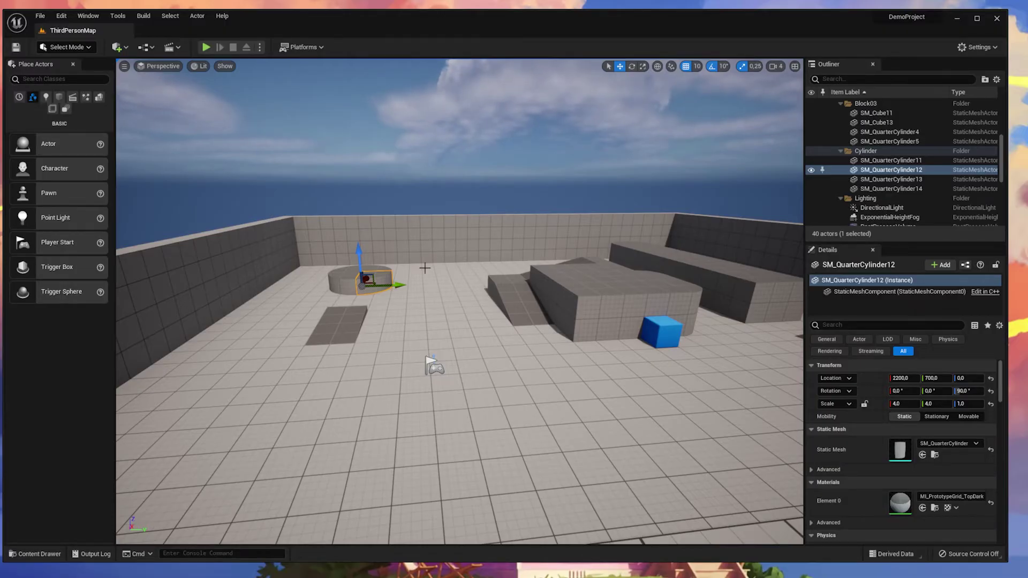
{"action": "scroll", "coordinate": [425, 268], "scroll_direction": "down", "scroll_amount": 3}
{"action": "scroll", "coordinate": [437, 276], "scroll_direction": "up", "scroll_amount": 8}
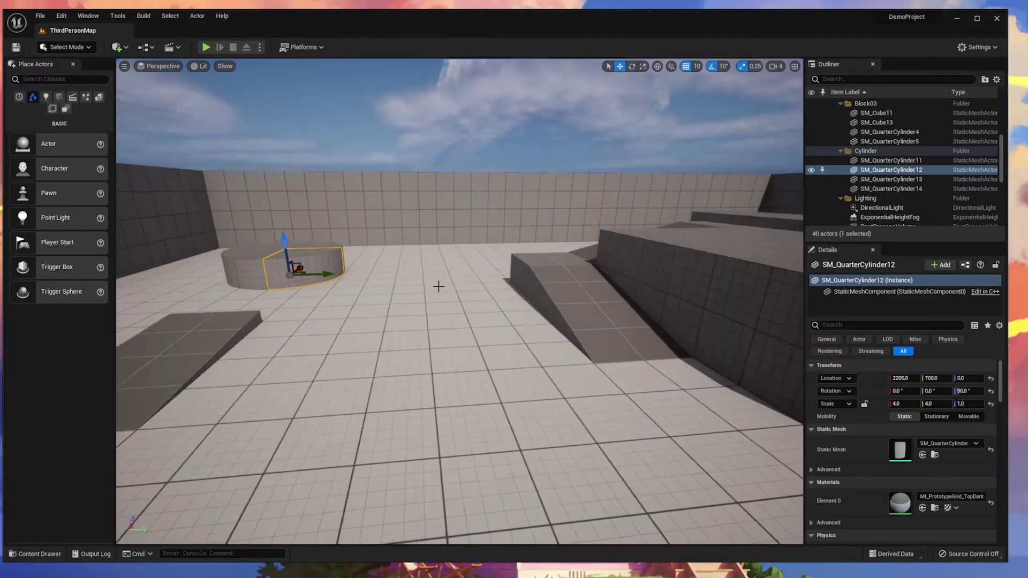
{"action": "scroll", "coordinate": [438, 286], "scroll_direction": "down", "scroll_amount": 12}
{"action": "scroll", "coordinate": [440, 283], "scroll_direction": "up", "scroll_amount": 10}
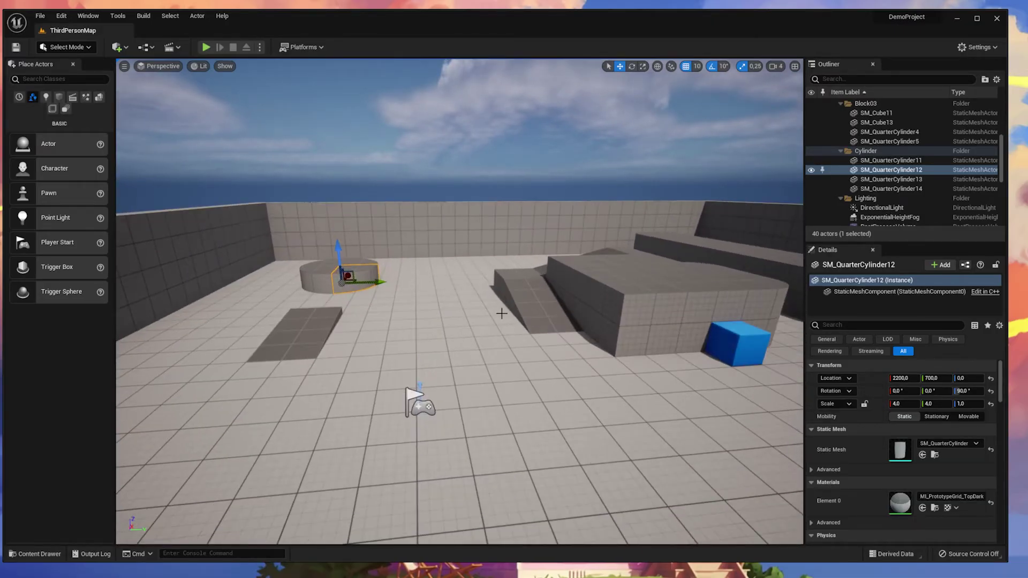
{"action": "scroll", "coordinate": [502, 314], "scroll_direction": "up", "scroll_amount": 6}
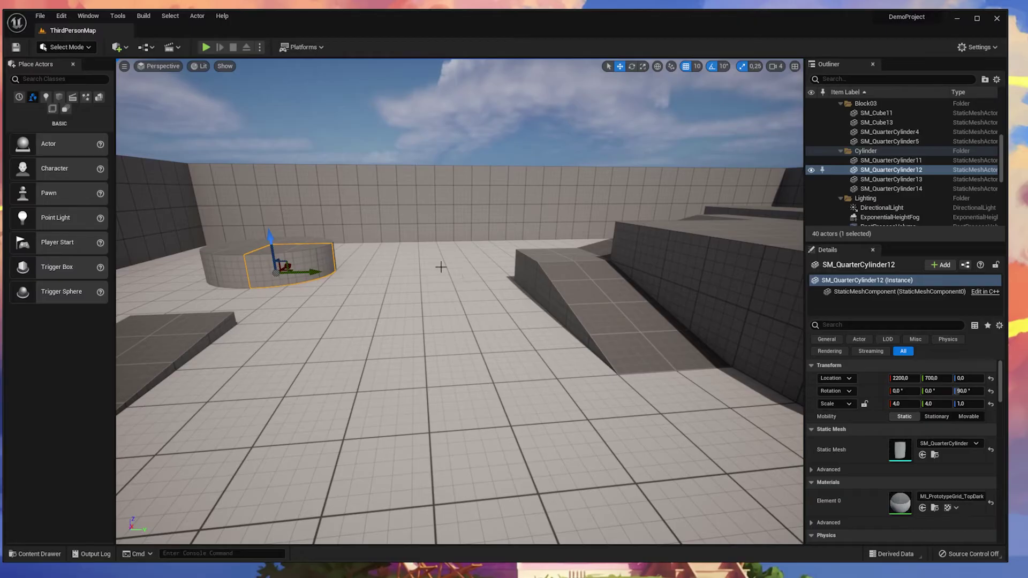
{"action": "right_click_drag", "start_coordinate": [420, 246], "coordinate": [535, 214]}
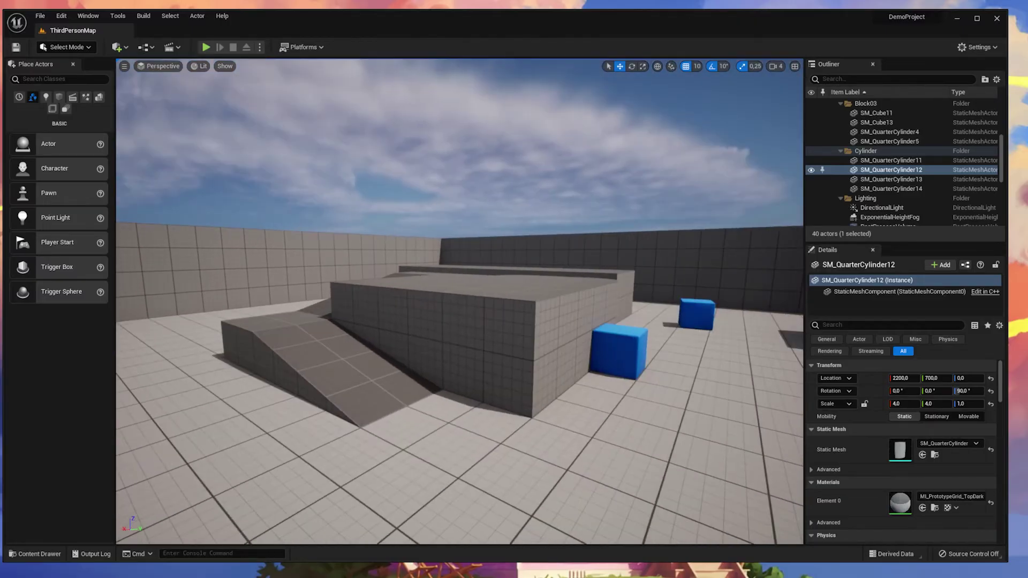
Select the large block, the two blue cubes and the ramp SM_Ramp2 one after another in the level.
{"action": "left_click", "coordinate": [429, 316]}
{"action": "left_click", "coordinate": [621, 348]}
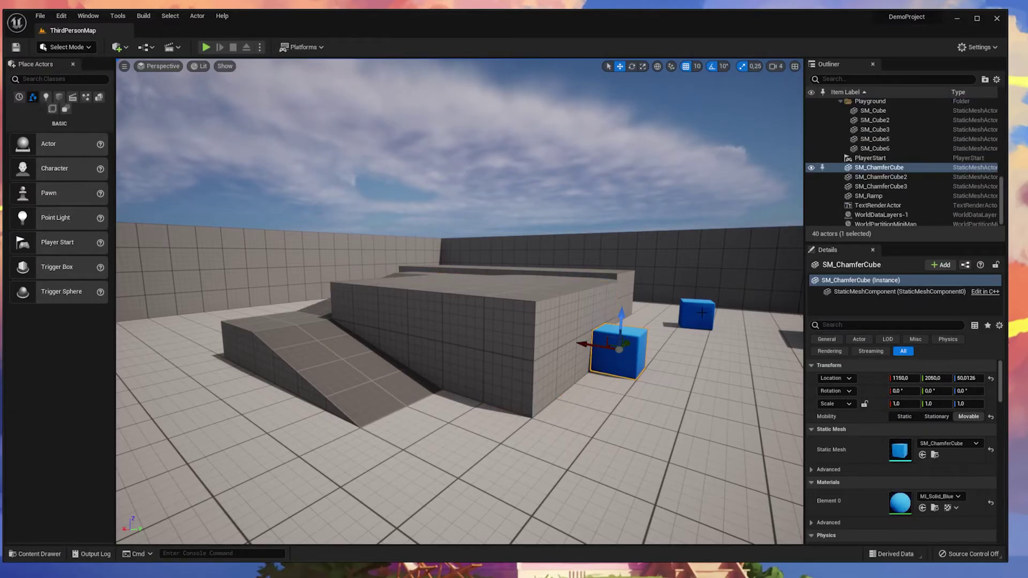
{"action": "left_click", "coordinate": [702, 312]}
{"action": "left_click", "coordinate": [325, 342]}
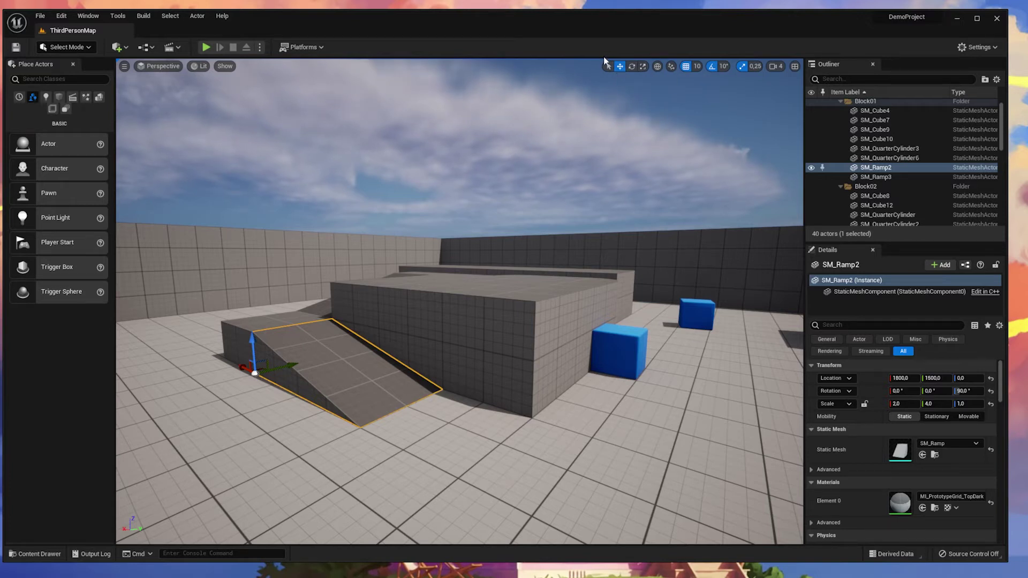
Try the rotate gizmo on the ramp and the large block SM_Cube4, and the scale gizmo on both.
{"action": "left_click", "coordinate": [632, 66]}
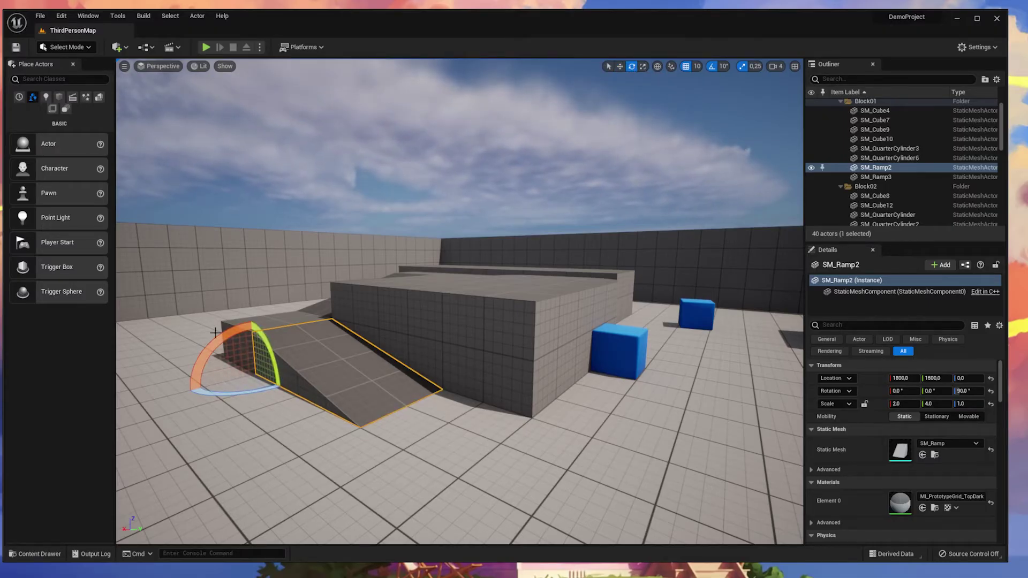
{"action": "left_click", "coordinate": [479, 304]}
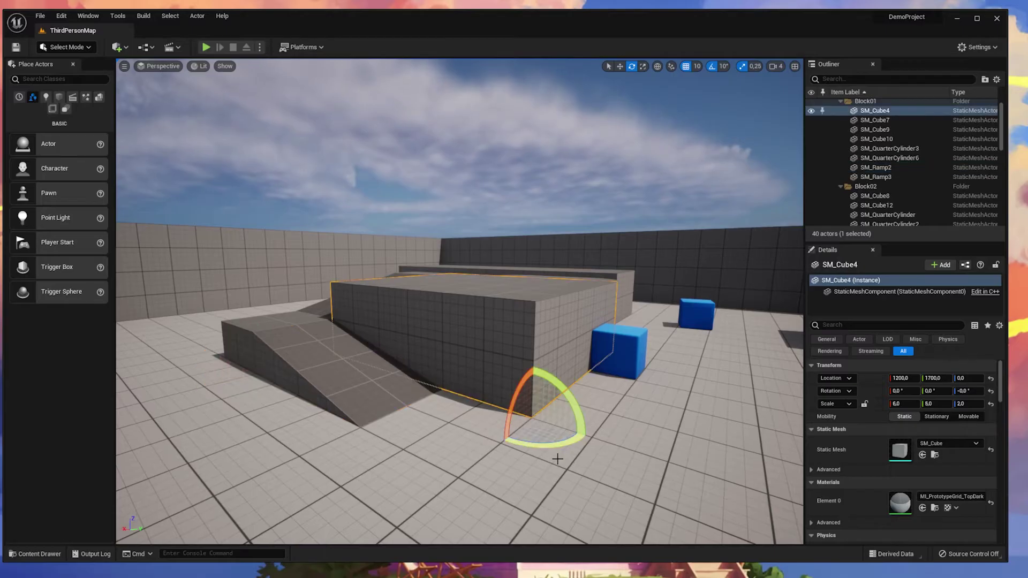
{"action": "left_click", "coordinate": [643, 68]}
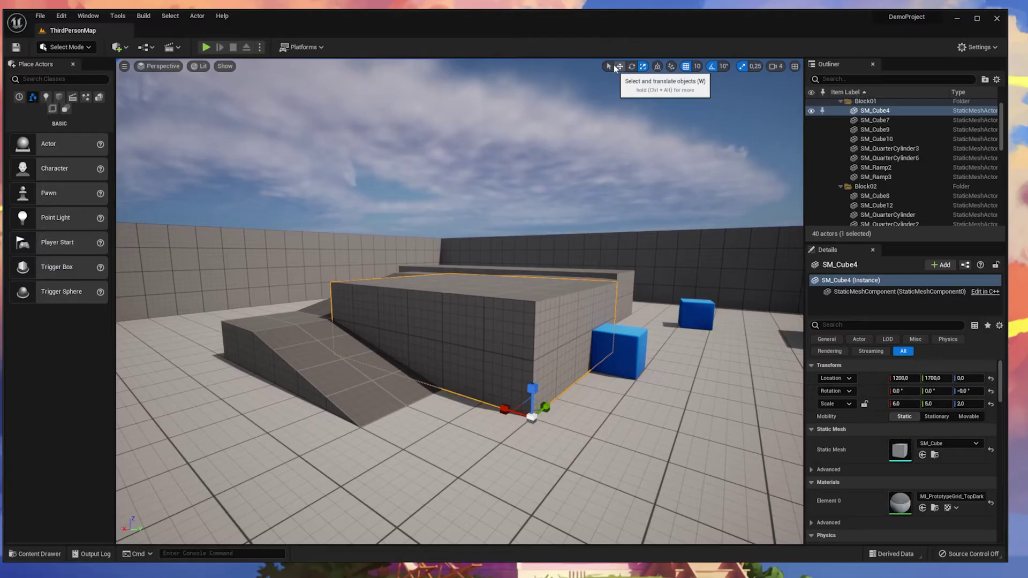
{"action": "left_click", "coordinate": [345, 322]}
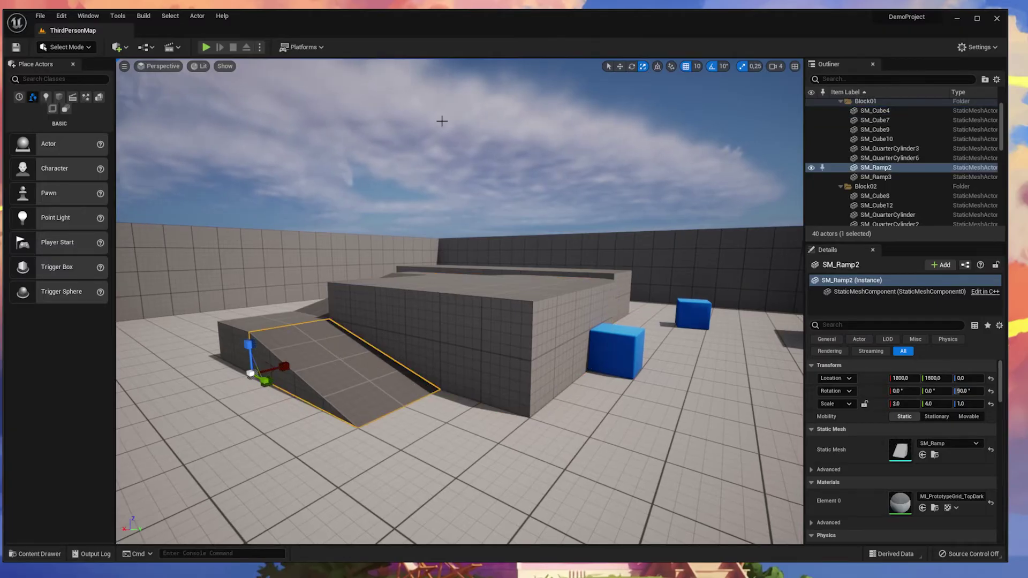
Switch to the translate gizmo and raise the ramp SM_Ramp2 to a Z location of 100.
{"action": "left_click", "coordinate": [619, 67]}
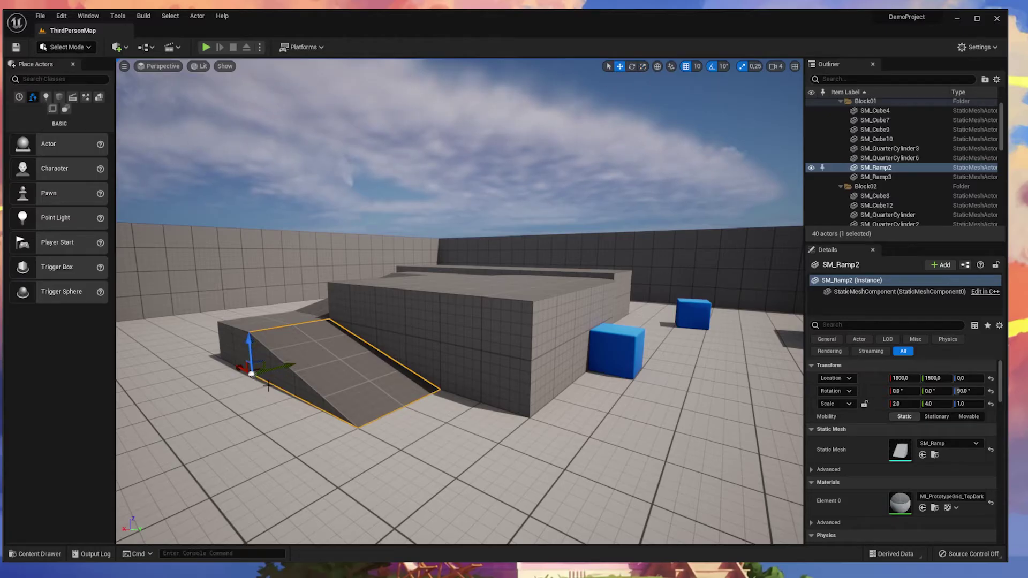
{"action": "key", "text": "ctrl+z"}
{"action": "key", "text": "ctrl+y"}
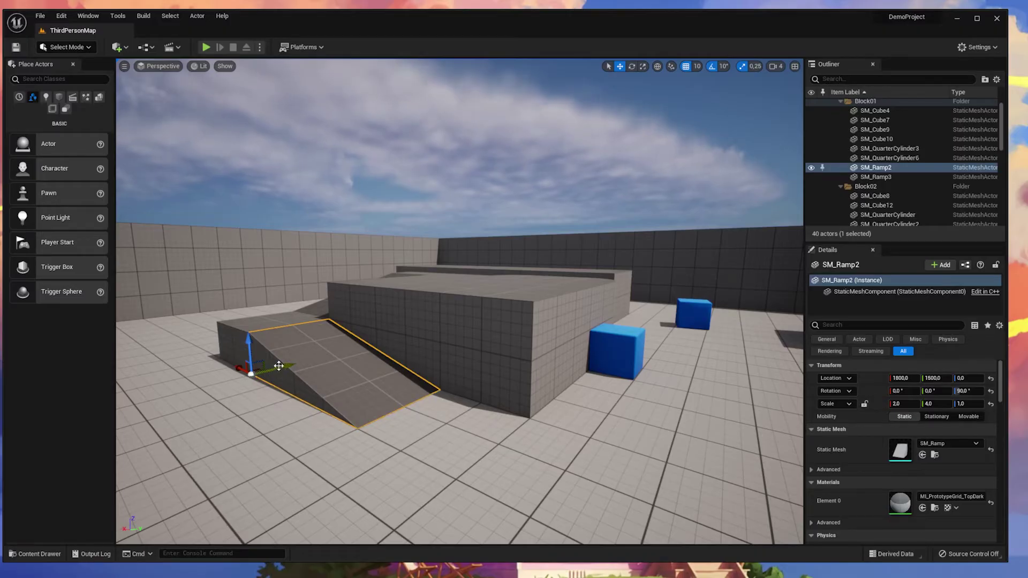
{"action": "mouse_move", "coordinate": [278, 365]}
{"action": "left_mouse_down"}
{"action": "mouse_move", "coordinate": [251, 373]}
{"action": "mouse_move", "coordinate": [285, 362]}
{"action": "mouse_move", "coordinate": [277, 367]}
{"action": "left_mouse_up"}
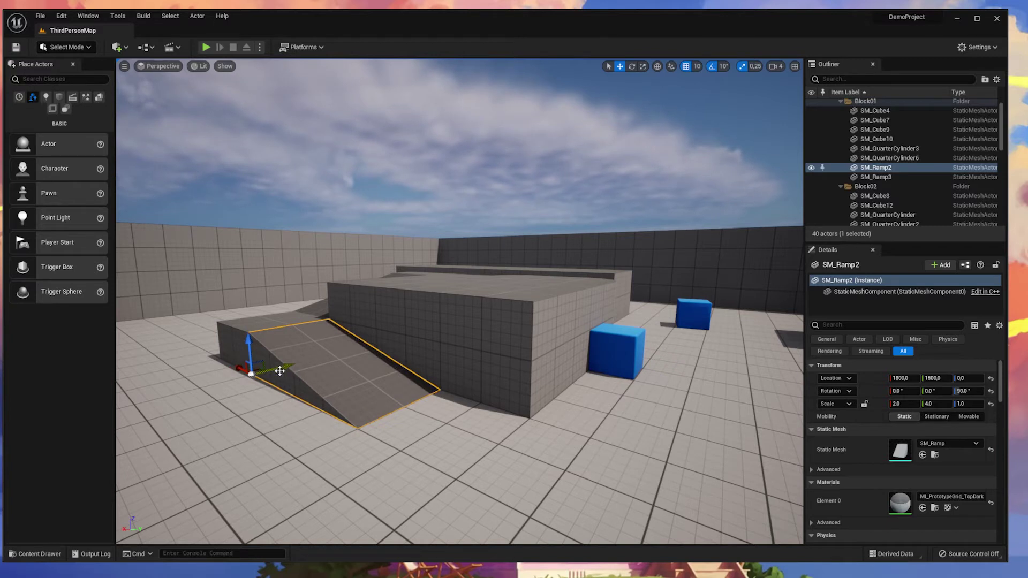
{"action": "left_click_drag", "start_coordinate": [275, 369], "coordinate": [242, 305]}
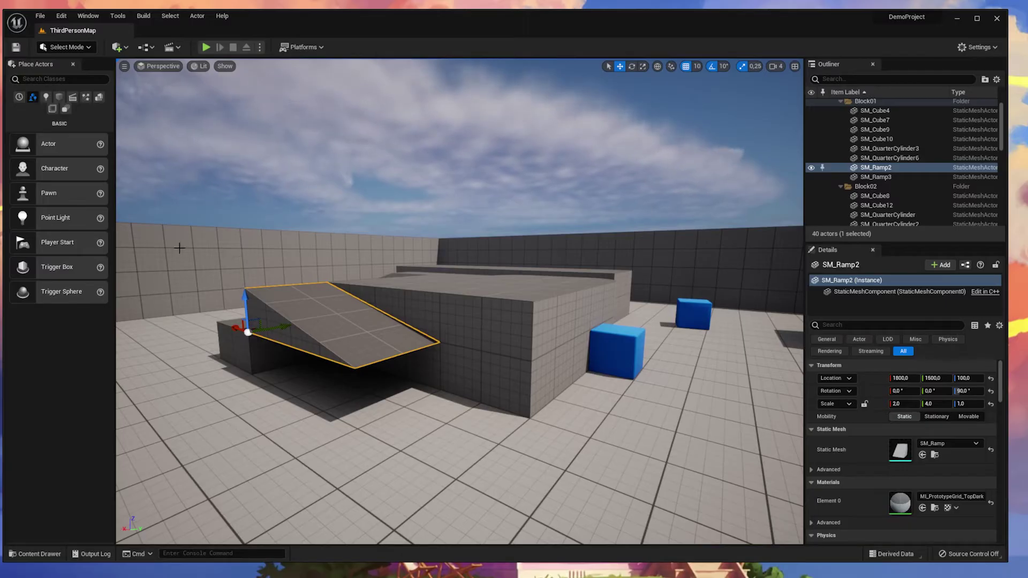
Undo the last move of the ramp SM_Ramp2.
{"action": "left_click", "coordinate": [61, 14]}
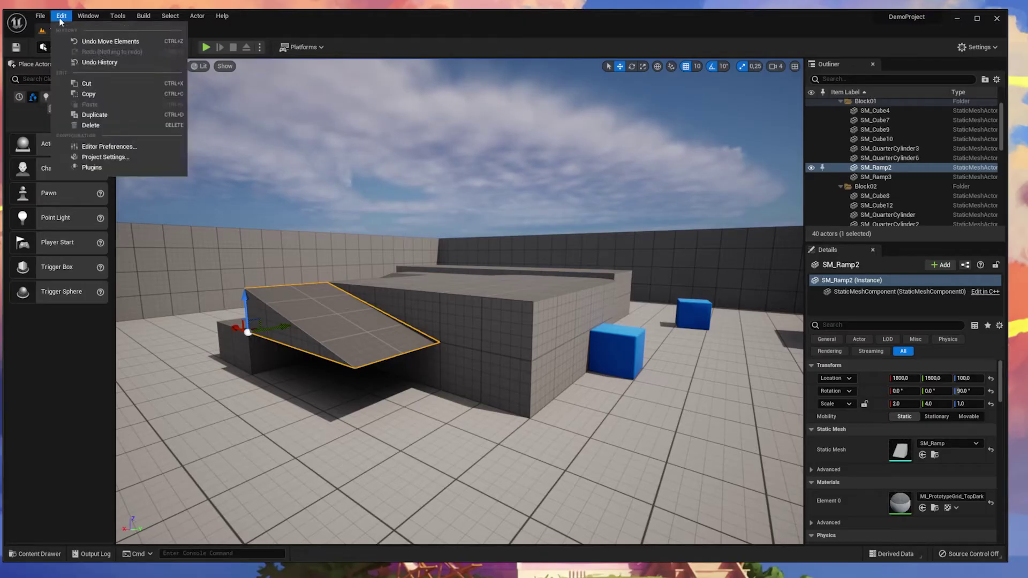
{"action": "left_click", "coordinate": [115, 41]}
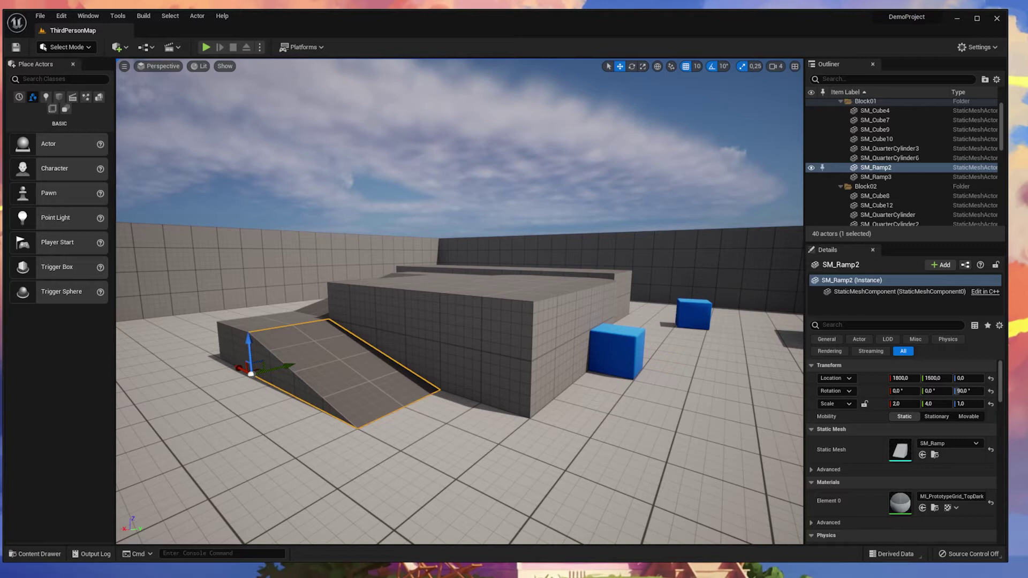
Close the Place Actors panel and reopen it.
{"action": "left_click", "coordinate": [74, 64]}
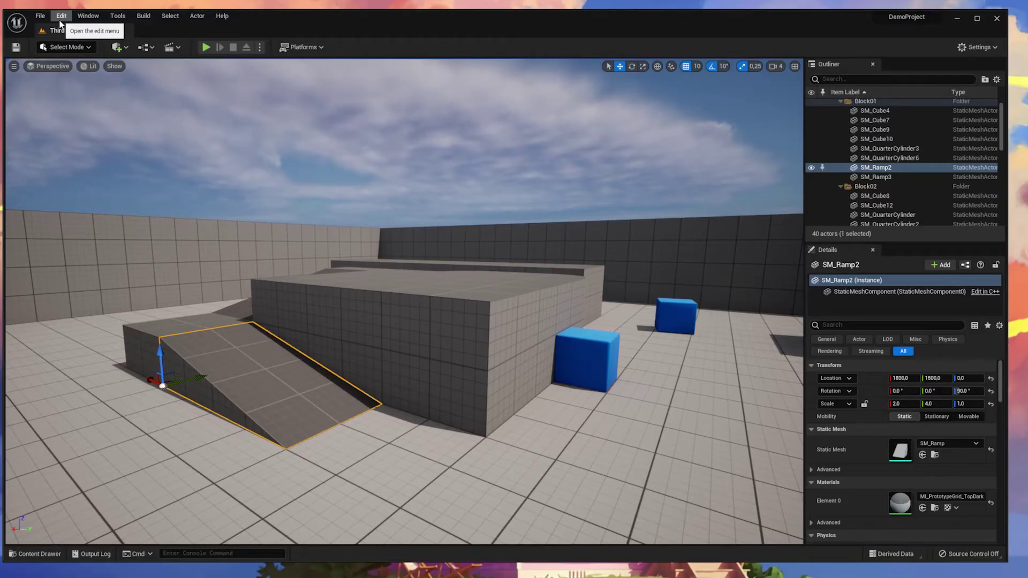
{"action": "left_click", "coordinate": [86, 16]}
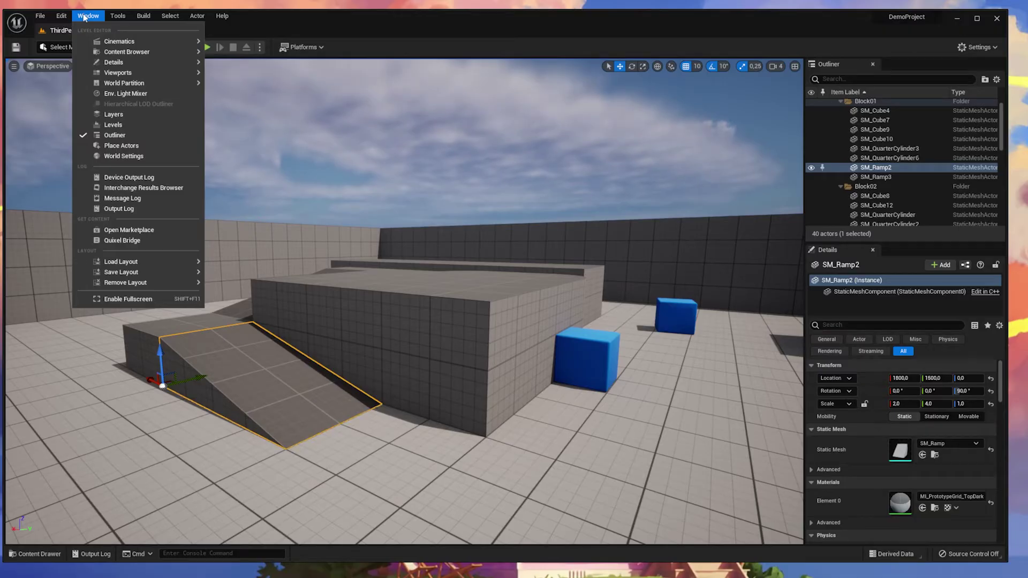
{"action": "left_click", "coordinate": [123, 146]}
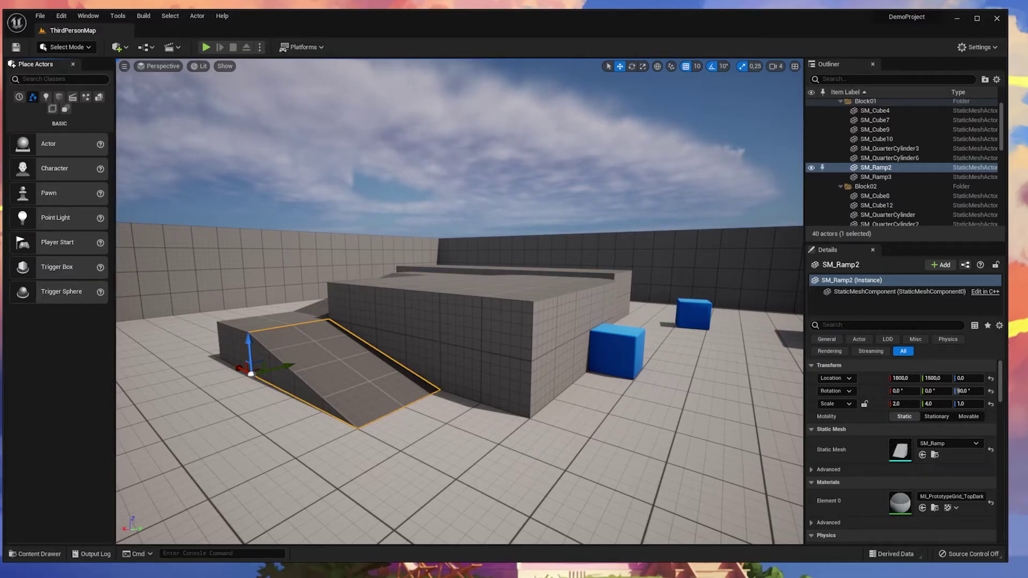
Look through the categories of placeable actors, including Cinematic and Visual Effects.
{"action": "left_click", "coordinate": [46, 97]}
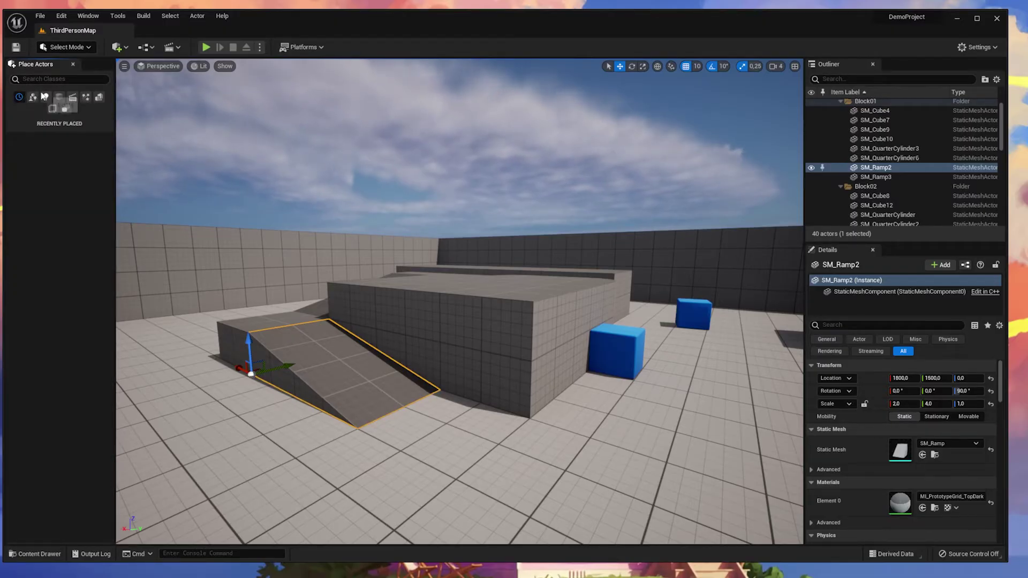
{"action": "left_click", "coordinate": [85, 98]}
{"action": "left_click", "coordinate": [72, 97]}
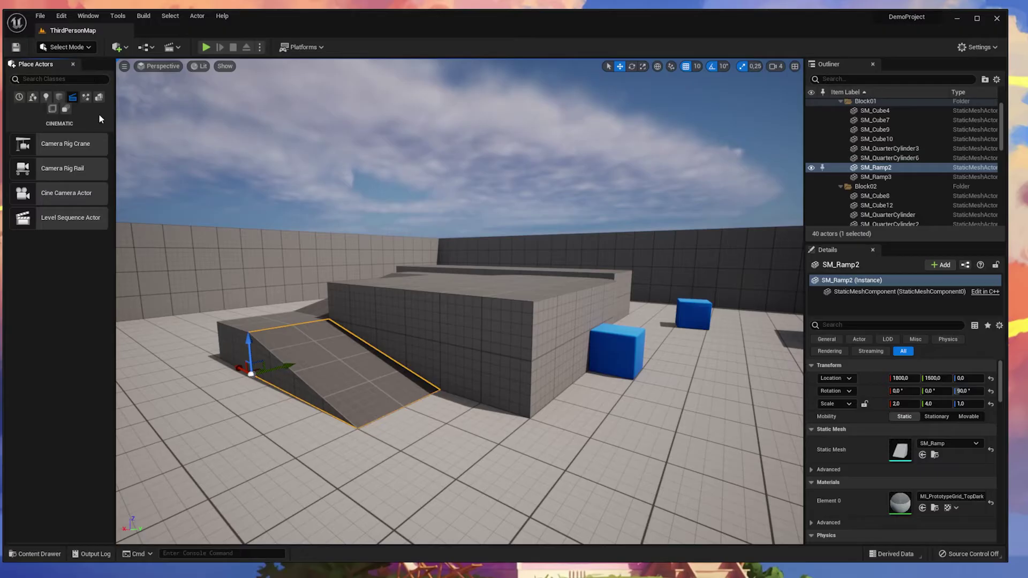
{"action": "left_click", "coordinate": [99, 97]}
{"action": "left_click", "coordinate": [85, 97]}
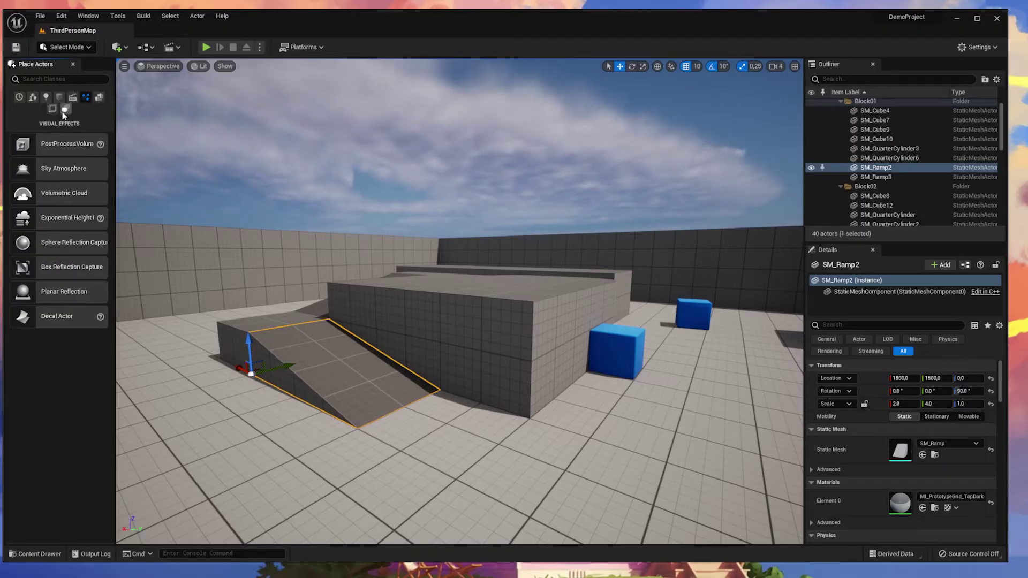
{"action": "left_click", "coordinate": [19, 97]}
{"action": "left_click", "coordinate": [33, 97]}
Place a Cube from the Shapes category beside the ramp and raise it to a Z location of 190.
{"action": "left_click", "coordinate": [59, 97]}
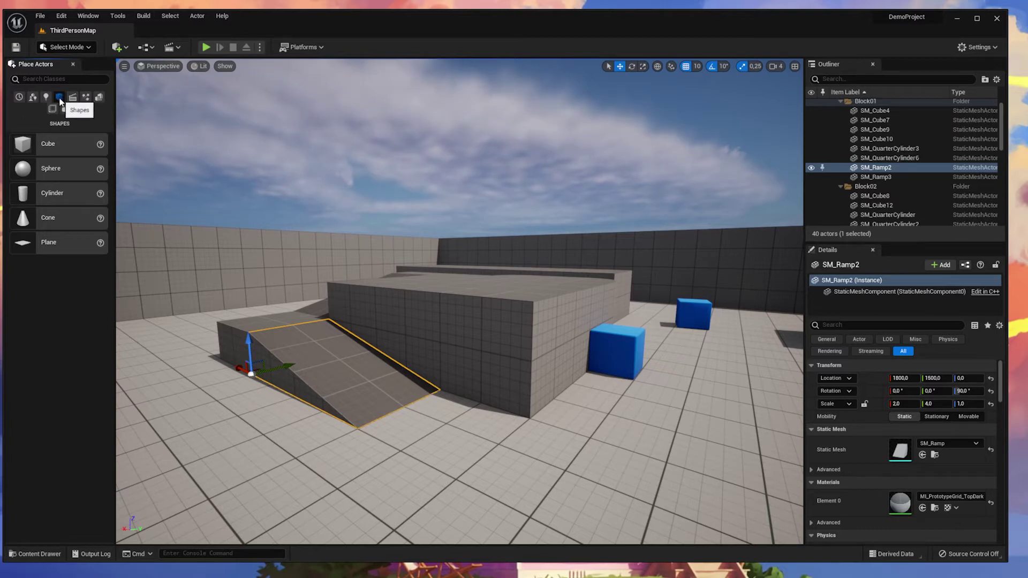
{"action": "left_click_drag", "start_coordinate": [52, 145], "coordinate": [221, 433]}
{"action": "left_click_drag", "start_coordinate": [208, 376], "coordinate": [188, 302]}
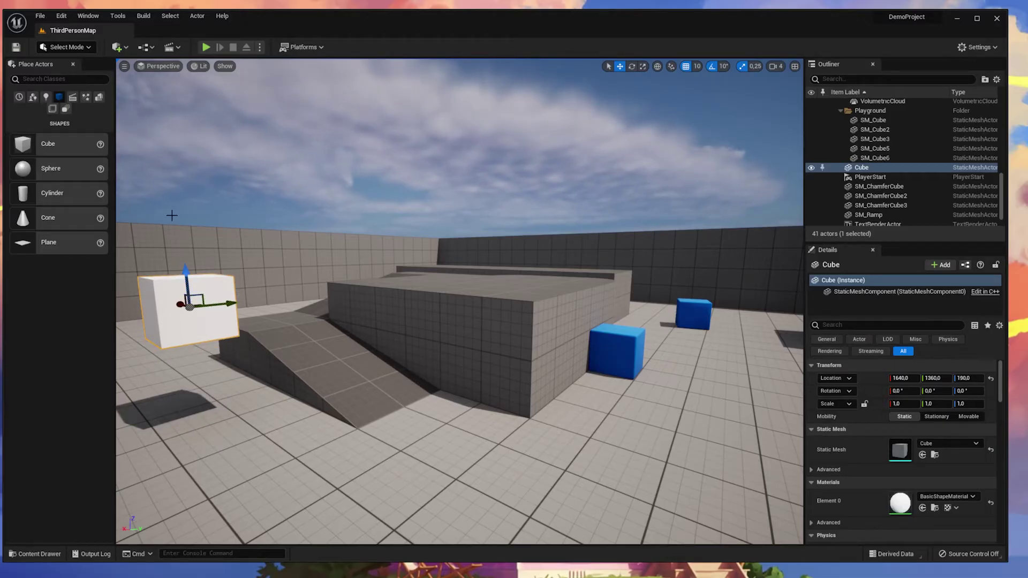
Delete the white cube and restore it with undo, and snap it down onto the floor.
{"action": "key", "text": "Delete"}
{"action": "key", "text": "ctrl+z"}
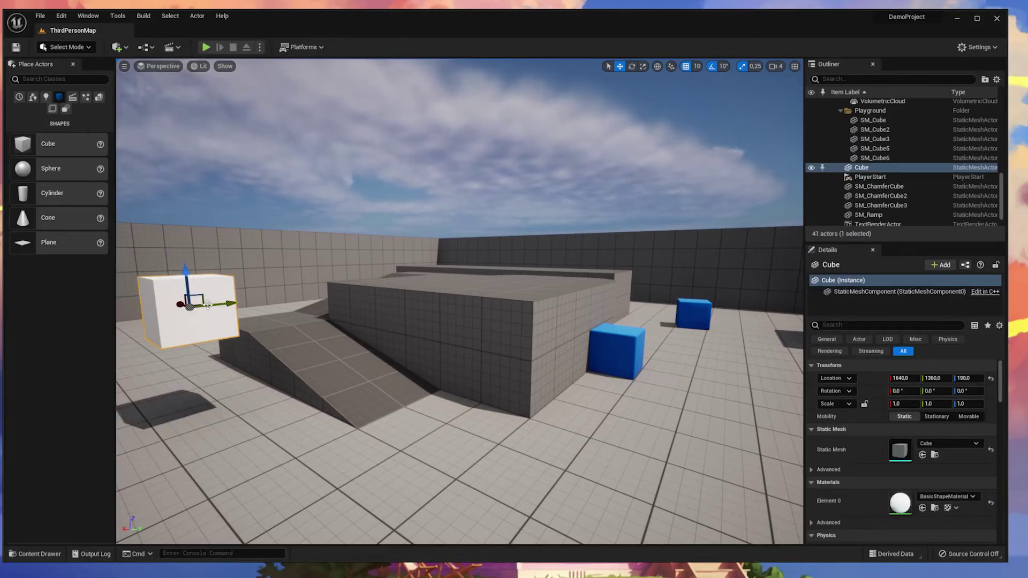
{"action": "key", "text": "End"}
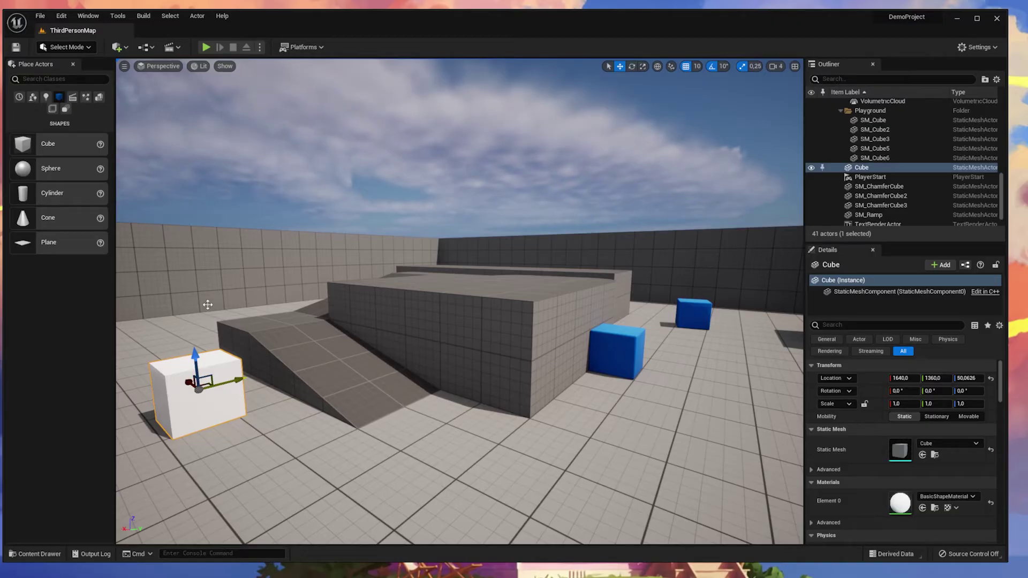
Place a Sphere shape in the air behind the white cube and delete it.
{"action": "right_click_drag", "start_coordinate": [305, 309], "coordinate": [266, 309]}
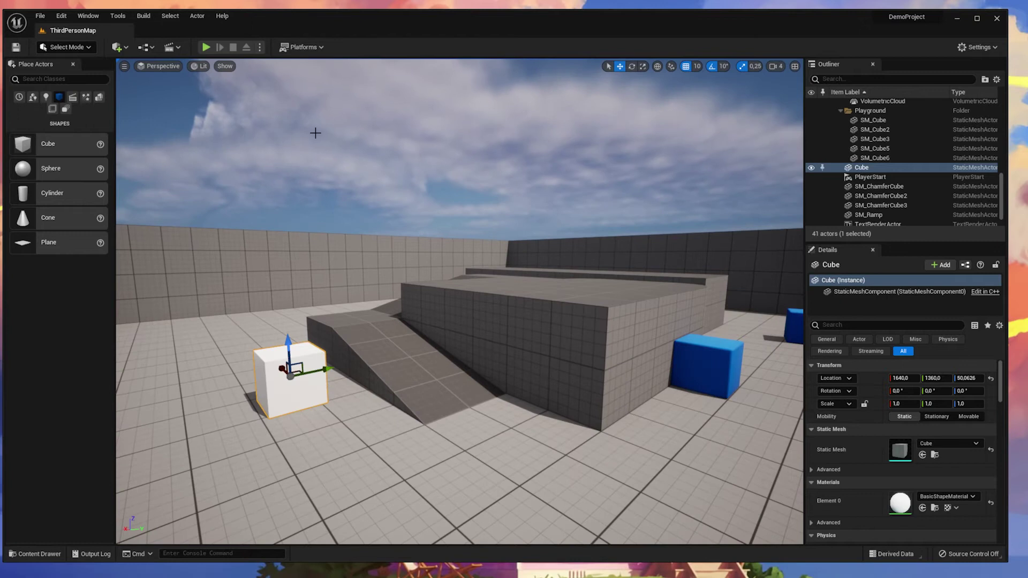
{"action": "left_click_drag", "start_coordinate": [22, 168], "coordinate": [249, 304]}
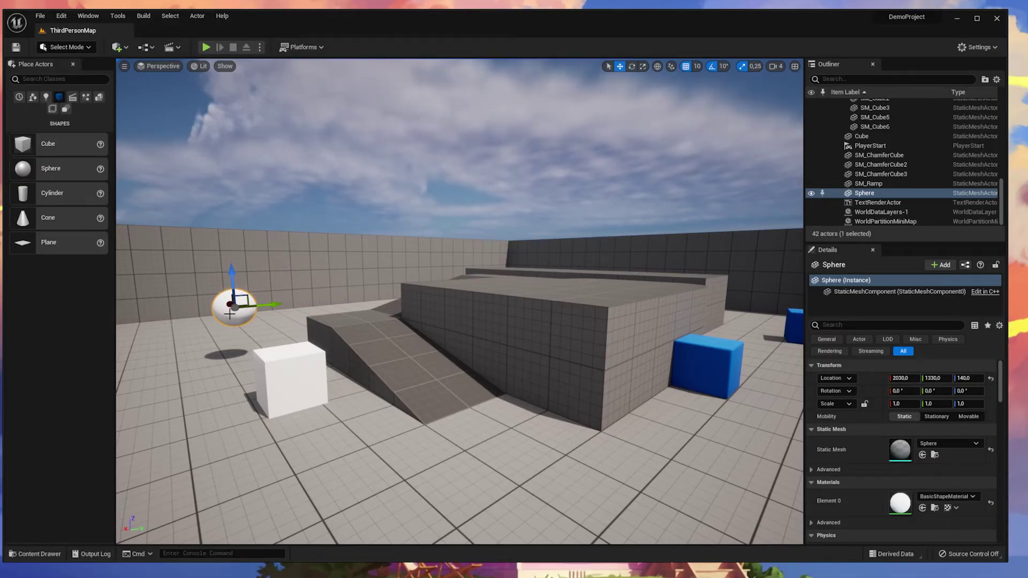
{"action": "key", "text": "Delete"}
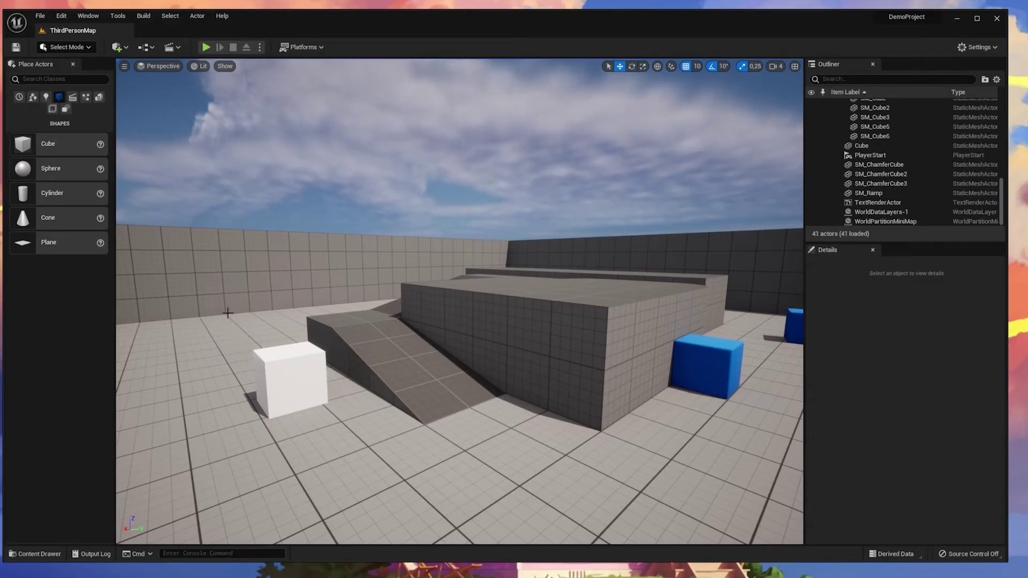
Place a second cube beside the first at a Z location of 0, and move a duplicate of it back to X 2090, Y 1260.
{"action": "left_click_drag", "start_coordinate": [48, 143], "coordinate": [222, 420]}
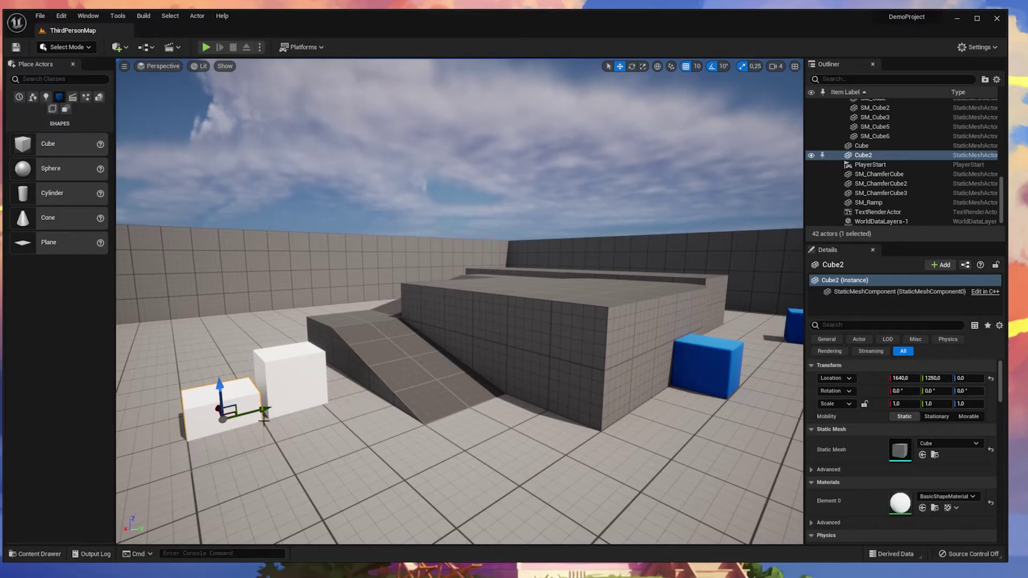
{"action": "key", "text": "ctrl+d"}
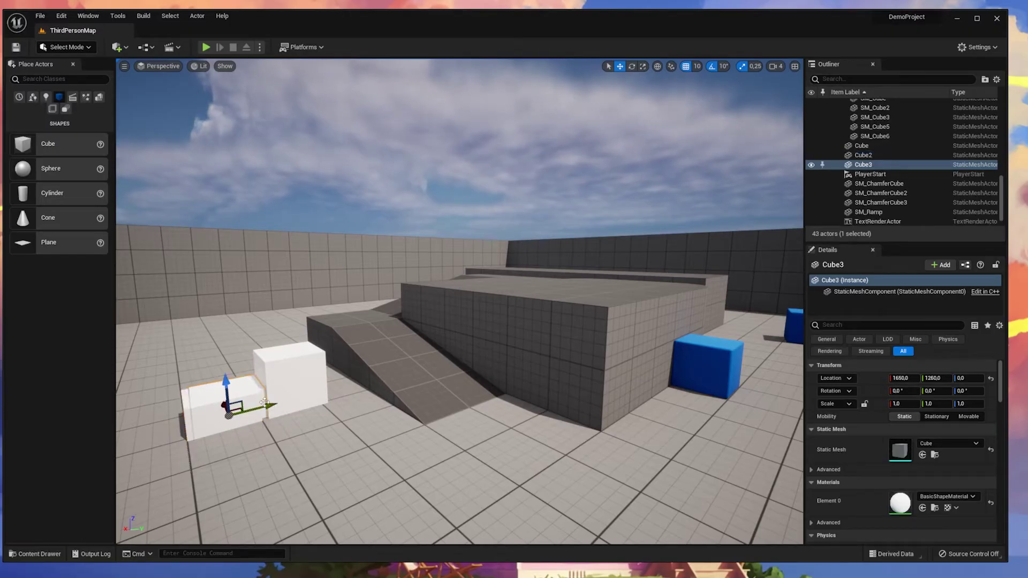
{"action": "left_click_drag", "start_coordinate": [215, 404], "coordinate": [204, 352]}
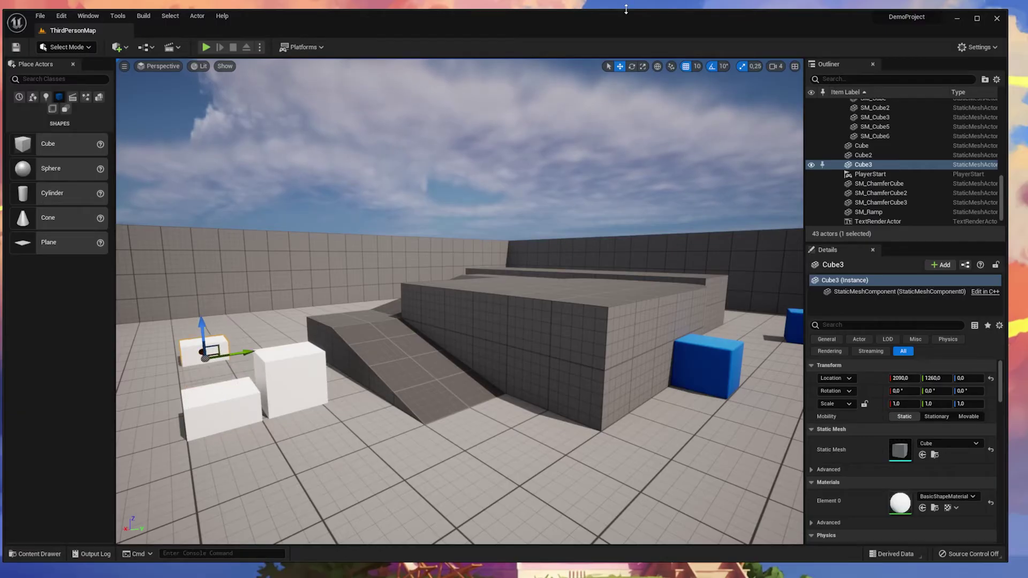
Scale the duplicated cube Cube3 uniformly to 3.75 on all axes.
{"action": "left_click", "coordinate": [643, 66]}
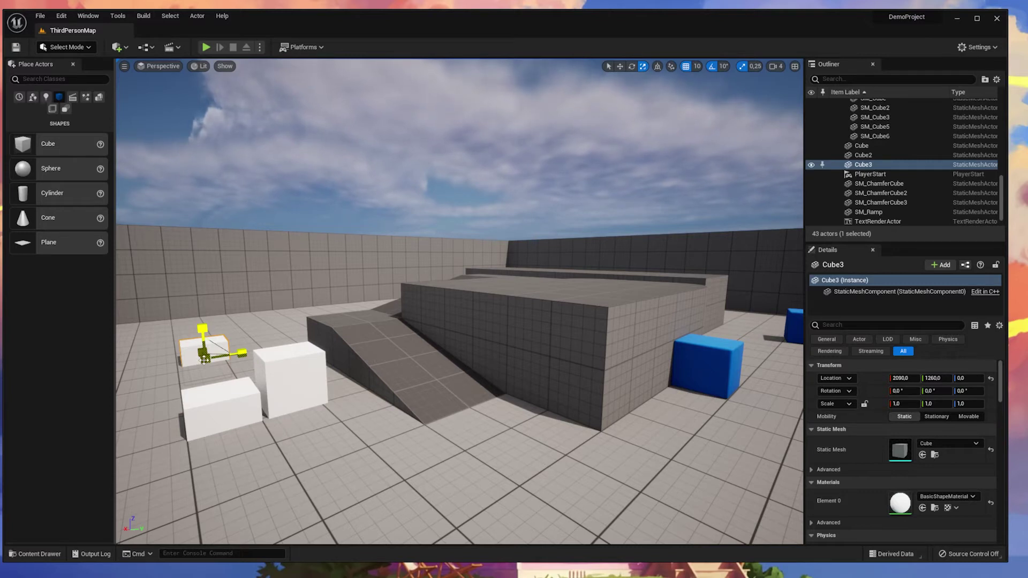
{"action": "left_click_drag", "start_coordinate": [239, 357], "coordinate": [311, 349]}
{"action": "mouse_move", "coordinate": [201, 328]}
{"action": "left_mouse_down"}
{"action": "mouse_move", "coordinate": [202, 319]}
{"action": "mouse_move", "coordinate": [200, 334]}
{"action": "left_mouse_up"}
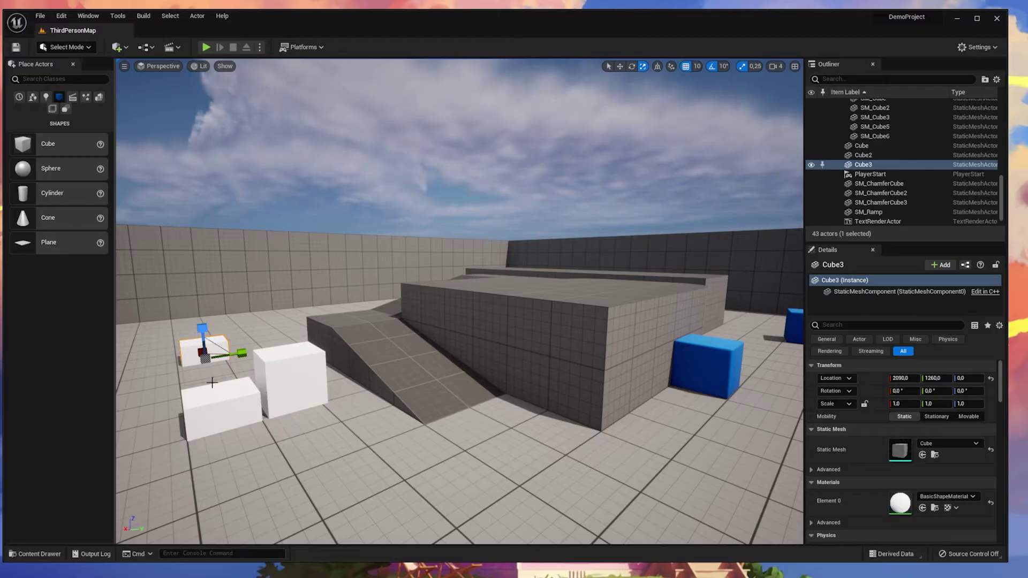
{"action": "left_click_drag", "start_coordinate": [204, 354], "coordinate": [249, 318]}
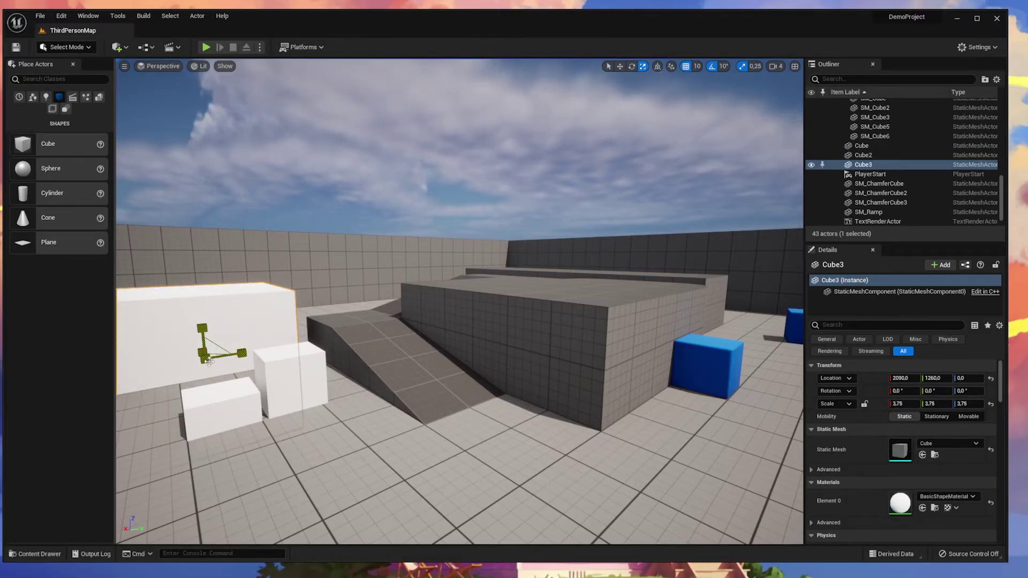
Start playing the level and run the character to the white cubes, jumping around them.
{"action": "left_click", "coordinate": [206, 47]}
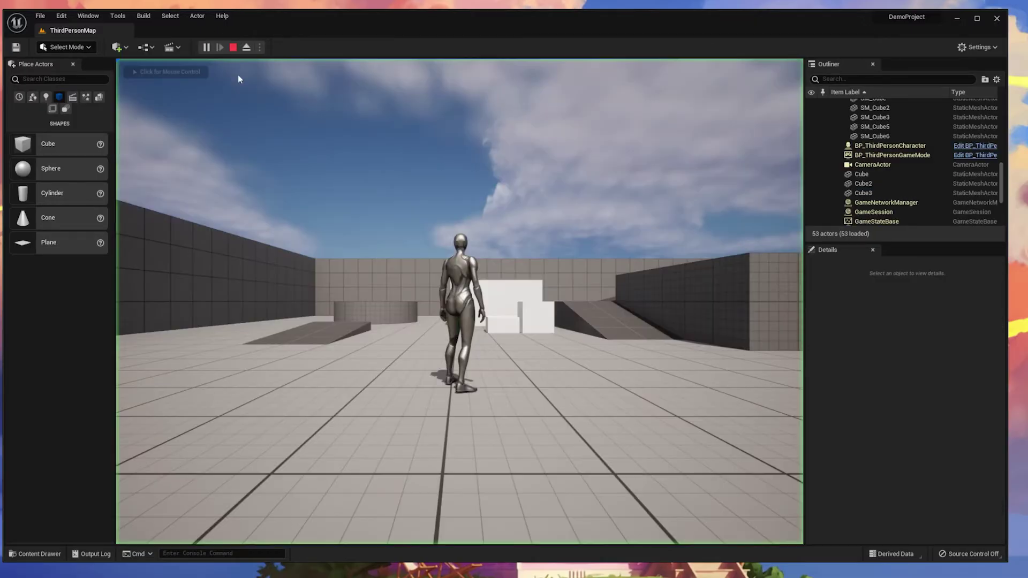
{"action": "key", "text": "w"}
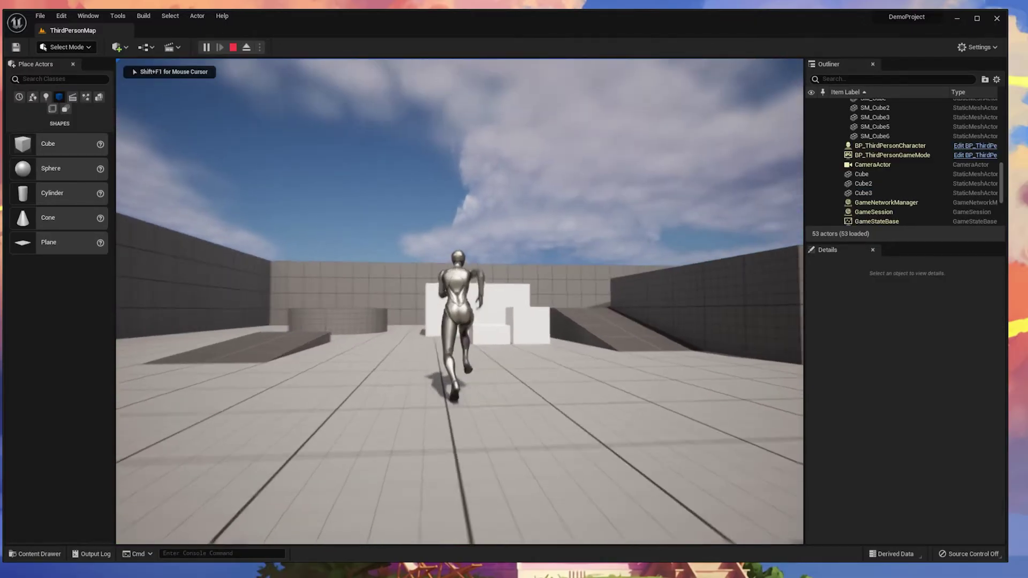
{"action": "key", "text": "space"}
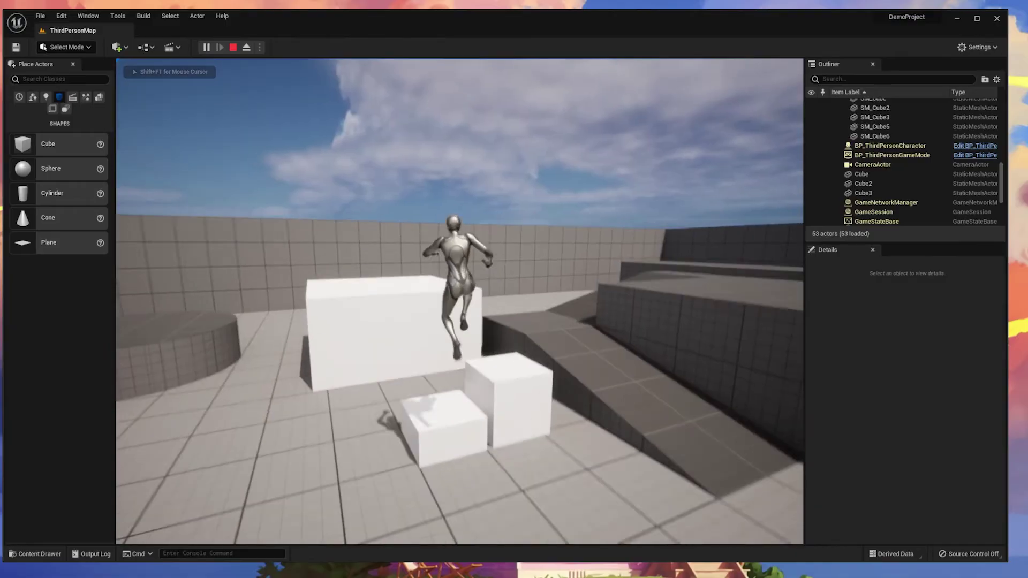
{"action": "key", "text": "space"}
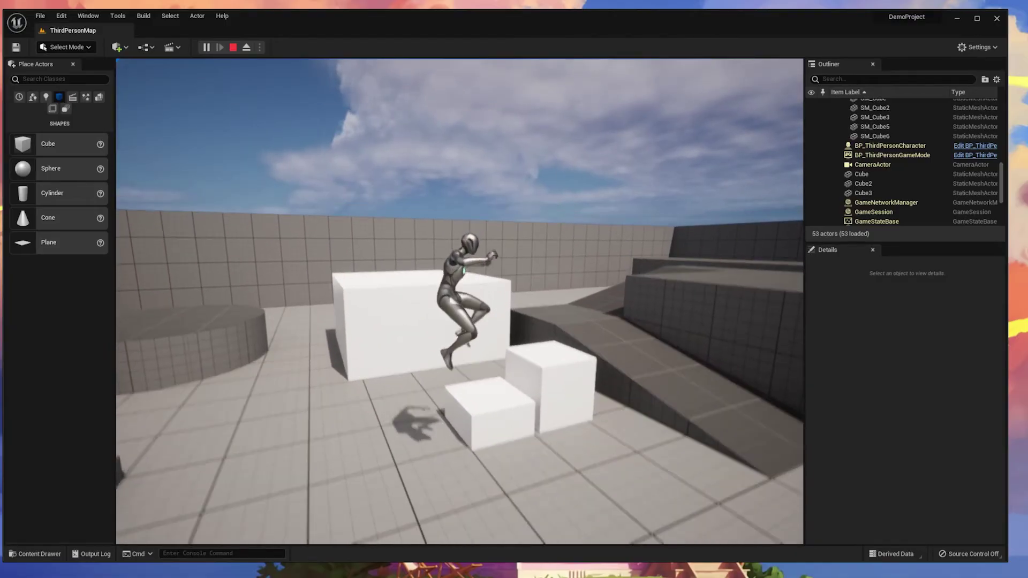
{"action": "key", "text": "space"}
{"action": "key", "text": "w"}
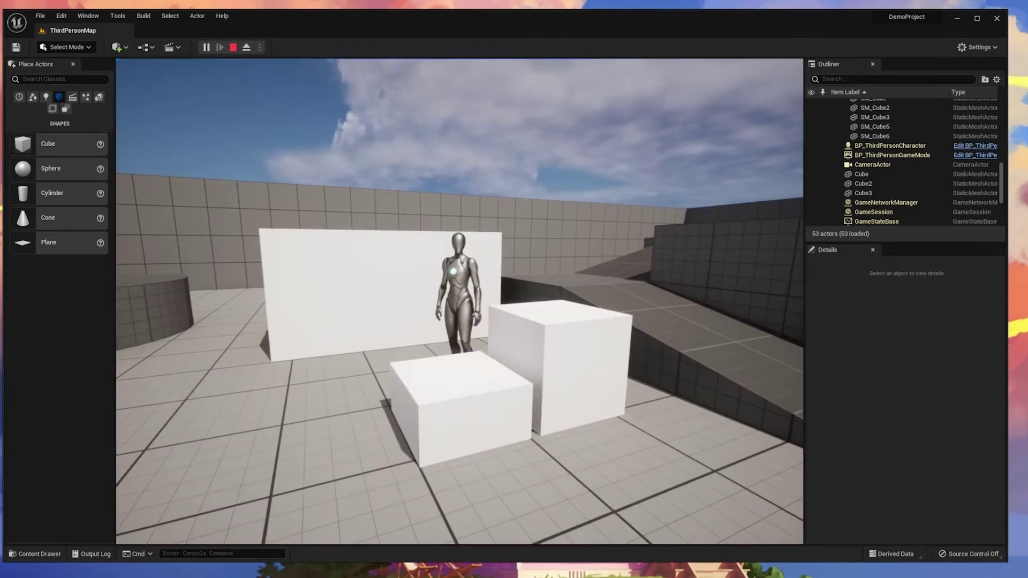
Jump the character between the large white cube and the ramp, and stop playing the level.
{"action": "key", "text": "space"}
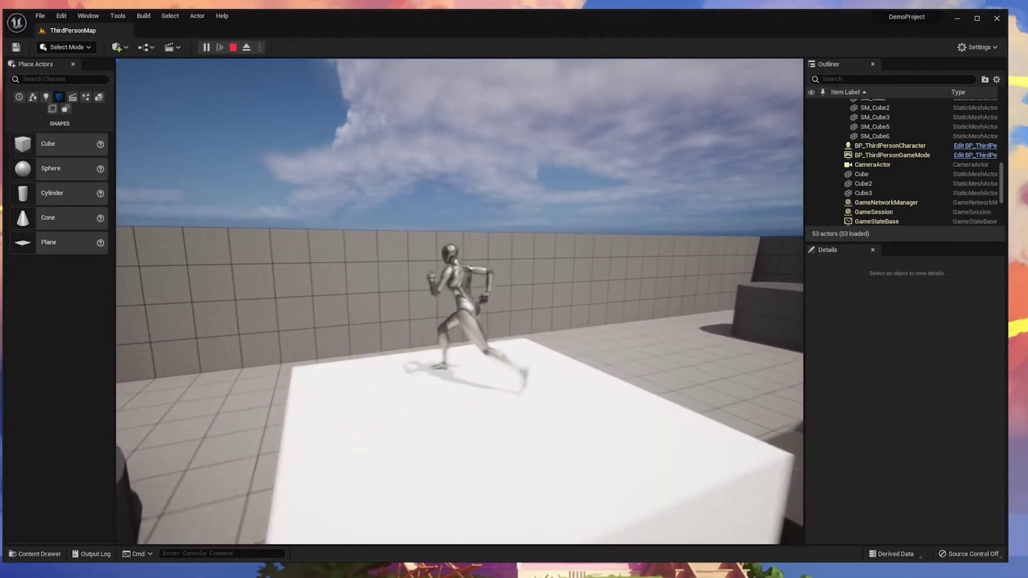
{"action": "key", "text": "space"}
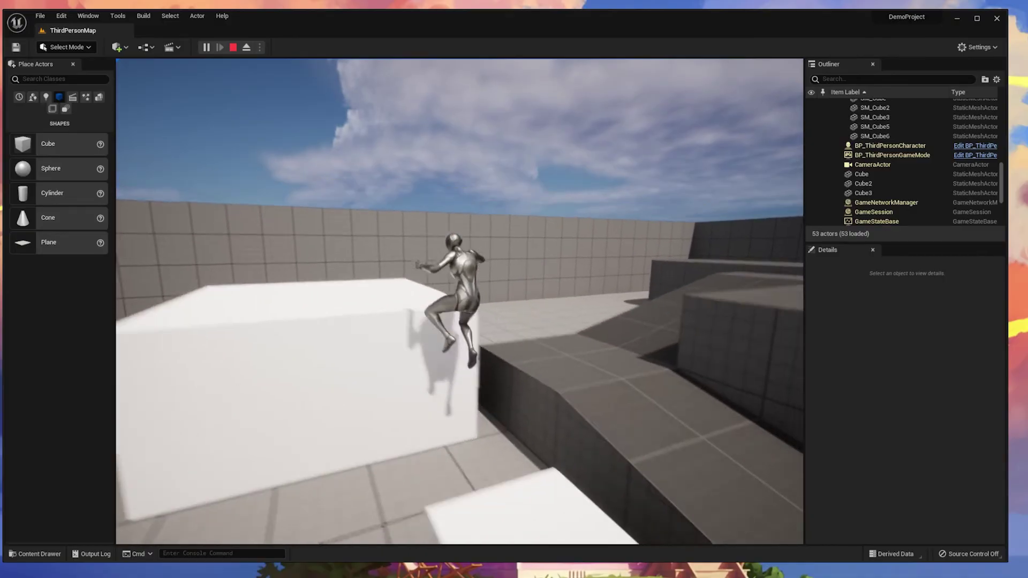
{"action": "key", "text": "w"}
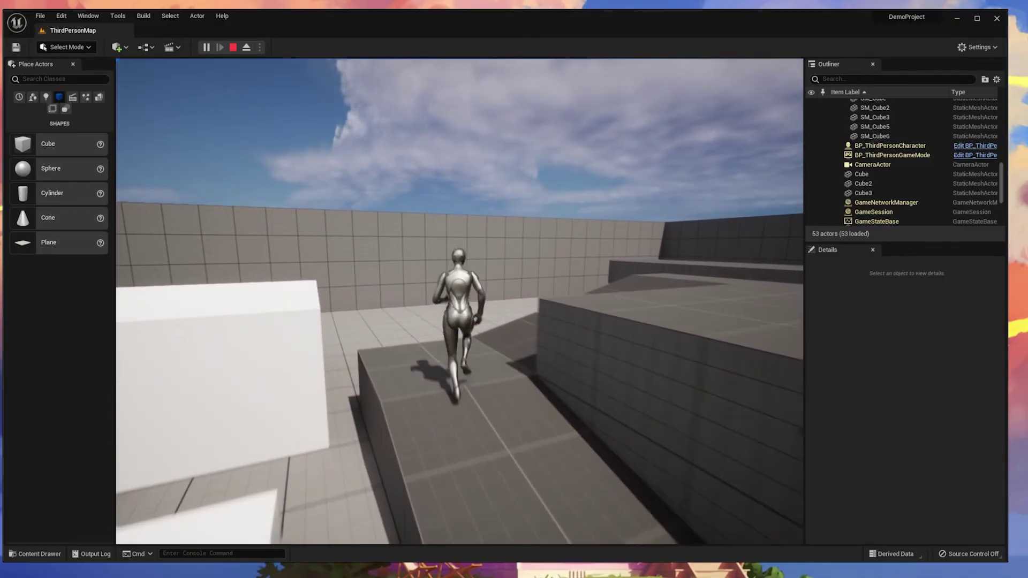
{"action": "key", "text": "space"}
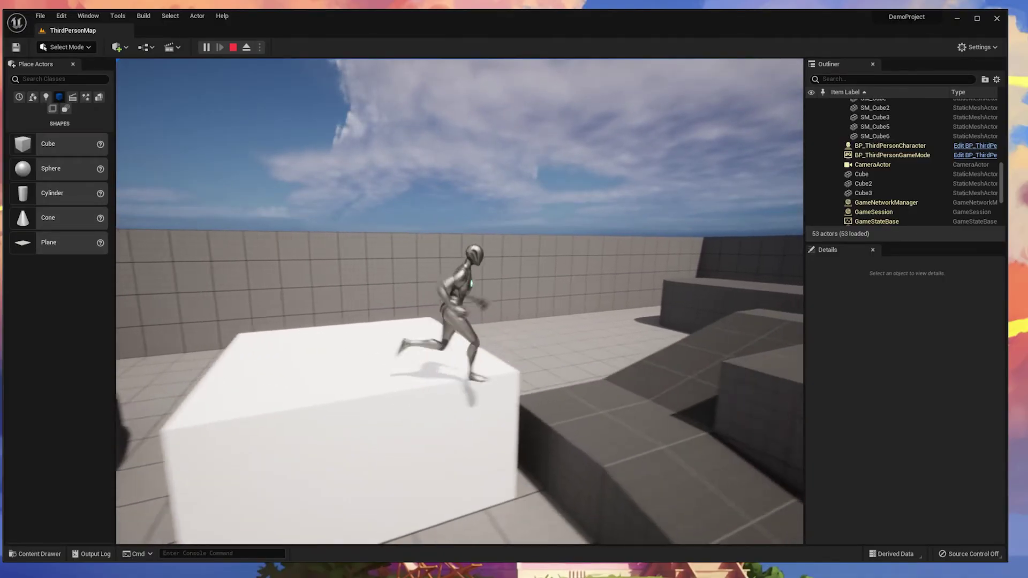
{"action": "key", "text": "space"}
{"action": "key", "text": "w"}
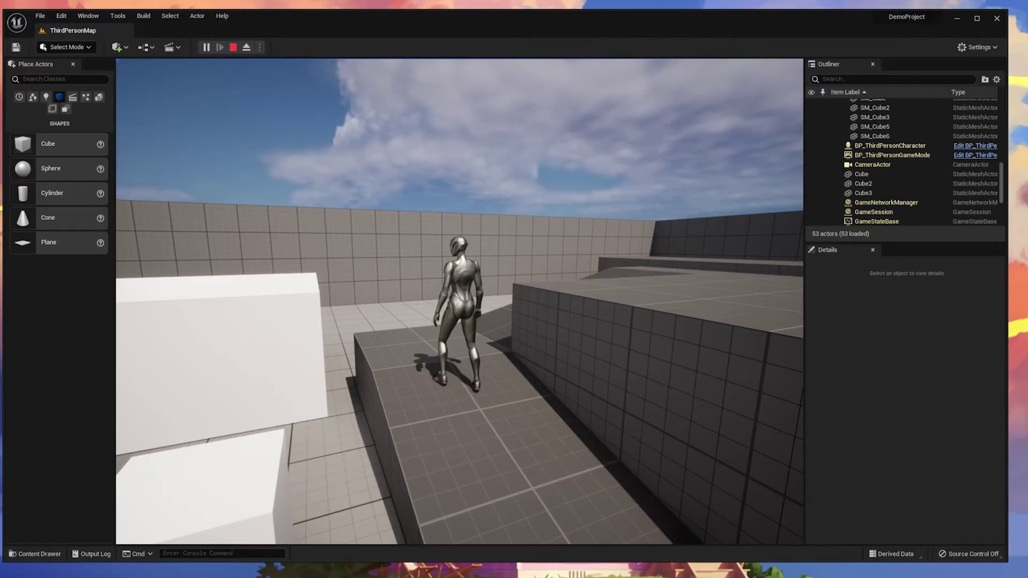
{"action": "key", "text": "Escape"}
Save the current level ThirdPersonMap and save all modified project files.
{"action": "right_click_drag", "start_coordinate": [384, 231], "coordinate": [379, 227]}
{"action": "key", "text": "s"}
{"action": "key", "text": "w"}
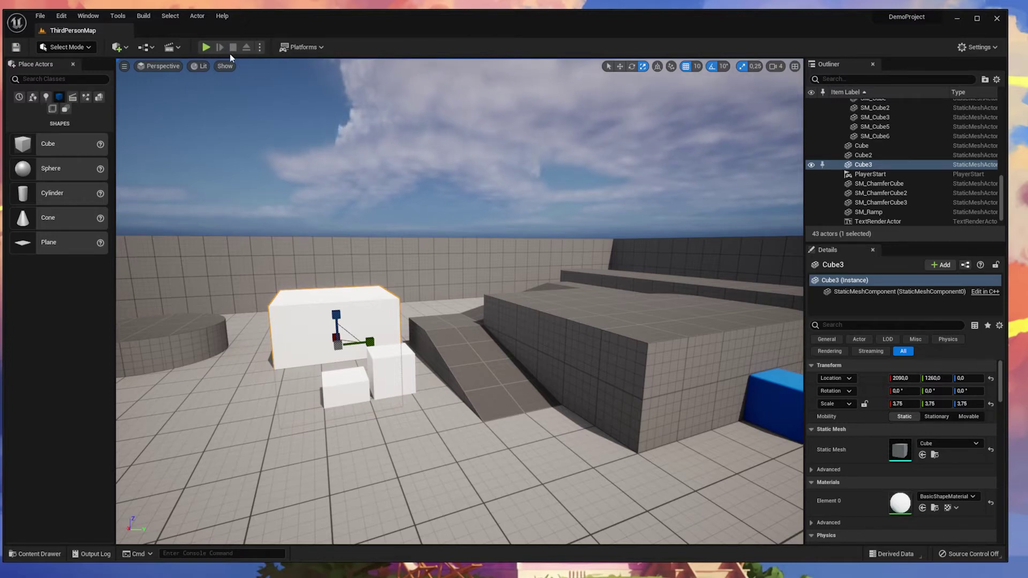
{"action": "left_click", "coordinate": [16, 48]}
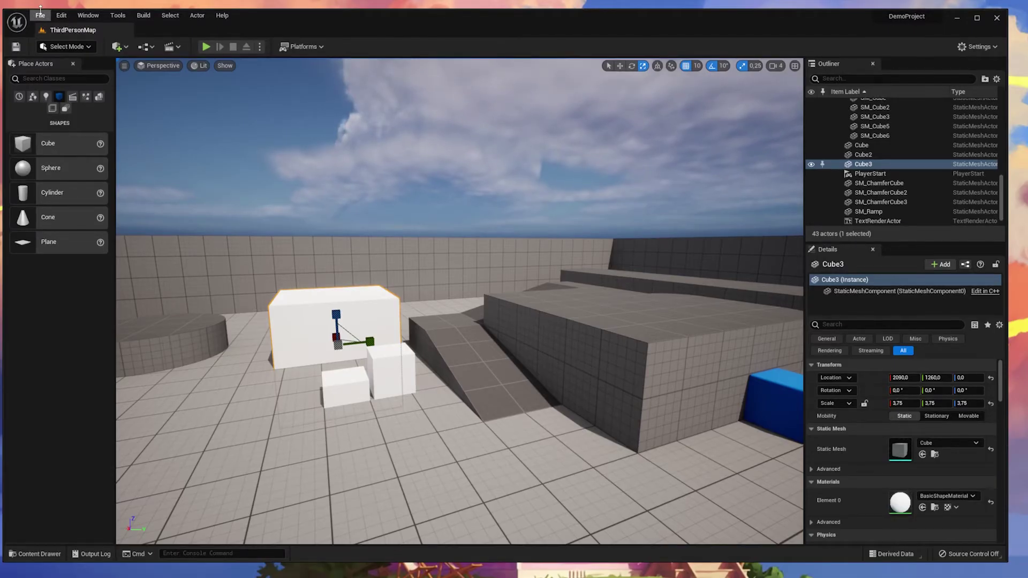
{"action": "left_click", "coordinate": [61, 16]}
{"action": "mouse_move", "coordinate": [39, 16]}
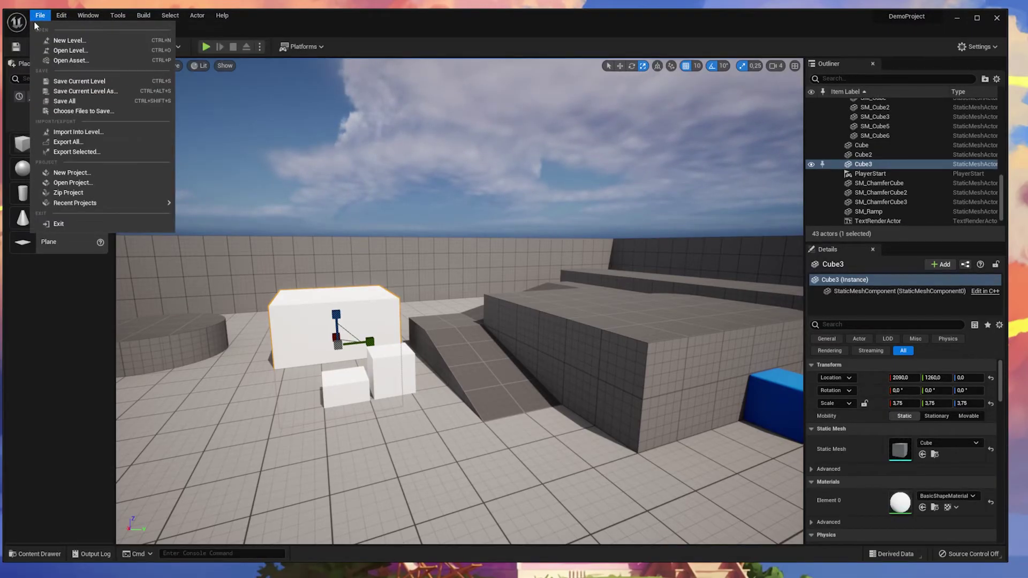
{"action": "left_click", "coordinate": [92, 104]}
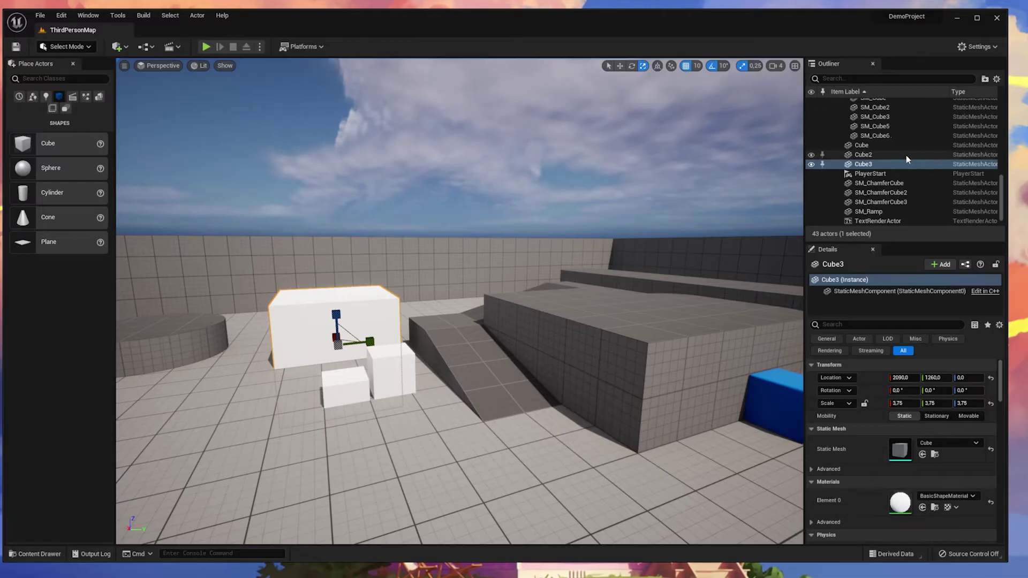
Select the large dark block, its ramp, the long block behind and the walls in turn to examine their Outliner entries.
{"action": "scroll", "coordinate": [912, 150], "scroll_direction": "up", "scroll_amount": 5}
{"action": "scroll", "coordinate": [905, 153], "scroll_direction": "up", "scroll_amount": 5}
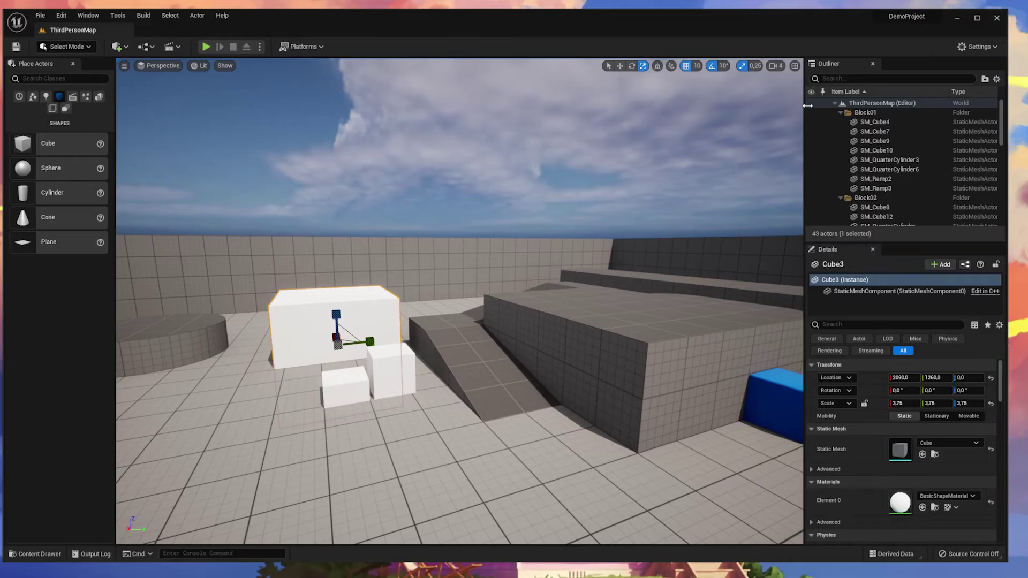
{"action": "left_click", "coordinate": [594, 311]}
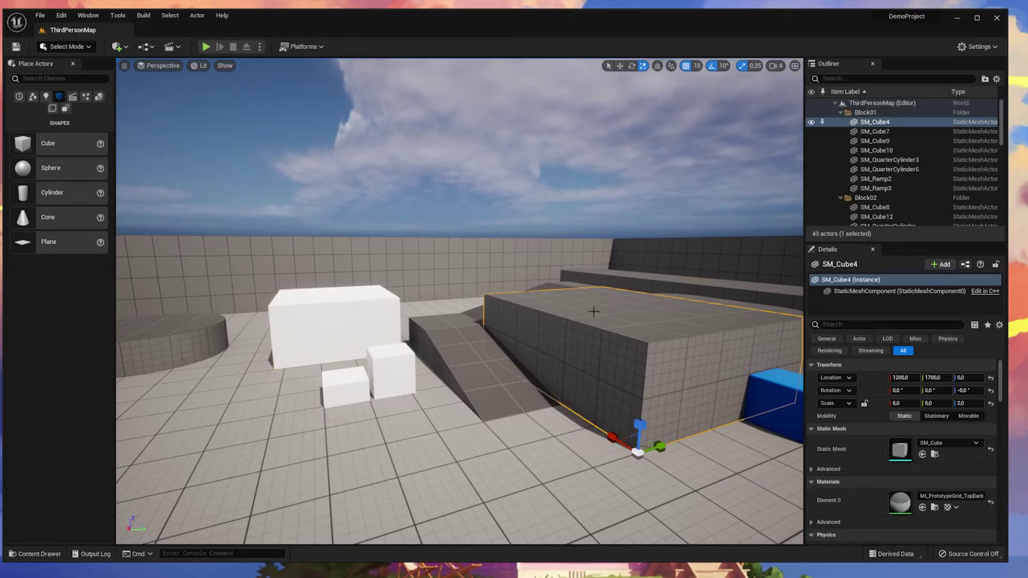
{"action": "left_click", "coordinate": [875, 179]}
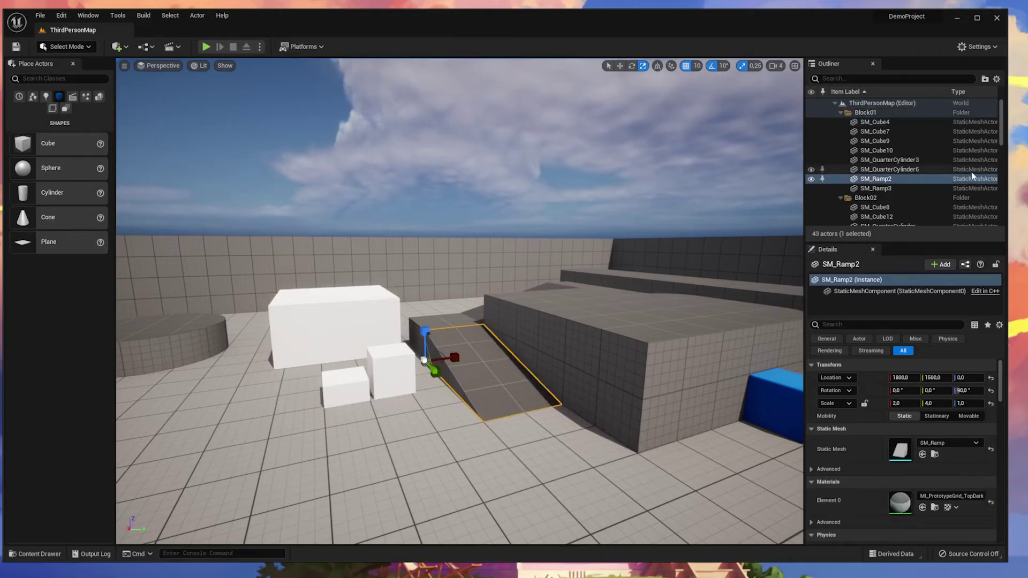
{"action": "left_click", "coordinate": [638, 277]}
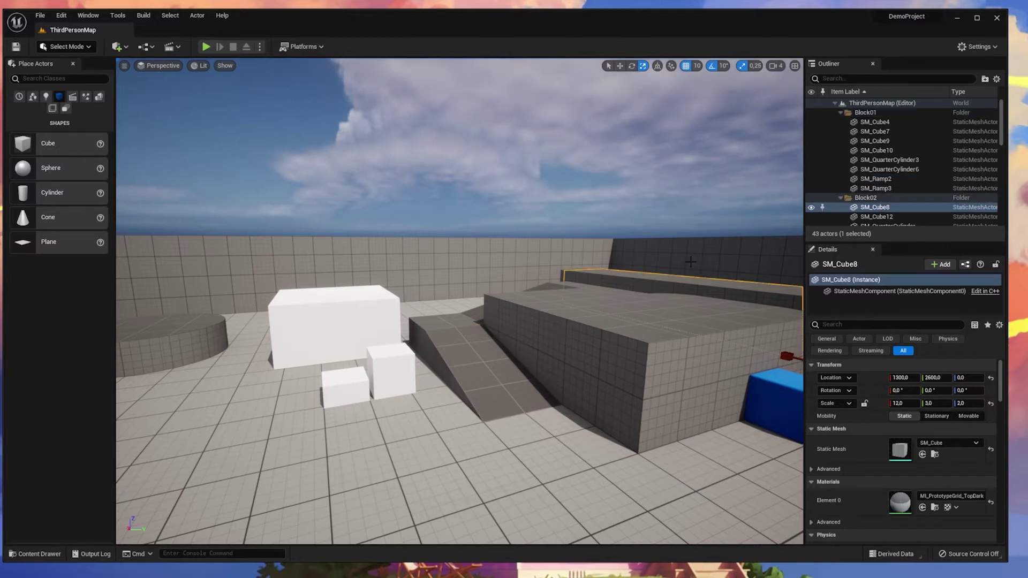
{"action": "left_click", "coordinate": [712, 243]}
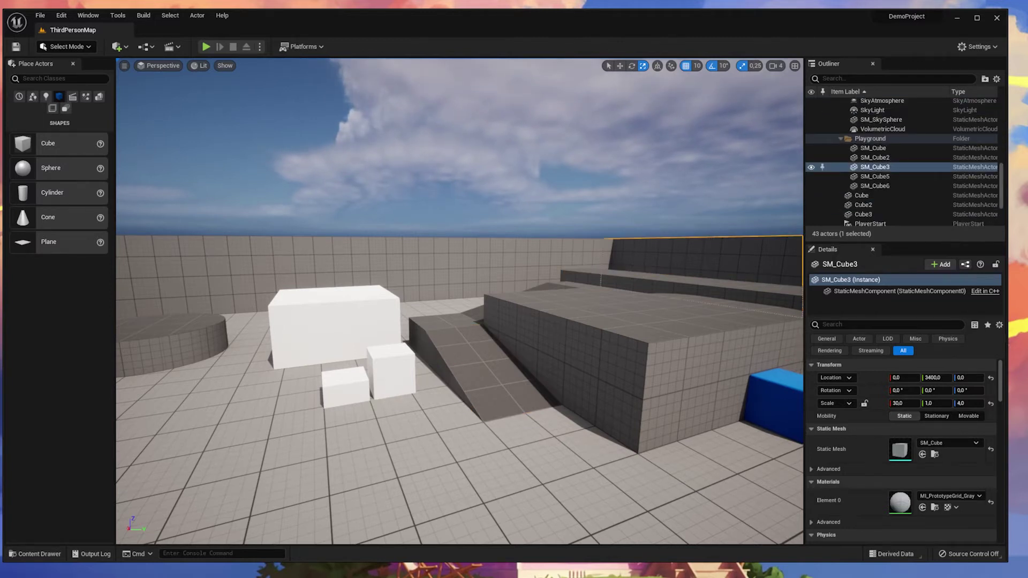
{"action": "left_click", "coordinate": [910, 177]}
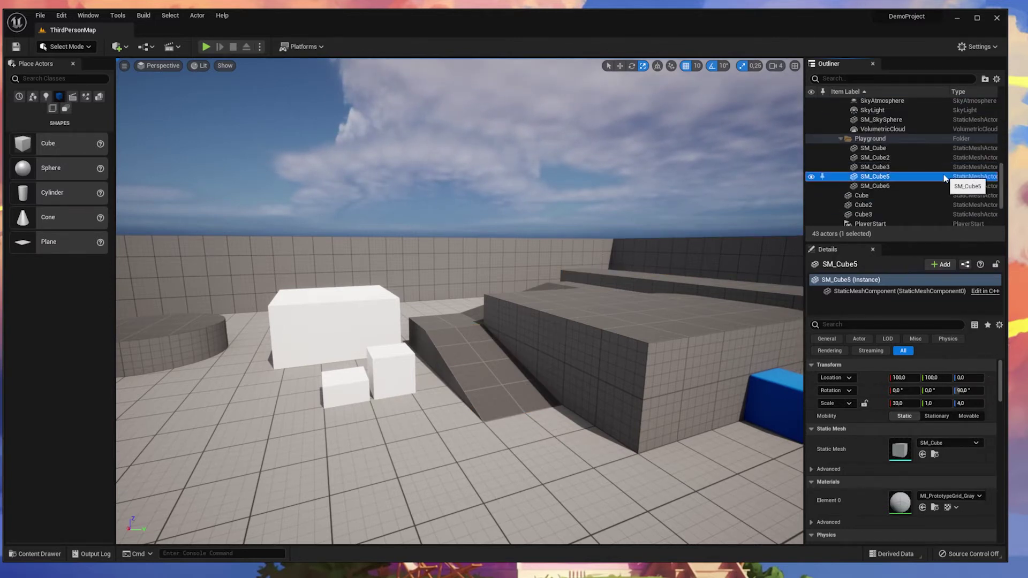
{"action": "left_click", "coordinate": [914, 185]}
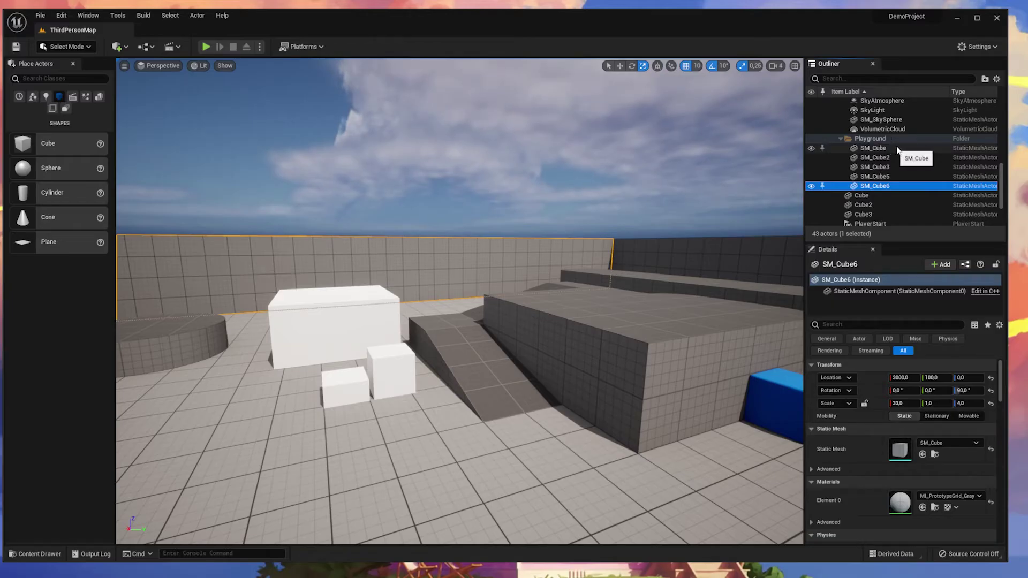
Look through the Outliner's folders and inspect the SkyLight and DirectionalLight in the Lighting folder.
{"action": "scroll", "coordinate": [839, 154], "scroll_direction": "up", "scroll_amount": 2}
{"action": "scroll", "coordinate": [840, 154], "scroll_direction": "up", "scroll_amount": 5}
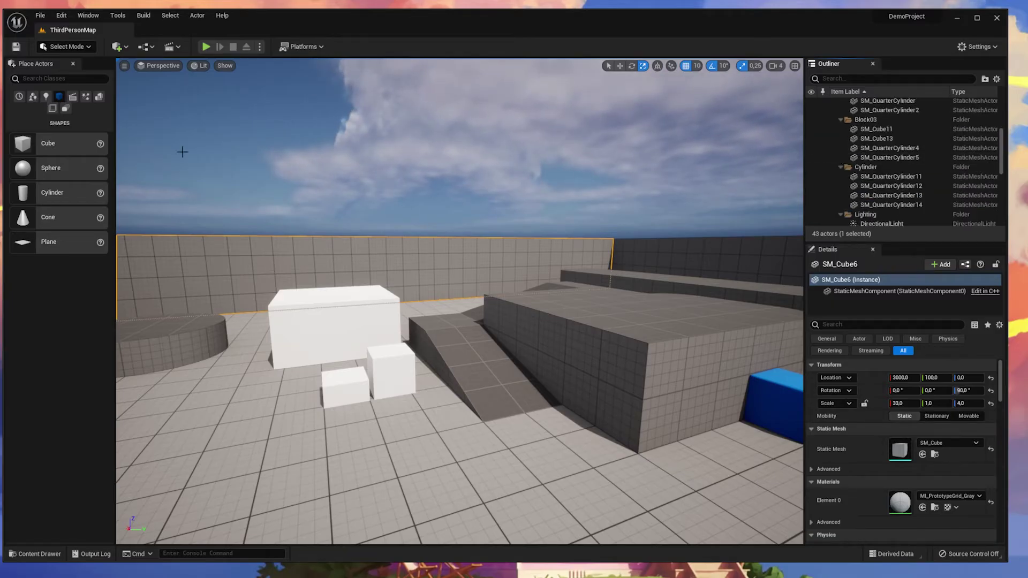
{"action": "scroll", "coordinate": [946, 154], "scroll_direction": "down", "scroll_amount": 5}
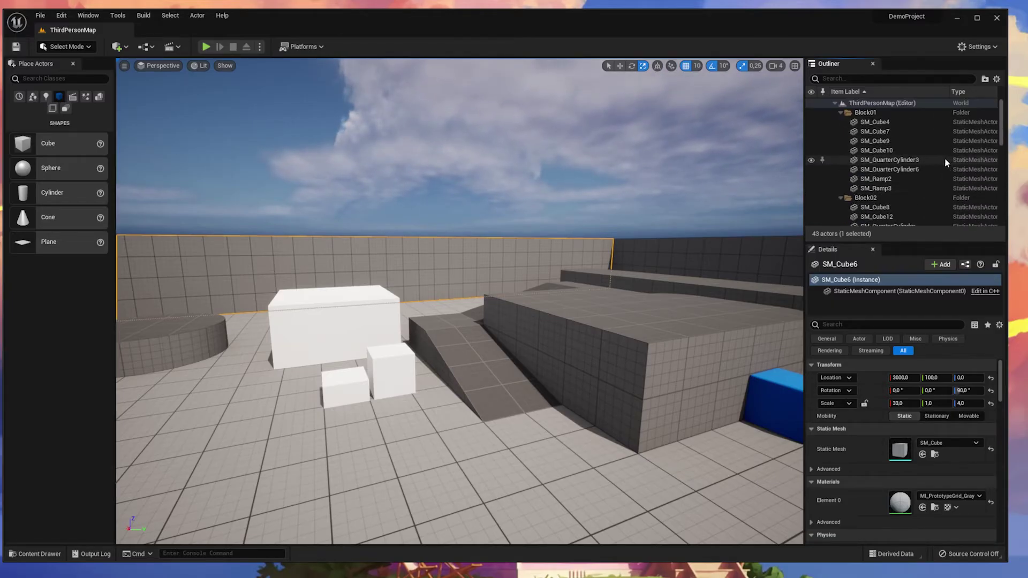
{"action": "scroll", "coordinate": [937, 154], "scroll_direction": "down", "scroll_amount": 3}
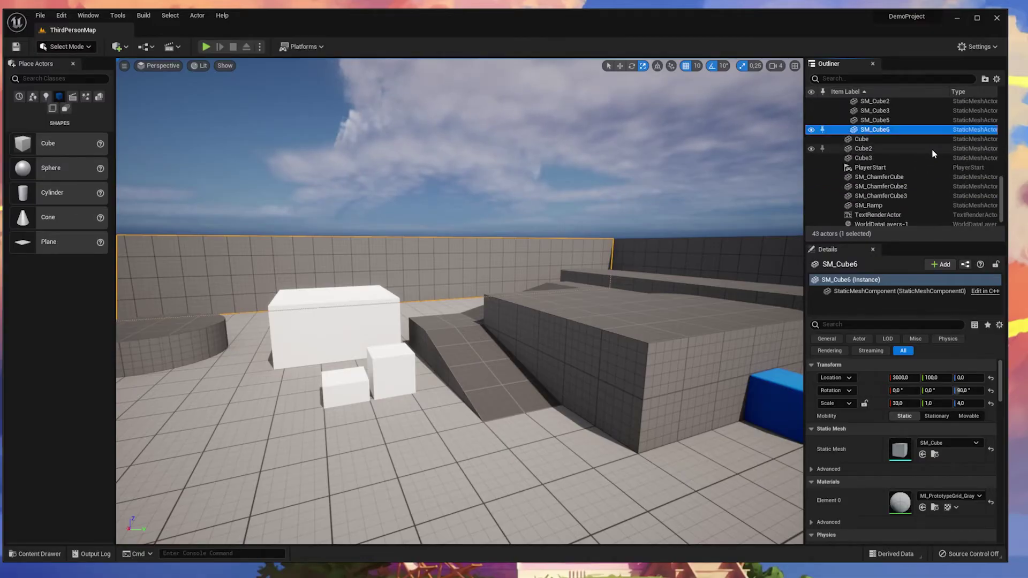
{"action": "scroll", "coordinate": [915, 203], "scroll_direction": "up", "scroll_amount": 4}
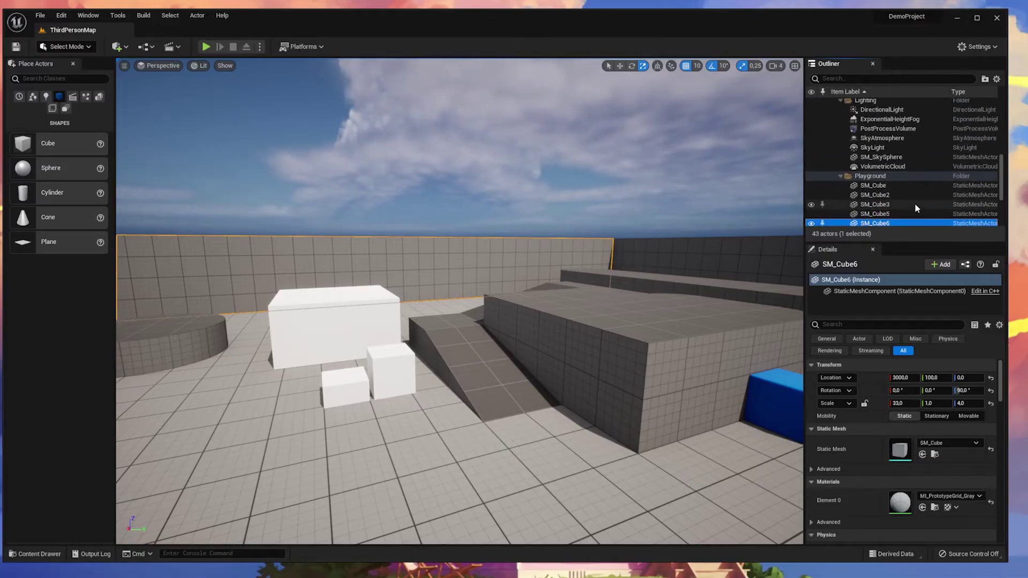
{"action": "left_click", "coordinate": [889, 147]}
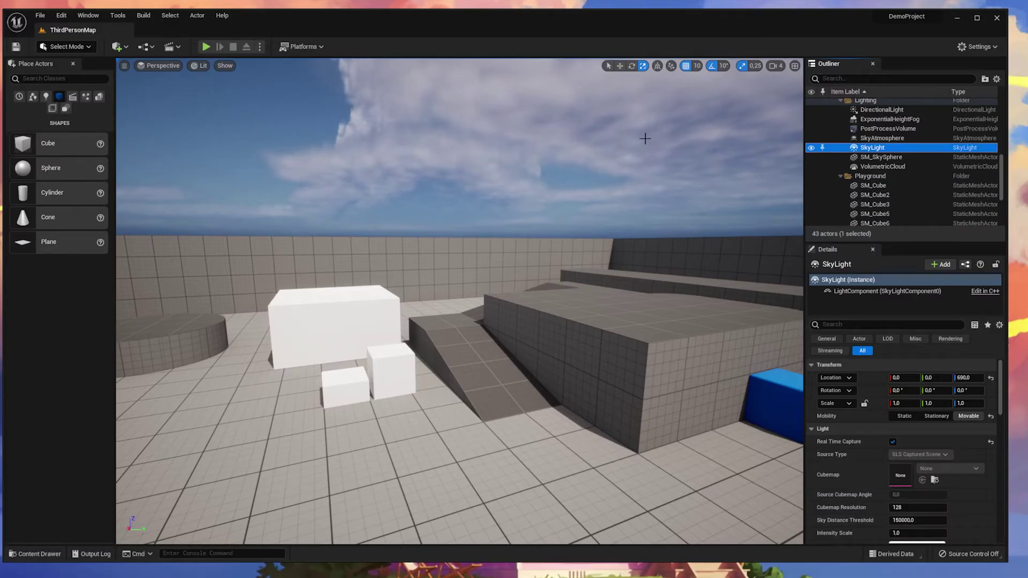
{"action": "left_click", "coordinate": [878, 110]}
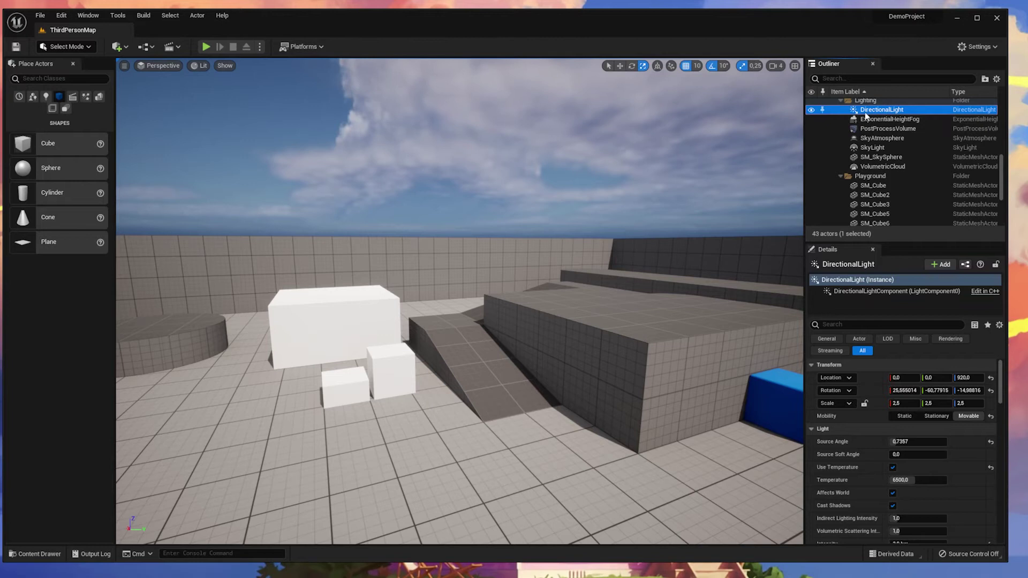
Delete the DirectionalLight from the level and undo the deletion.
{"action": "scroll", "coordinate": [887, 125], "scroll_direction": "up", "scroll_amount": 2}
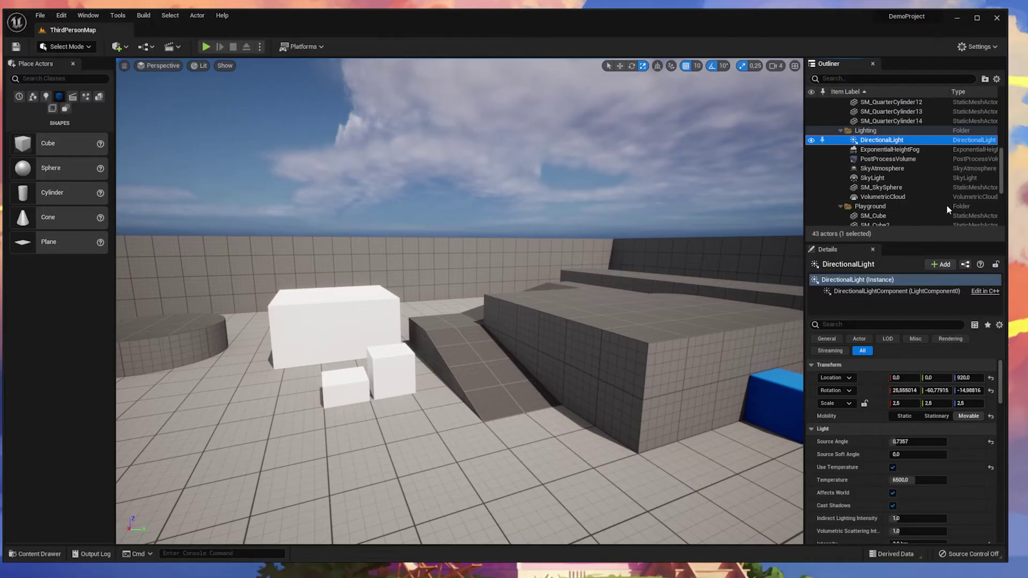
{"action": "key", "text": "w"}
{"action": "right_click_drag", "start_coordinate": [573, 183], "coordinate": [384, 489]}
{"action": "left_click", "coordinate": [895, 140]}
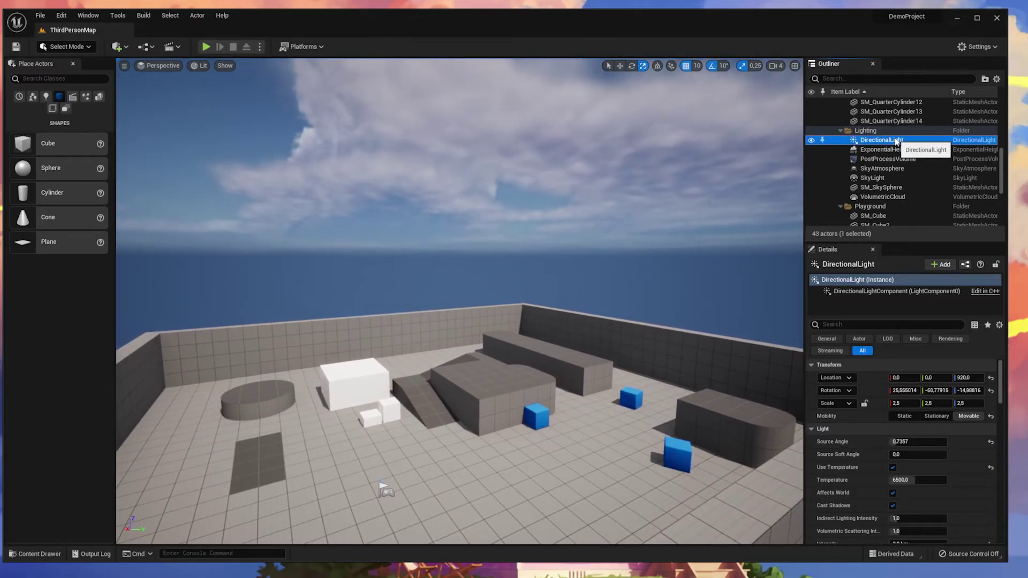
{"action": "key", "text": "Delete"}
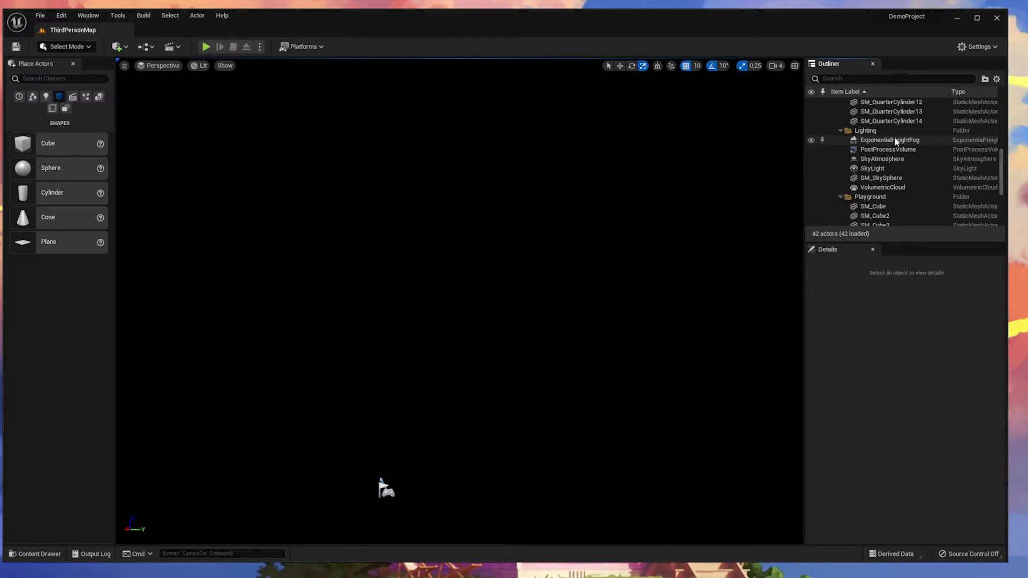
{"action": "key", "text": "ctrl+z"}
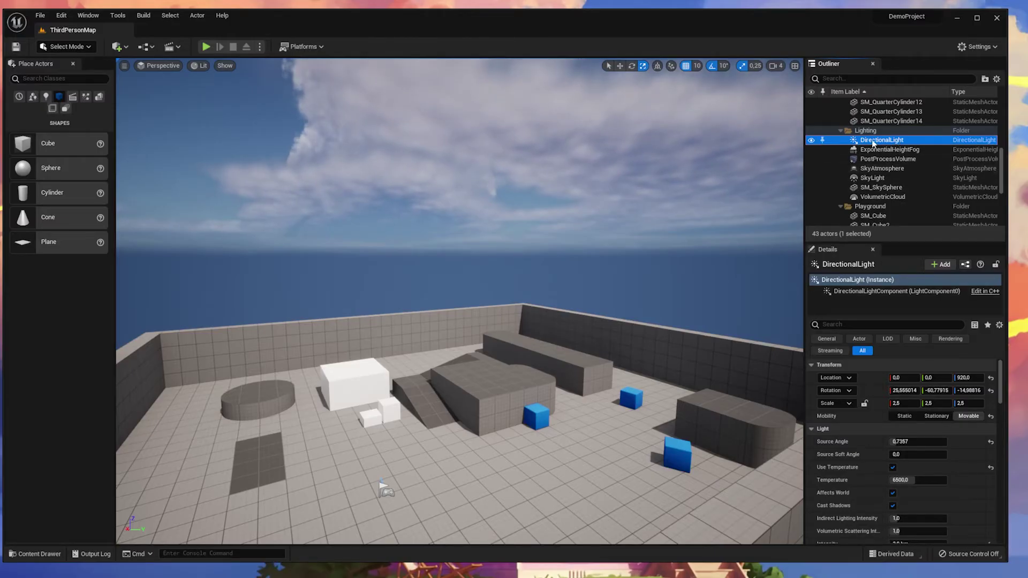
Examine the properties of the Lighting folder's actors, including PostProcessVolume, SM_SkySphere, SkyLight, ExponentialHeightFog and DirectionalLight.
{"action": "left_click", "coordinate": [886, 159]}
{"action": "left_click", "coordinate": [883, 187]}
{"action": "left_click", "coordinate": [892, 179]}
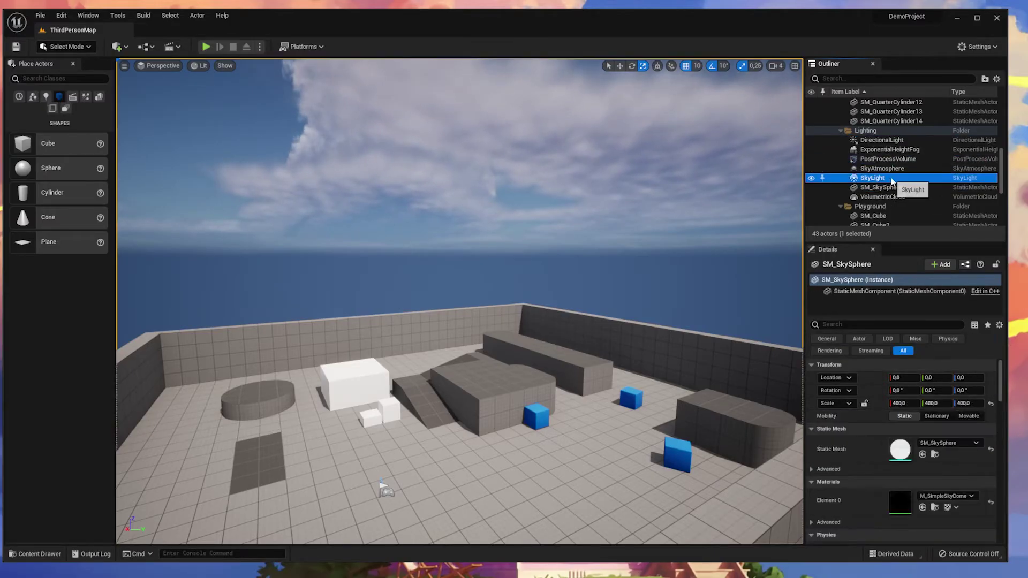
{"action": "left_click", "coordinate": [888, 159]}
{"action": "left_click", "coordinate": [883, 150]}
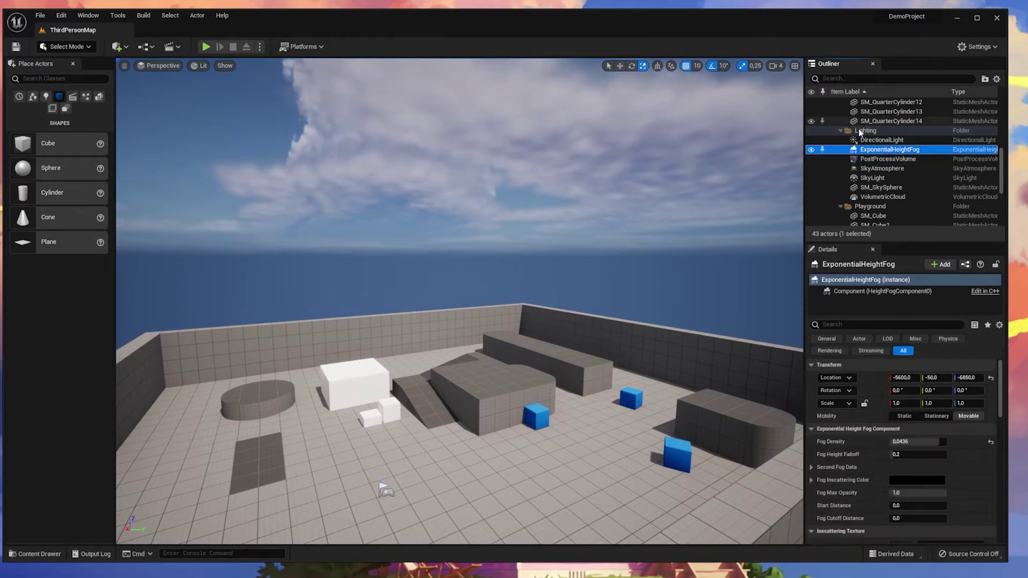
{"action": "left_click", "coordinate": [883, 140]}
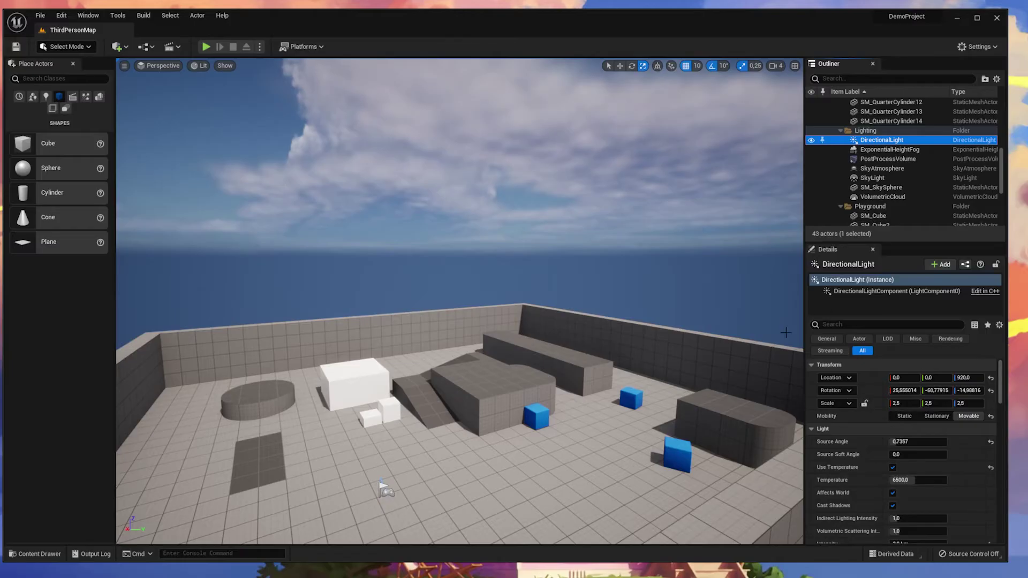
{"action": "left_click", "coordinate": [883, 187]}
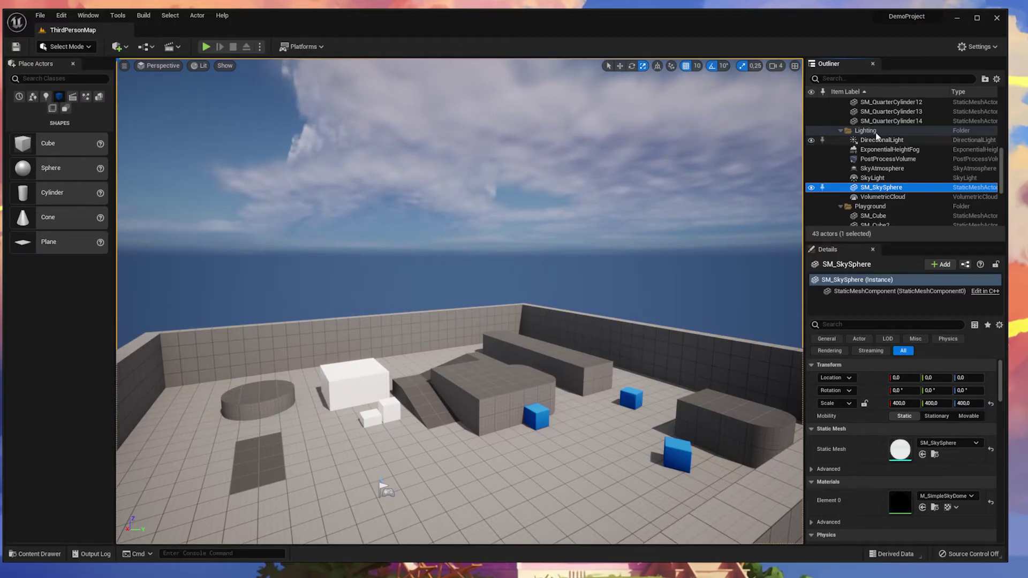
Change the DirectionalLight's Y rotation to about 206 degrees and look through its remaining properties.
{"action": "left_click", "coordinate": [898, 140]}
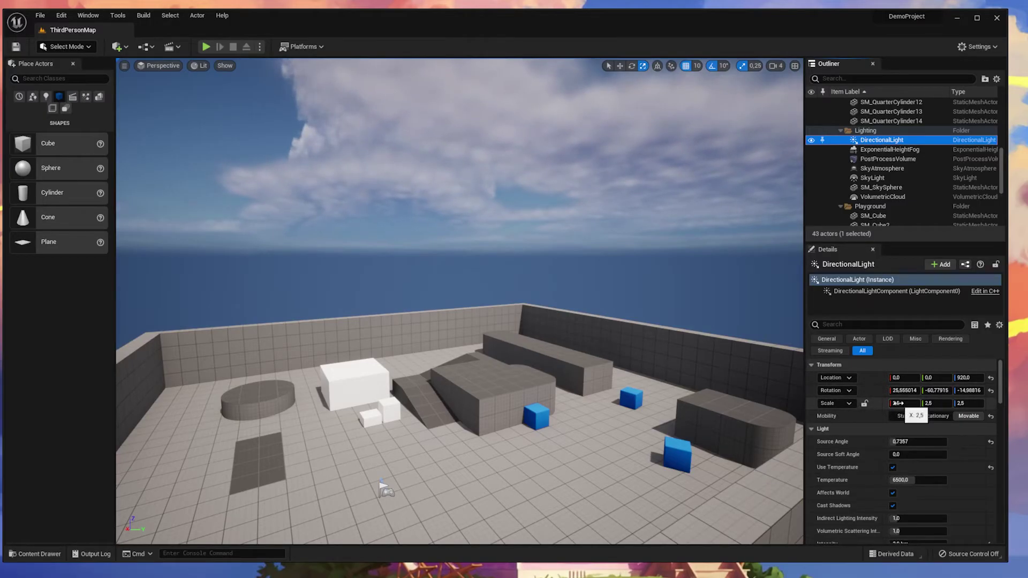
{"action": "left_click", "coordinate": [936, 390]}
{"action": "type", "text": "0"}
{"action": "key", "text": "Return"}
{"action": "mouse_move", "coordinate": [935, 391]}
{"action": "left_mouse_down"}
{"action": "mouse_move", "coordinate": [1009, 391]}
{"action": "mouse_move", "coordinate": [951, 390]}
{"action": "left_mouse_up"}
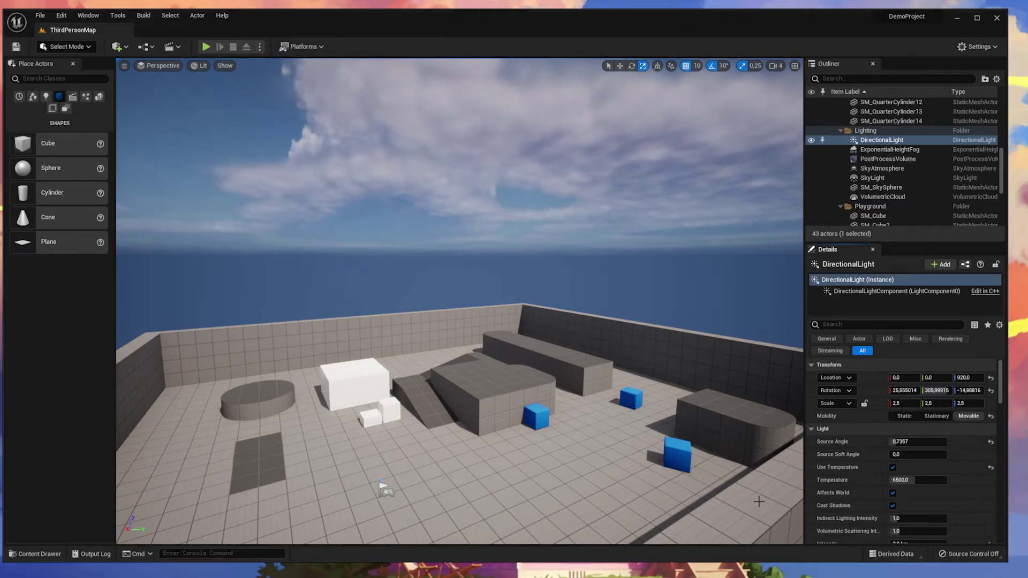
{"action": "scroll", "coordinate": [907, 457], "scroll_direction": "down", "scroll_amount": 4}
{"action": "scroll", "coordinate": [908, 459], "scroll_direction": "down", "scroll_amount": 10}
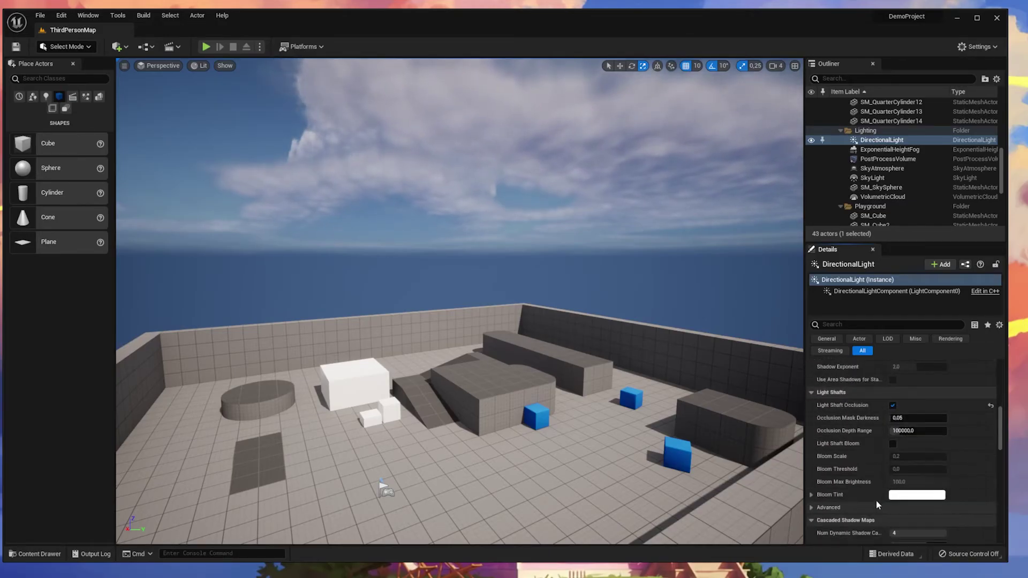
{"action": "scroll", "coordinate": [905, 150], "scroll_direction": "down", "scroll_amount": 2}
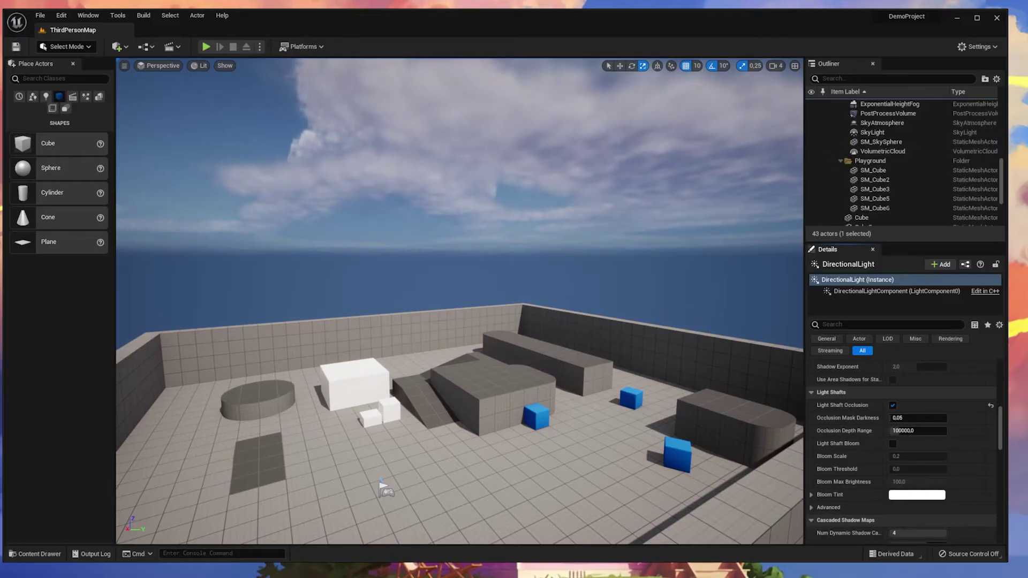
Set the scale of the white Cube beside the ramp to 5 on all three axes.
{"action": "left_click", "coordinate": [399, 416]}
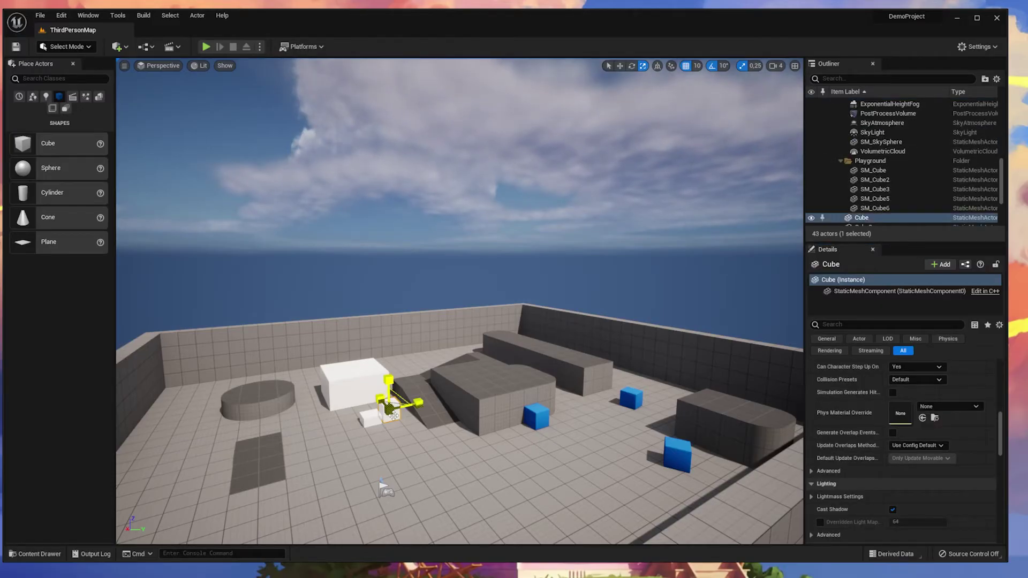
{"action": "scroll", "coordinate": [835, 471], "scroll_direction": "up", "scroll_amount": 5}
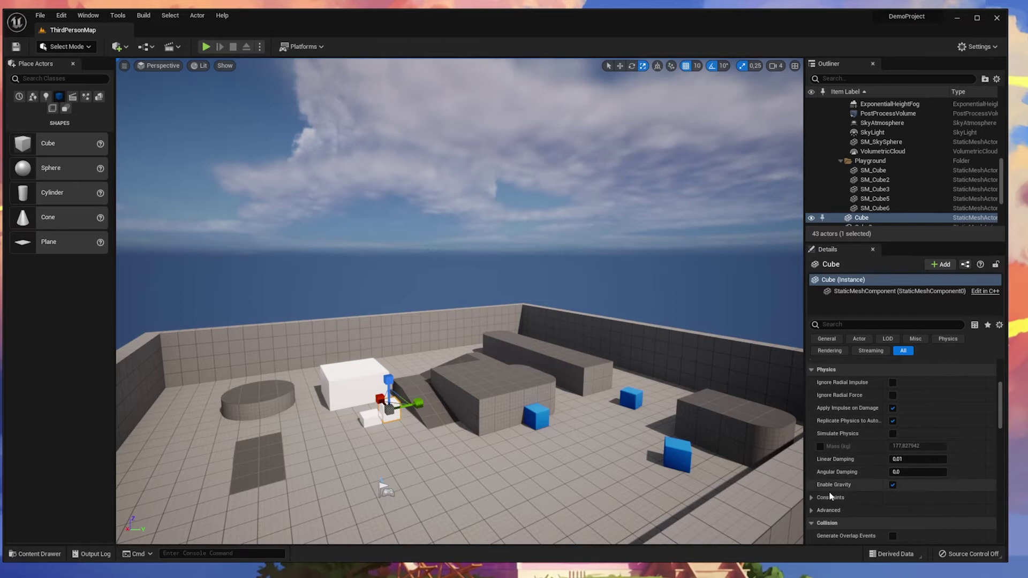
{"action": "scroll", "coordinate": [830, 497], "scroll_direction": "up", "scroll_amount": 4}
{"action": "left_click", "coordinate": [901, 403]}
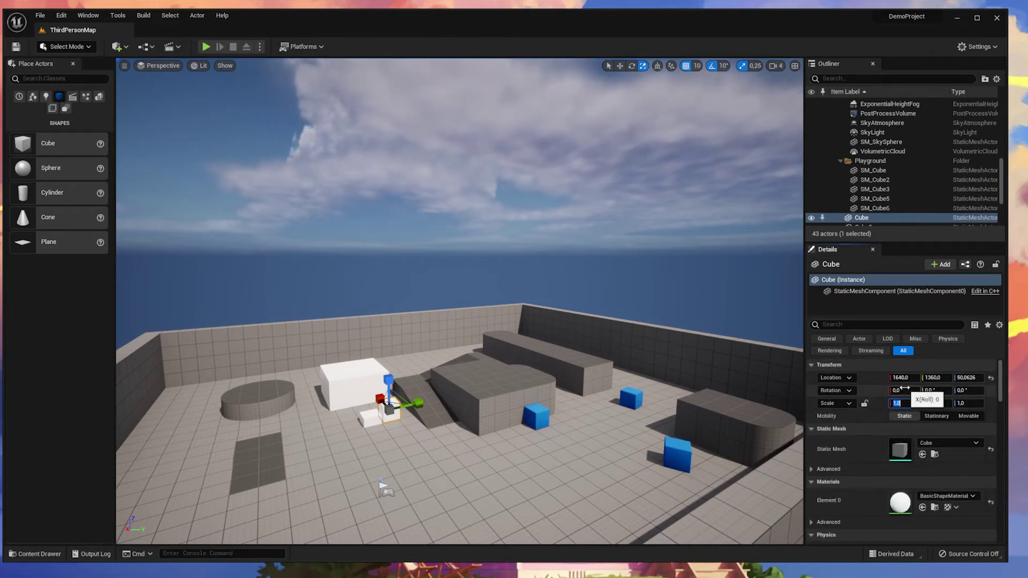
{"action": "type", "text": "5"}
{"action": "key", "text": "Tab"}
{"action": "type", "text": "5"}
{"action": "key", "text": "Tab"}
{"action": "key", "text": "Tab"}
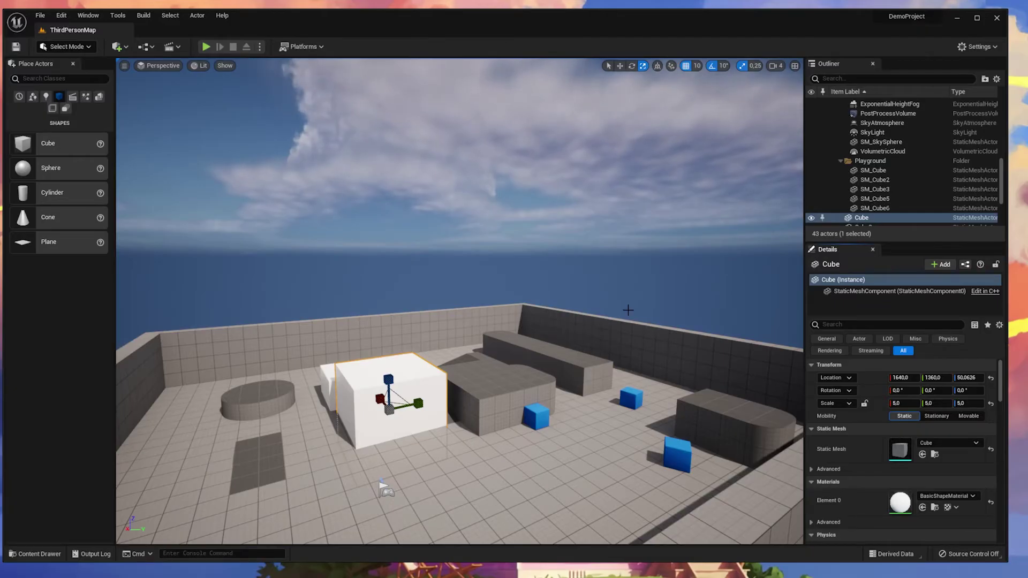
Undo the scale changes made to the white Cube.
{"action": "key", "text": "ctrl+z"}
{"action": "key", "text": "ctrl+z"}
{"action": "key", "text": "ctrl+z"}
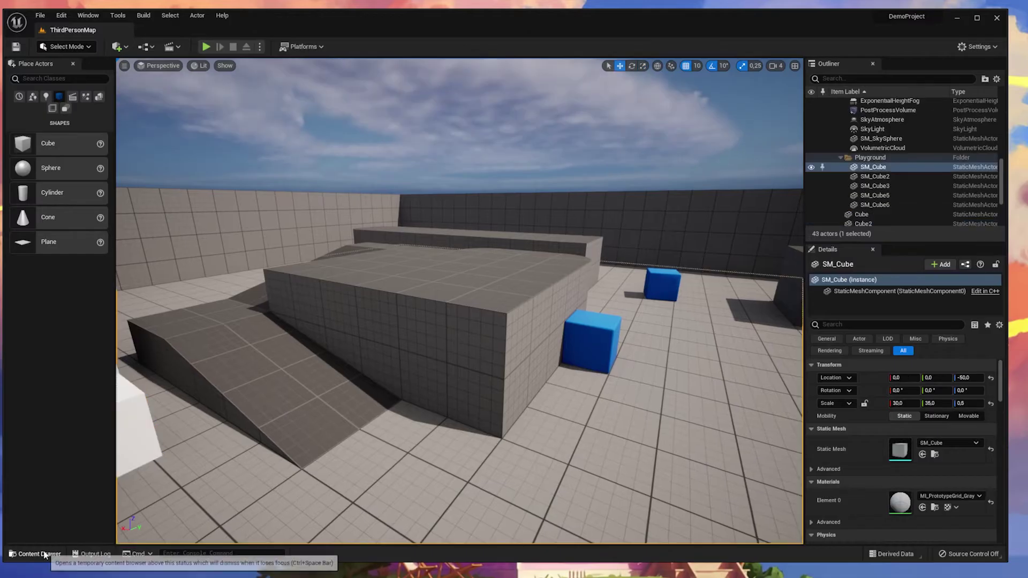
Open the Content Drawer and enlarge it to about half of the editor's height.
{"action": "left_click", "coordinate": [38, 555]}
{"action": "left_click", "coordinate": [48, 554]}
{"action": "left_click", "coordinate": [52, 555]}
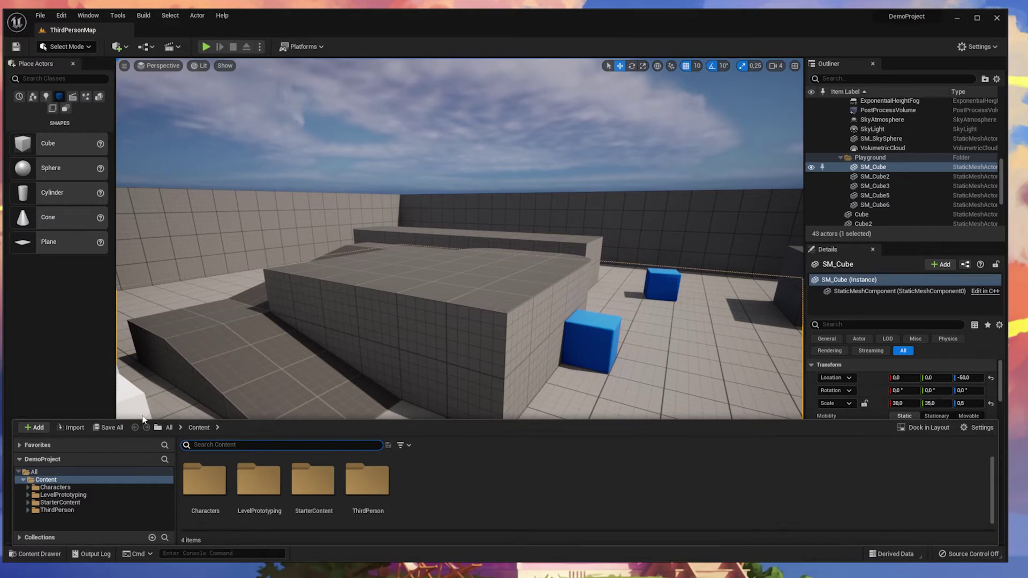
{"action": "left_click_drag", "start_coordinate": [156, 420], "coordinate": [103, 278]}
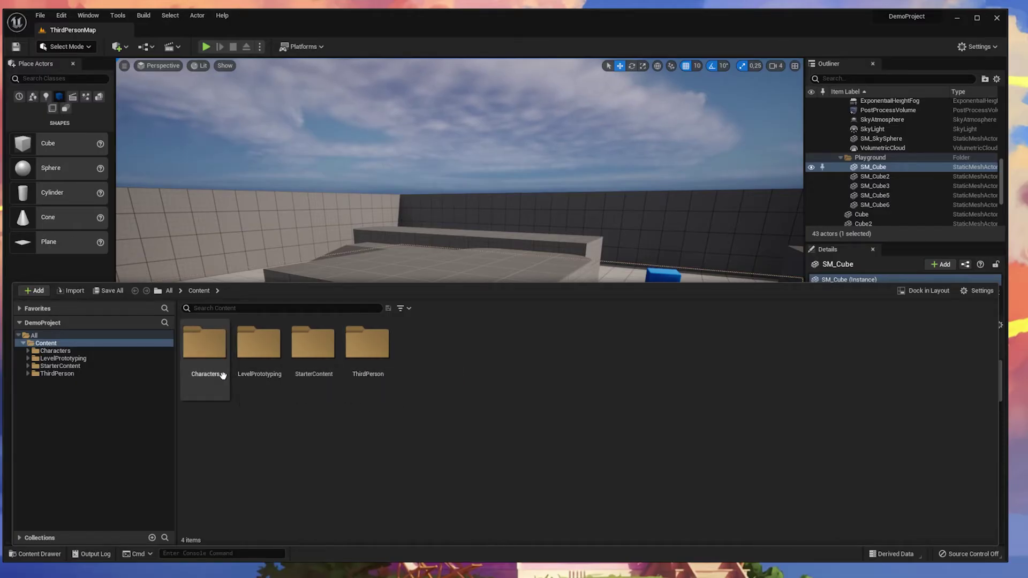
Open the Mannequin_UE4 folder inside Characters and look over its Meshes, Rigs and Textures subfolders.
{"action": "double_click", "coordinate": [205, 343]}
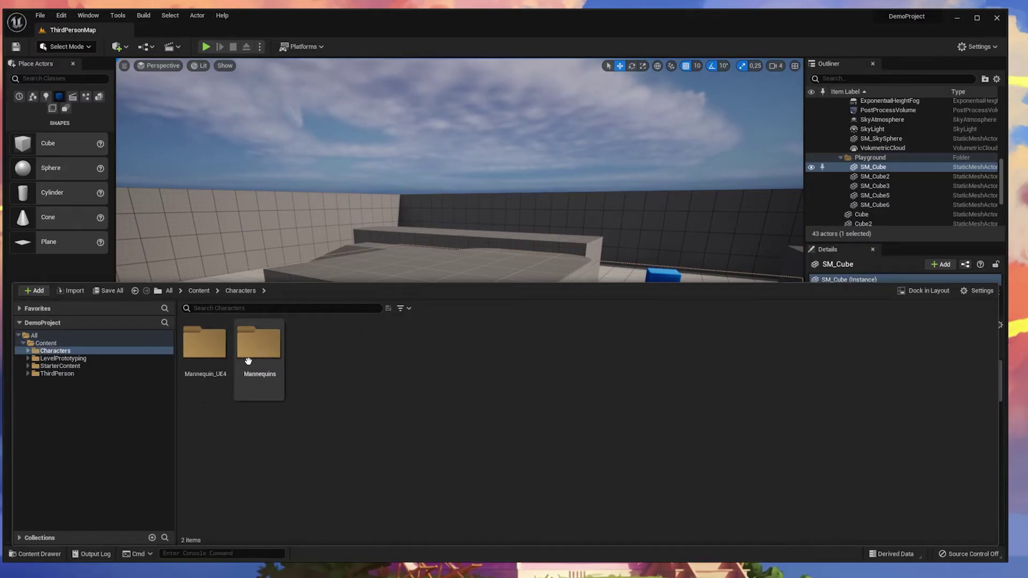
{"action": "double_click", "coordinate": [204, 348]}
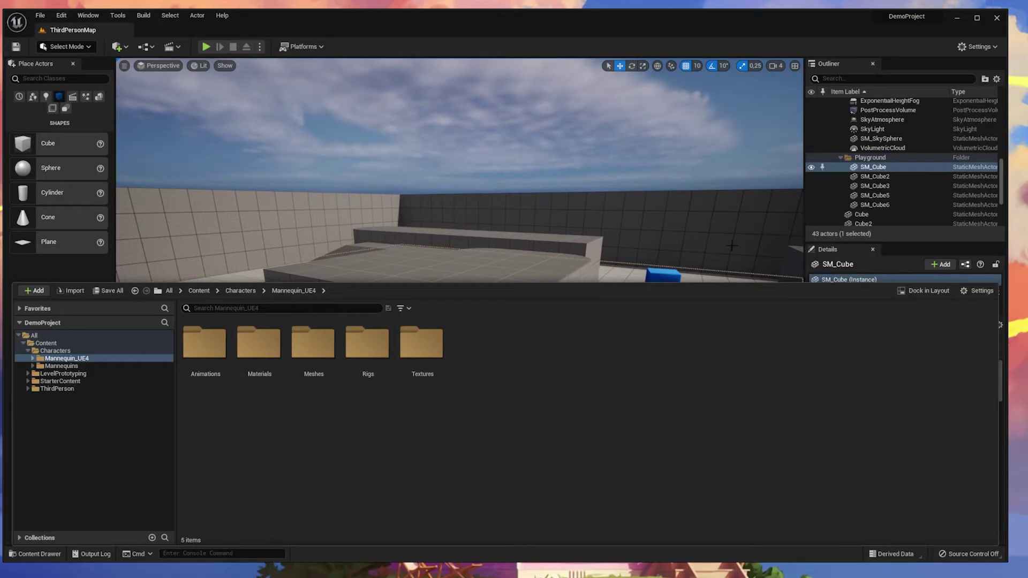
{"action": "left_click", "coordinate": [313, 345]}
{"action": "left_click", "coordinate": [367, 345]}
{"action": "left_click", "coordinate": [421, 346]}
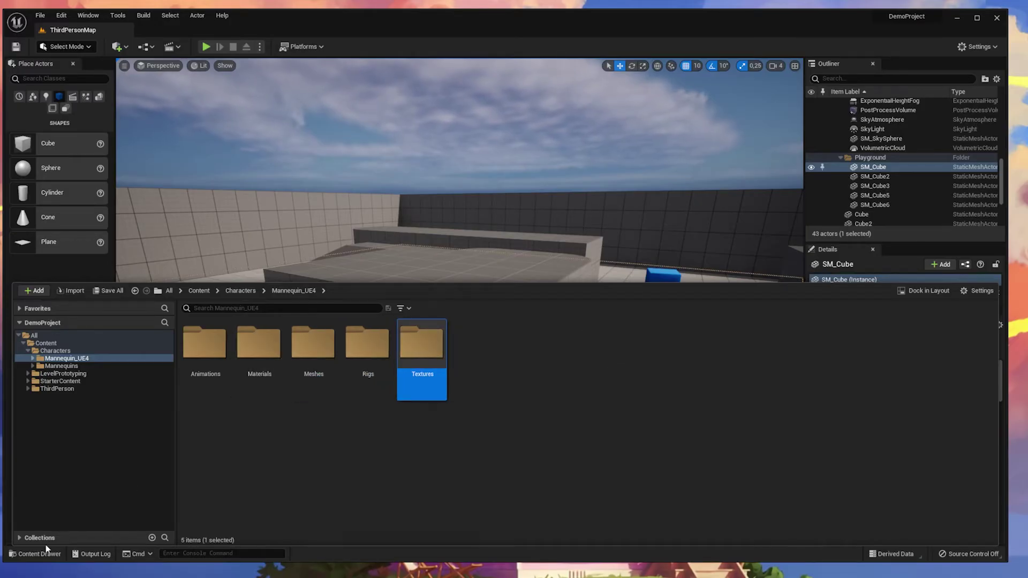
Open the SK_Mannequin skeletal mesh from the Mannequin_UE4 Meshes folder, examine it in an enlarged editor window, and close it.
{"action": "double_click", "coordinate": [312, 347]}
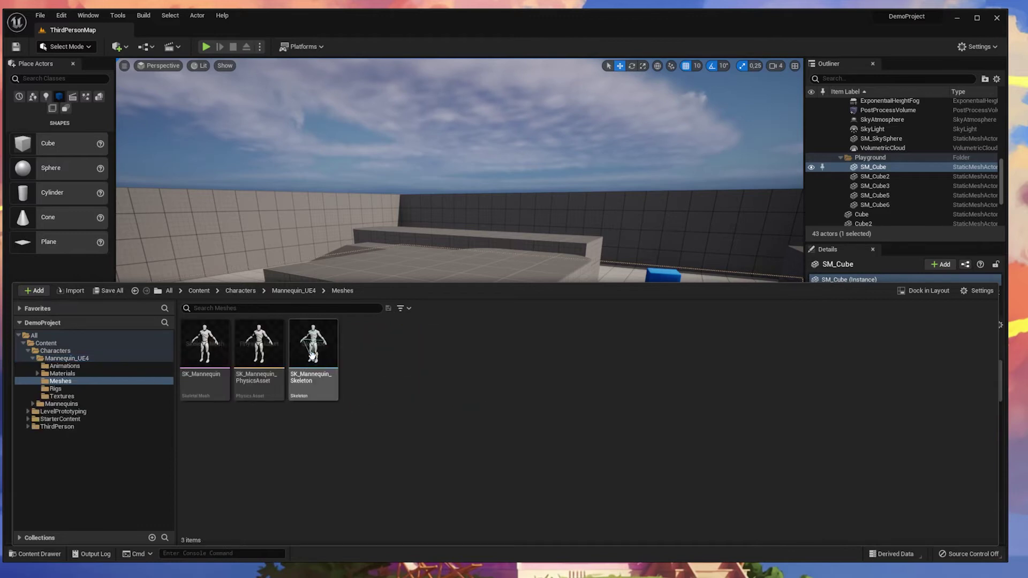
{"action": "mouse_move", "coordinate": [268, 353]}
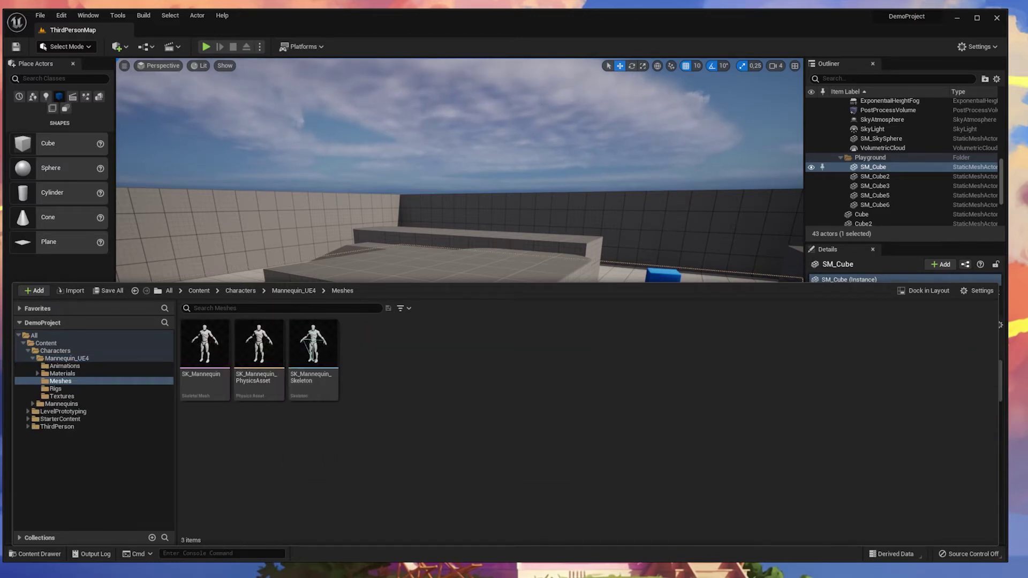
{"action": "left_click", "coordinate": [223, 345]}
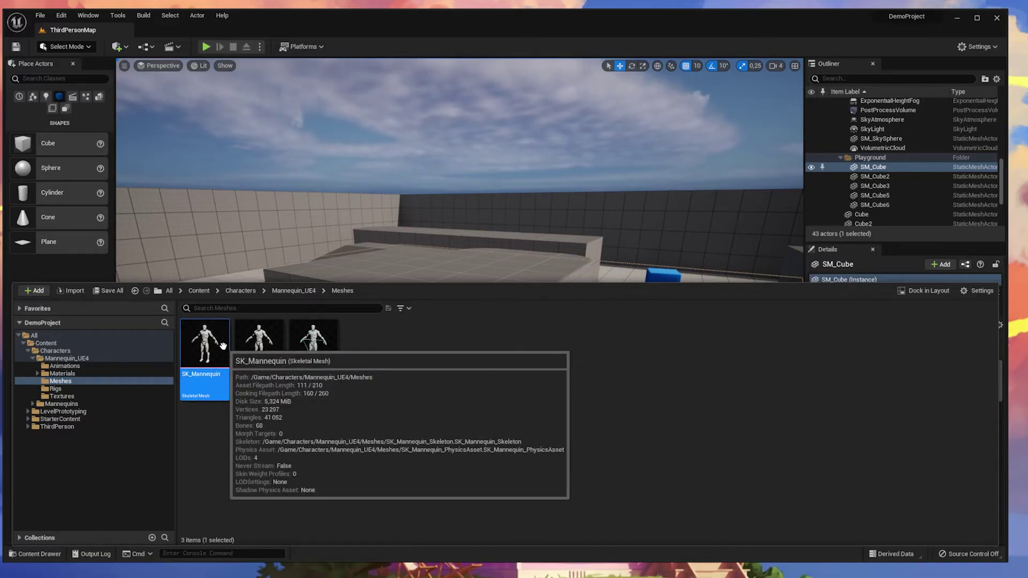
{"action": "double_click", "coordinate": [224, 341]}
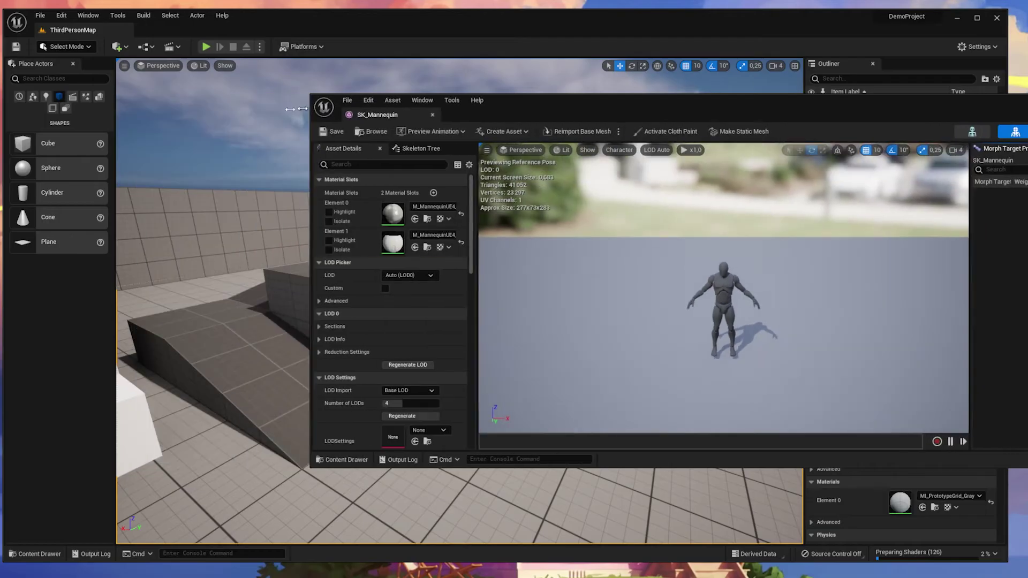
{"action": "left_click_drag", "start_coordinate": [599, 116], "coordinate": [673, 103]}
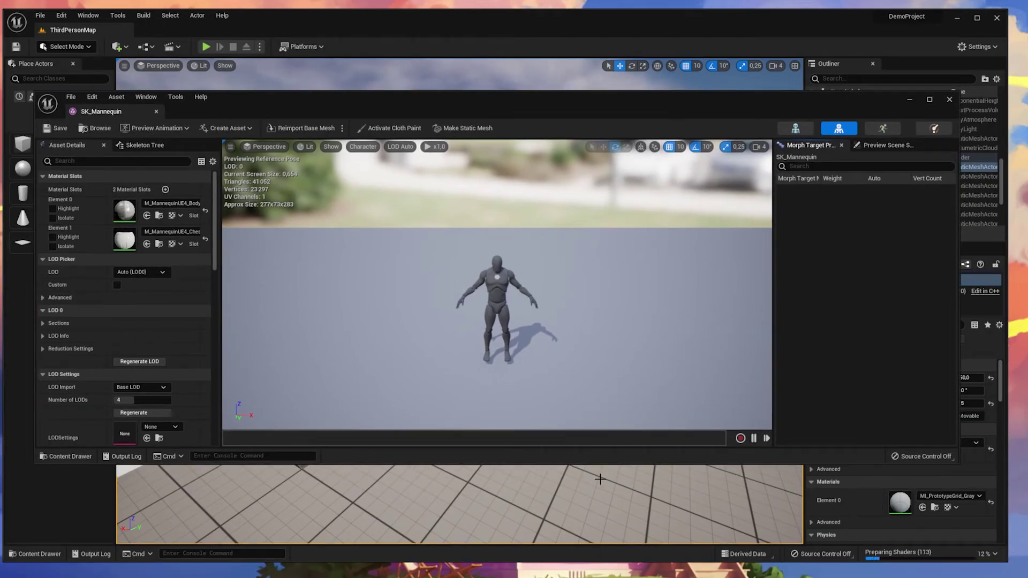
{"action": "left_click_drag", "start_coordinate": [617, 463], "coordinate": [579, 553]}
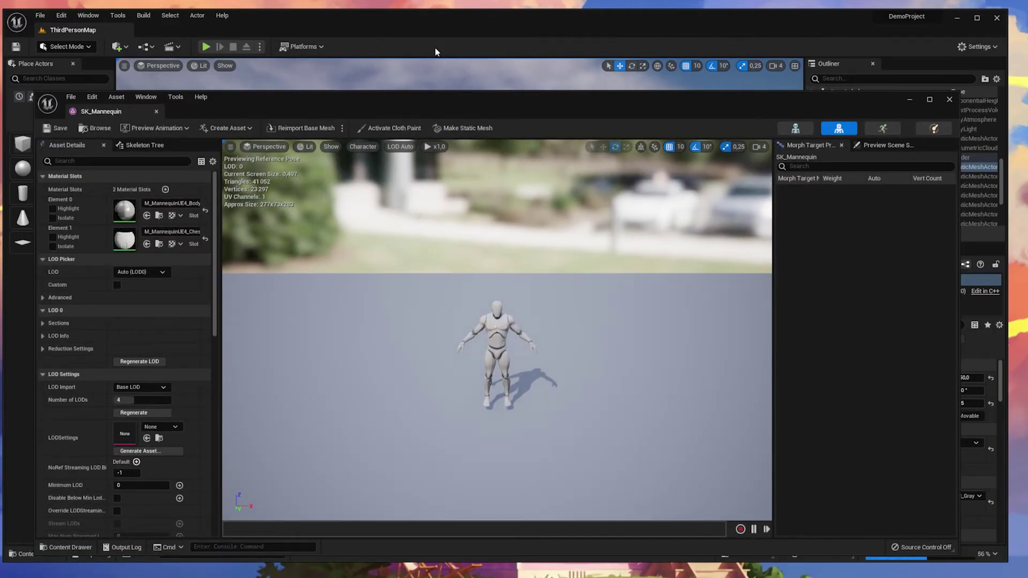
{"action": "left_click_drag", "start_coordinate": [432, 111], "coordinate": [428, 71]}
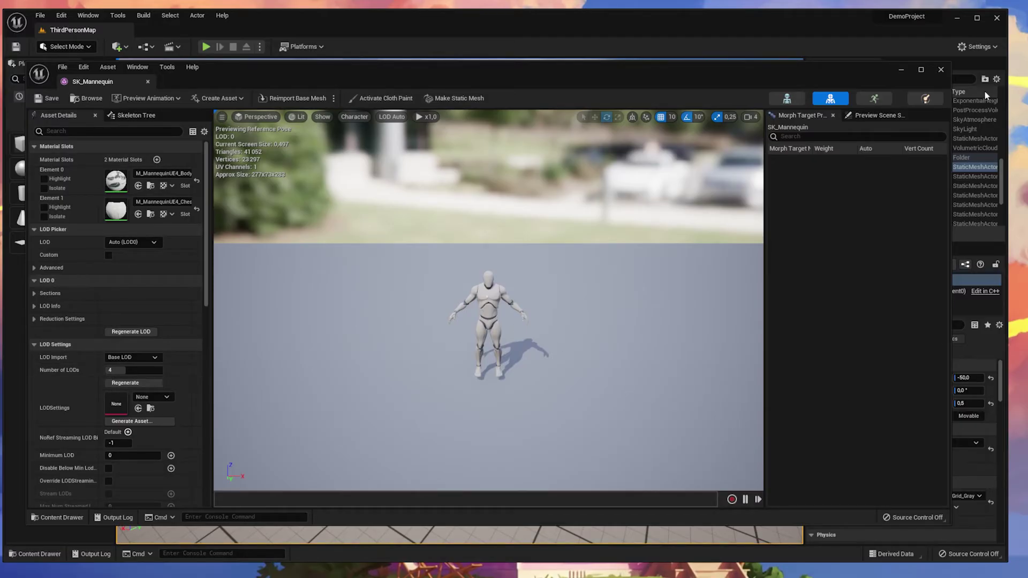
{"action": "left_click", "coordinate": [941, 70]}
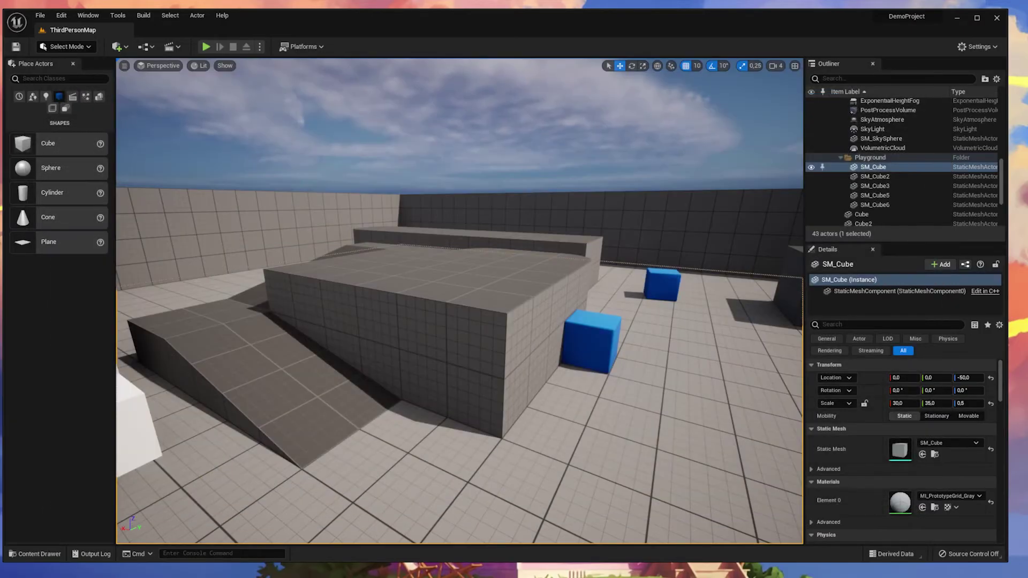
Open the SK_Mannequin_Skeleton asset from the Content Drawer and look over its bone hierarchy.
{"action": "left_click", "coordinate": [35, 554]}
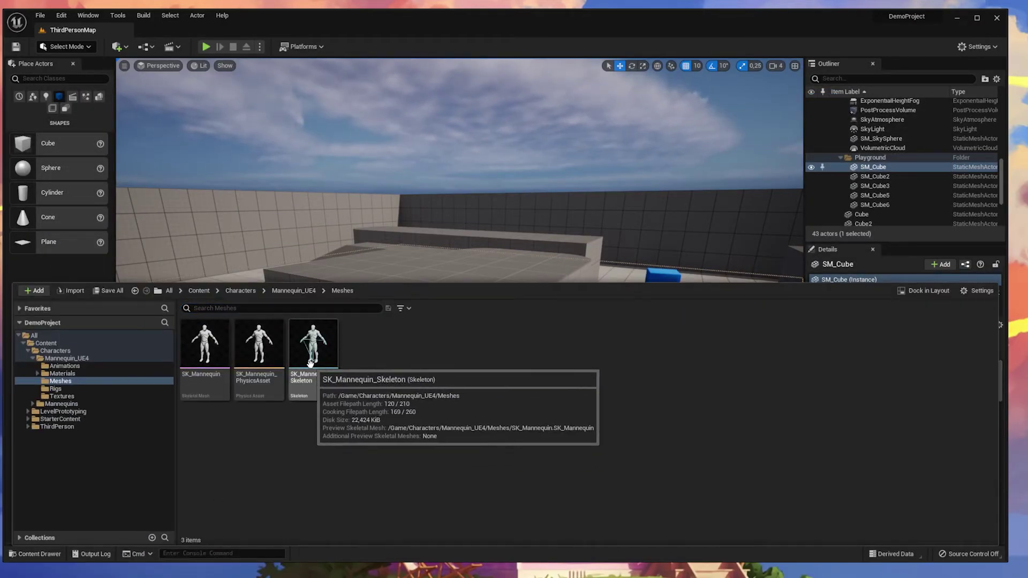
{"action": "left_click", "coordinate": [319, 377]}
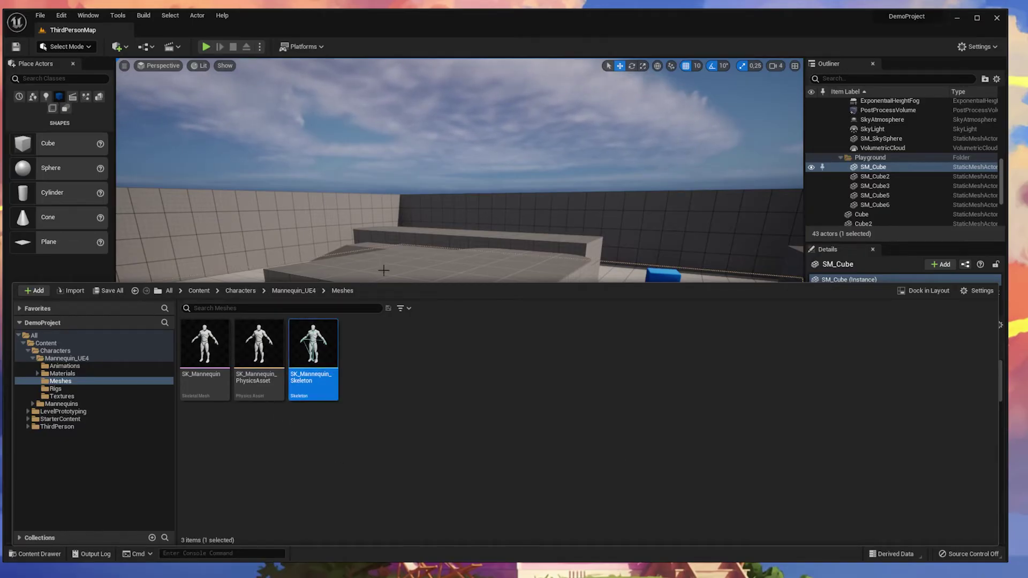
{"action": "double_click", "coordinate": [329, 347]}
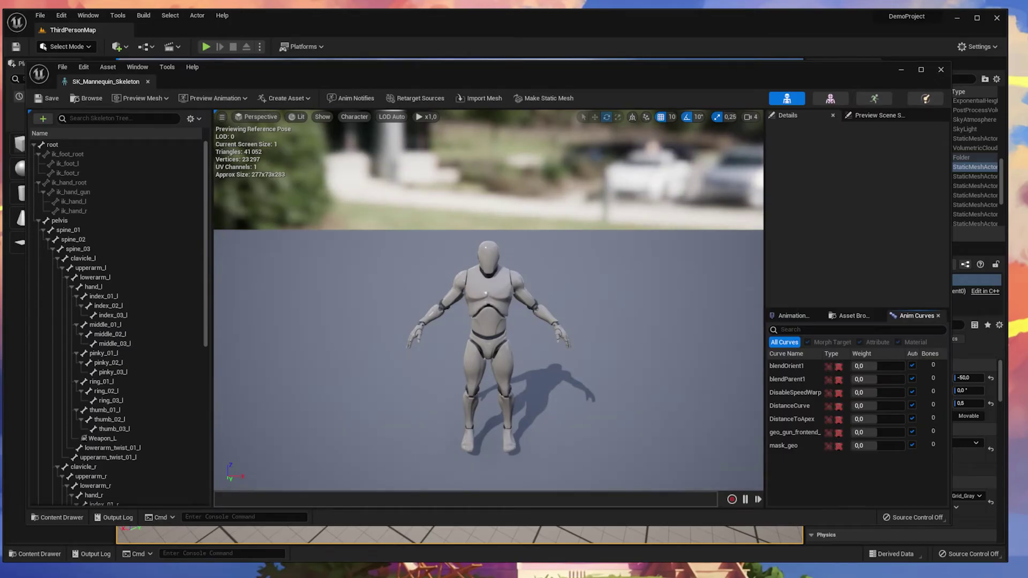
{"action": "scroll", "coordinate": [172, 358], "scroll_direction": "down", "scroll_amount": 9}
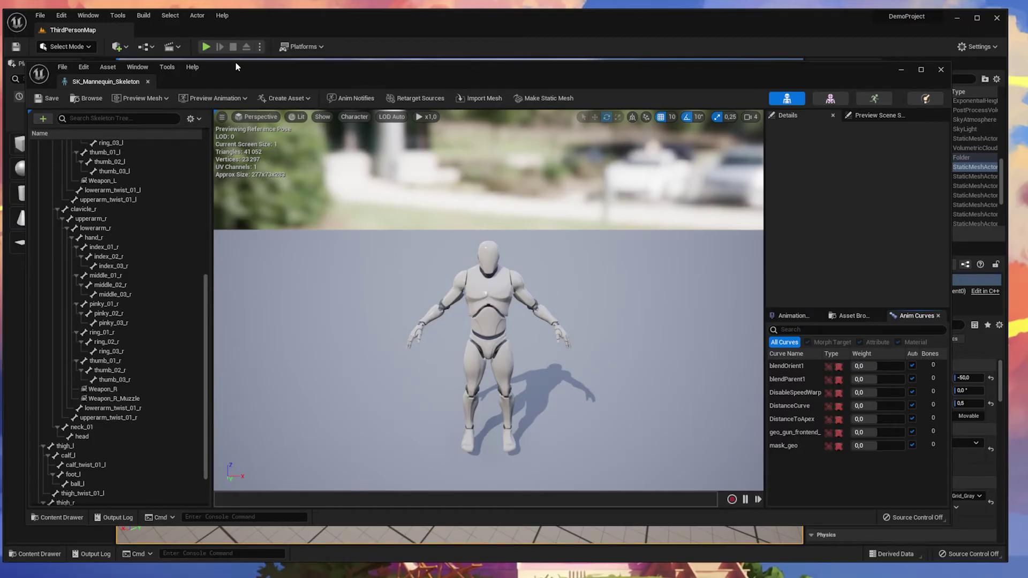
Dock the floating SK_Mannequin_Skeleton editor window as a tab beside ThirdPersonMap.
{"action": "left_click_drag", "start_coordinate": [236, 62], "coordinate": [0, 118]}
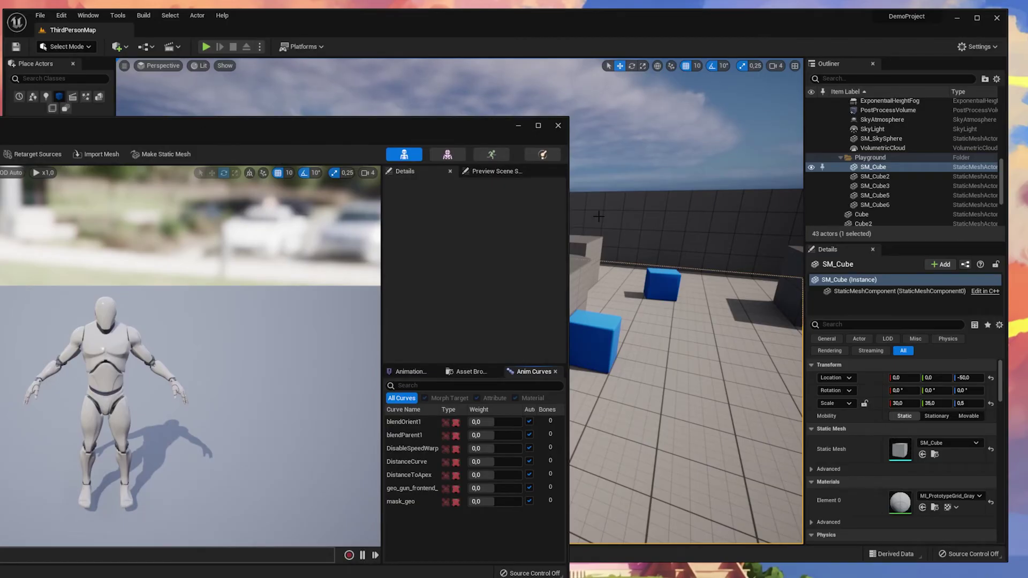
{"action": "left_click_drag", "start_coordinate": [281, 145], "coordinate": [685, 79]}
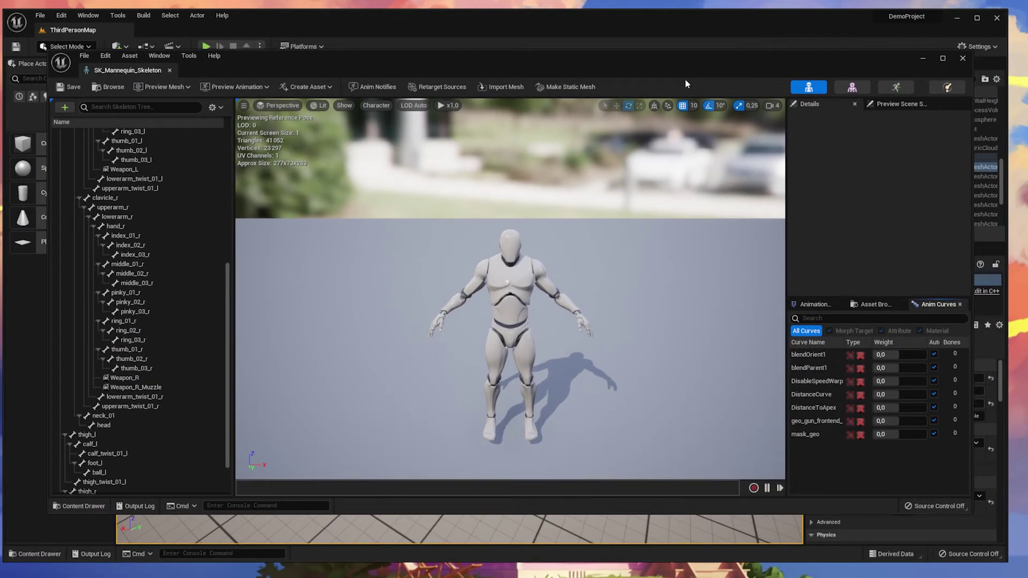
{"action": "left_click_drag", "start_coordinate": [128, 70], "coordinate": [174, 31]}
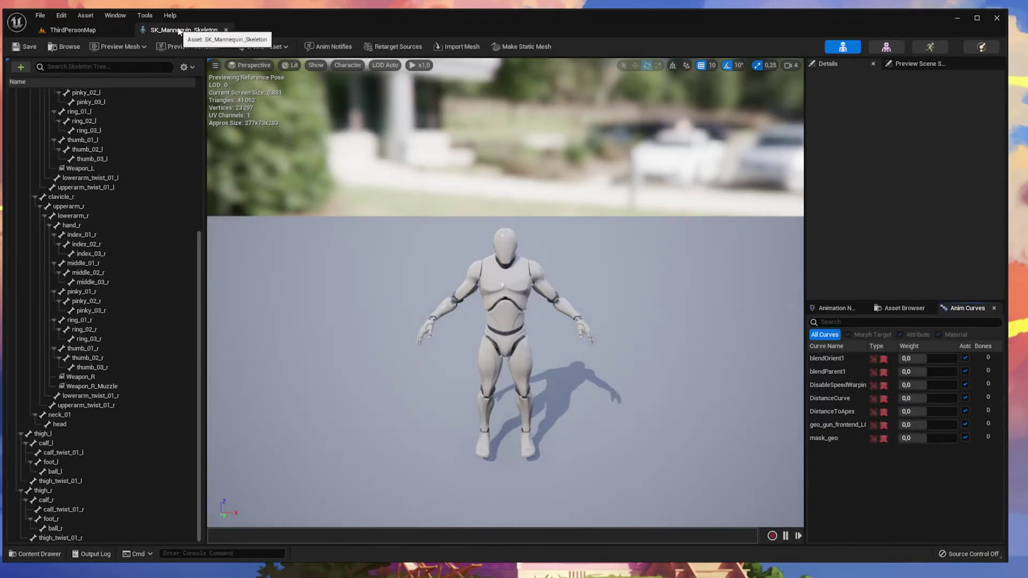
Switch back and forth between the level and the SK_Mannequin_Skeleton editor, and close the skeleton editor.
{"action": "left_click", "coordinate": [98, 31]}
{"action": "left_click", "coordinate": [176, 31]}
{"action": "left_click", "coordinate": [66, 30]}
{"action": "left_click", "coordinate": [184, 30]}
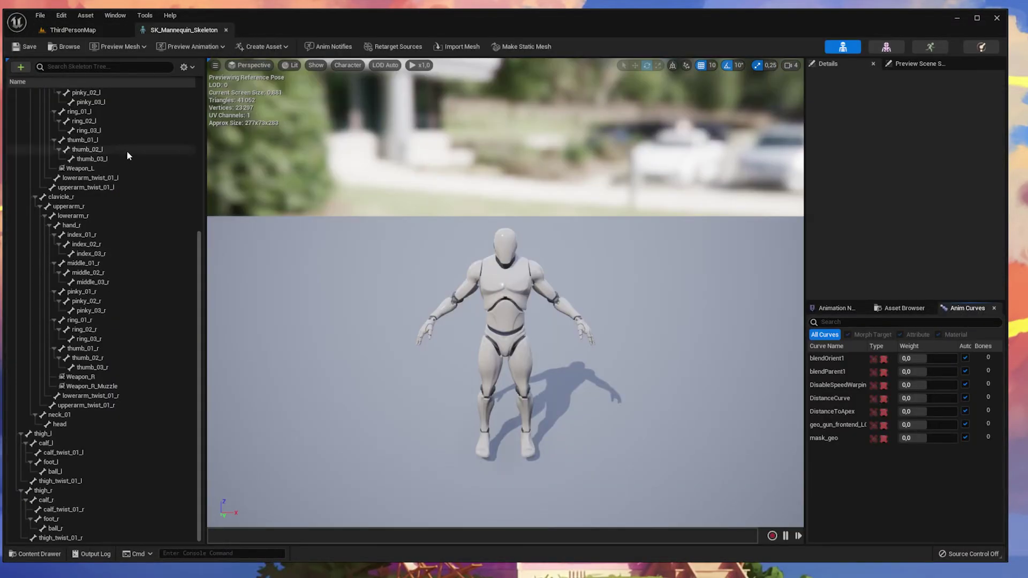
{"action": "left_click", "coordinate": [110, 23]}
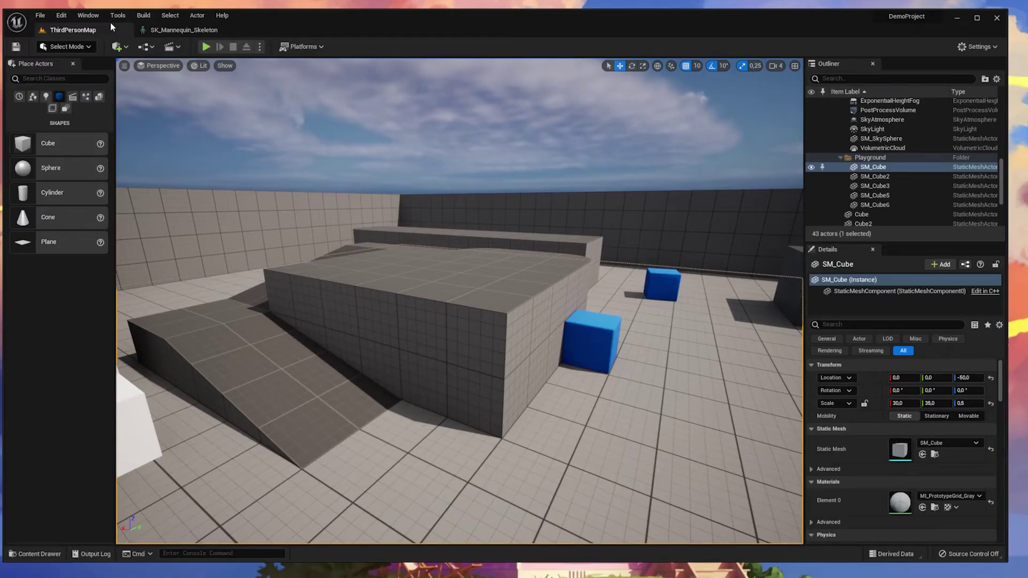
{"action": "left_click", "coordinate": [227, 30]}
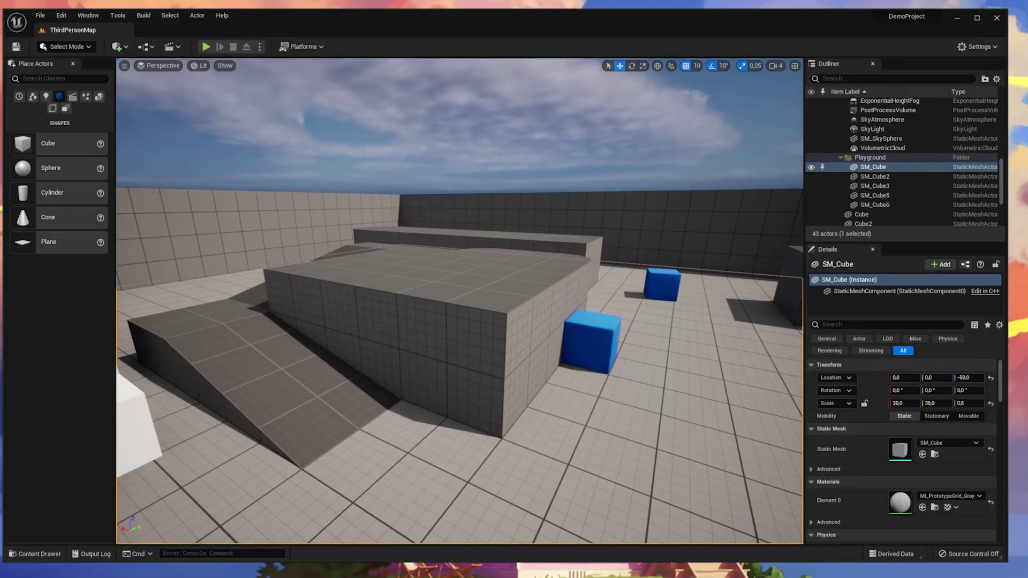
Open the Meshes folder inside LevelPrototyping in the Content Drawer.
{"action": "left_click", "coordinate": [14, 555]}
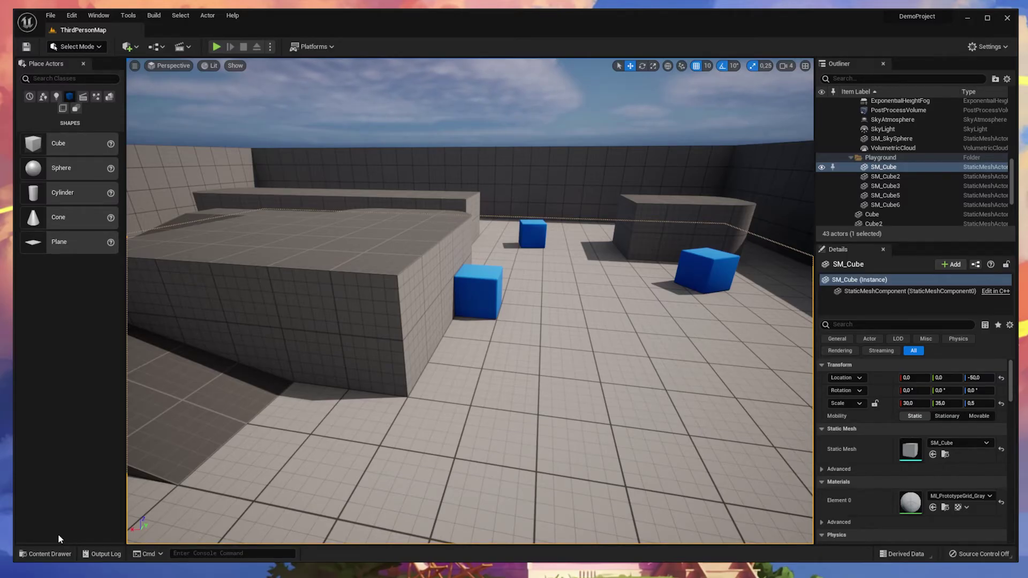
{"action": "left_click", "coordinate": [47, 554]}
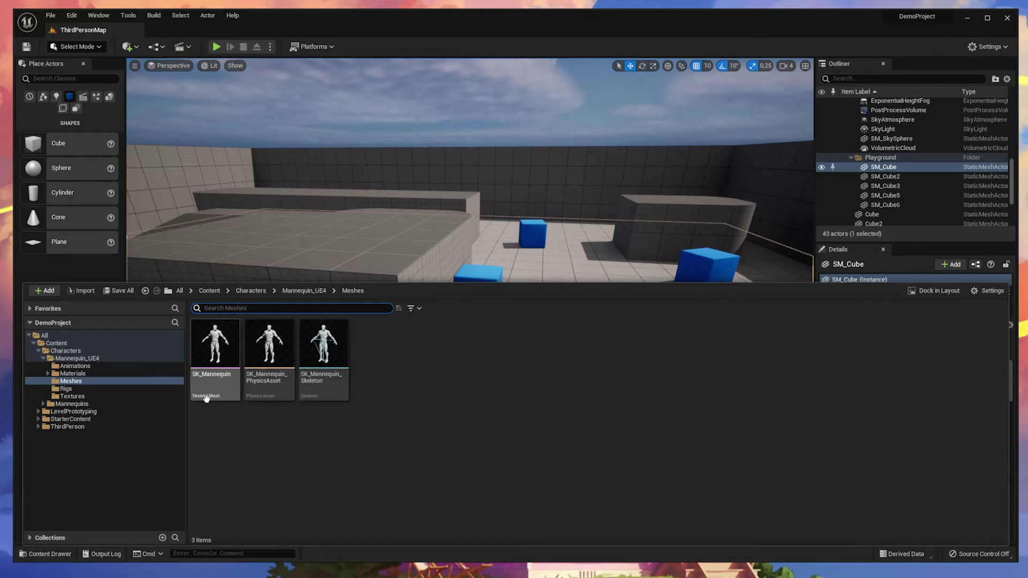
{"action": "left_click", "coordinate": [107, 412]}
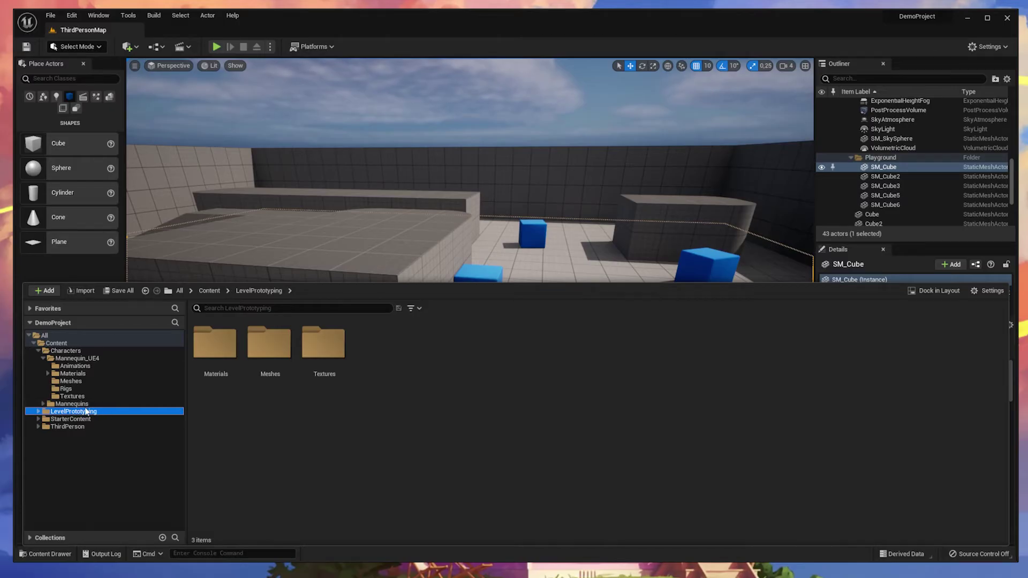
{"action": "left_click", "coordinate": [72, 344]}
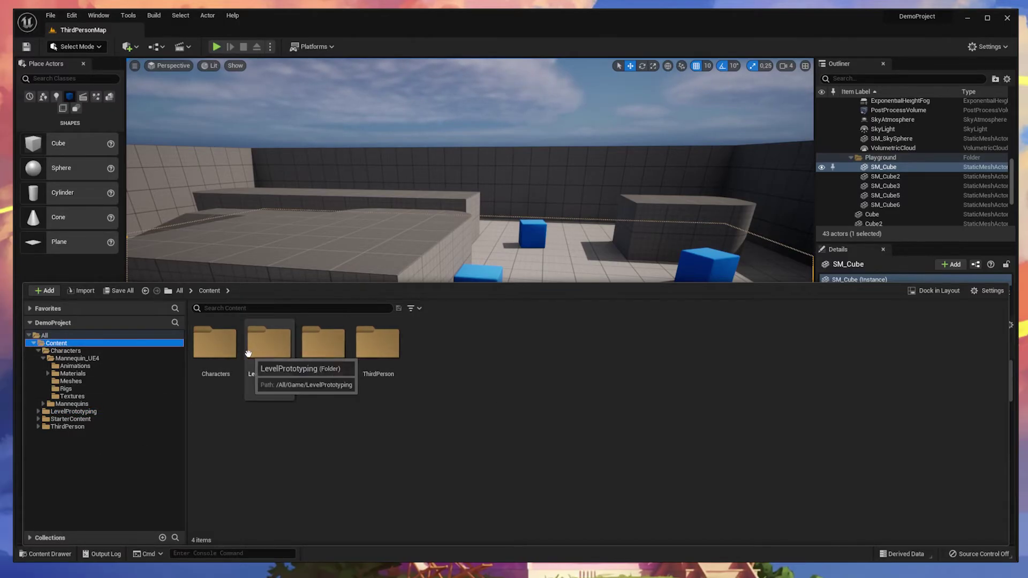
{"action": "double_click", "coordinate": [269, 345]}
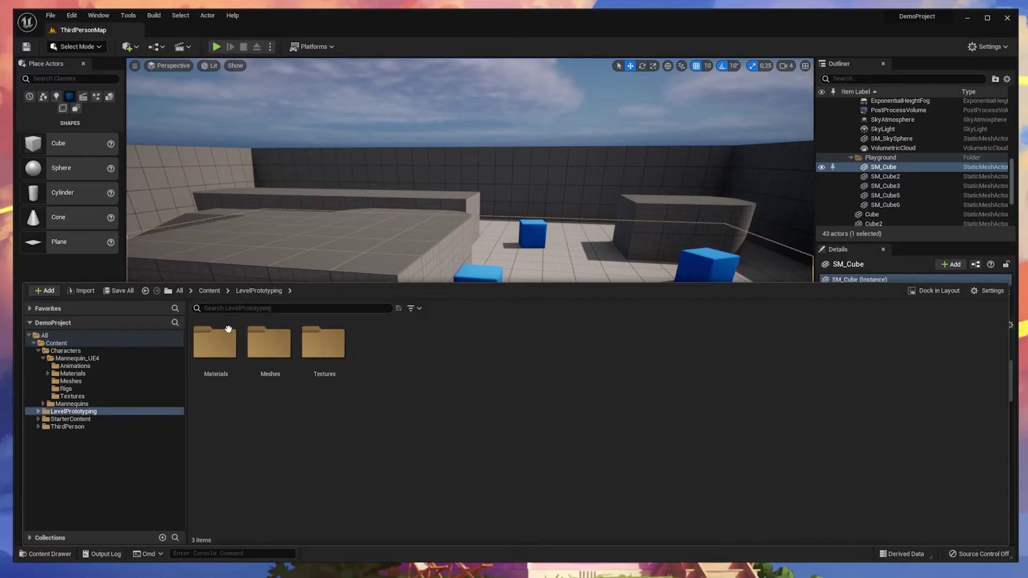
{"action": "double_click", "coordinate": [268, 351]}
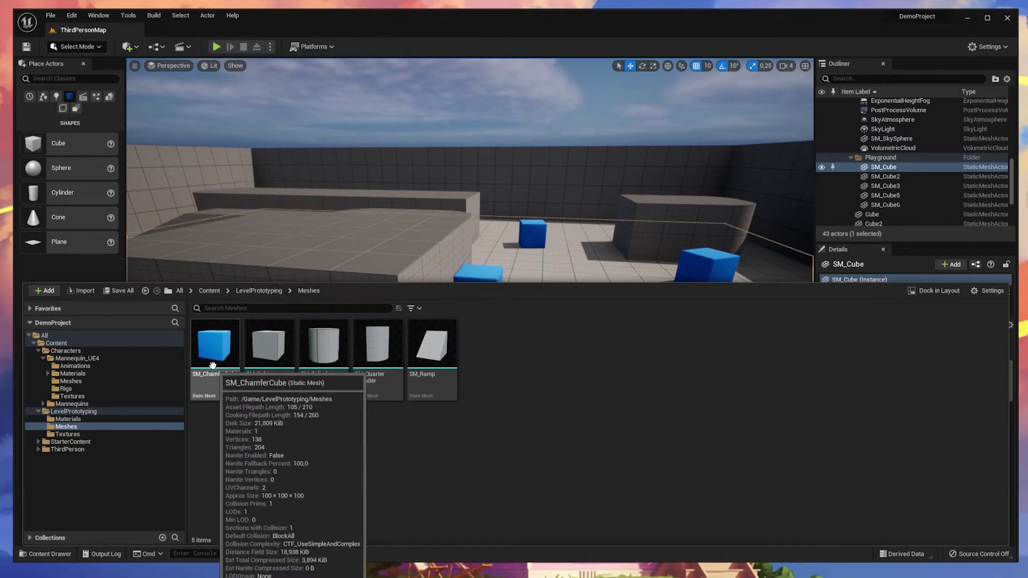
Place one SM_ChamferCube on the floor at 880, 1940, 50 and a second one raised beside it at 720, 1960, 120.
{"action": "left_click_drag", "start_coordinate": [214, 342], "coordinate": [600, 342]}
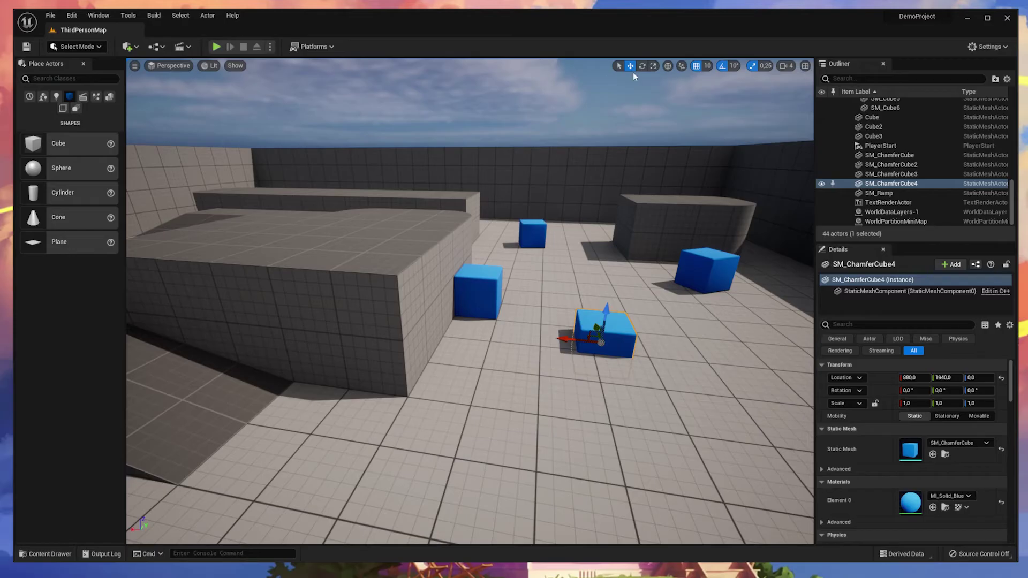
{"action": "left_click_drag", "start_coordinate": [607, 316], "coordinate": [608, 290]}
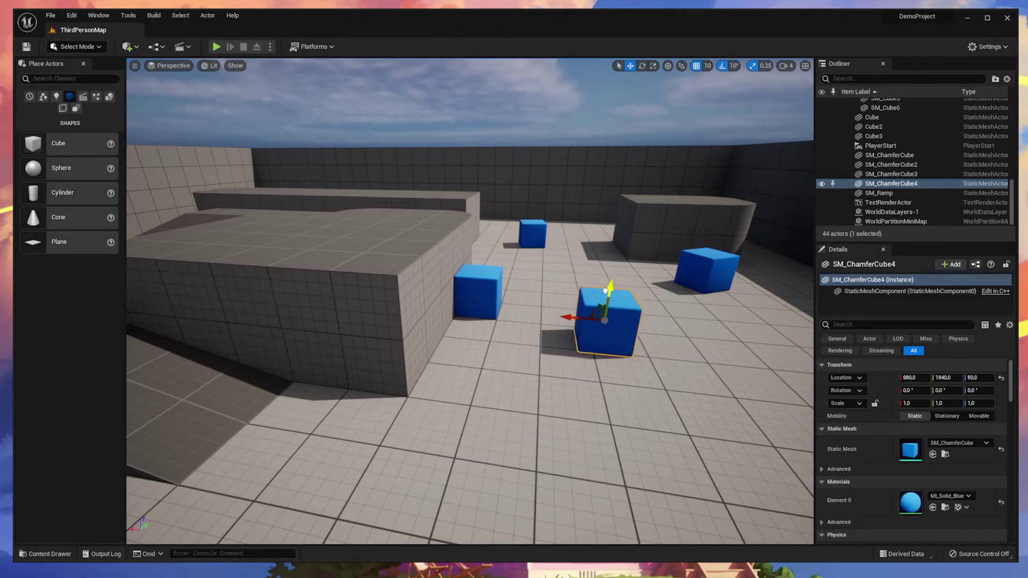
{"action": "left_click", "coordinate": [47, 553]}
{"action": "left_click_drag", "start_coordinate": [217, 348], "coordinate": [611, 274]}
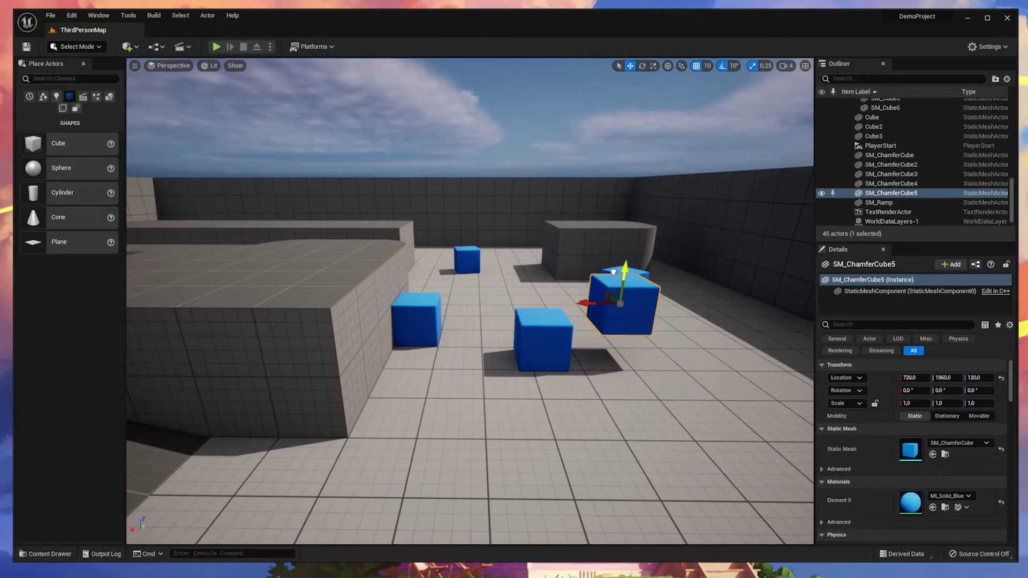
Play-test the level by running and jumping with the character on the blue chamfer cubes, reaching the raised one, and end the session.
{"action": "left_click", "coordinate": [215, 48]}
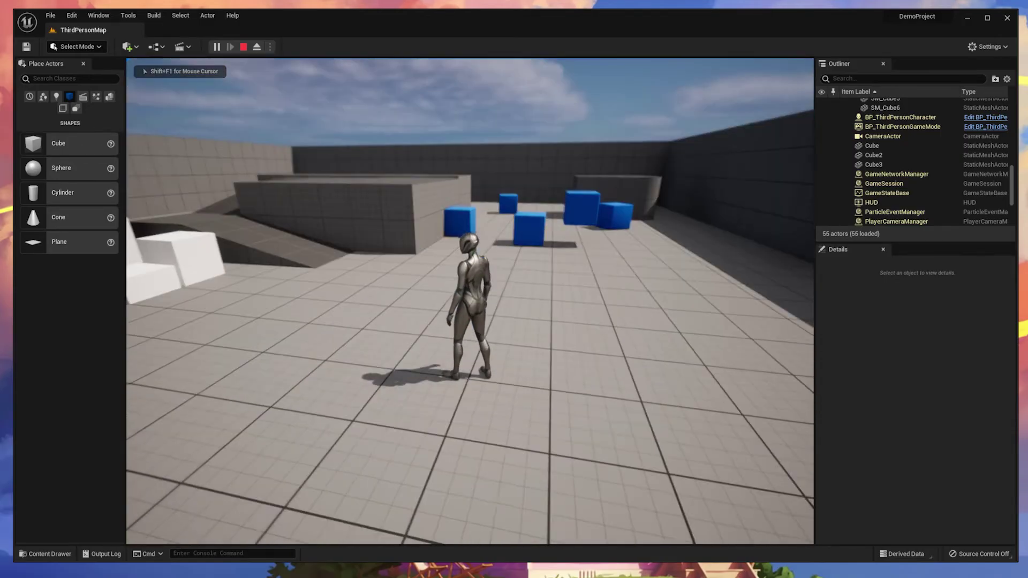
{"action": "key", "text": "w"}
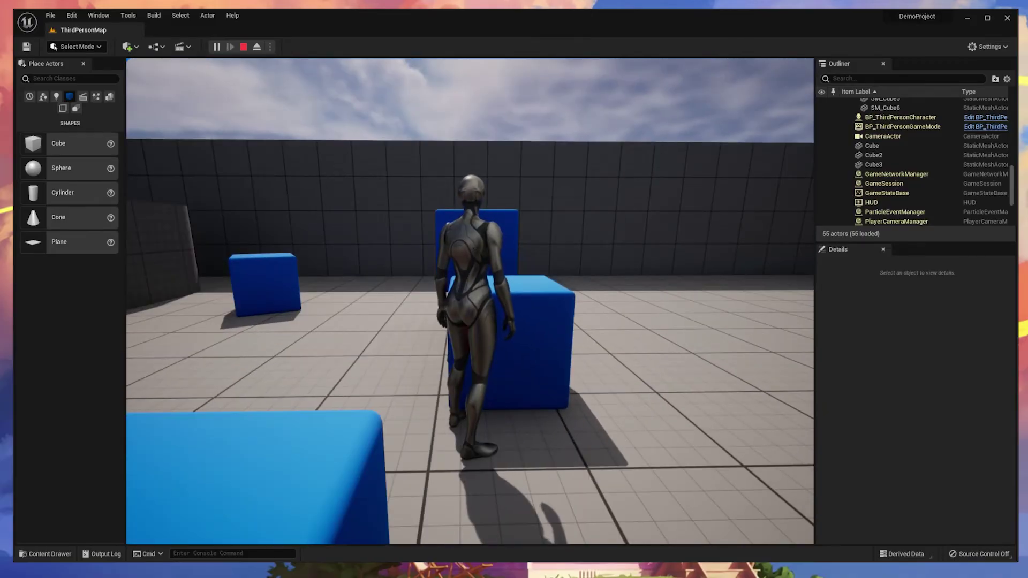
{"action": "key", "text": "space"}
{"action": "key", "text": "space"}
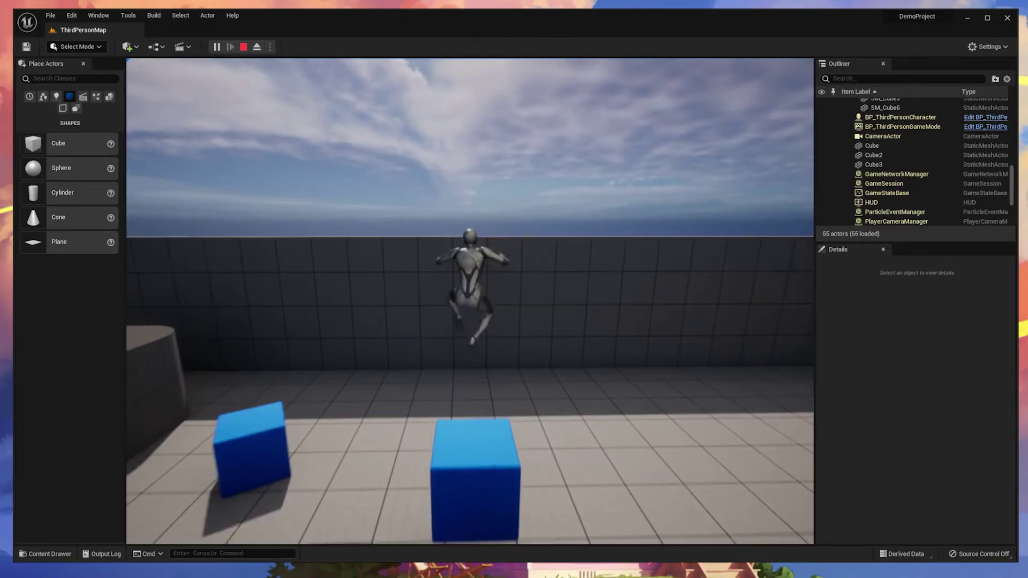
{"action": "key", "text": "space"}
{"action": "key", "text": "space"}
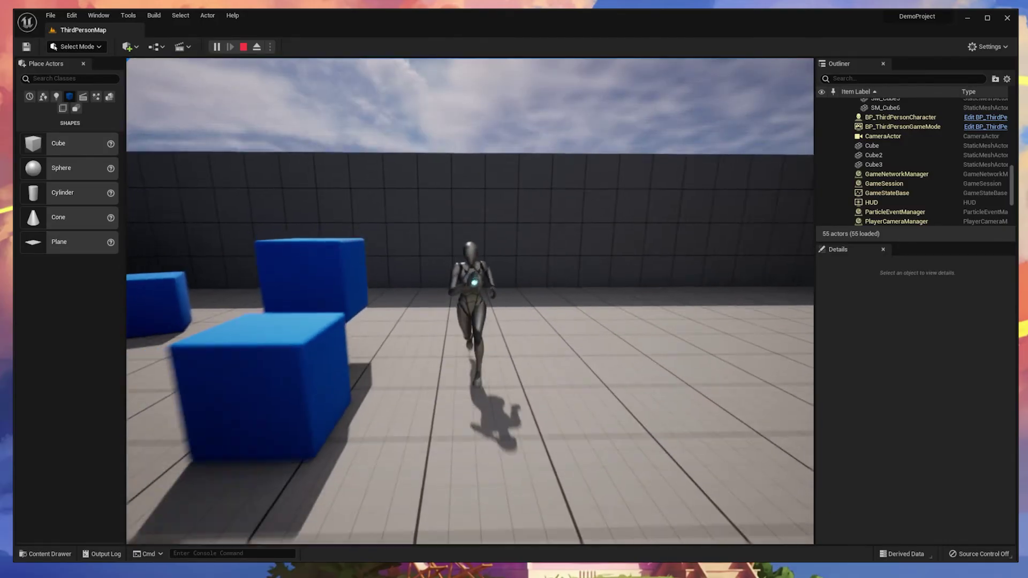
{"action": "key", "text": "space"}
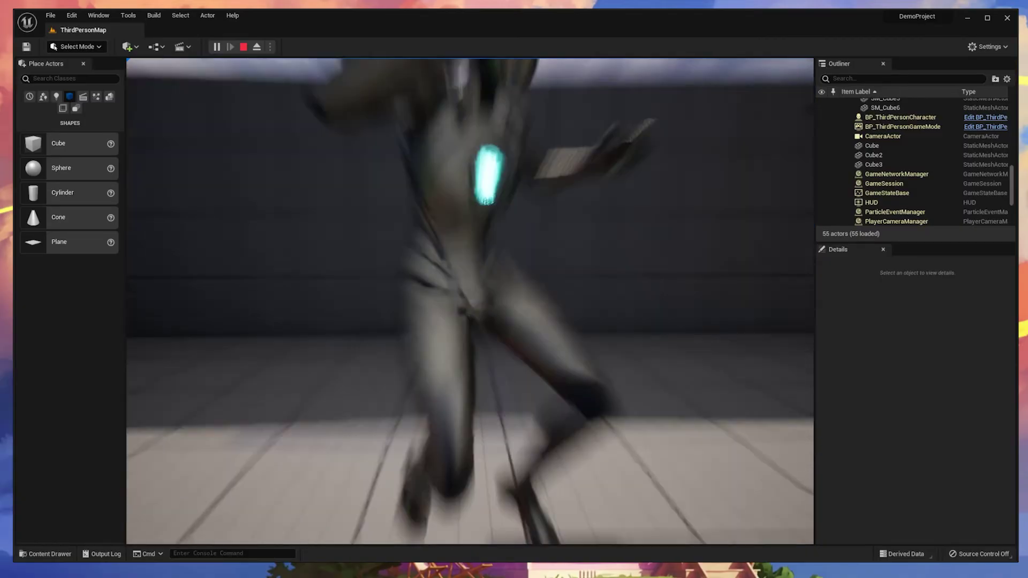
{"action": "key", "text": "s"}
{"action": "key", "text": "w"}
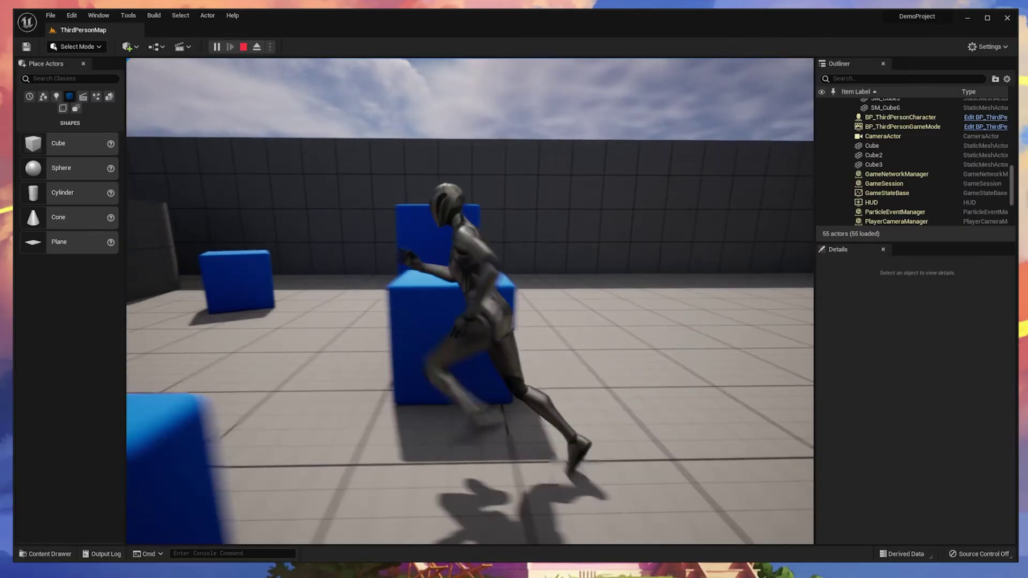
{"action": "key", "text": "space"}
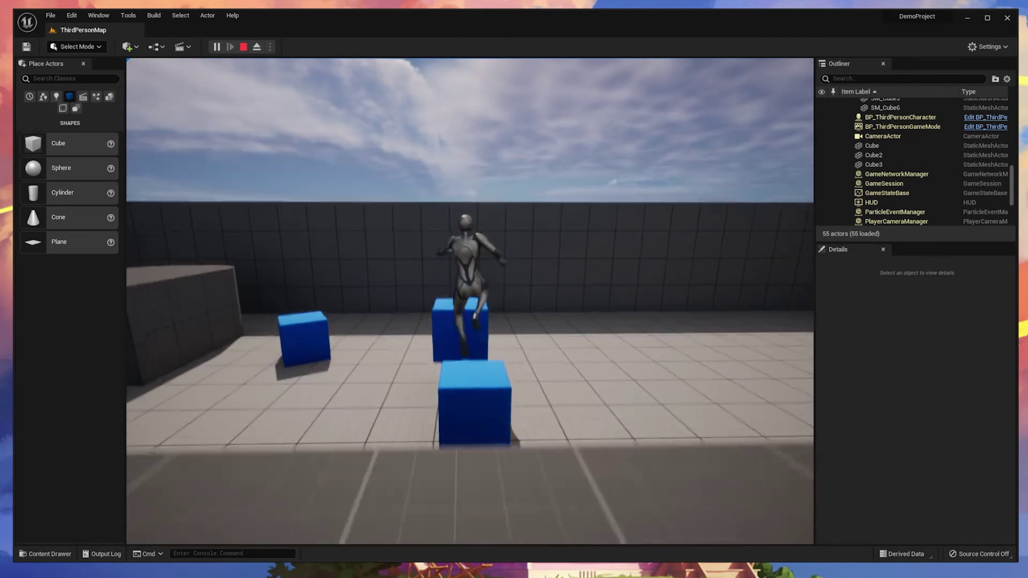
{"action": "key", "text": "space"}
{"action": "key", "text": "w"}
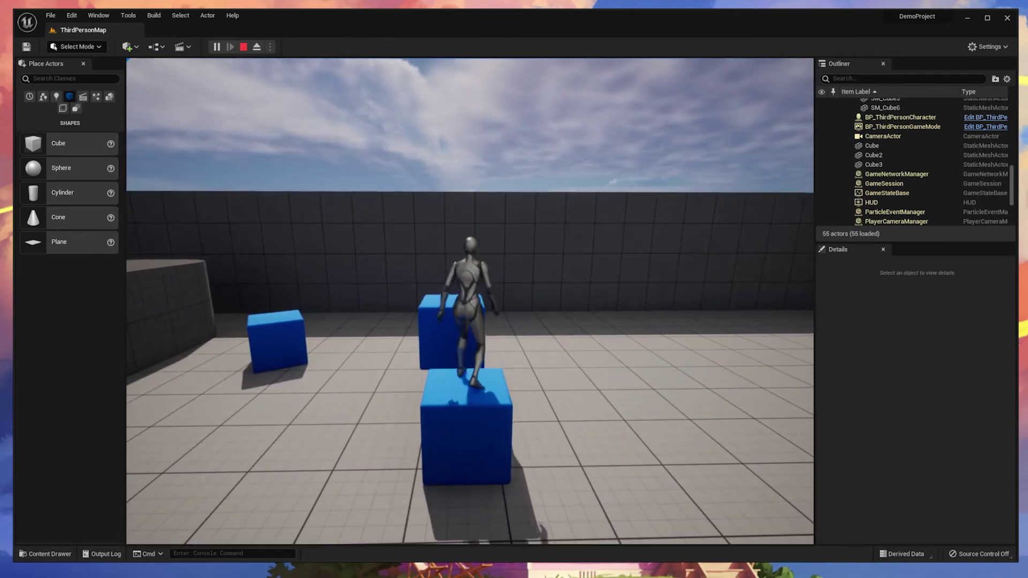
{"action": "key", "text": "space"}
{"action": "key", "text": "s"}
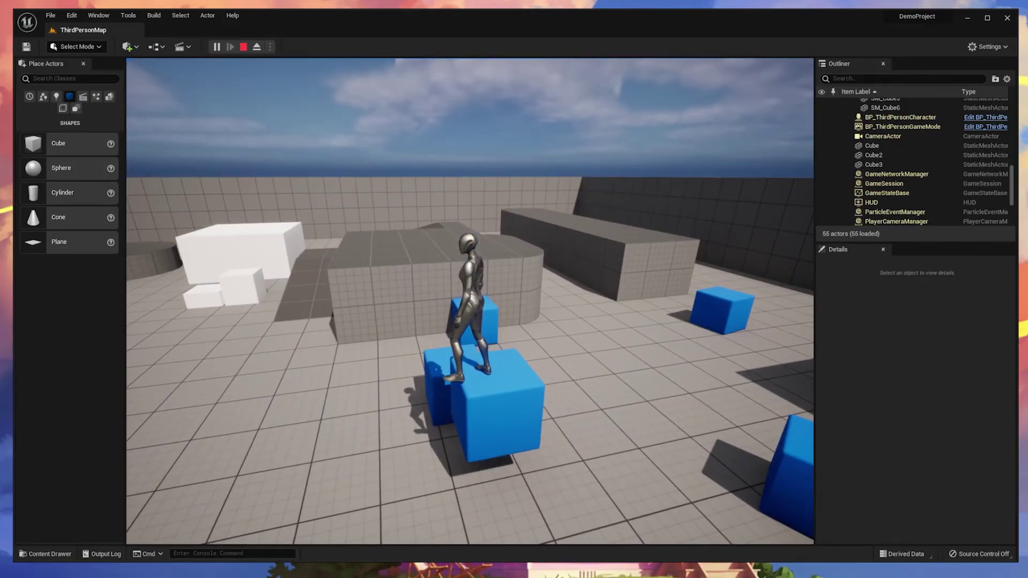
{"action": "key", "text": "Escape"}
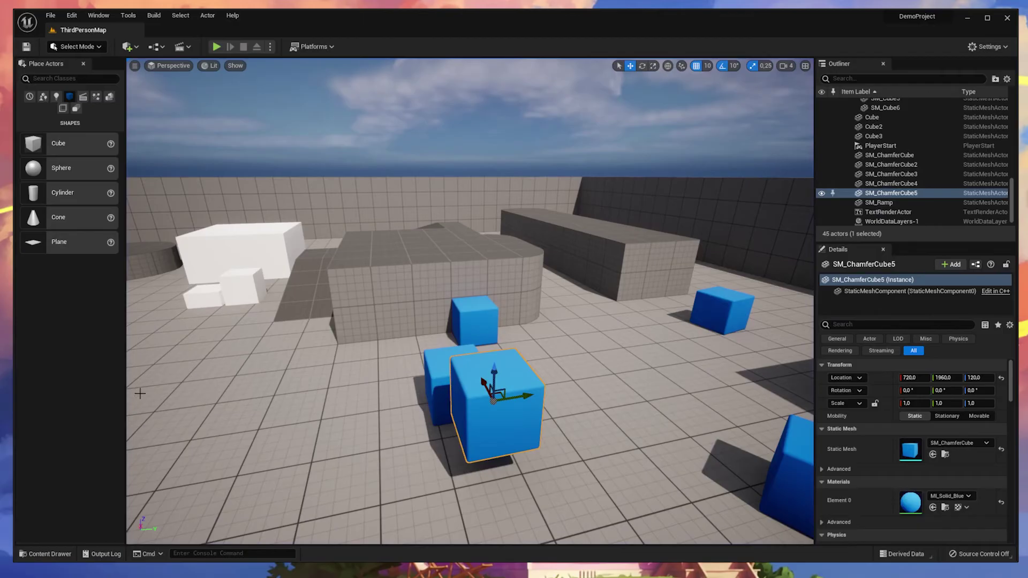
Place a basic Cube on the floor at 980, 1700, 0 and open the LevelPrototyping Materials folder in the Content Drawer.
{"action": "left_click_drag", "start_coordinate": [54, 144], "coordinate": [324, 386]}
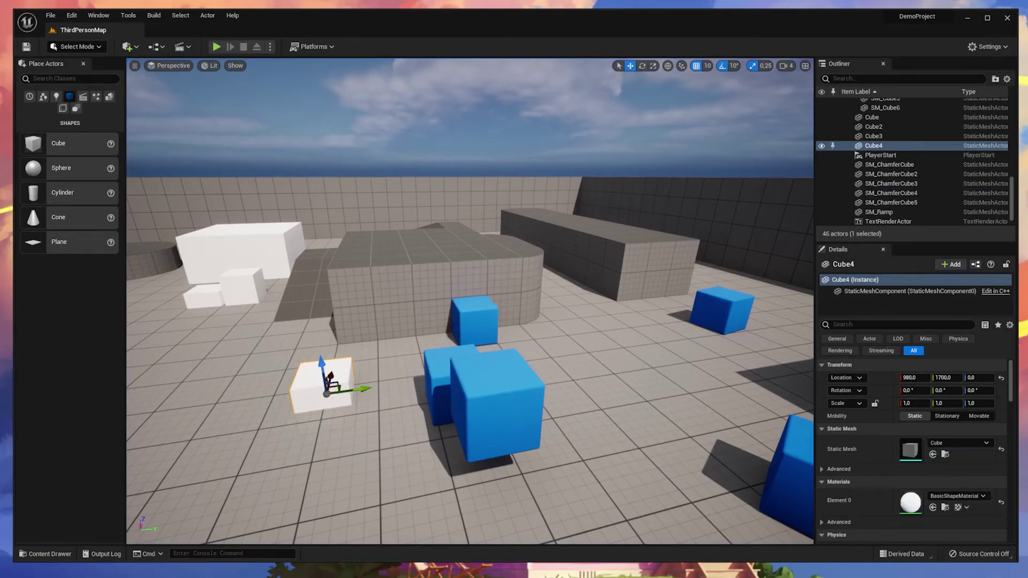
{"action": "left_click", "coordinate": [50, 554]}
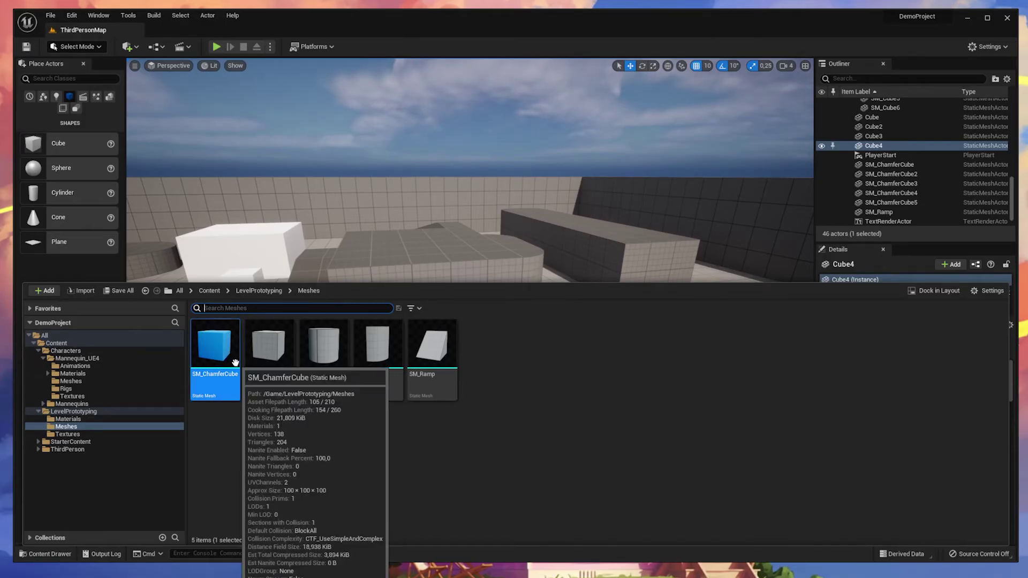
{"action": "left_click", "coordinate": [94, 433]}
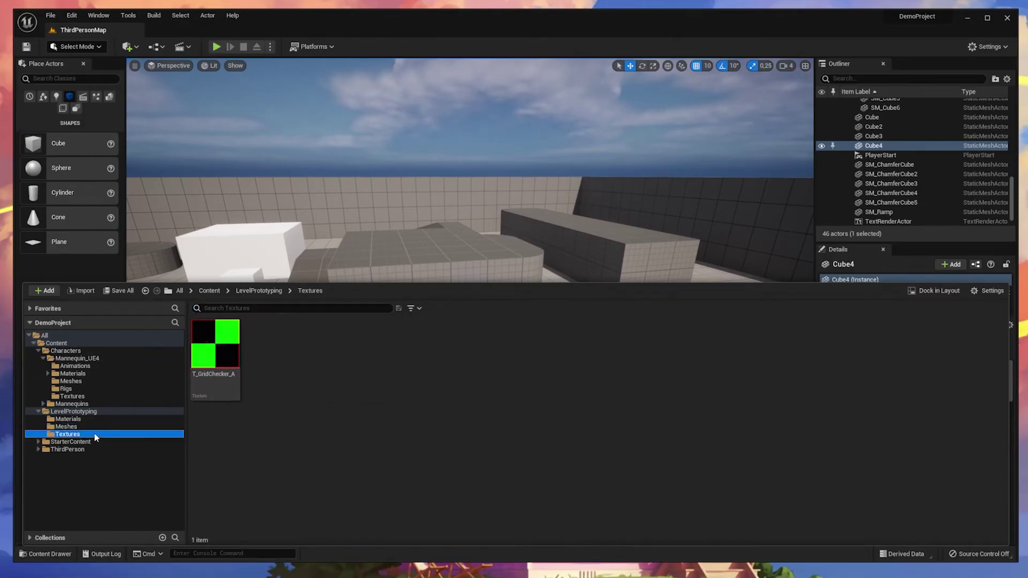
{"action": "left_click", "coordinate": [129, 418]}
{"action": "left_click", "coordinate": [129, 426]}
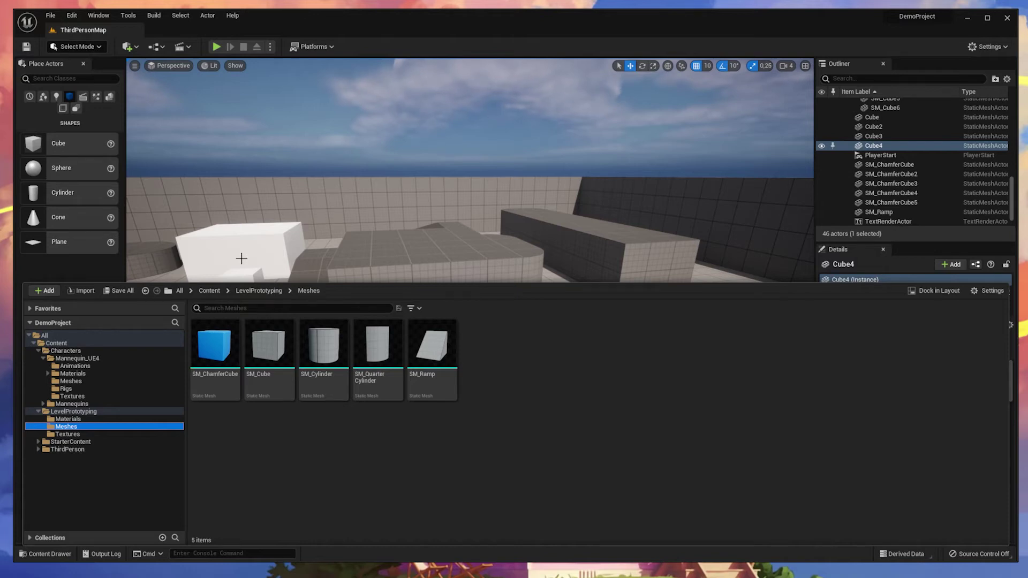
{"action": "left_click", "coordinate": [69, 419]}
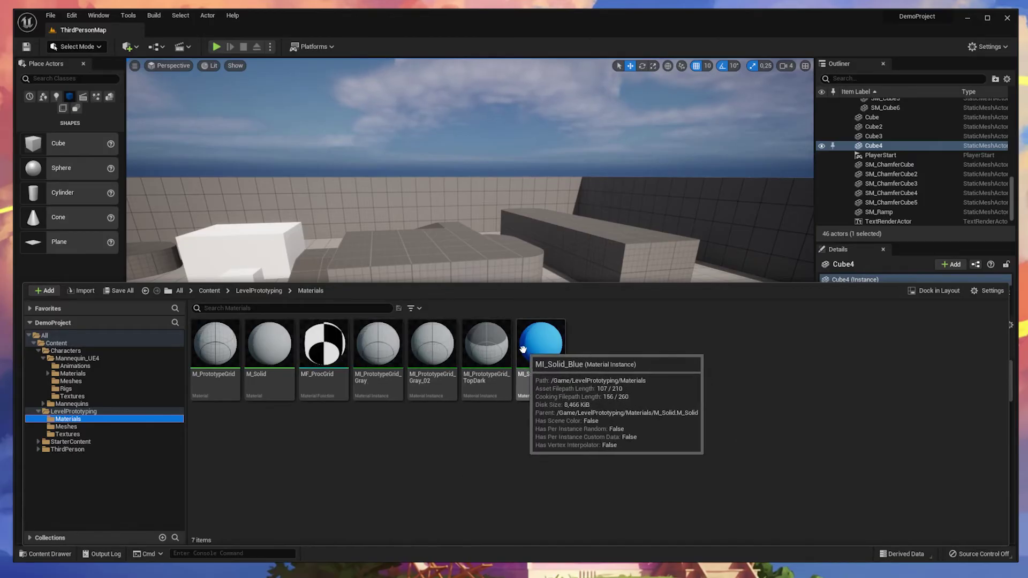
Apply the M_PrototypeGrid material from the Content Drawer to the large white block.
{"action": "right_click_drag", "start_coordinate": [552, 199], "coordinate": [562, 221]}
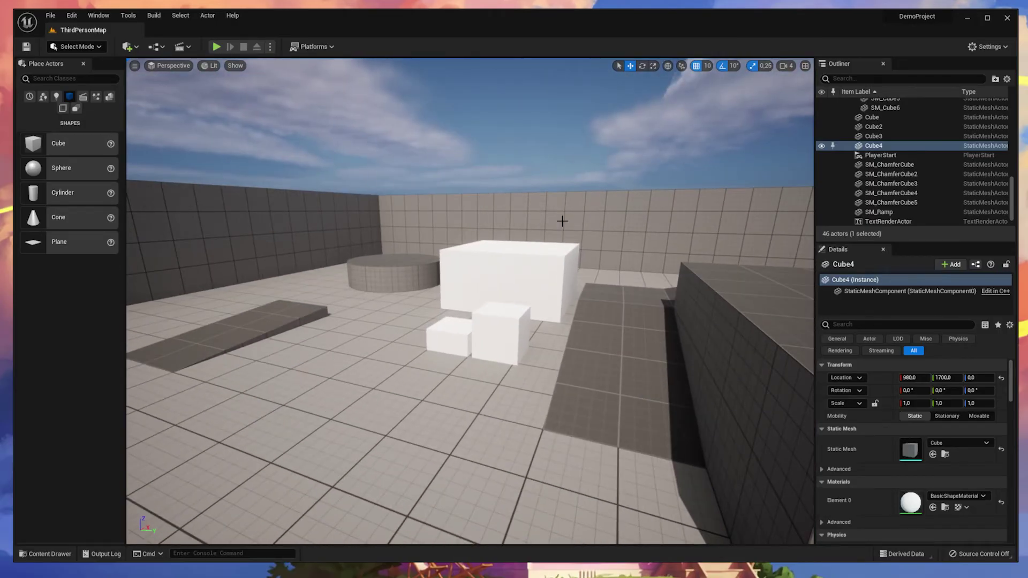
{"action": "right_click_drag", "start_coordinate": [575, 153], "coordinate": [238, 356]}
{"action": "key", "text": "w"}
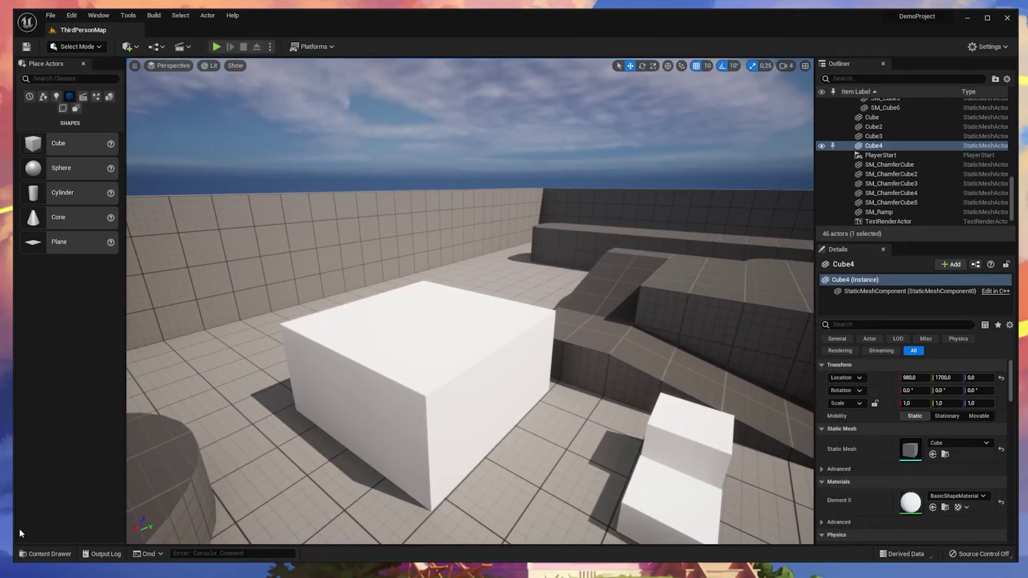
{"action": "left_click", "coordinate": [45, 553]}
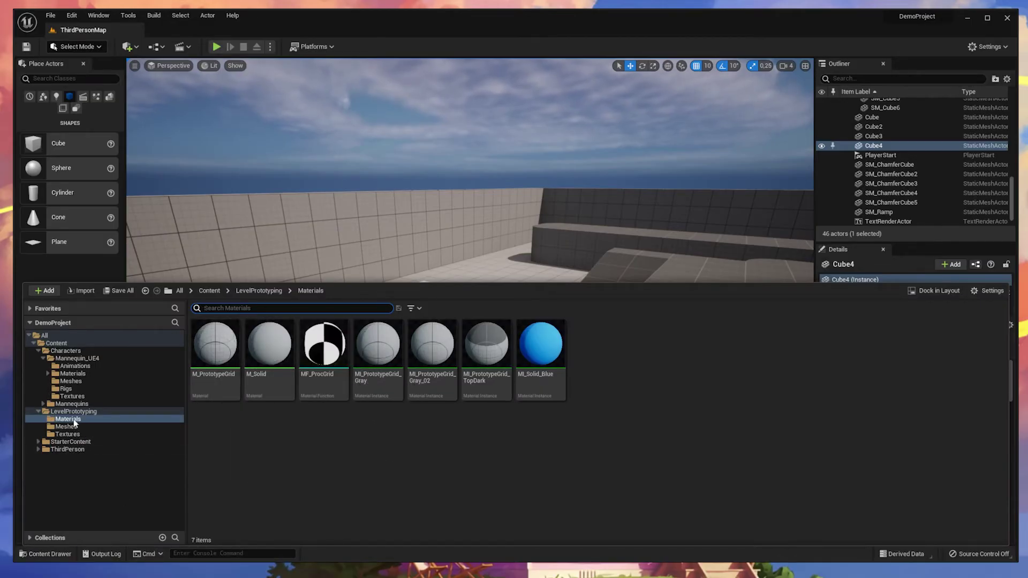
{"action": "mouse_move", "coordinate": [203, 399]}
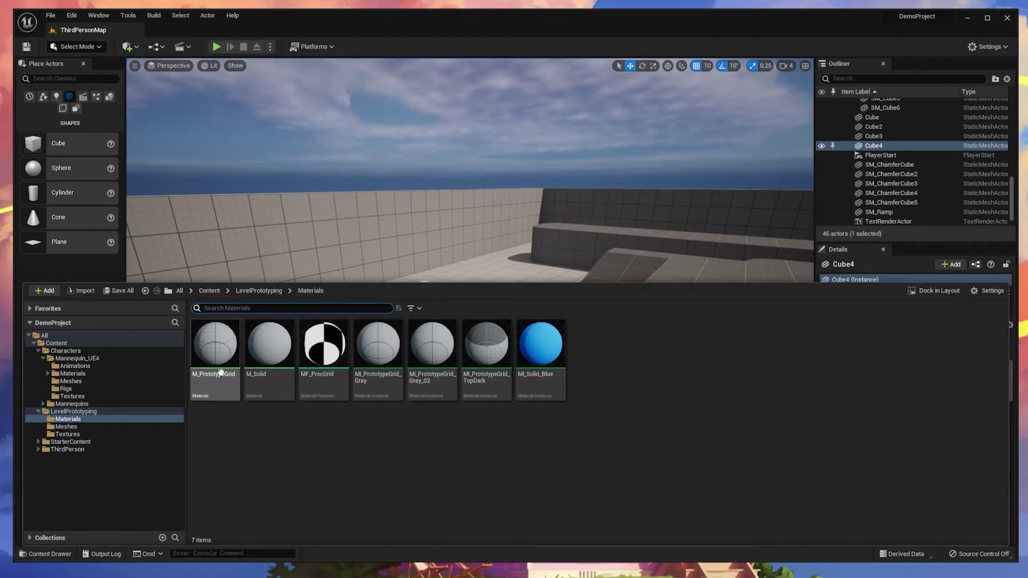
{"action": "mouse_move", "coordinate": [221, 372]}
{"action": "left_mouse_down"}
{"action": "mouse_move", "coordinate": [358, 234]}
{"action": "mouse_move", "coordinate": [616, 123]}
{"action": "mouse_move", "coordinate": [341, 320]}
{"action": "mouse_move", "coordinate": [217, 375]}
{"action": "mouse_move", "coordinate": [224, 355]}
{"action": "left_mouse_up"}
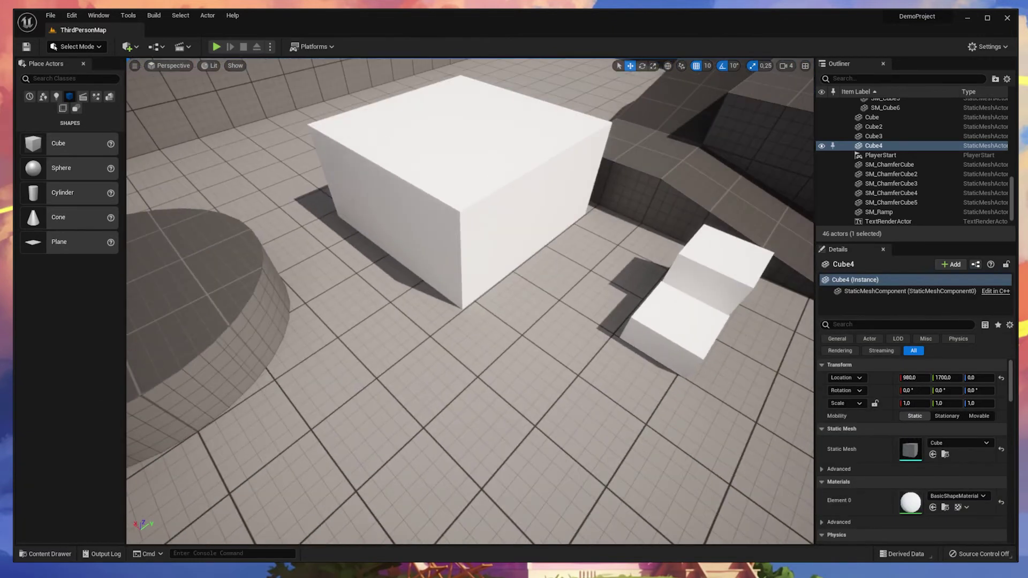
{"action": "left_click", "coordinate": [44, 552]}
{"action": "left_click_drag", "start_coordinate": [221, 362], "coordinate": [453, 188]}
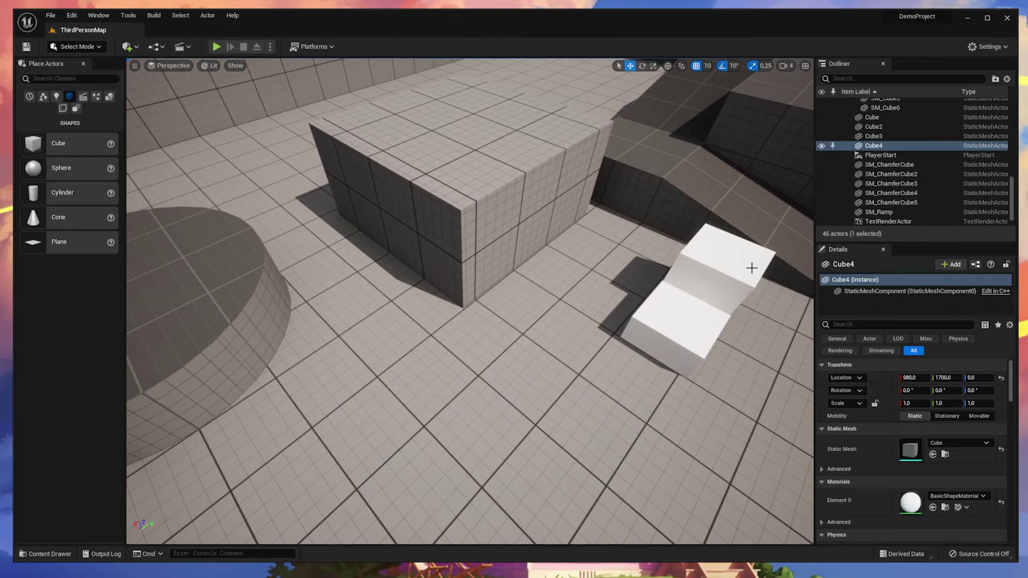
Set the Element 0 material of the taller small white cube to M_Brick_Clay_New.
{"action": "left_click", "coordinate": [730, 267]}
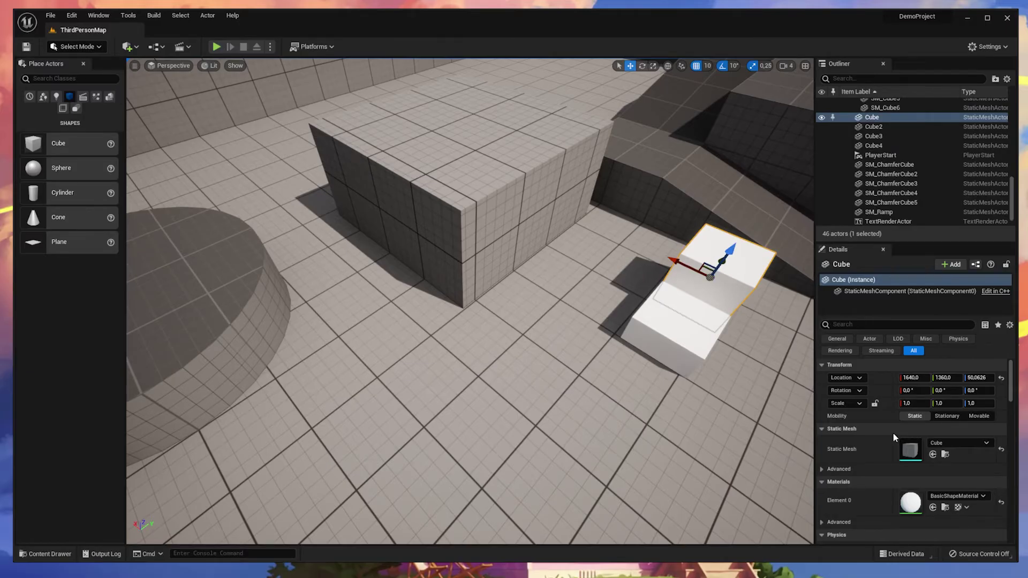
{"action": "scroll", "coordinate": [892, 432], "scroll_direction": "down", "scroll_amount": 2}
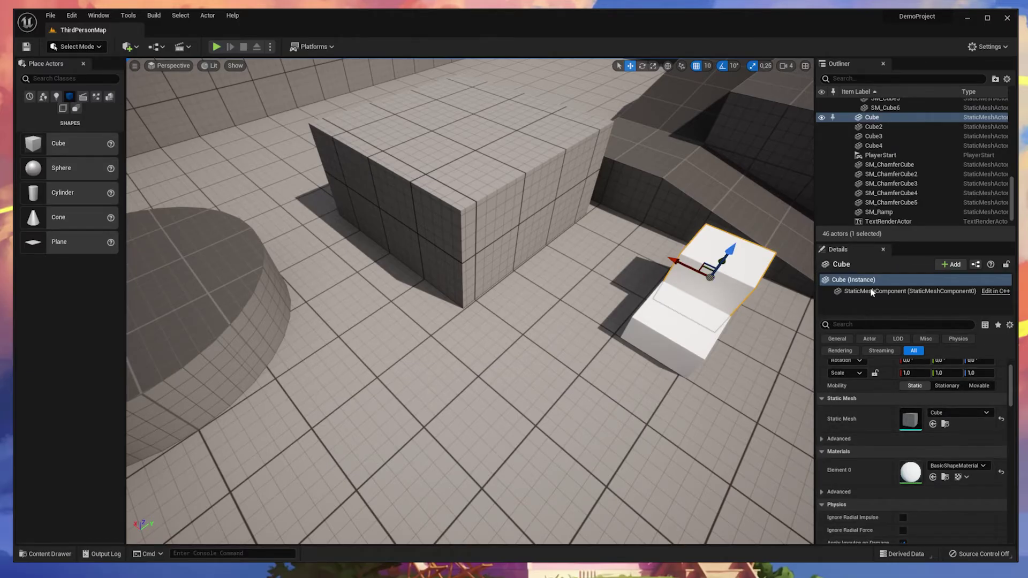
{"action": "left_click", "coordinate": [974, 467]}
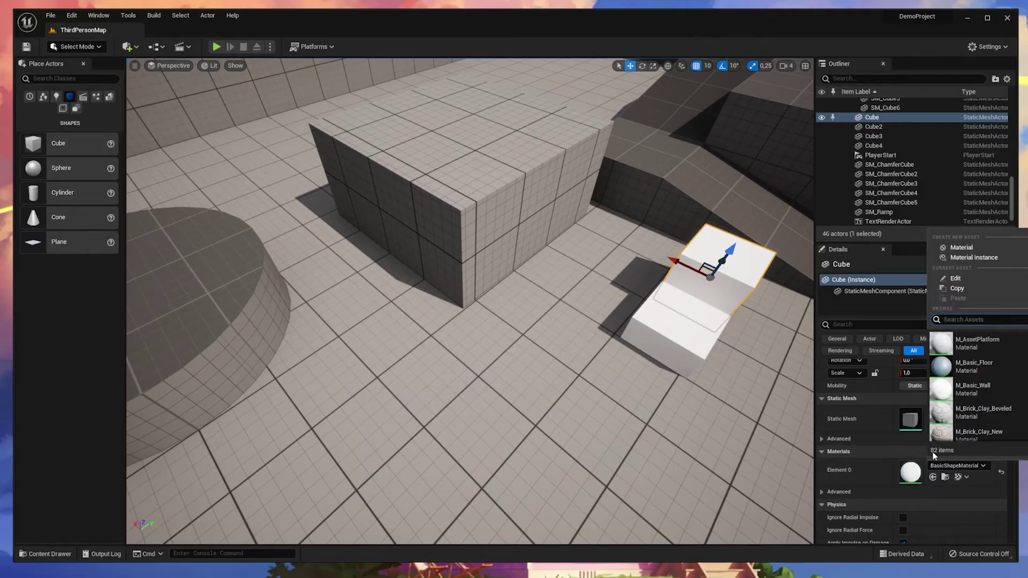
{"action": "scroll", "coordinate": [959, 434], "scroll_direction": "down", "scroll_amount": 5}
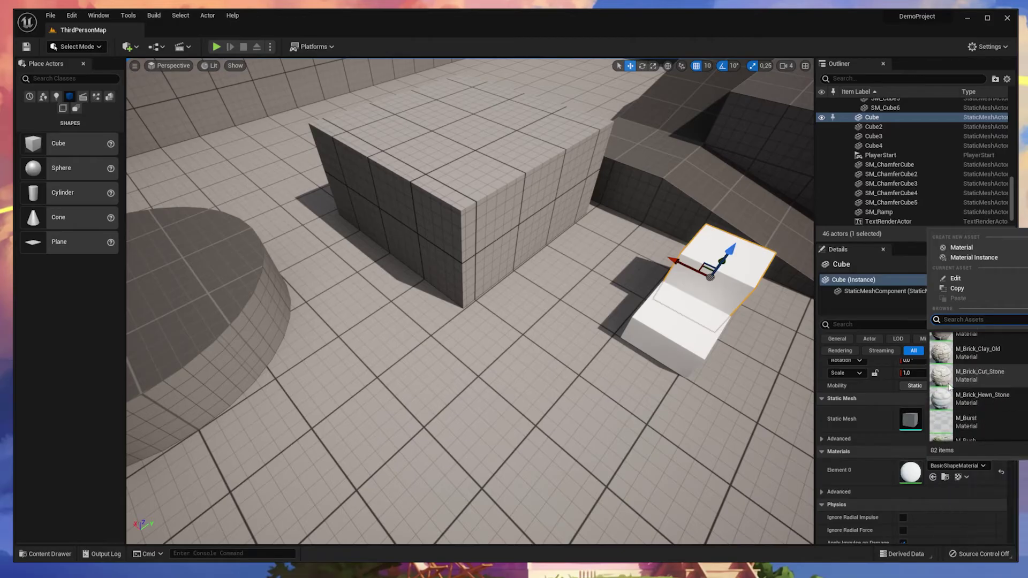
{"action": "scroll", "coordinate": [958, 384], "scroll_direction": "up", "scroll_amount": 2}
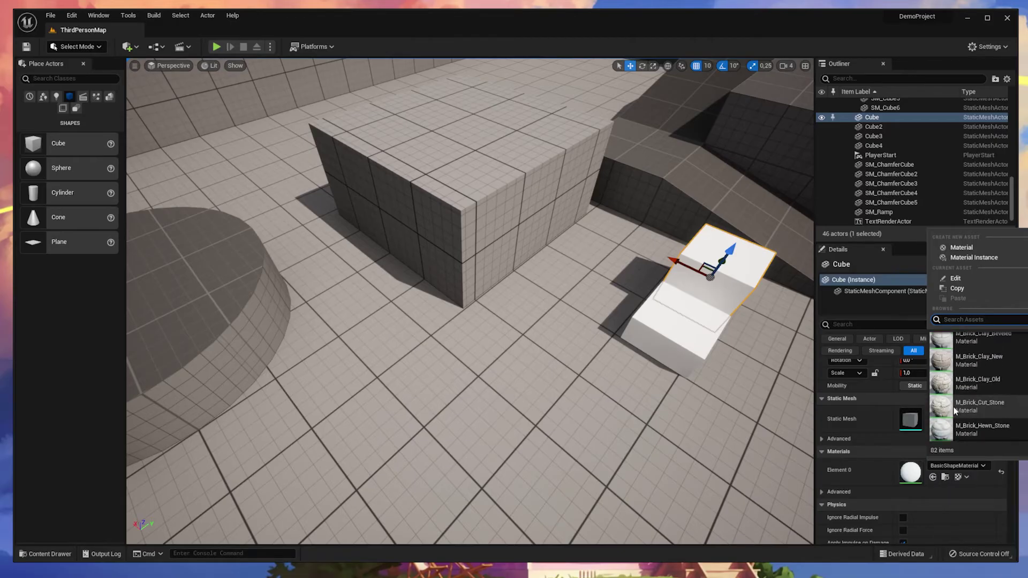
{"action": "left_click", "coordinate": [976, 359]}
Set the Element 0 material of the lower white cube beside the brick one to M_CobbleStone_Pebble.
{"action": "left_click", "coordinate": [702, 297]}
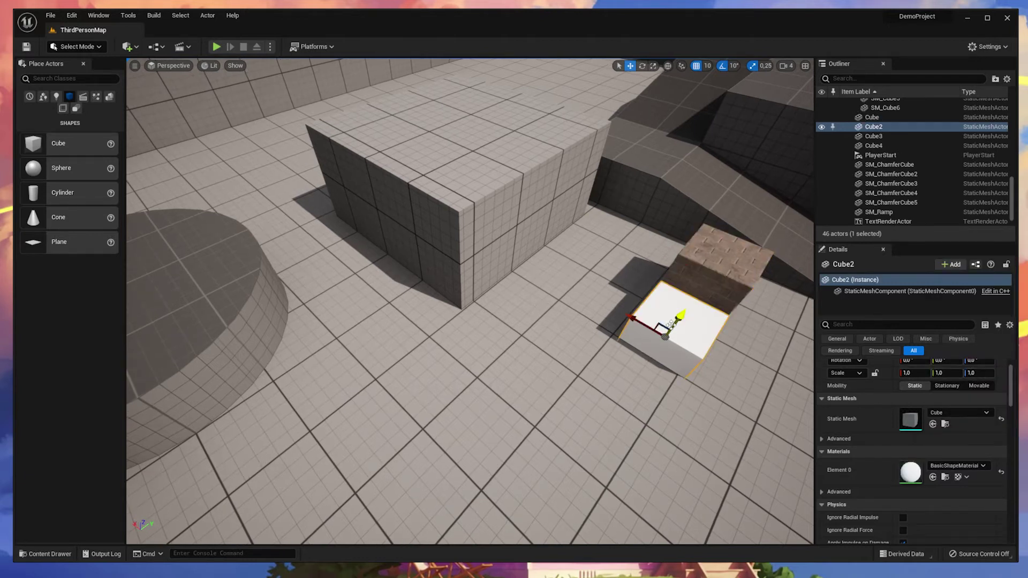
{"action": "left_click", "coordinate": [957, 465]}
{"action": "scroll", "coordinate": [963, 440], "scroll_direction": "down", "scroll_amount": 5}
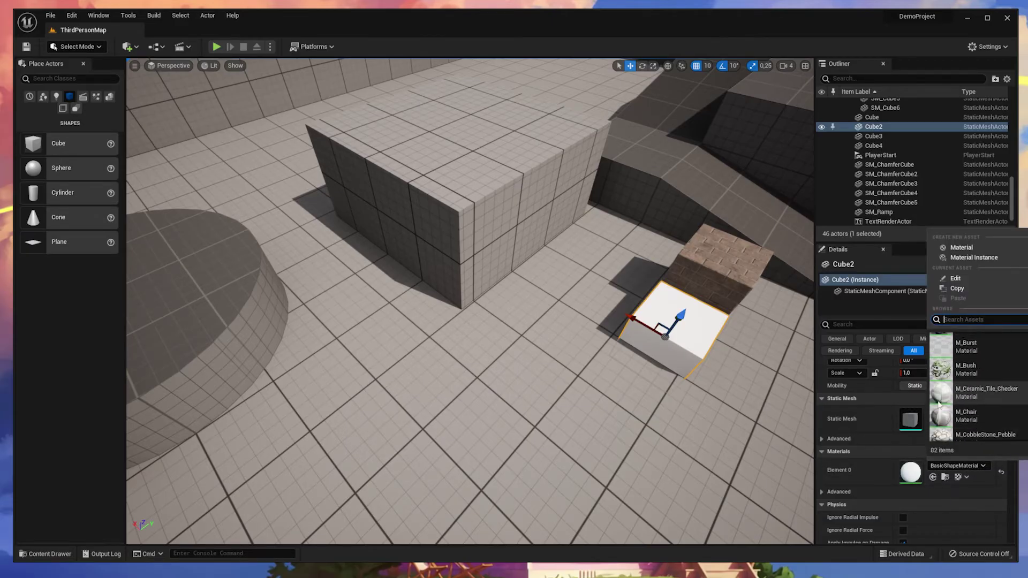
{"action": "left_click", "coordinate": [958, 435]}
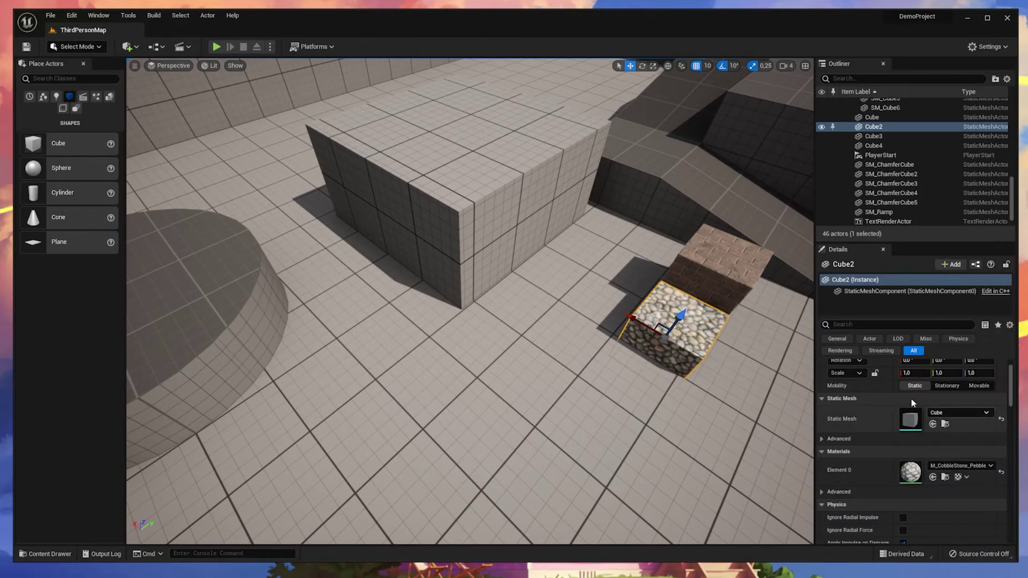
Play-test the level by jumping over the cobblestone and brick cubes onto the large grid block and back down, and end the session.
{"action": "left_click", "coordinate": [216, 48]}
{"action": "key", "text": "w"}
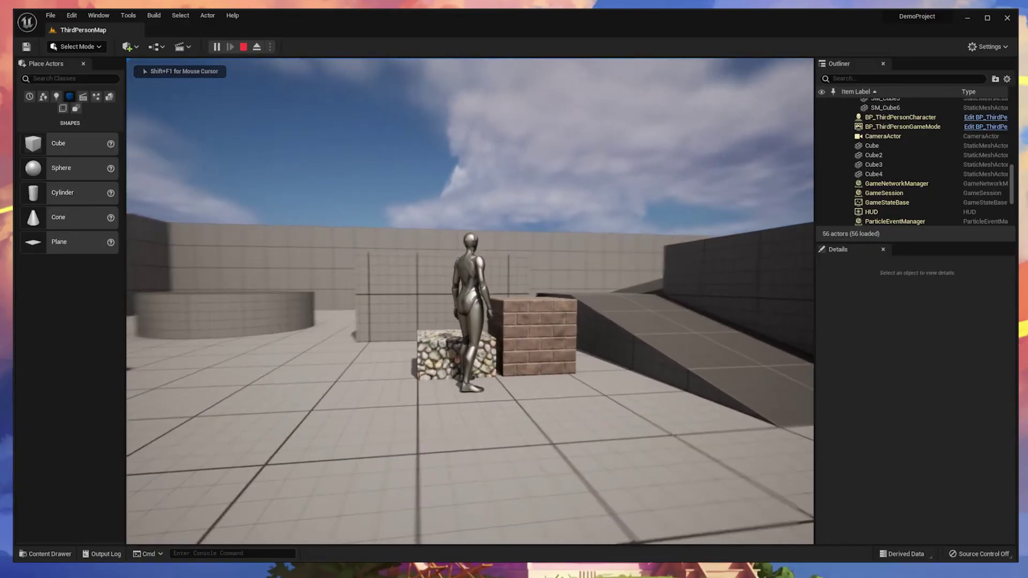
{"action": "key", "text": "space"}
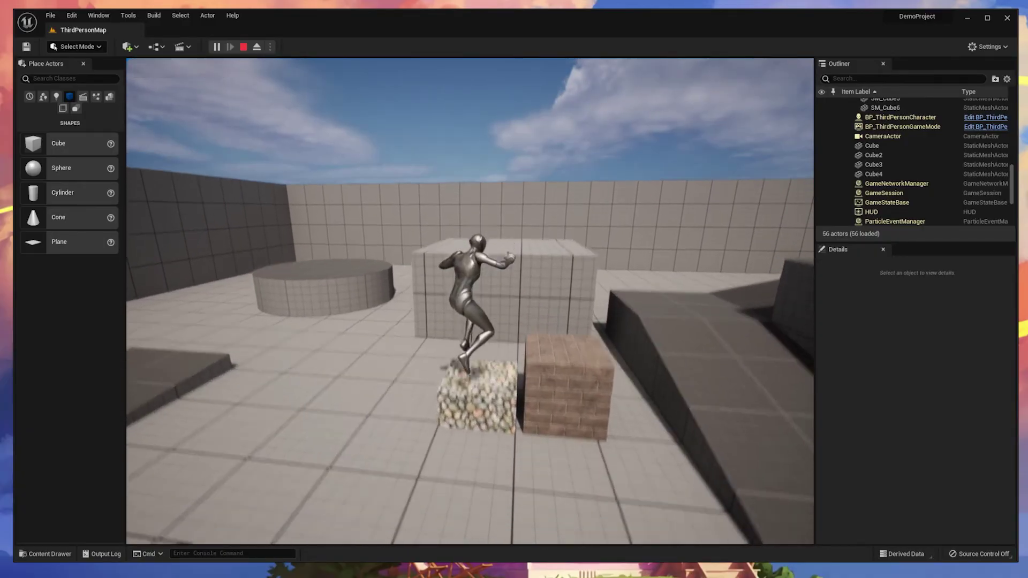
{"action": "key", "text": "space"}
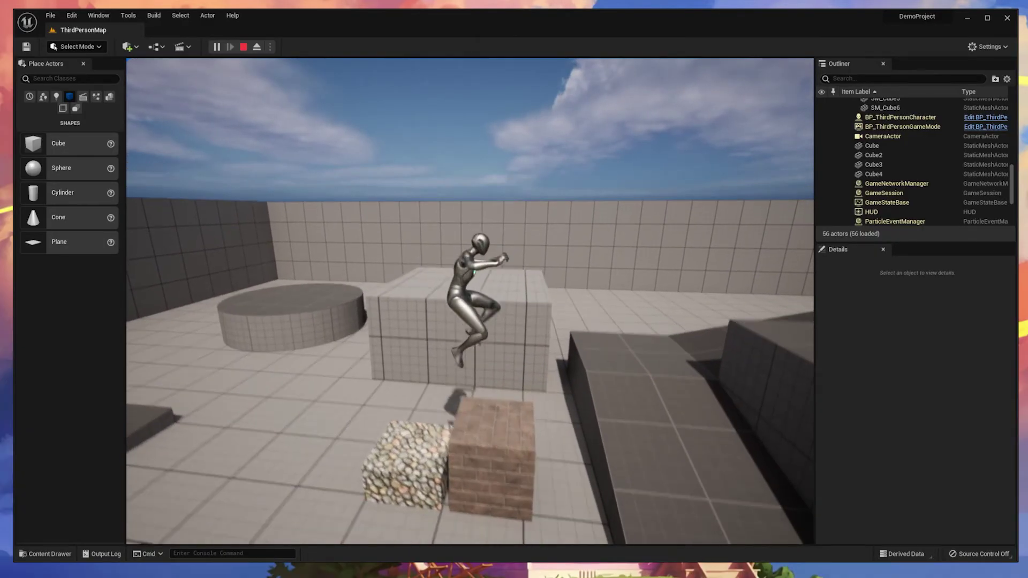
{"action": "key", "text": "space"}
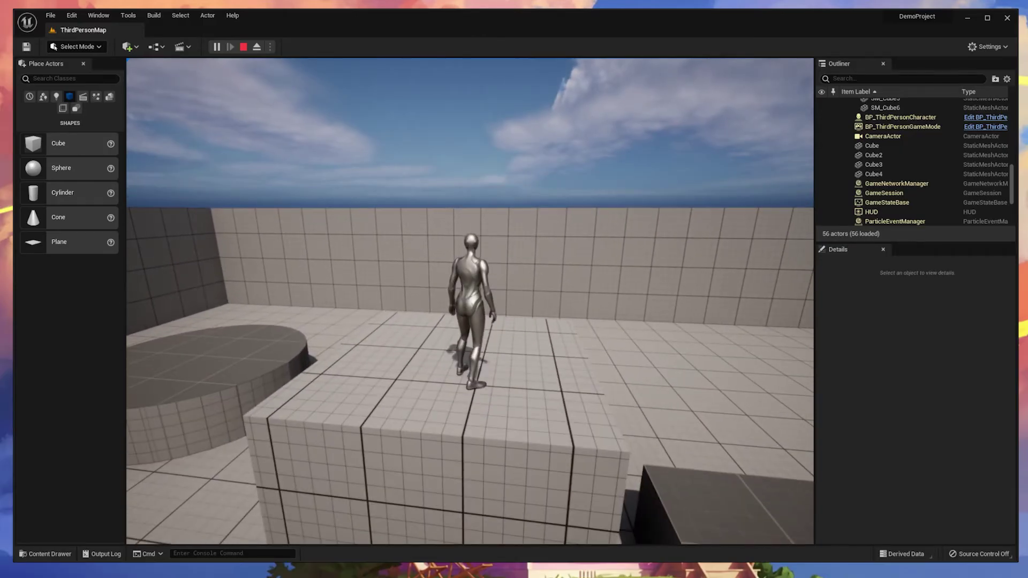
{"action": "key", "text": "s"}
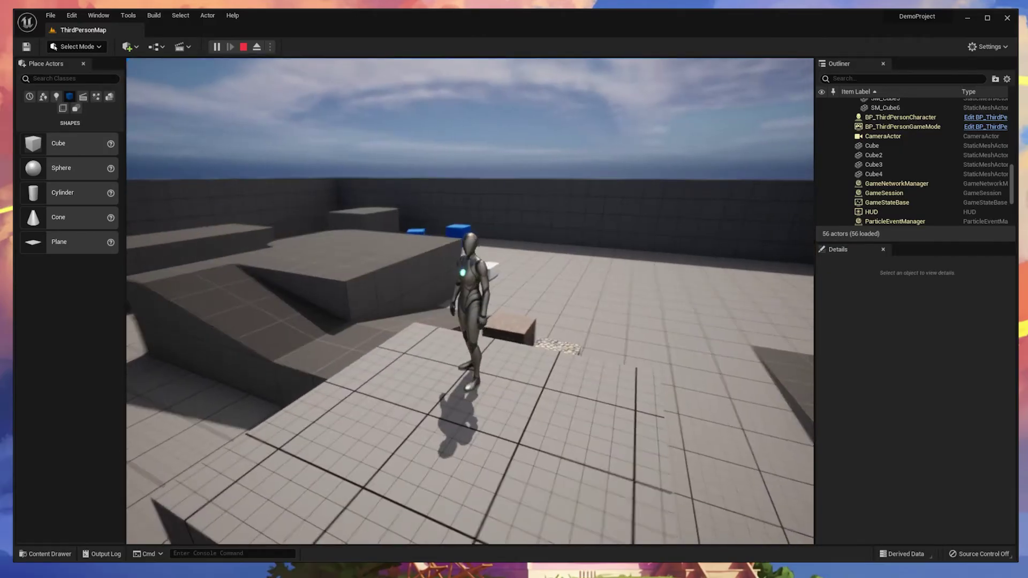
{"action": "key", "text": "w"}
{"action": "key", "text": "space"}
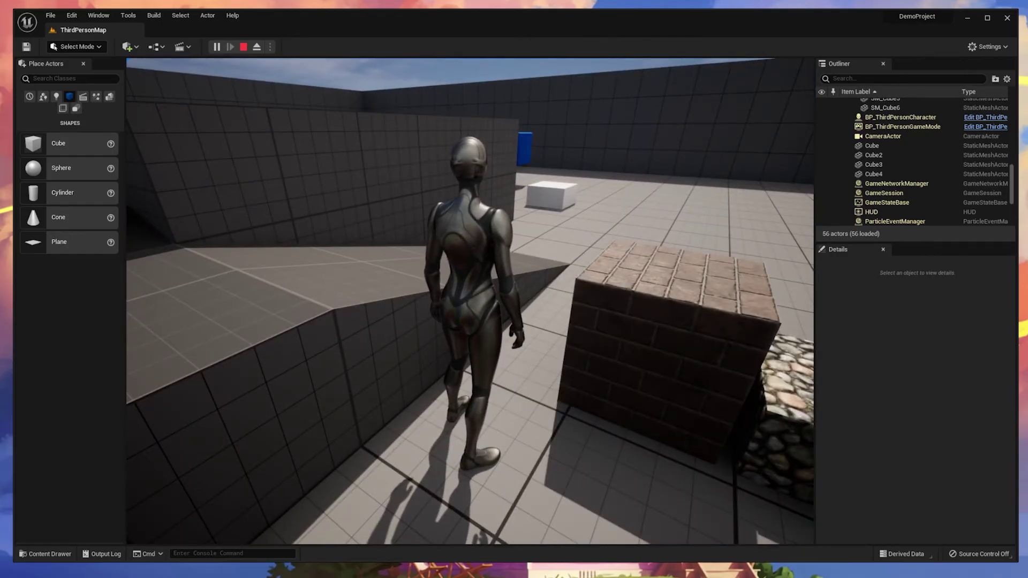
{"action": "key", "text": "Escape"}
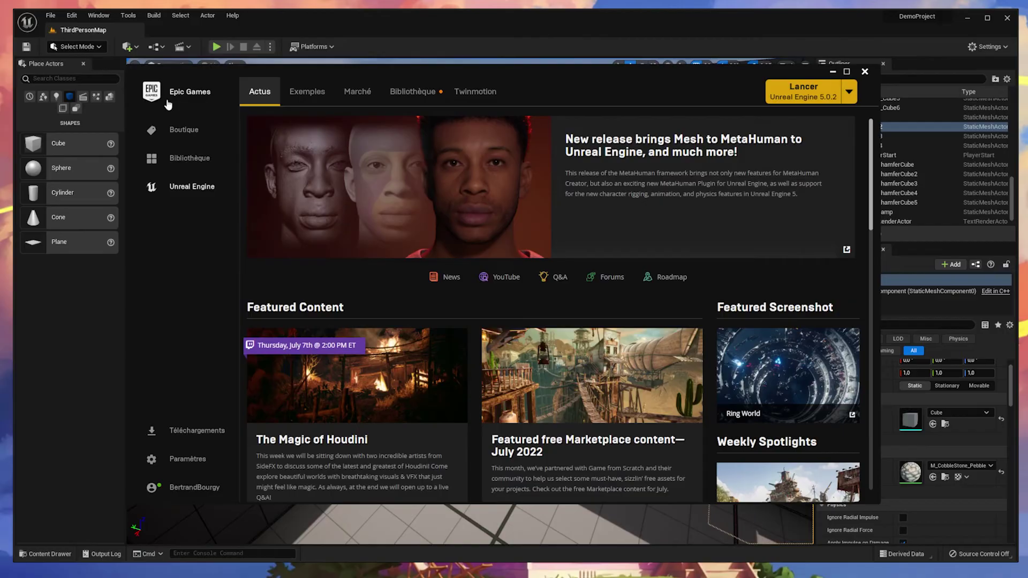
Switch to the Epic Games Launcher and open the Unreal Engine Marketplace.
{"action": "left_click", "coordinate": [403, 96]}
{"action": "left_click", "coordinate": [355, 102]}
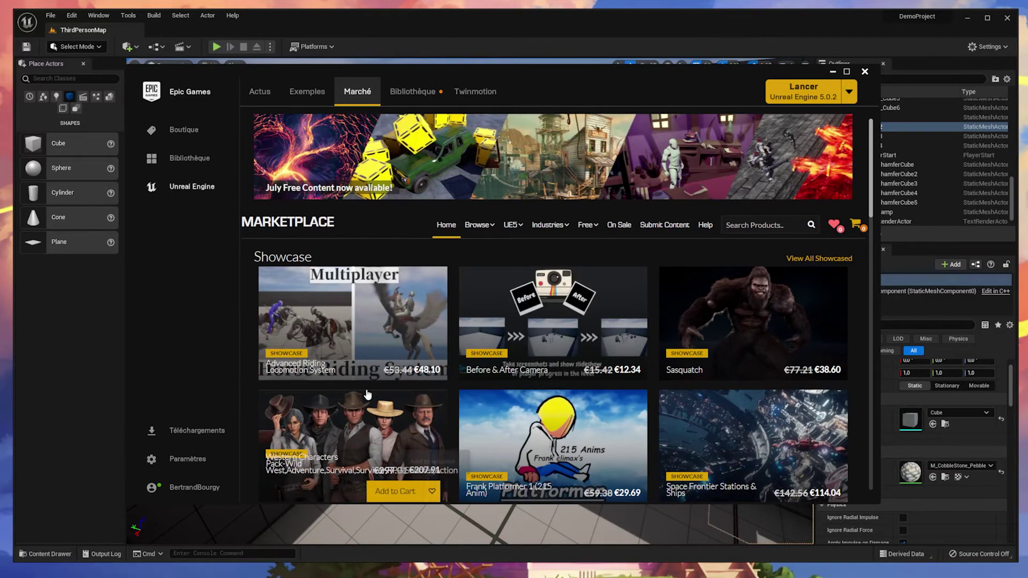
Browse the marketplace home page and show the Permanently Free Collection of products.
{"action": "scroll", "coordinate": [367, 394], "scroll_direction": "down", "scroll_amount": 5}
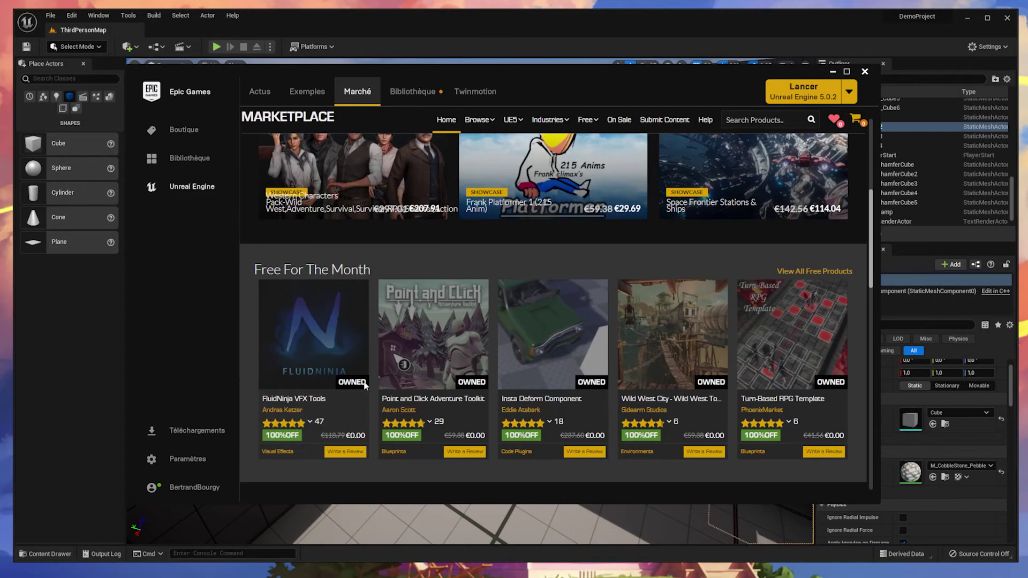
{"action": "scroll", "coordinate": [319, 309], "scroll_direction": "up", "scroll_amount": 6}
{"action": "mouse_move", "coordinate": [547, 226]}
{"action": "mouse_move", "coordinate": [578, 233]}
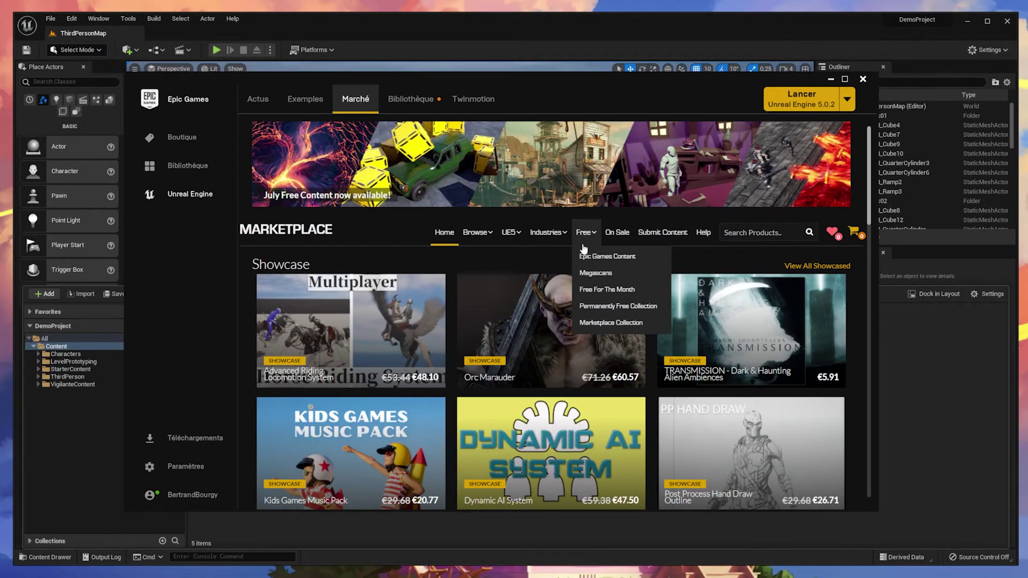
{"action": "left_click", "coordinate": [623, 307]}
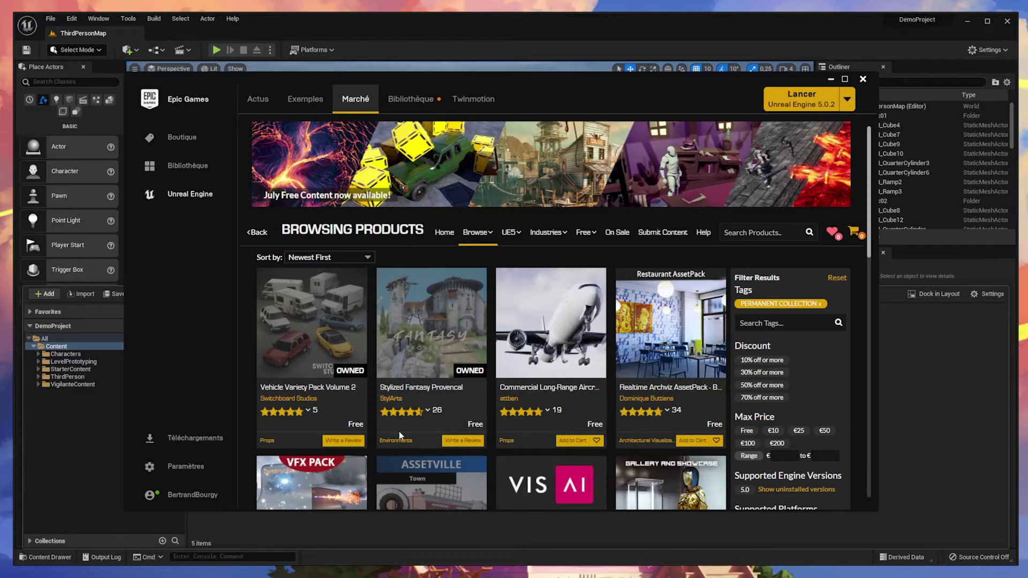
Look through the permanently free products and open the Quadruped Fantasy Creatures pack.
{"action": "scroll", "coordinate": [396, 431], "scroll_direction": "down", "scroll_amount": 5}
{"action": "scroll", "coordinate": [553, 406], "scroll_direction": "down", "scroll_amount": 6}
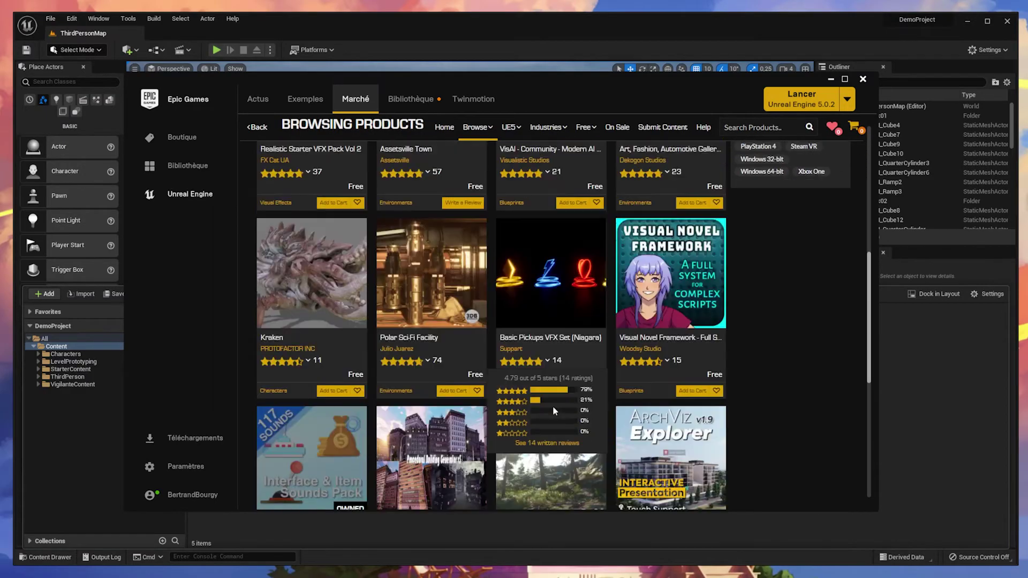
{"action": "scroll", "coordinate": [658, 438], "scroll_direction": "up", "scroll_amount": 6}
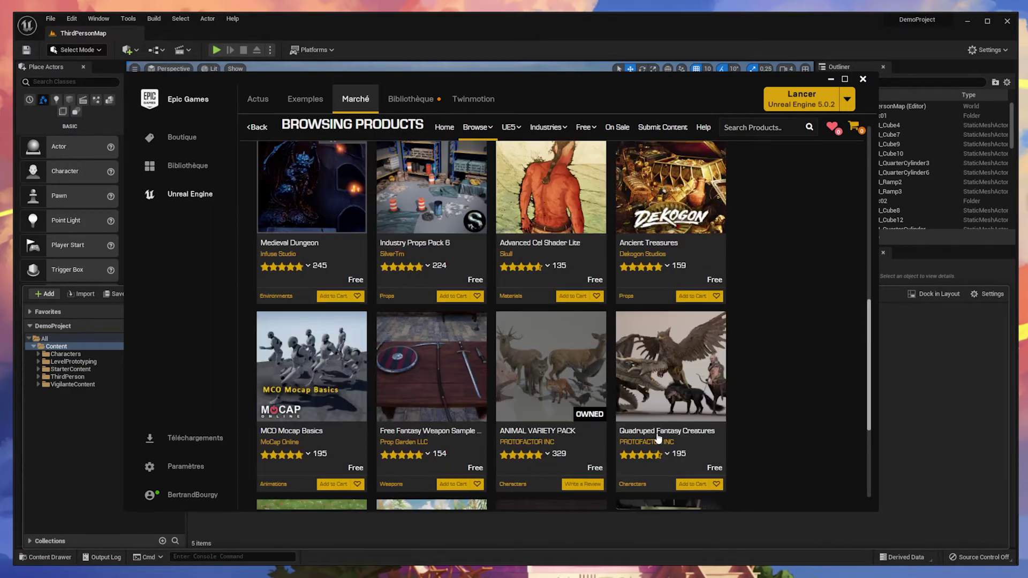
{"action": "scroll", "coordinate": [685, 440], "scroll_direction": "down", "scroll_amount": 1}
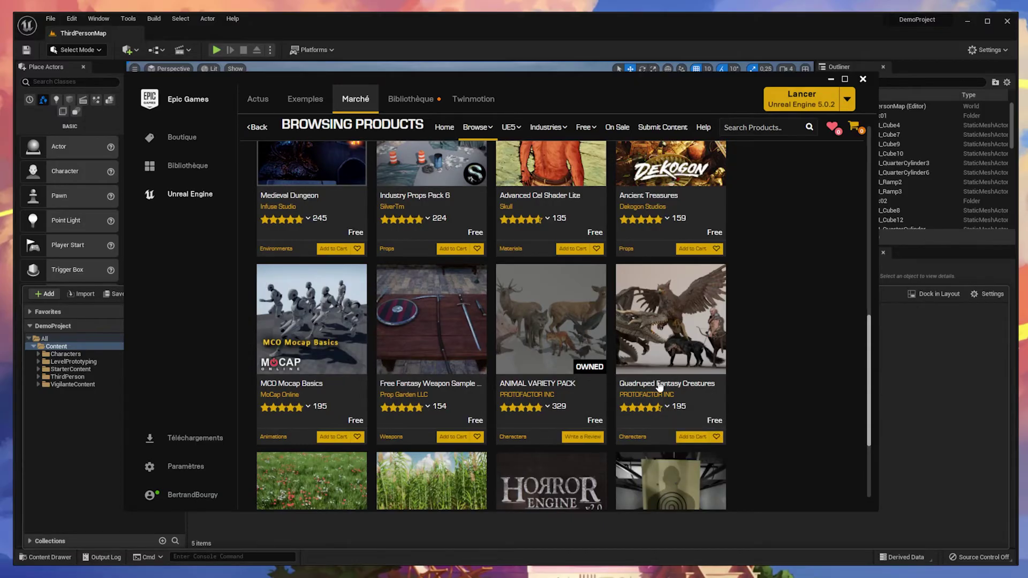
{"action": "left_click", "coordinate": [697, 385]}
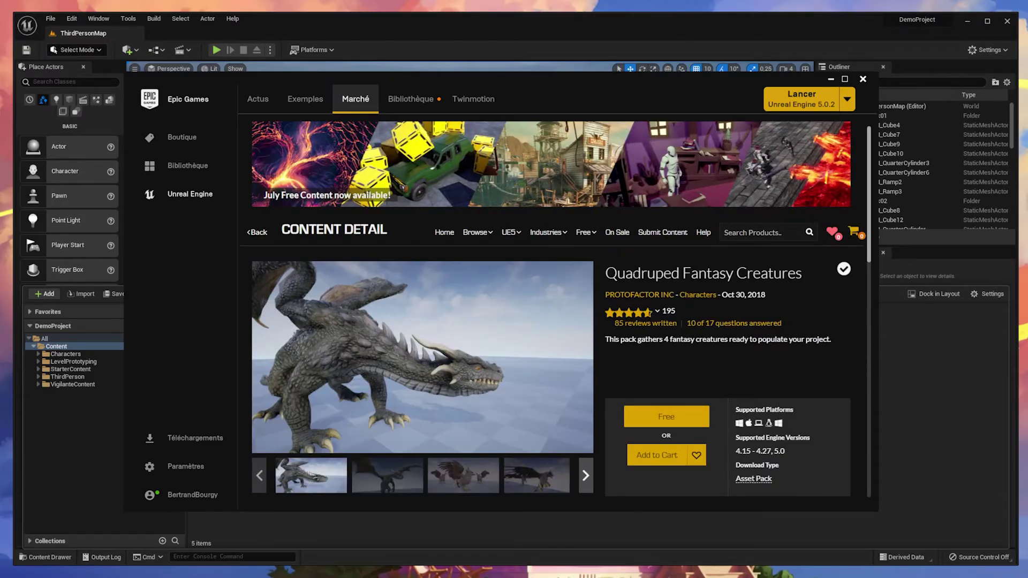
Search the marketplace for "Quadruped Fantasy Creatures" using the copied product title and open the pack's page from the results.
{"action": "left_click_drag", "start_coordinate": [612, 287], "coordinate": [785, 287]}
{"action": "key", "text": "ctrl+c"}
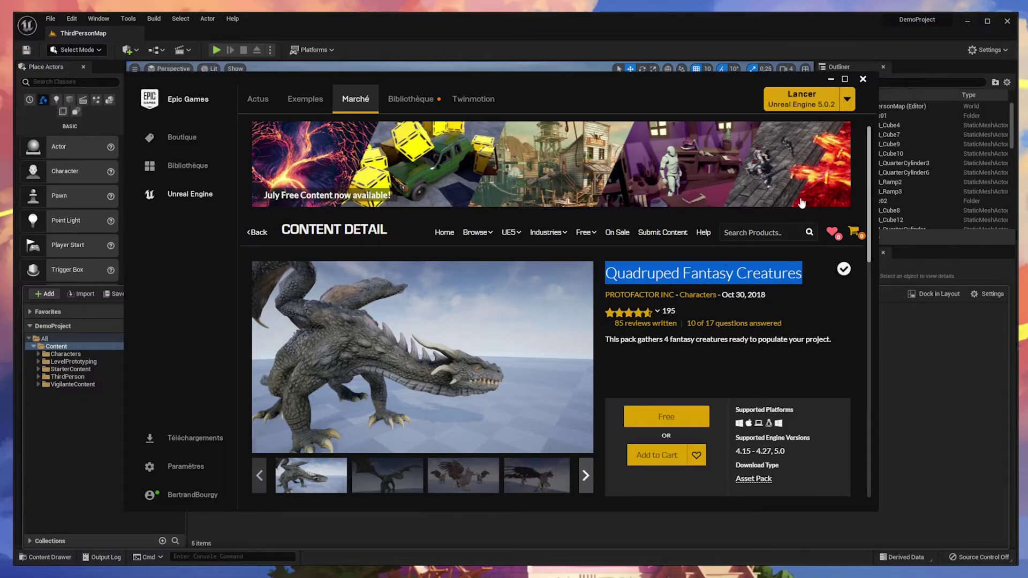
{"action": "left_click", "coordinate": [725, 232]}
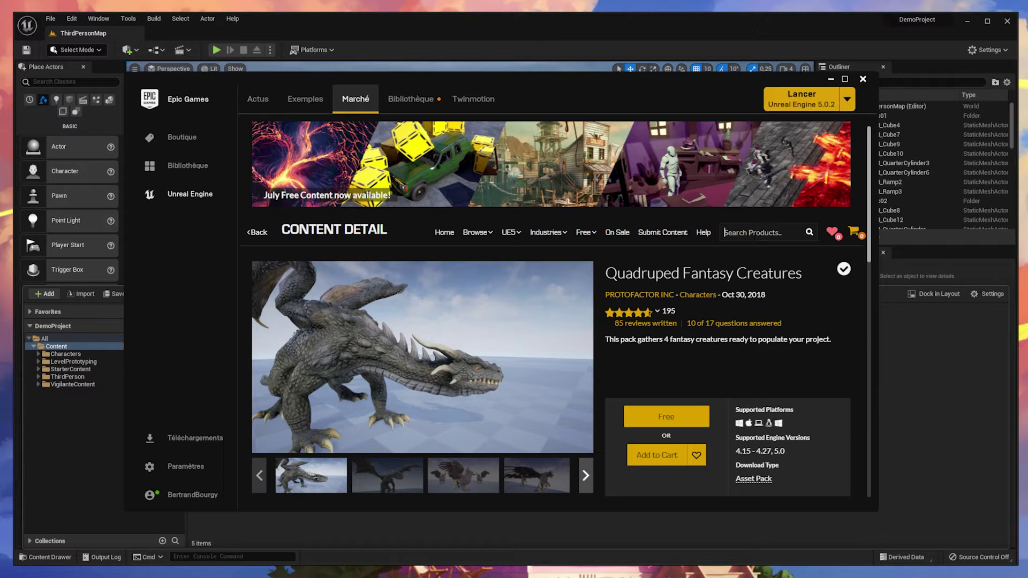
{"action": "key", "text": "ctrl+v"}
{"action": "key", "text": "Return"}
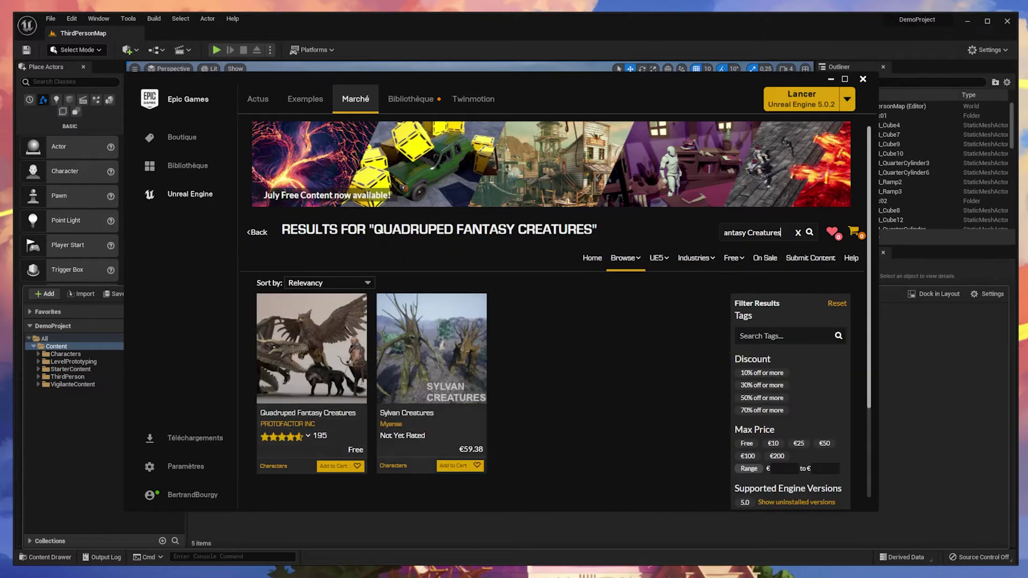
{"action": "left_click", "coordinate": [327, 348]}
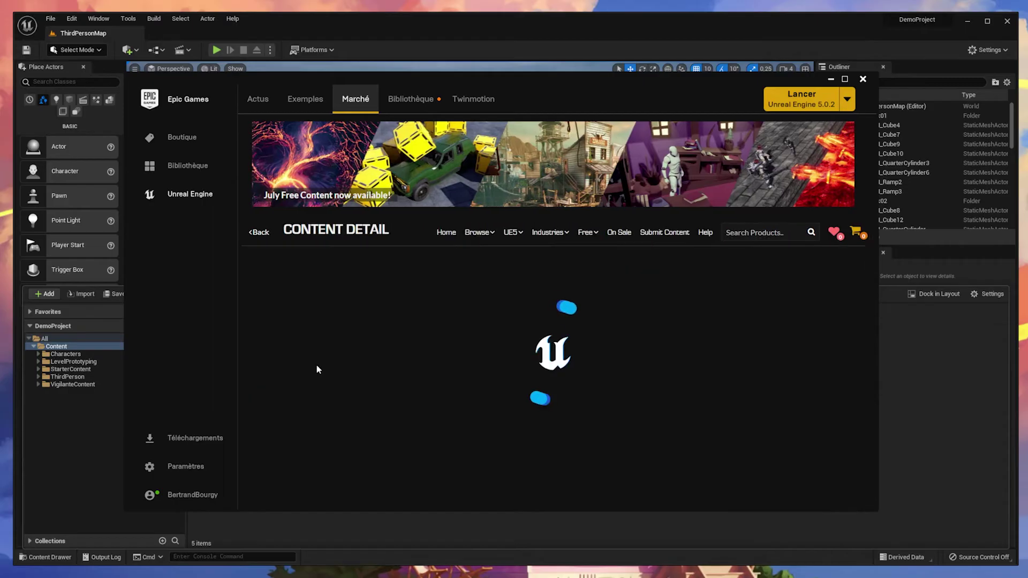
Acquire the free Quadruped Fantasy Creatures pack and add it to DemoProject.
{"action": "left_click", "coordinate": [666, 416]}
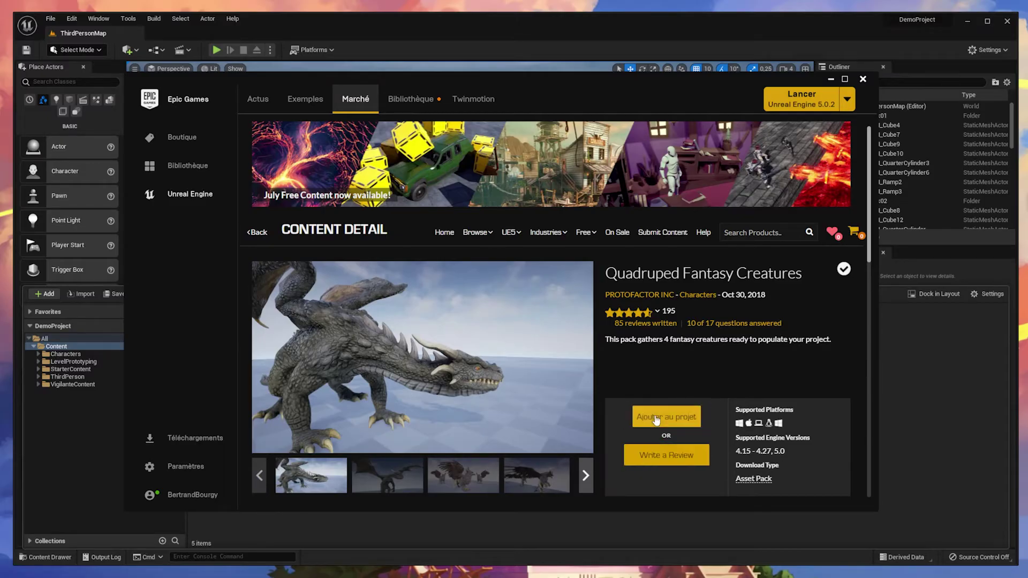
{"action": "left_click", "coordinate": [695, 419]}
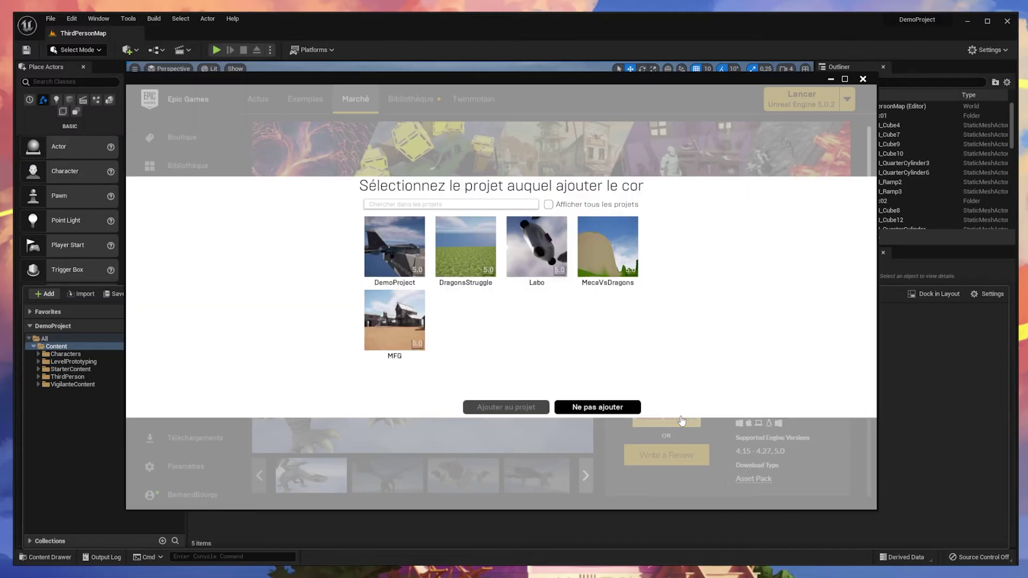
{"action": "left_click", "coordinate": [404, 262]}
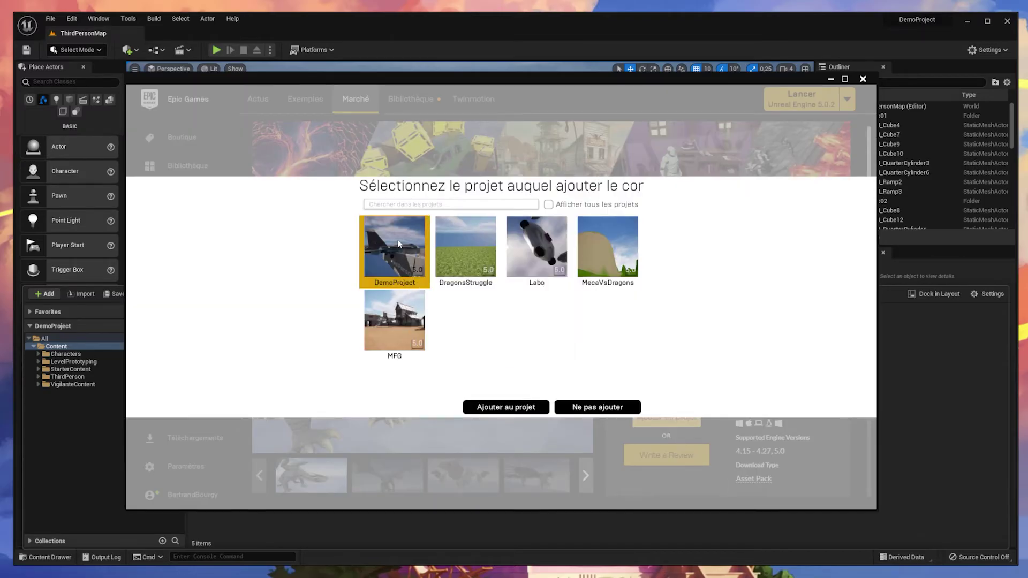
{"action": "left_click", "coordinate": [493, 403]}
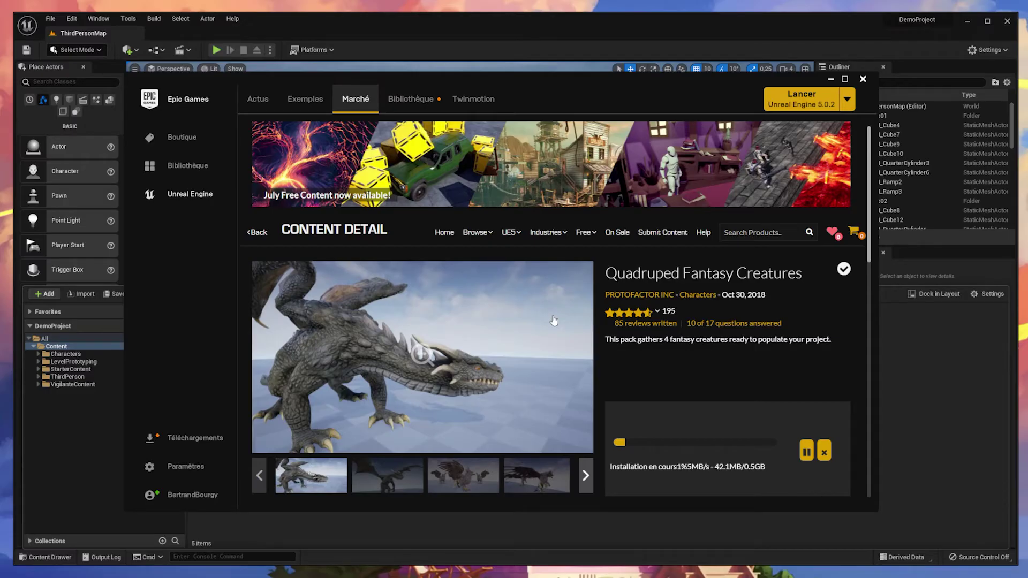
{"action": "scroll", "coordinate": [506, 465], "scroll_direction": "down", "scroll_amount": 1}
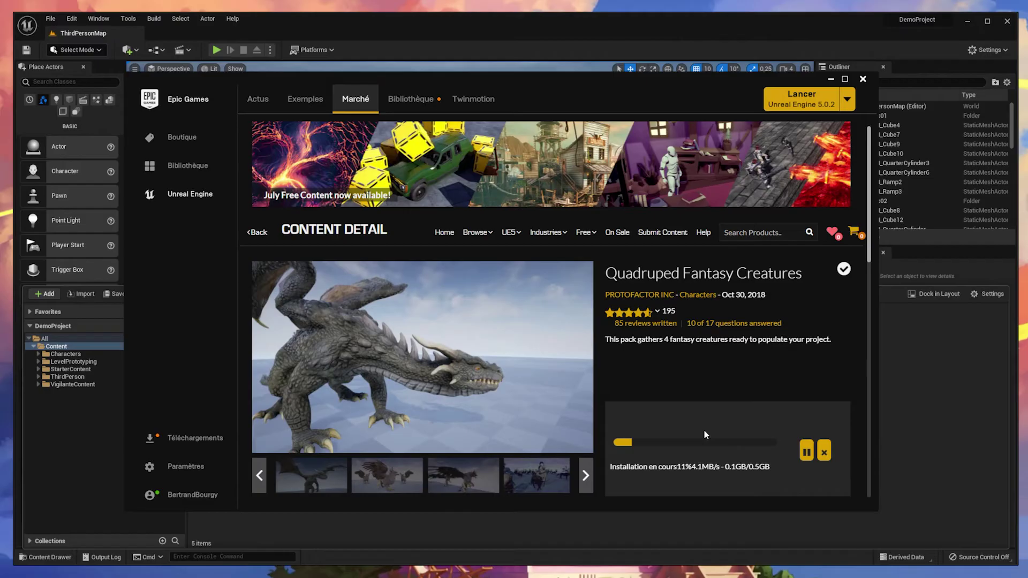
Switch to the Unreal Editor and open the Meshes folder inside QuadrapedCreatures/Griffon in the project content.
{"action": "left_click", "coordinate": [50, 475]}
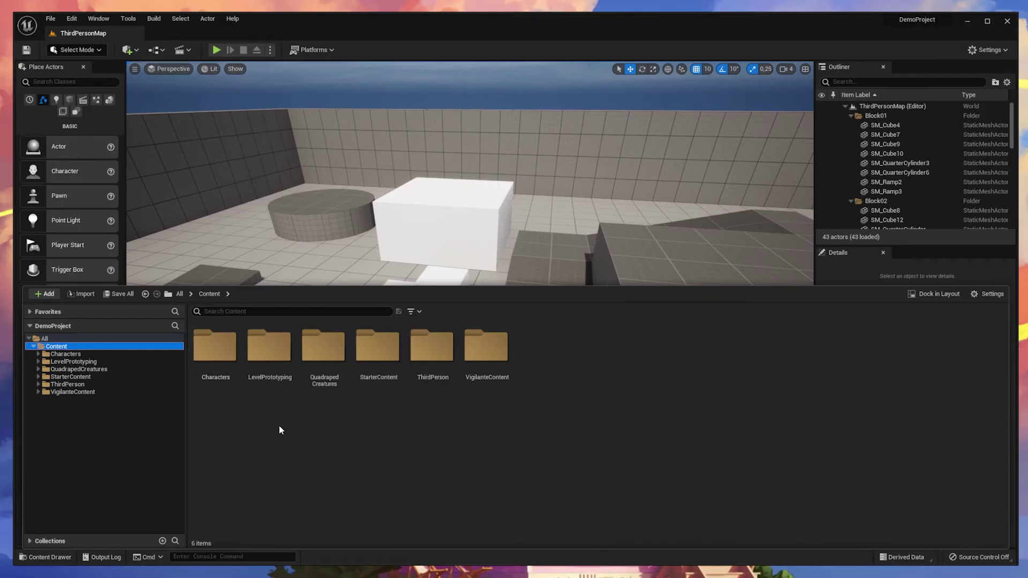
{"action": "left_click", "coordinate": [316, 387]}
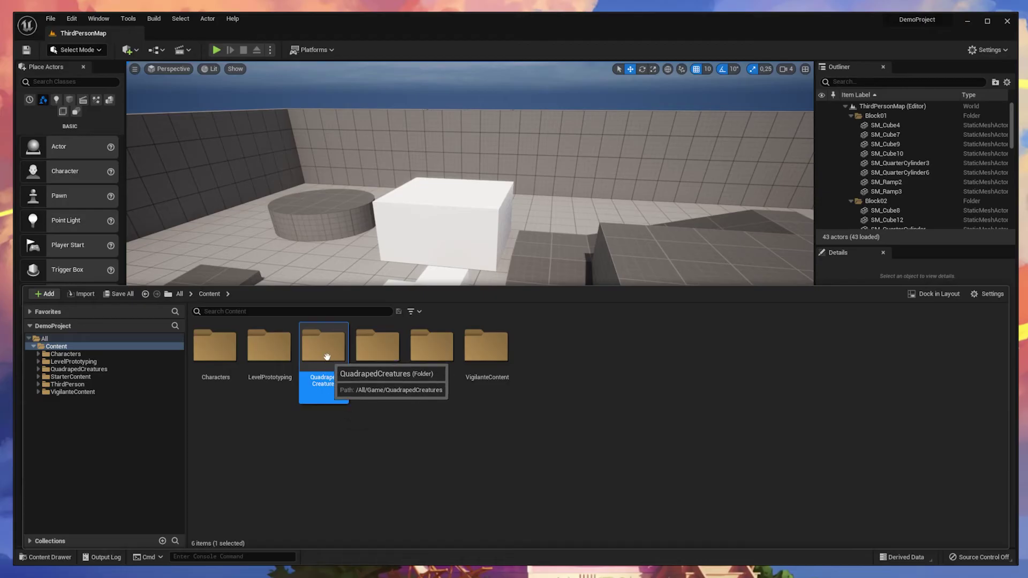
{"action": "double_click", "coordinate": [325, 356]}
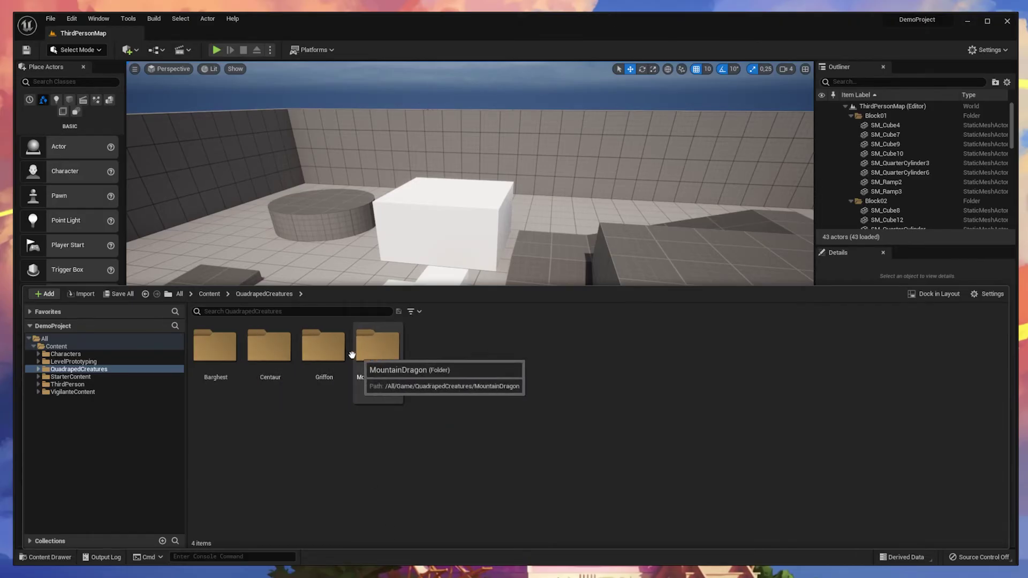
{"action": "double_click", "coordinate": [316, 354]}
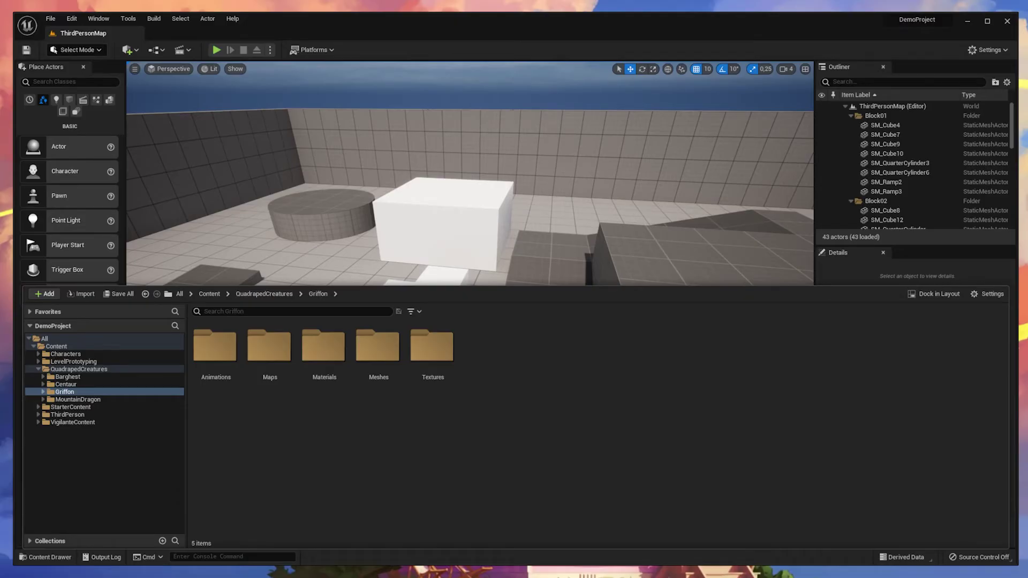
{"action": "left_click", "coordinate": [399, 351]}
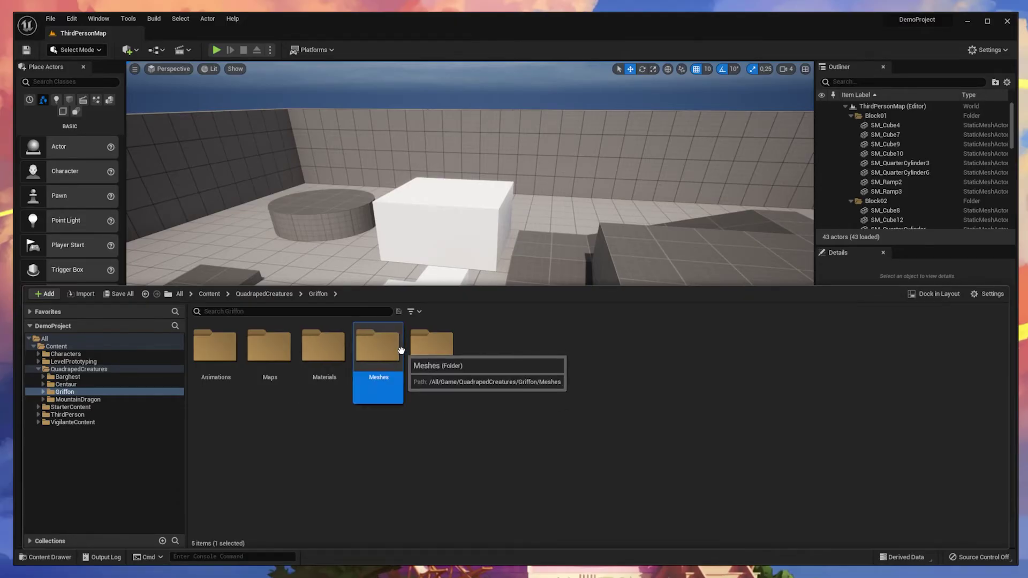
{"action": "double_click", "coordinate": [401, 351]}
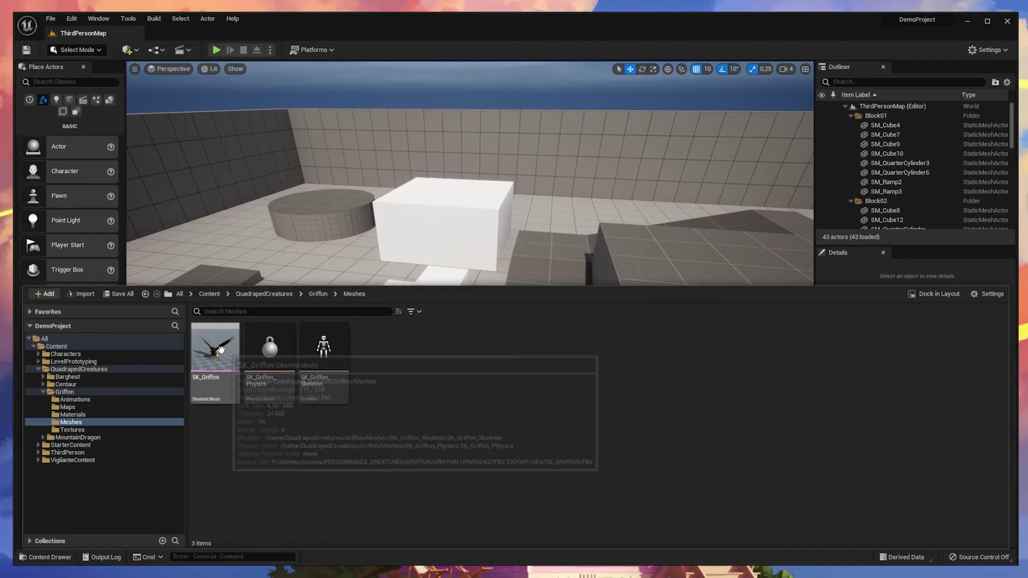
Place the SK_Griffon skeletal mesh on the level floor at about X 1250, Y 1230, Z 0.
{"action": "left_click", "coordinate": [239, 336]}
{"action": "left_click_drag", "start_coordinate": [243, 335], "coordinate": [292, 436]}
{"action": "right_click_drag", "start_coordinate": [292, 436], "coordinate": [316, 484]}
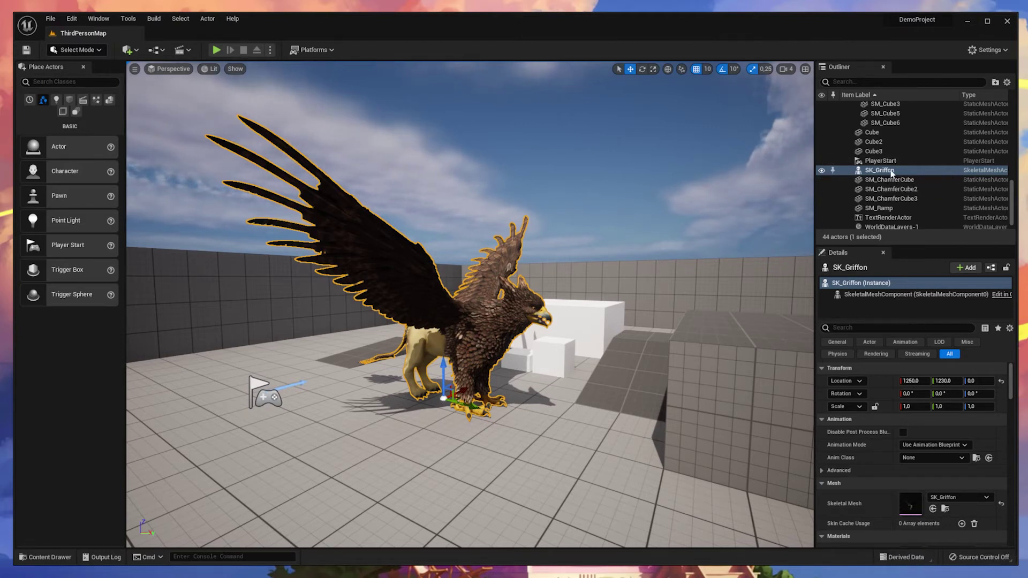
{"action": "right_click_drag", "start_coordinate": [563, 495], "coordinate": [298, 239]}
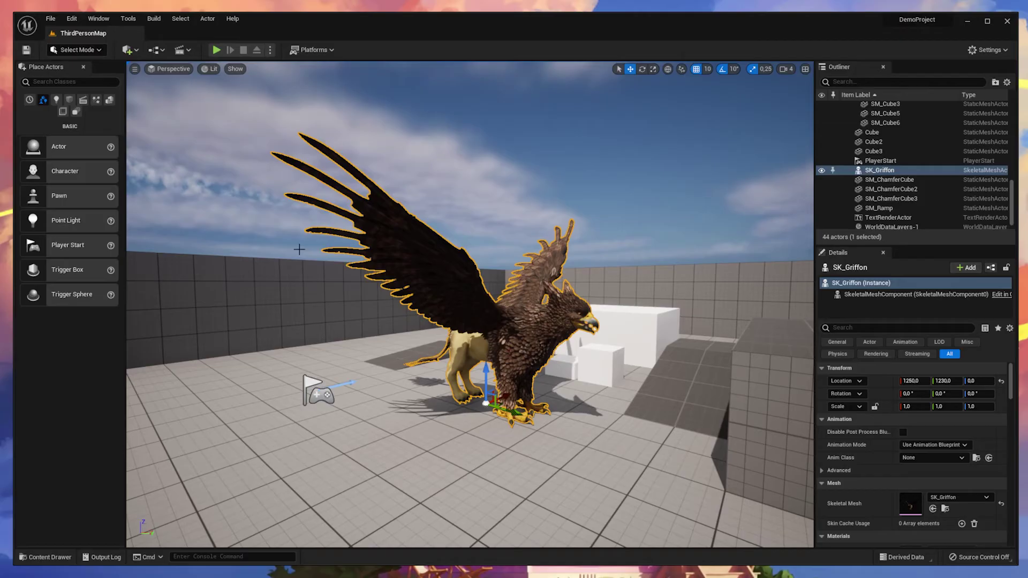
Play the level, run the character around the griffon to examine it in game, and stop the play session.
{"action": "left_click", "coordinate": [217, 50]}
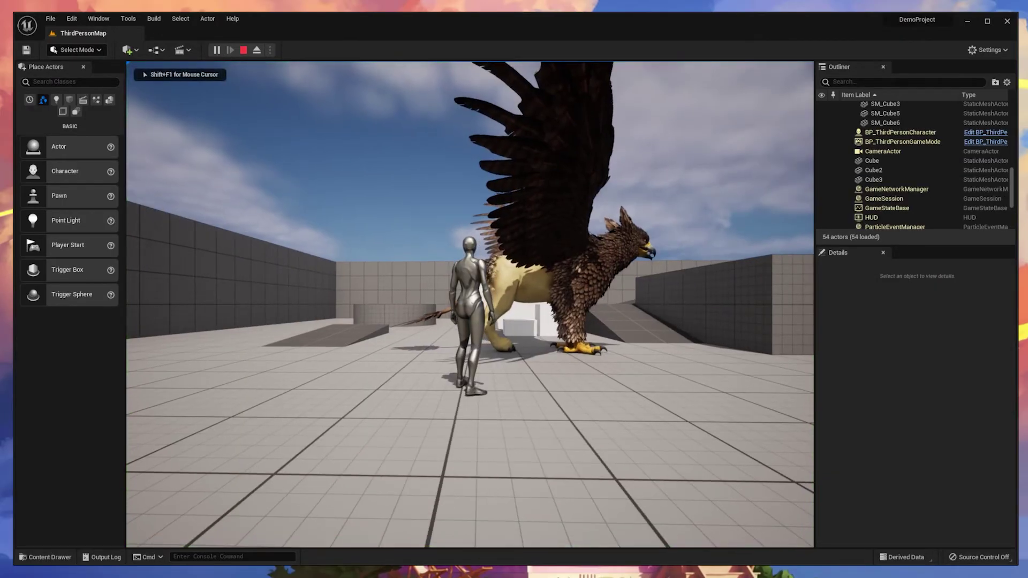
{"action": "key", "text": "a"}
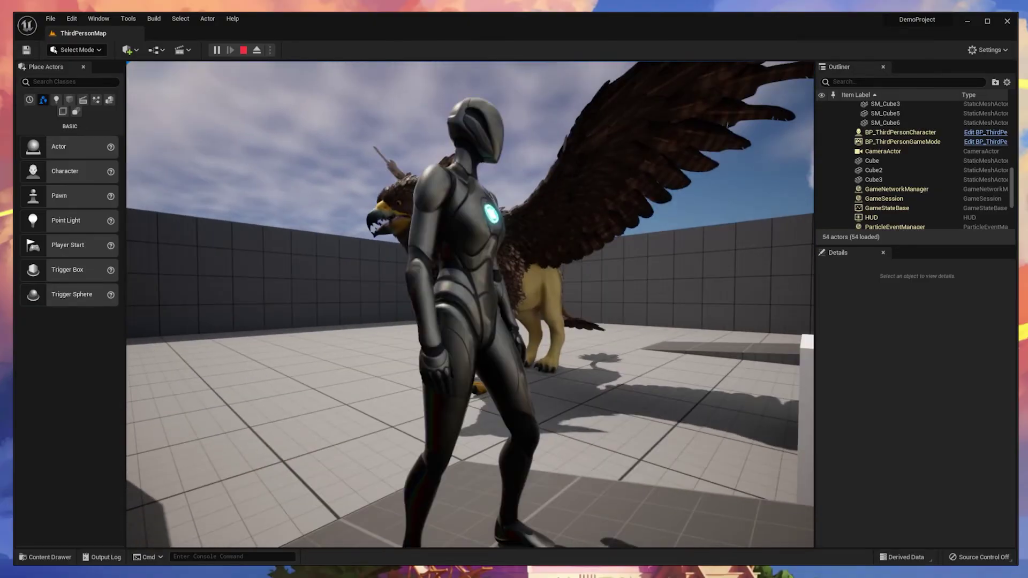
{"action": "key", "text": "w"}
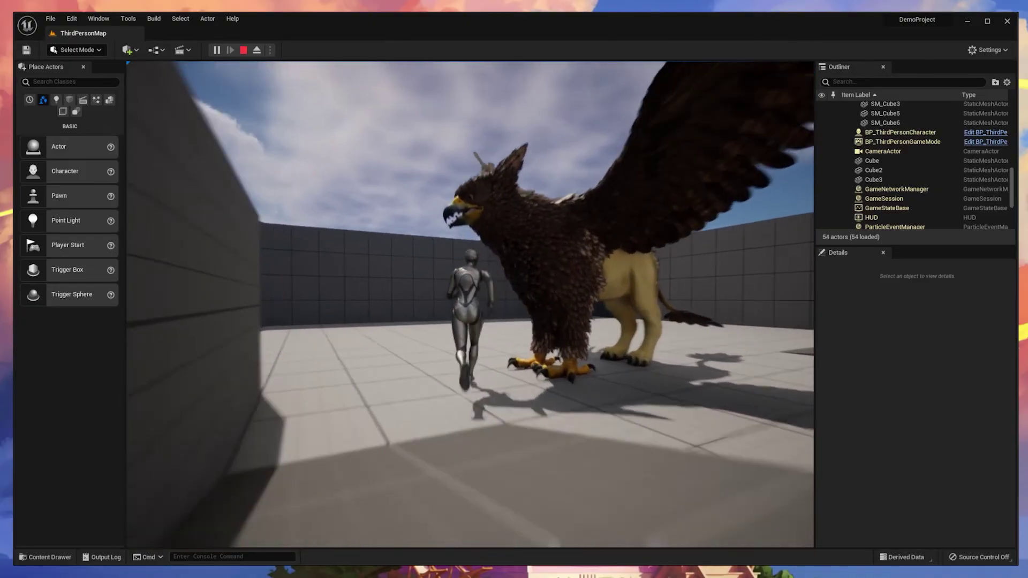
{"action": "key", "text": "w"}
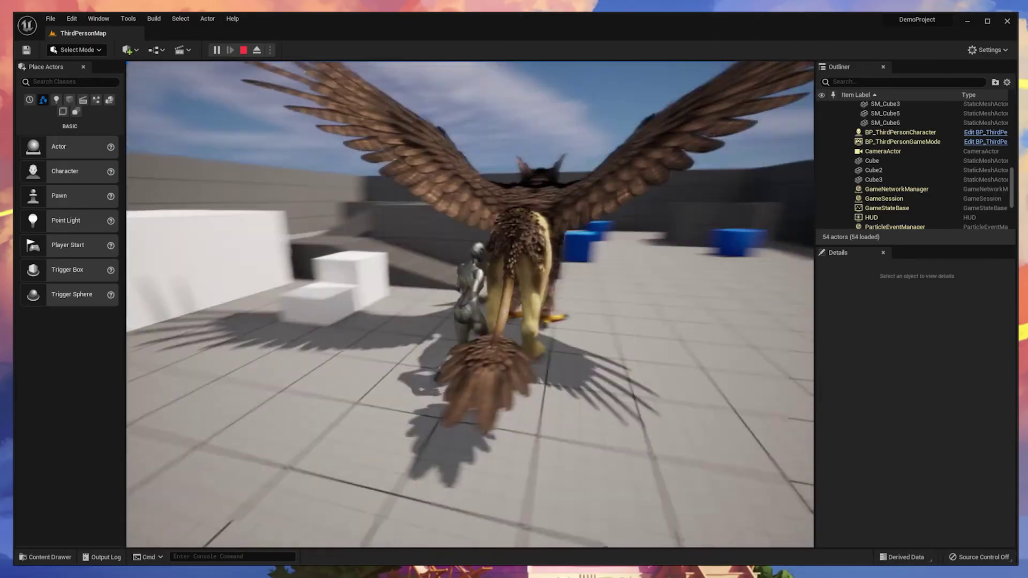
{"action": "key", "text": "a"}
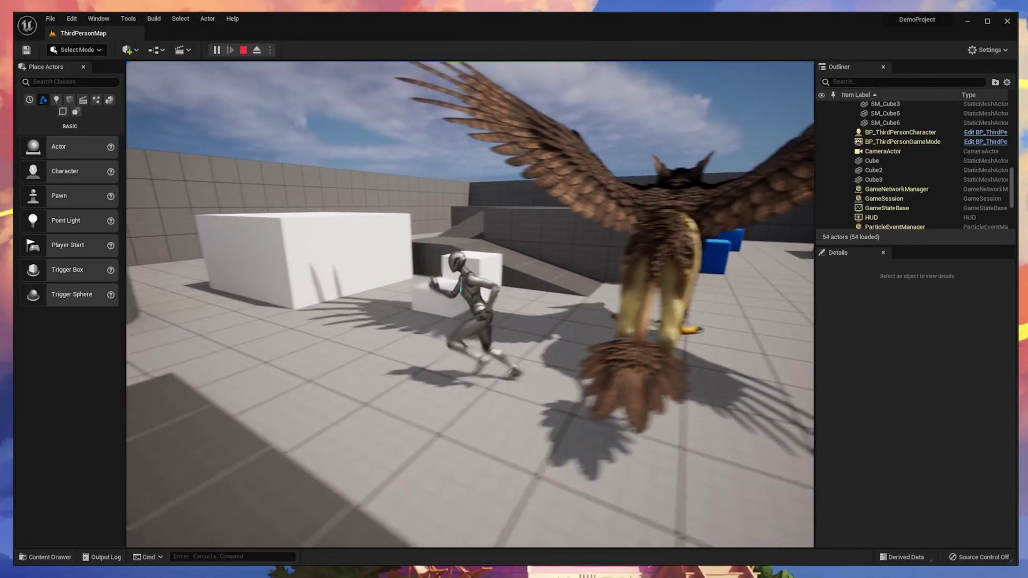
{"action": "key", "text": "s"}
{"action": "key", "text": "d"}
{"action": "key", "text": "s"}
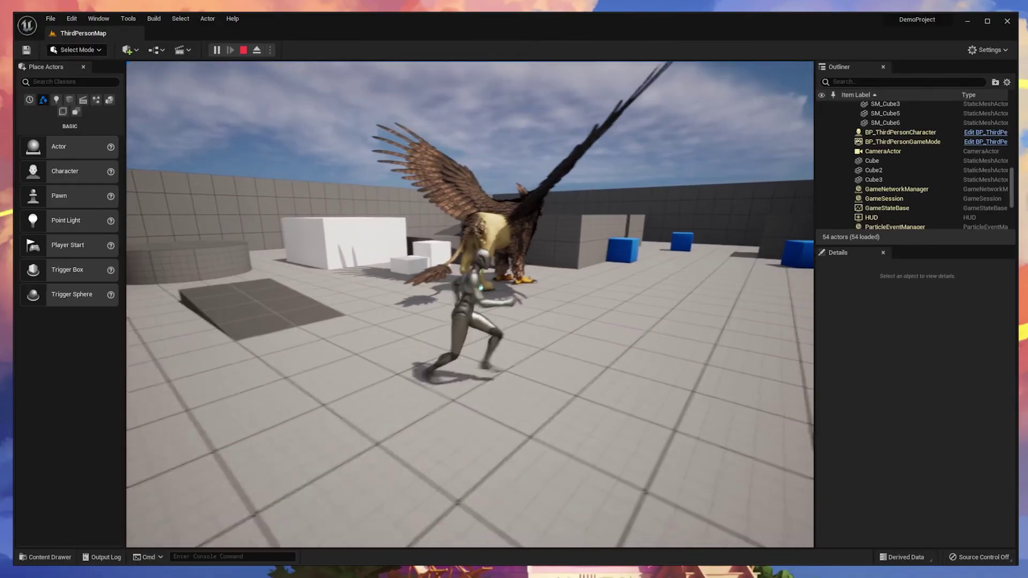
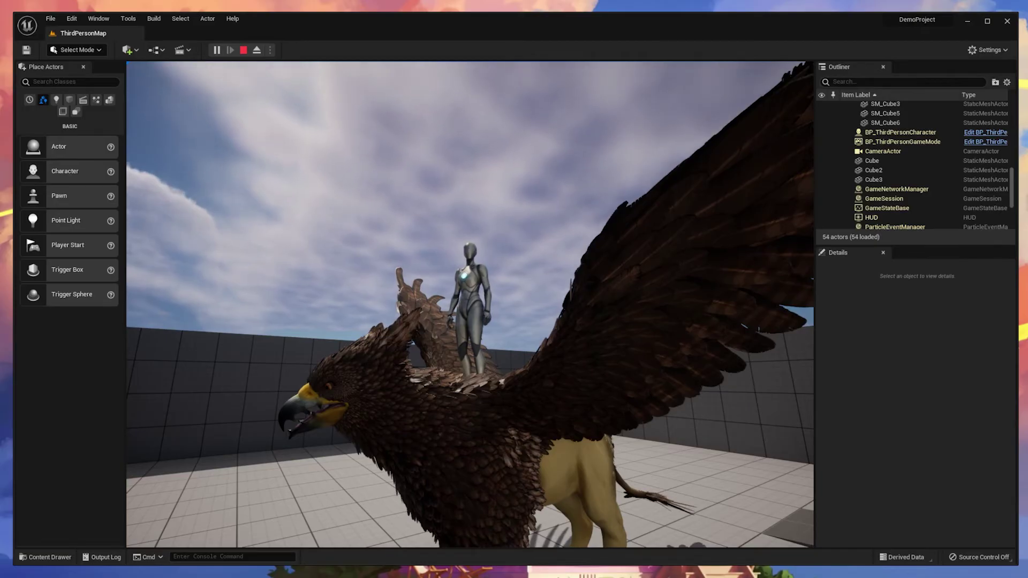
{"action": "key", "text": "Escape"}
{"action": "key", "text": "f"}
{"action": "right_click_drag", "start_coordinate": [601, 159], "coordinate": [601, 159]}
{"action": "key", "text": "s"}
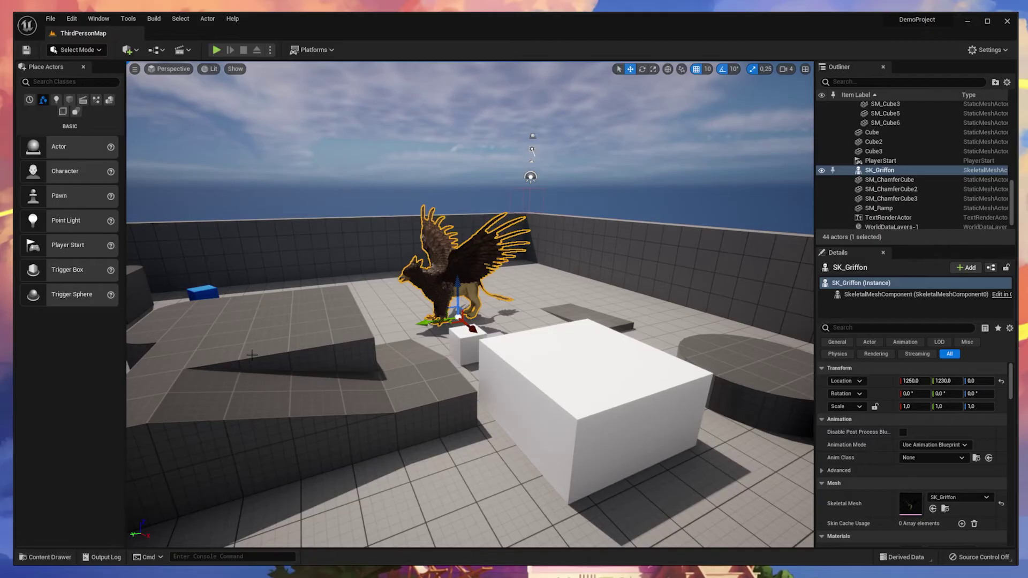
{"action": "right_click_drag", "start_coordinate": [252, 355], "coordinate": [573, 250]}
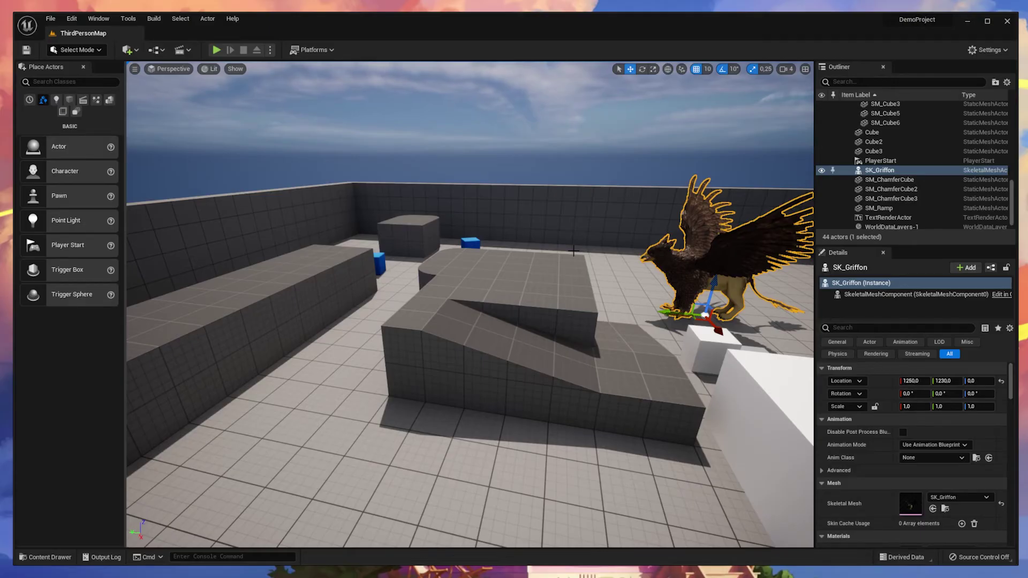
{"action": "key", "text": "f"}
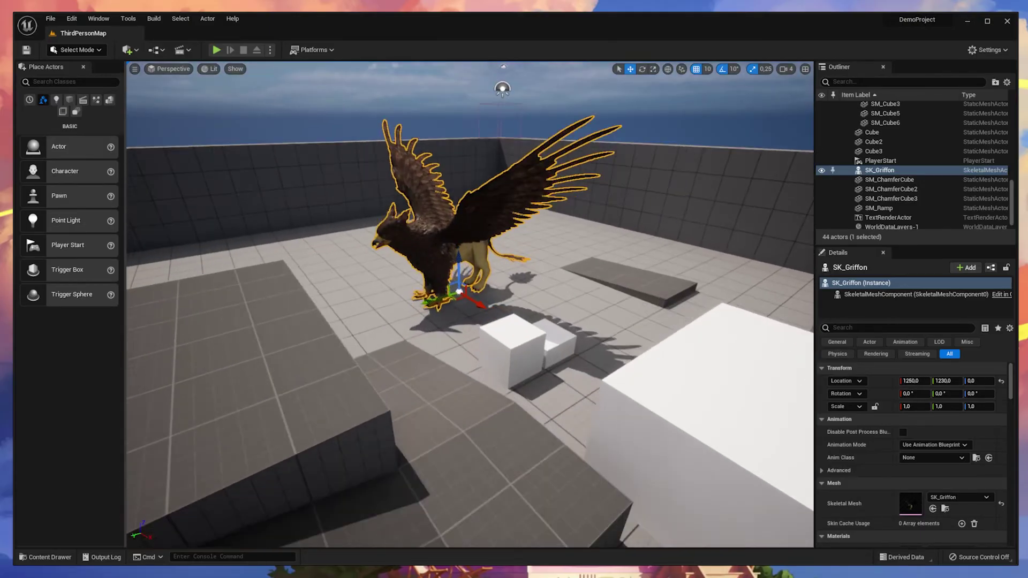
{"action": "left_click_drag", "start_coordinate": [513, 338], "coordinate": [513, 338], "text": "alt"}
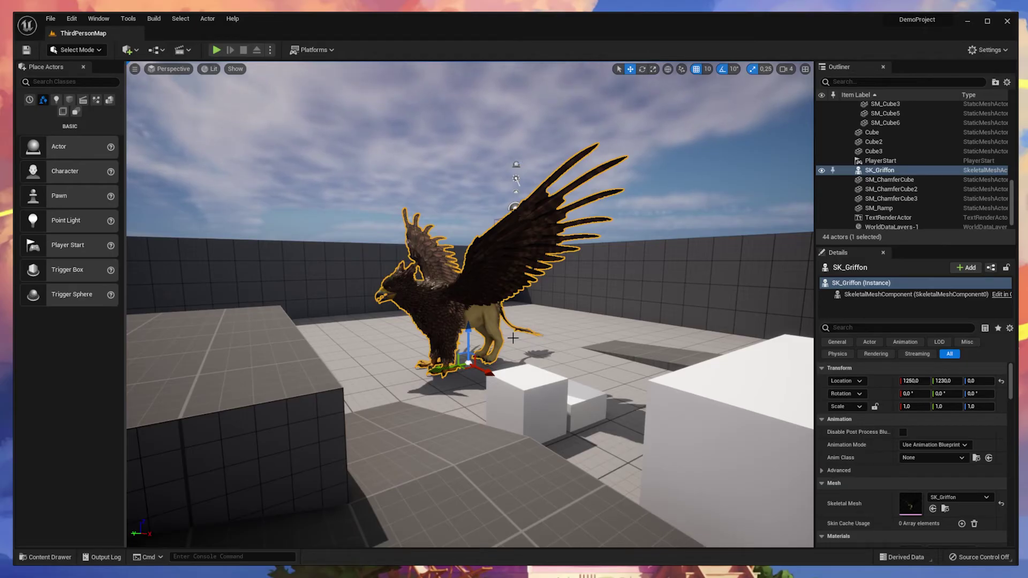
Play the level again, run the character past the griffon to view it from another side, and end the session.
{"action": "left_click_drag", "start_coordinate": [332, 260], "coordinate": [332, 260], "text": "alt"}
{"action": "right_click_drag", "start_coordinate": [470, 305], "coordinate": [214, 11], "text": "alt"}
{"action": "key", "text": "w"}
{"action": "left_click", "coordinate": [216, 49]}
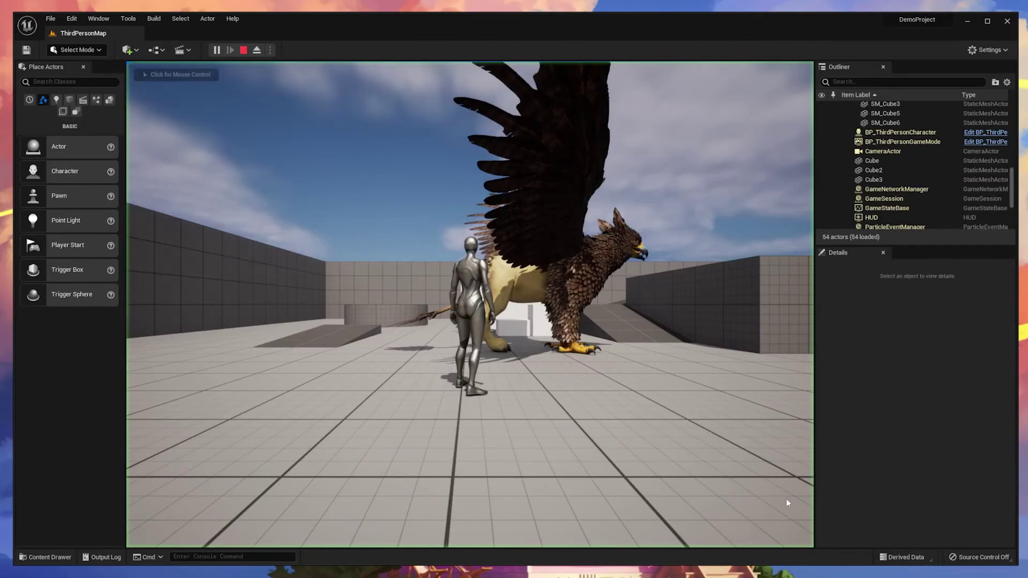
{"action": "left_click", "coordinate": [408, 291]}
{"action": "key", "text": "a"}
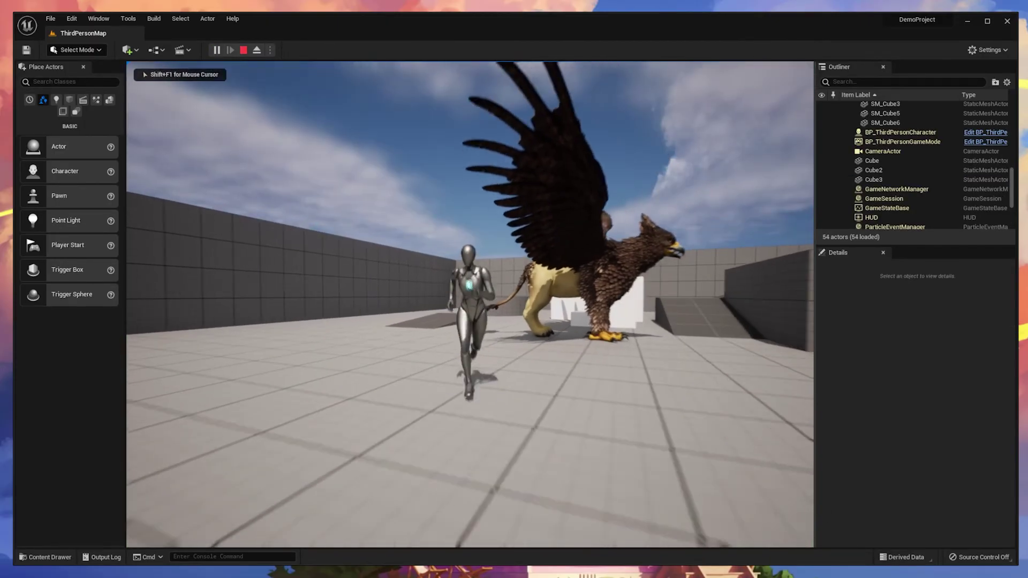
{"action": "key", "text": "d"}
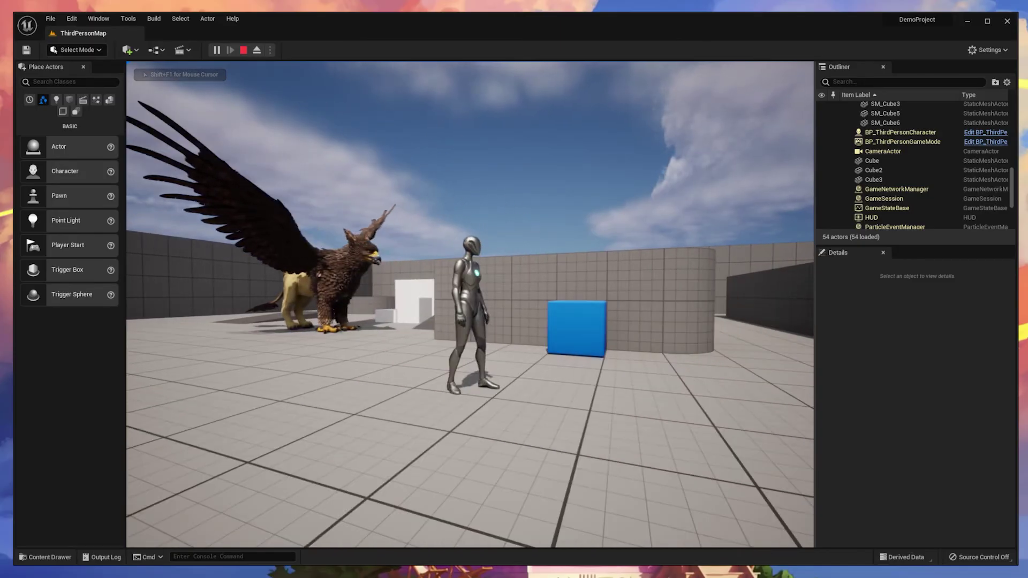
{"action": "key", "text": "Escape"}
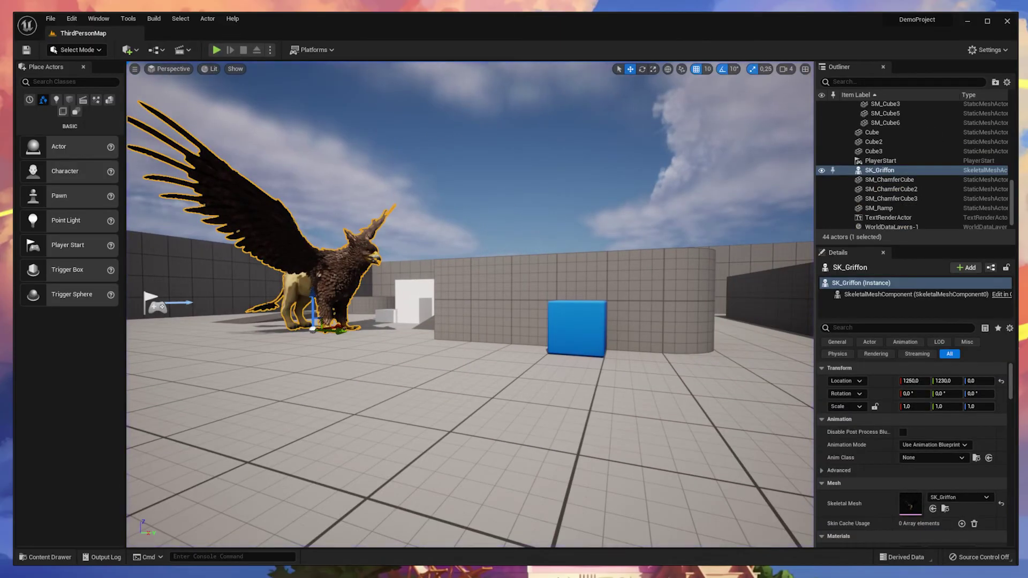
Move the PlayerStart above the griffon, to about X 1240, Y 1310, Z 342.
{"action": "scroll", "coordinate": [942, 195], "scroll_direction": "up", "scroll_amount": 5}
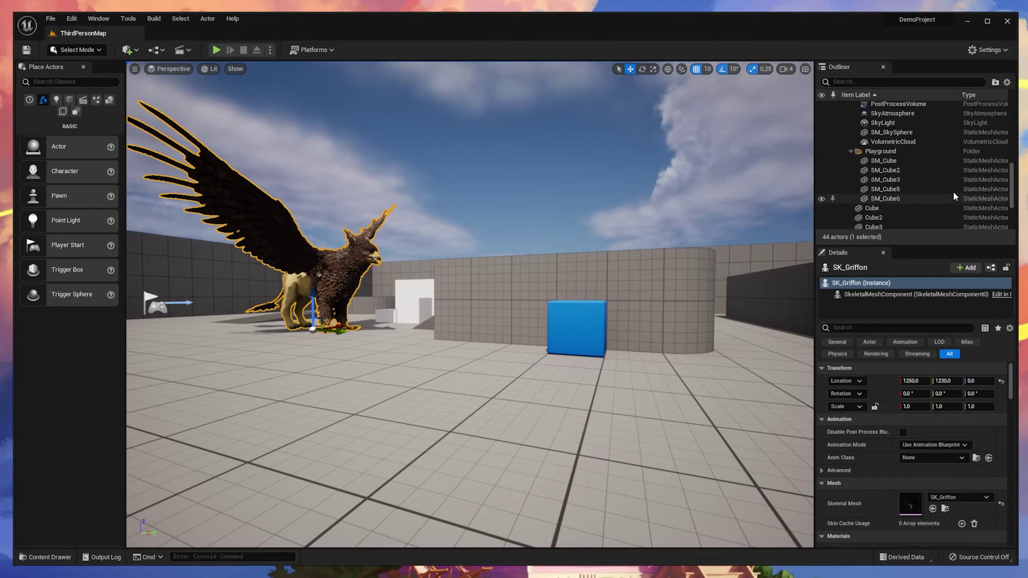
{"action": "scroll", "coordinate": [961, 193], "scroll_direction": "up", "scroll_amount": 4}
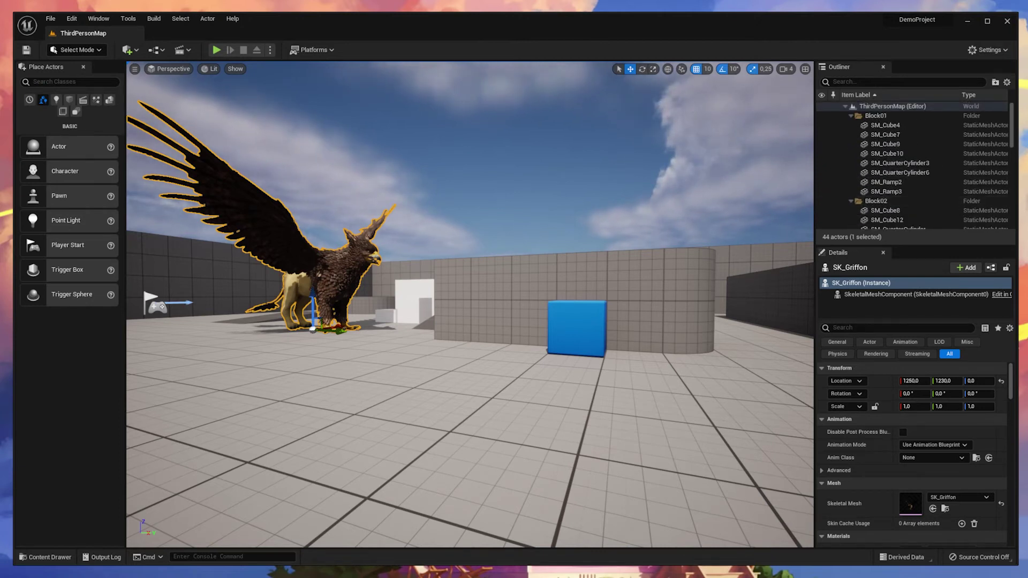
{"action": "left_click_drag", "start_coordinate": [1016, 131], "coordinate": [1006, 217]}
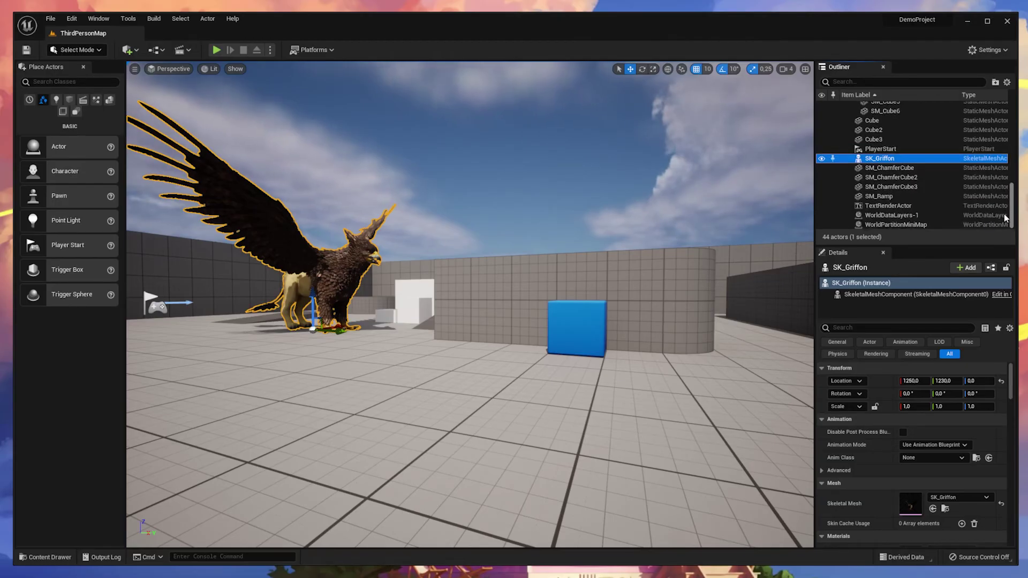
{"action": "left_click", "coordinate": [905, 149]}
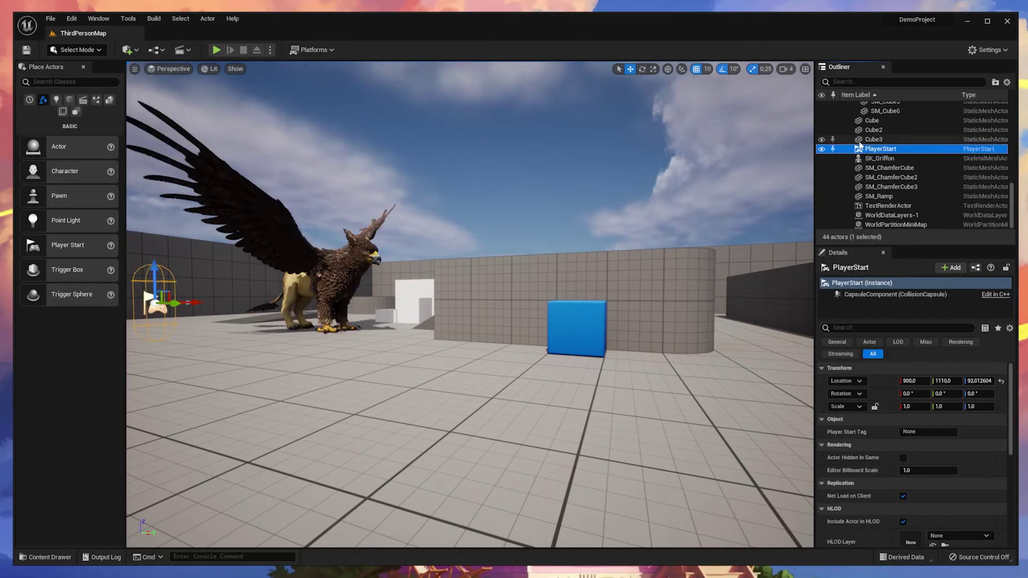
{"action": "double_click", "coordinate": [887, 150]}
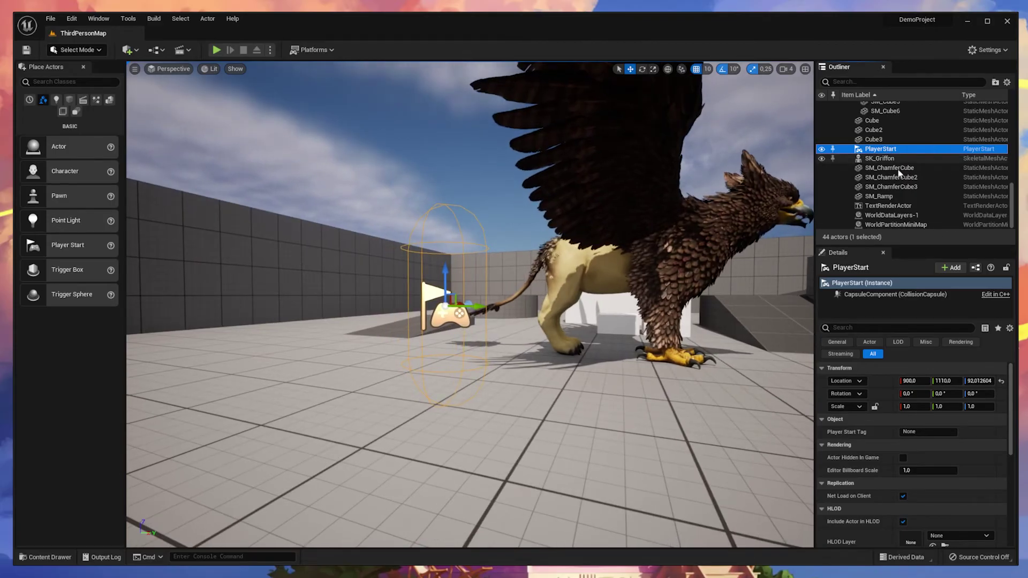
{"action": "double_click", "coordinate": [900, 187]}
{"action": "double_click", "coordinate": [889, 150]}
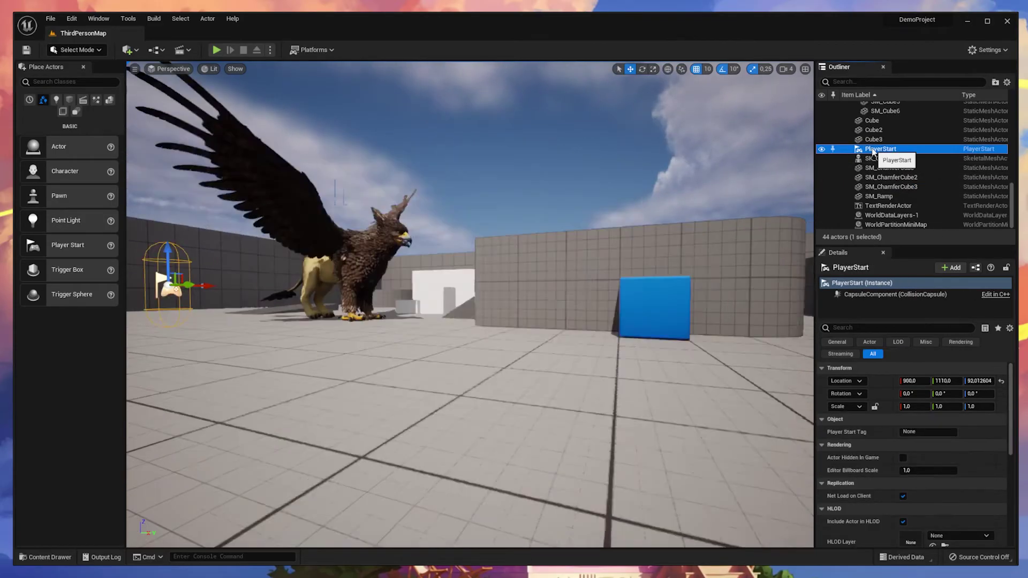
{"action": "left_click_drag", "start_coordinate": [458, 245], "coordinate": [698, 412], "text": "alt"}
{"action": "left_click_drag", "start_coordinate": [663, 378], "coordinate": [652, 261]}
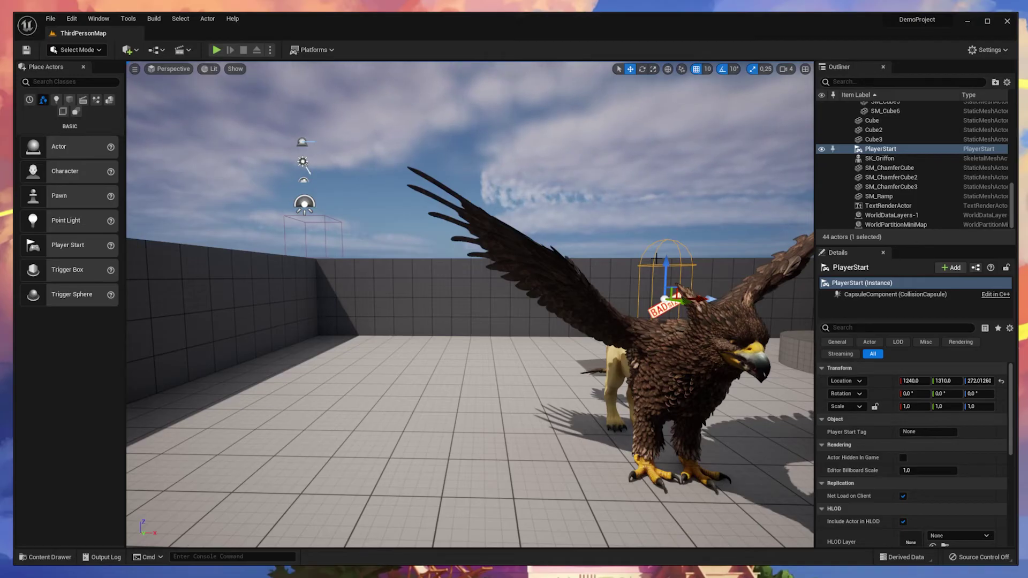
{"action": "left_click_drag", "start_coordinate": [670, 266], "coordinate": [673, 218]}
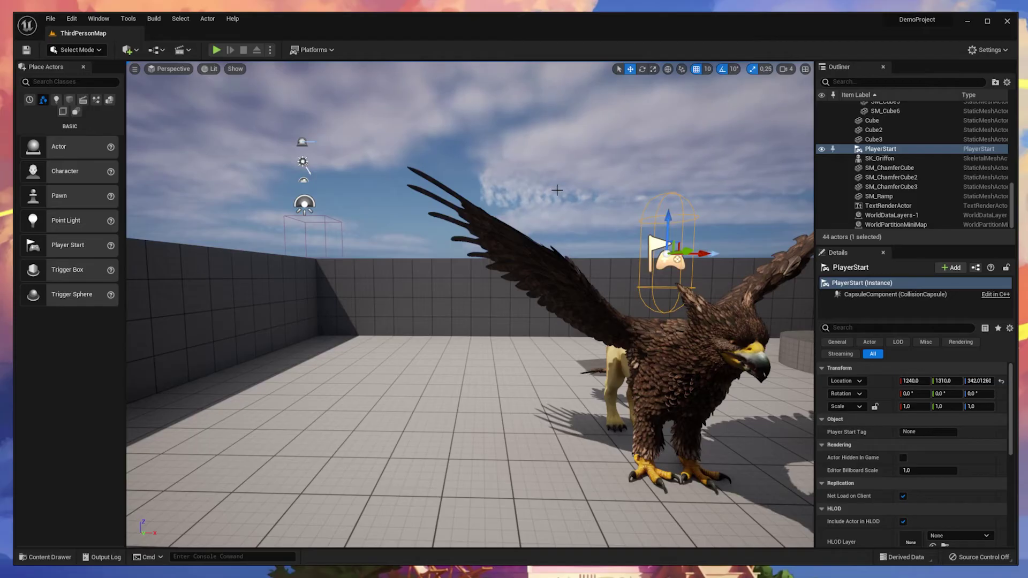
Play the level from the raised PlayerStart to test the spawn point, stop, and view the level from above.
{"action": "left_click", "coordinate": [216, 50]}
{"action": "left_click", "coordinate": [712, 407]}
{"action": "key", "text": "w"}
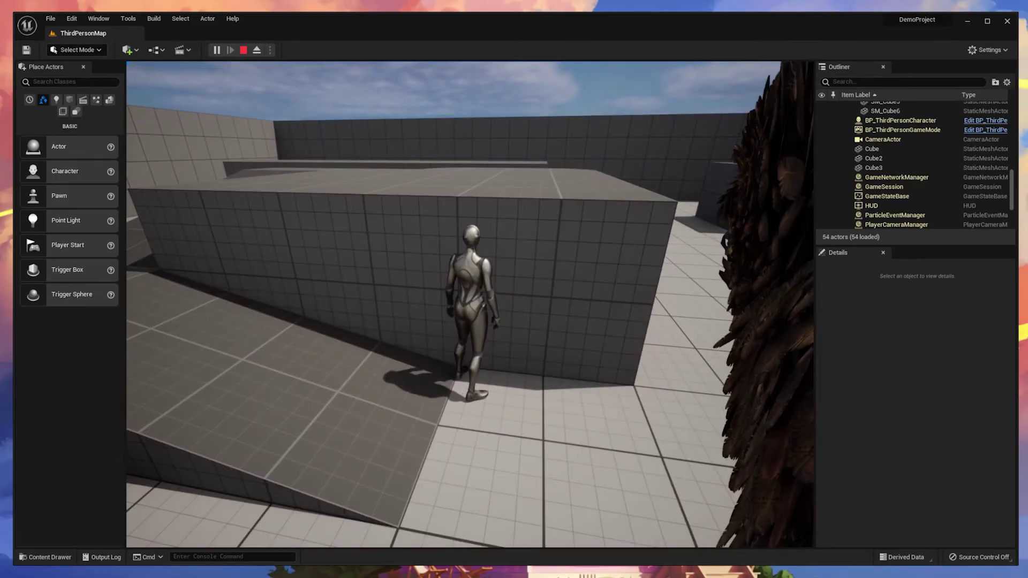
{"action": "key", "text": "Escape"}
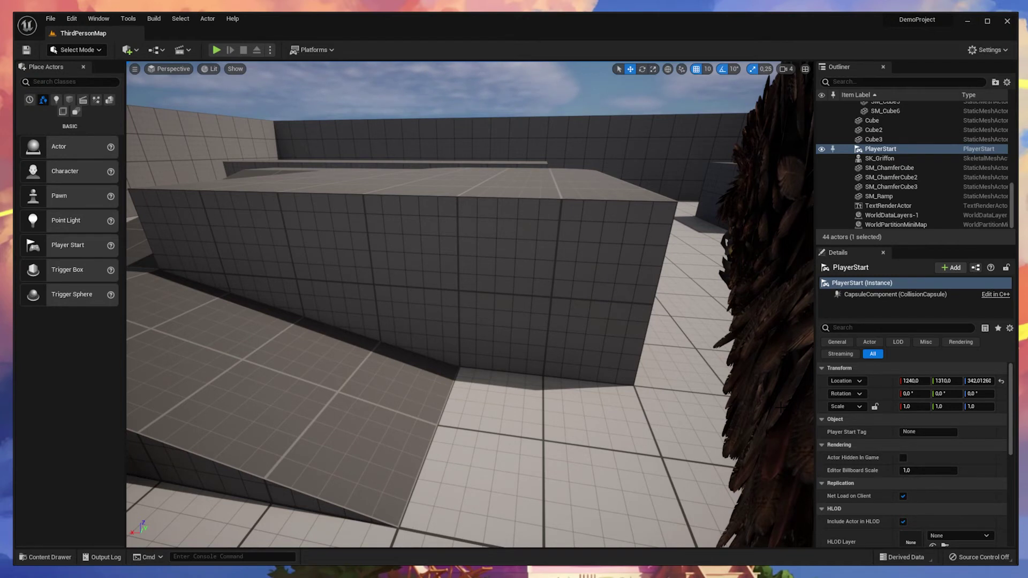
{"action": "right_click_drag", "start_coordinate": [449, 267], "coordinate": [222, 415]}
{"action": "key", "text": "s"}
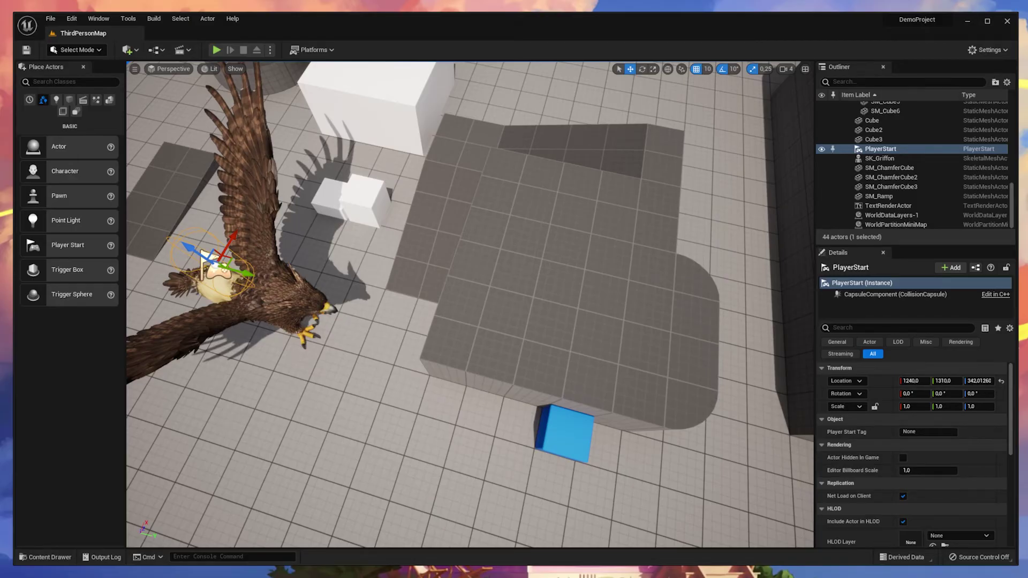
Open the Maps & Modes page of the project settings.
{"action": "left_click", "coordinate": [74, 20]}
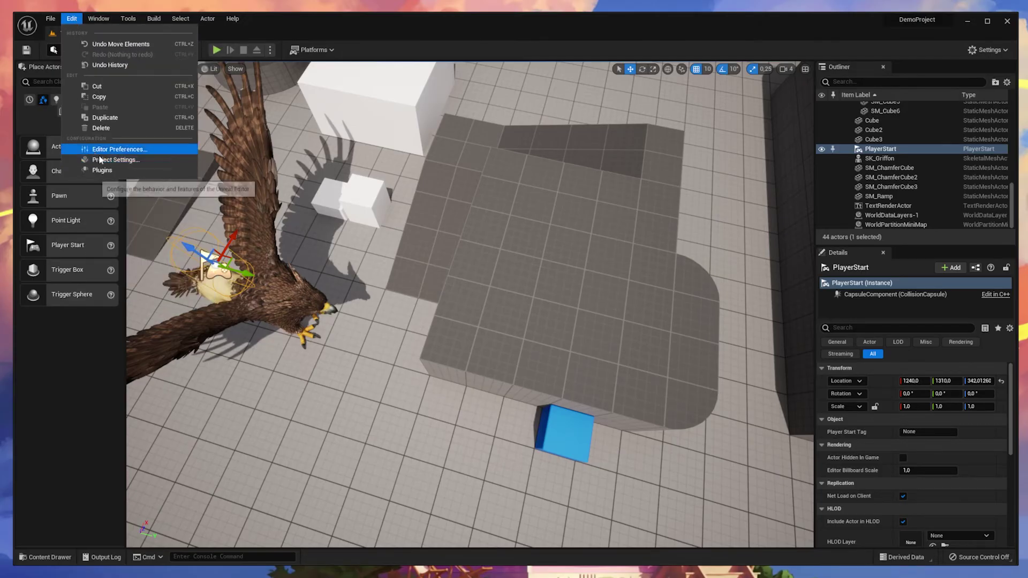
{"action": "left_click", "coordinate": [115, 160]}
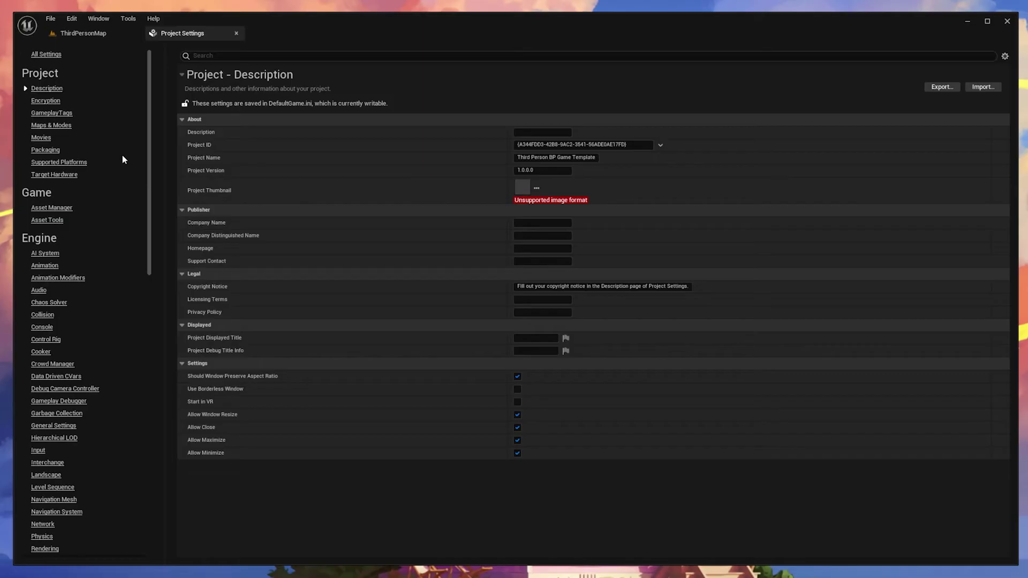
{"action": "left_click", "coordinate": [62, 128]}
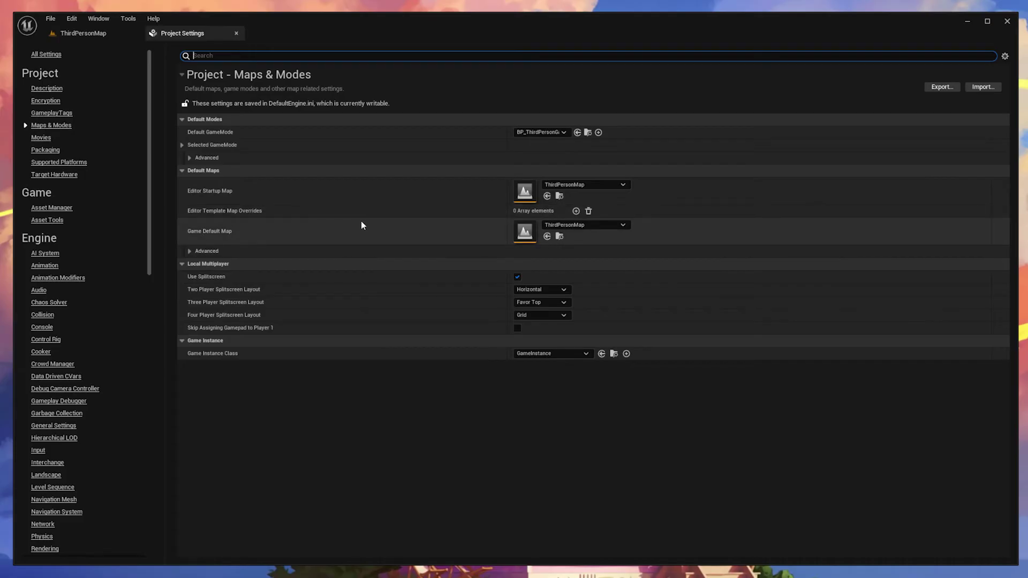
Review the levels offered for the Game Default Map and check which level is open in the editor.
{"action": "left_click", "coordinate": [586, 225]}
{"action": "scroll", "coordinate": [592, 425], "scroll_direction": "up", "scroll_amount": 2}
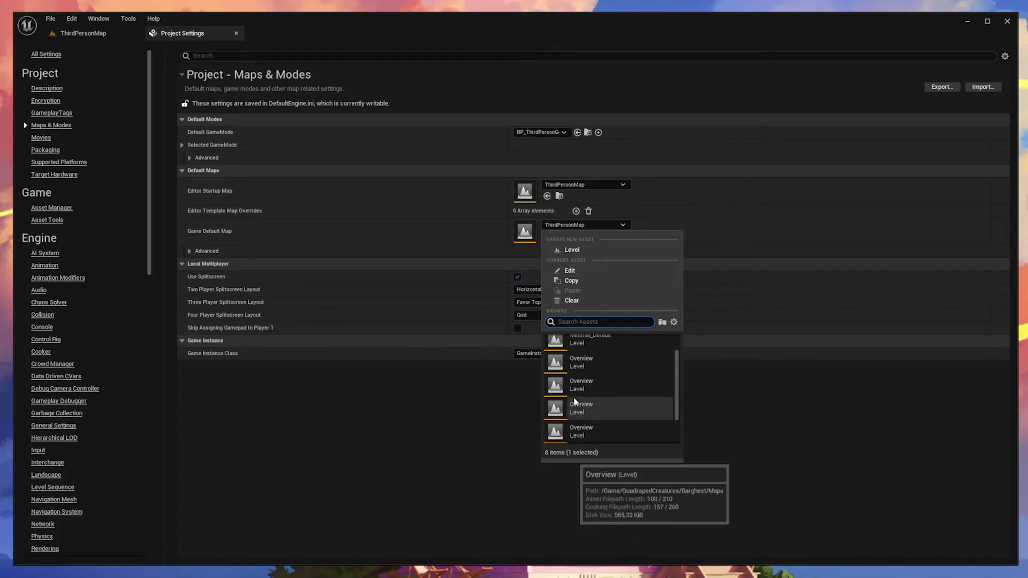
{"action": "left_click", "coordinate": [728, 457]}
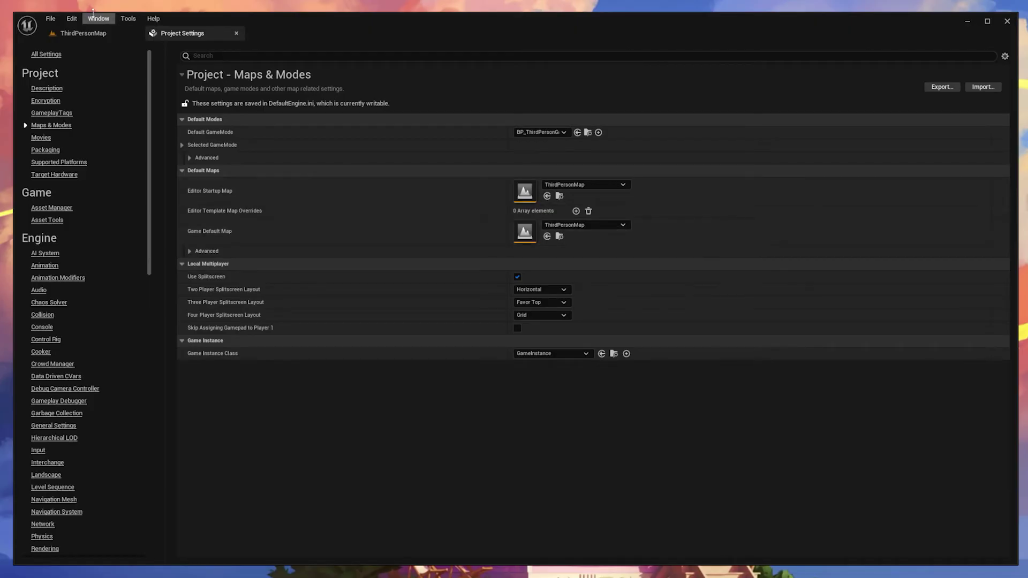
{"action": "left_click", "coordinate": [85, 34]}
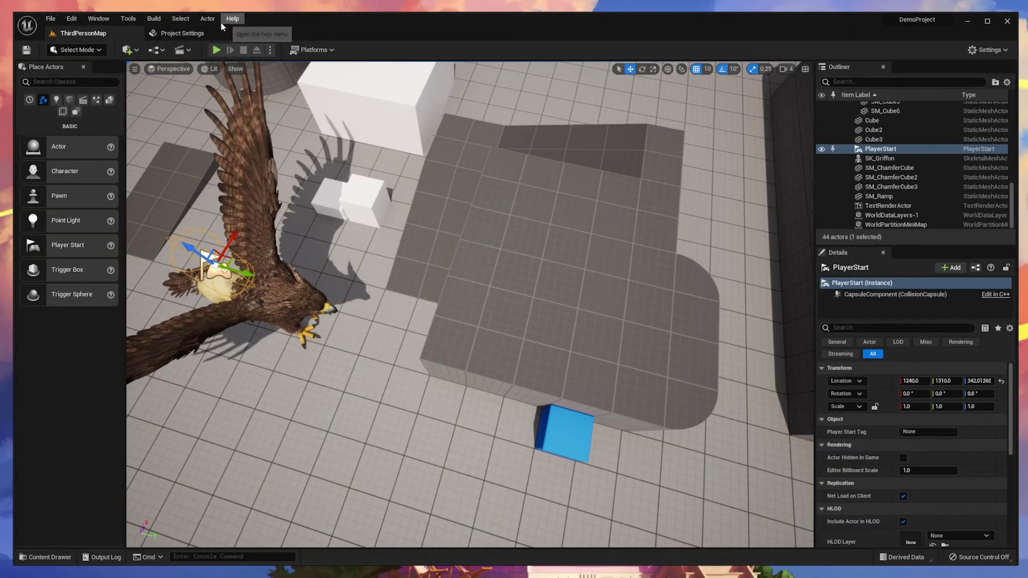
{"action": "left_click", "coordinate": [181, 33]}
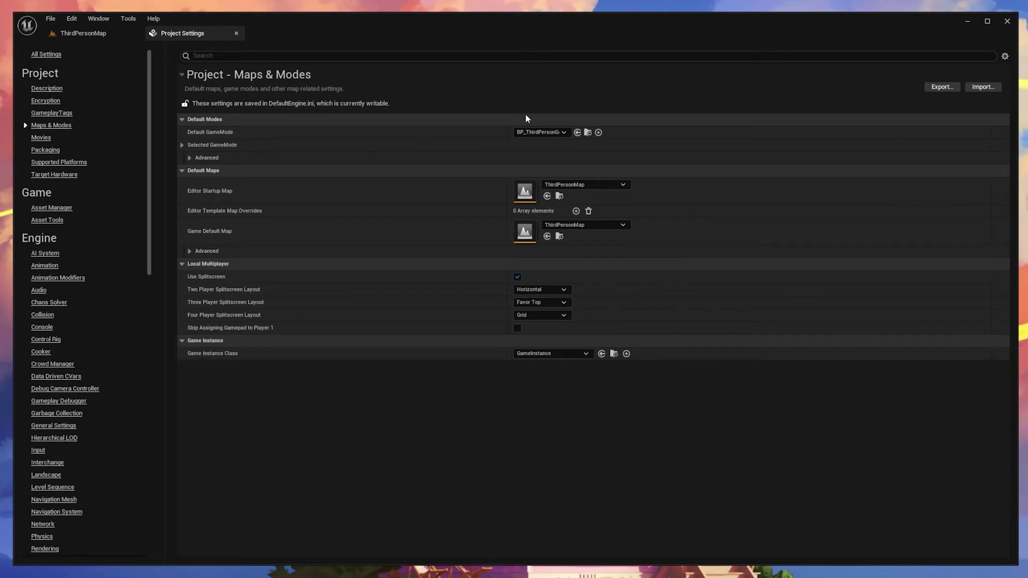
Locate the Default GameMode asset in the Content Browser and dock the browser as a tab in the main window.
{"action": "left_click", "coordinate": [587, 134]}
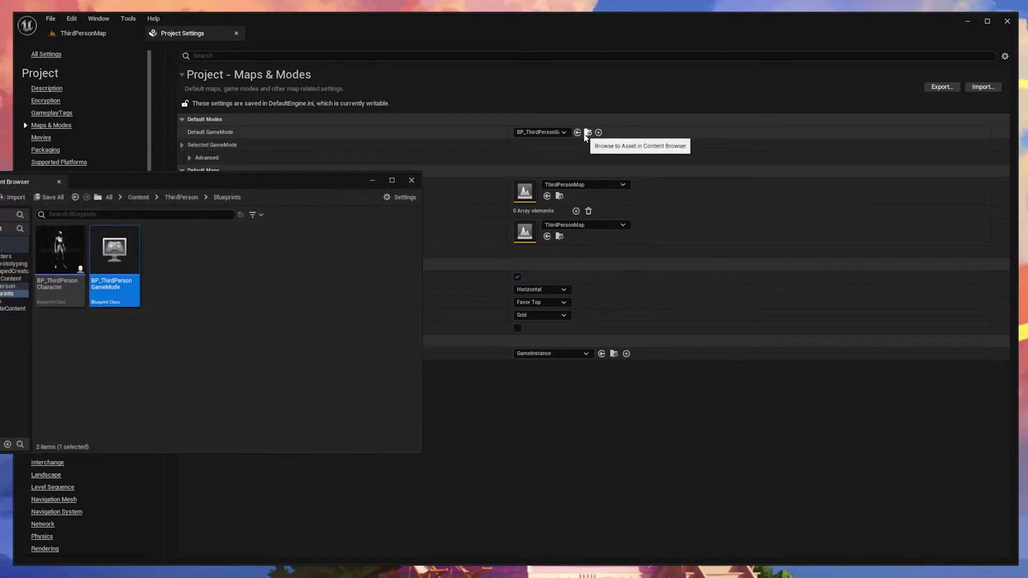
{"action": "left_click_drag", "start_coordinate": [19, 184], "coordinate": [356, 19]}
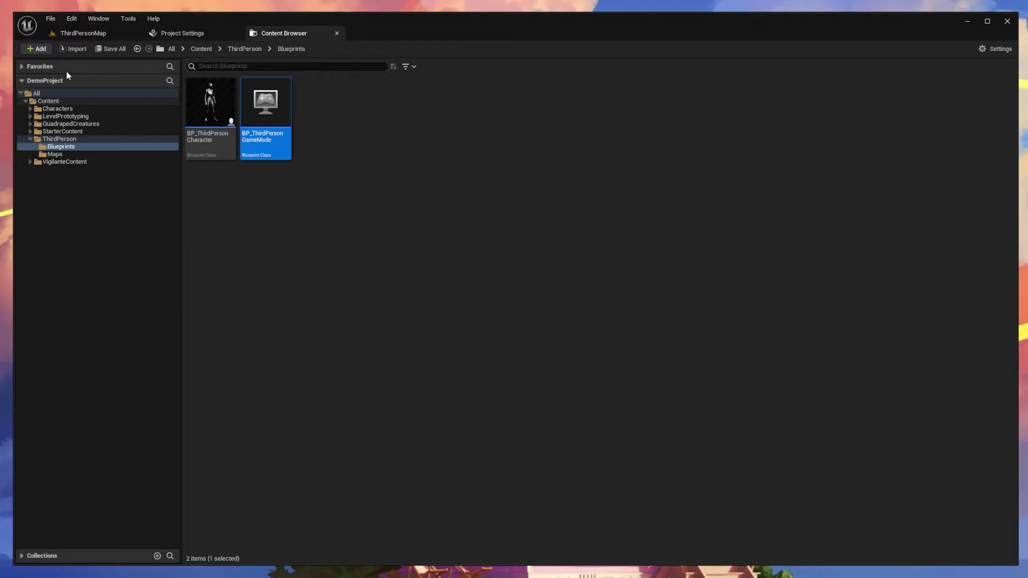
{"action": "left_click", "coordinate": [81, 33]}
{"action": "left_click", "coordinate": [46, 557]}
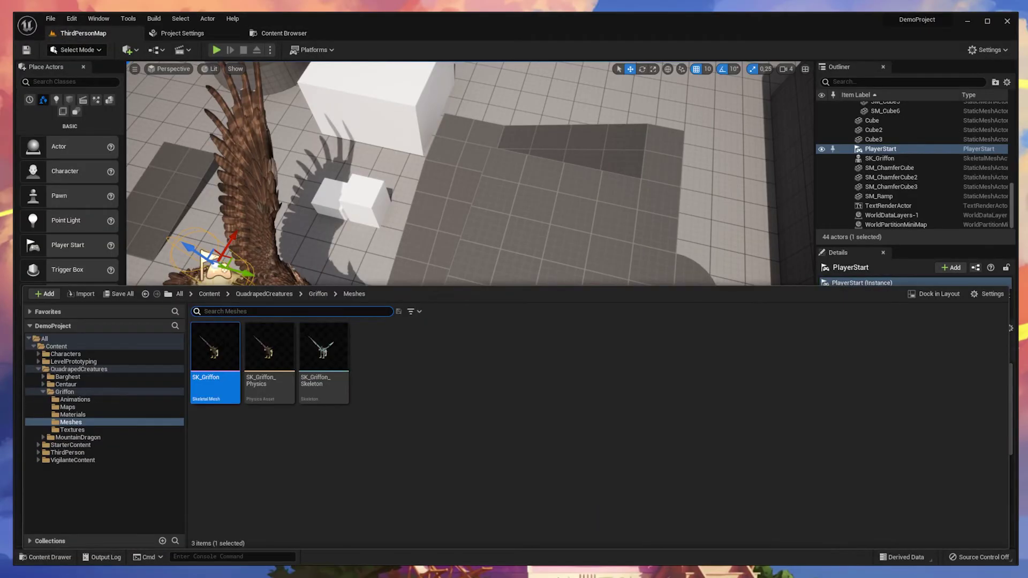
{"action": "left_click", "coordinate": [288, 31]}
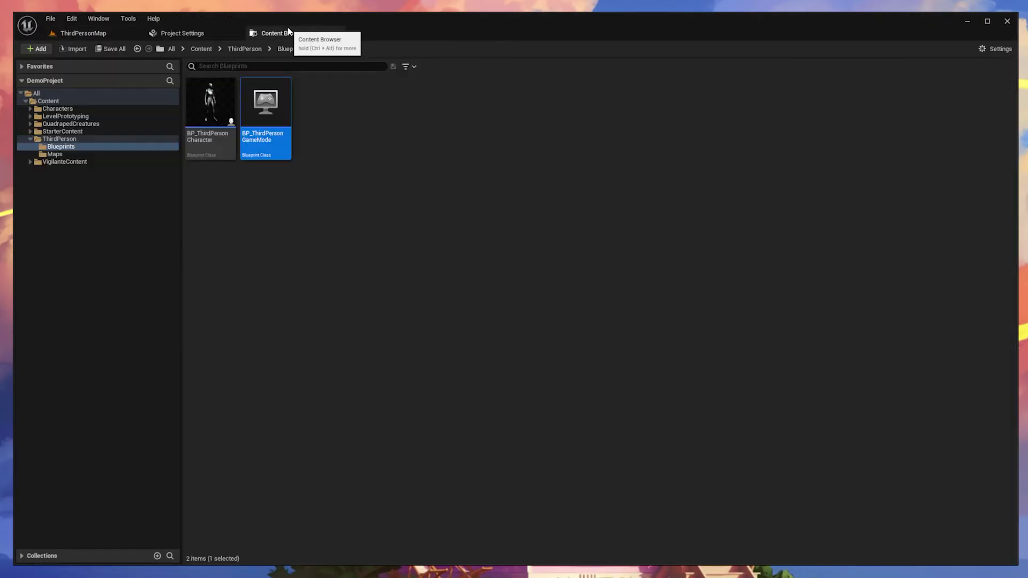
Open the BP_ThirdPersonGameMode blueprint from the ThirdPerson/Blueprints folder and dock its editor as a tab in the main window.
{"action": "left_click", "coordinate": [327, 208]}
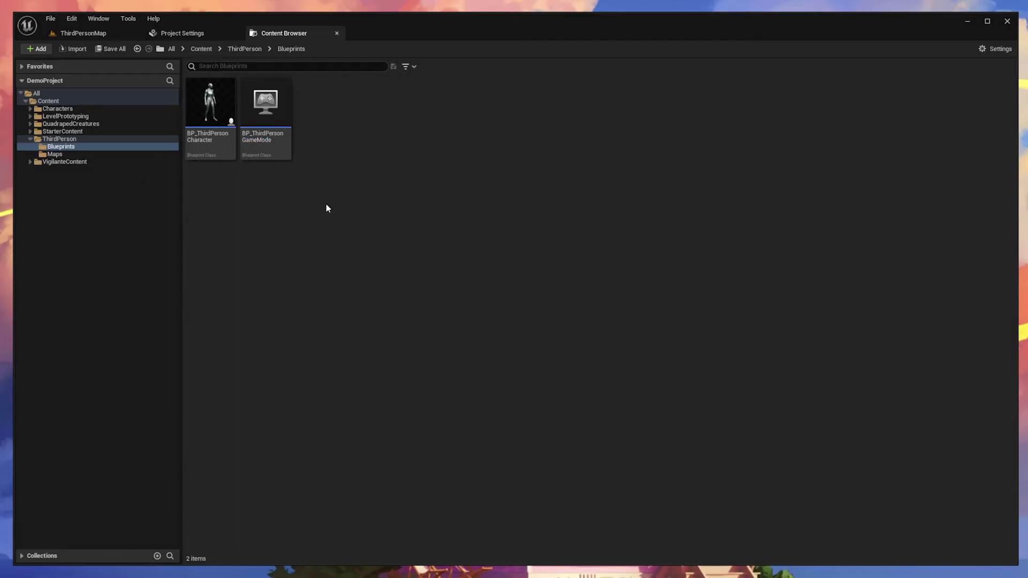
{"action": "left_click", "coordinate": [67, 140]}
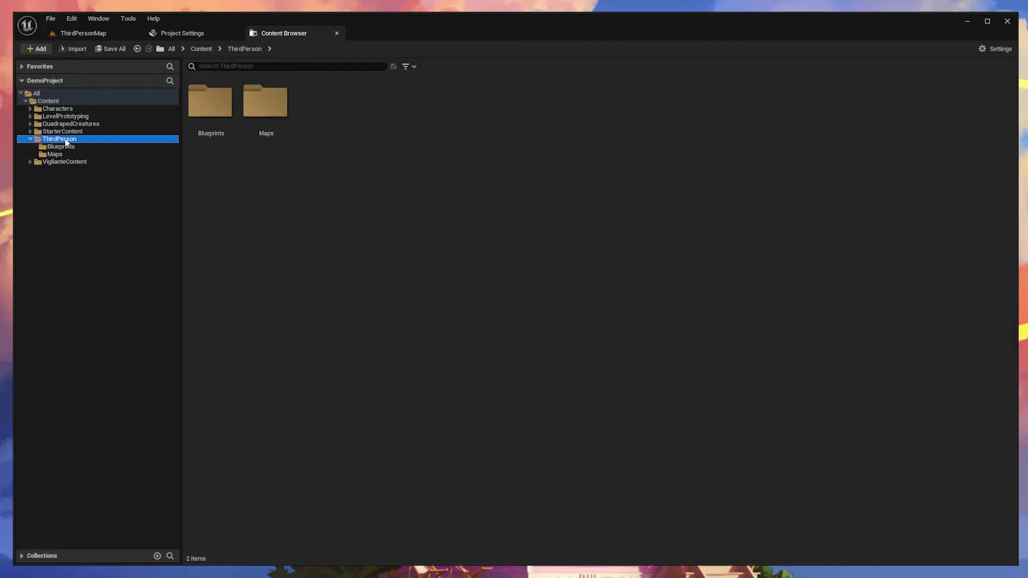
{"action": "left_click", "coordinate": [86, 149]}
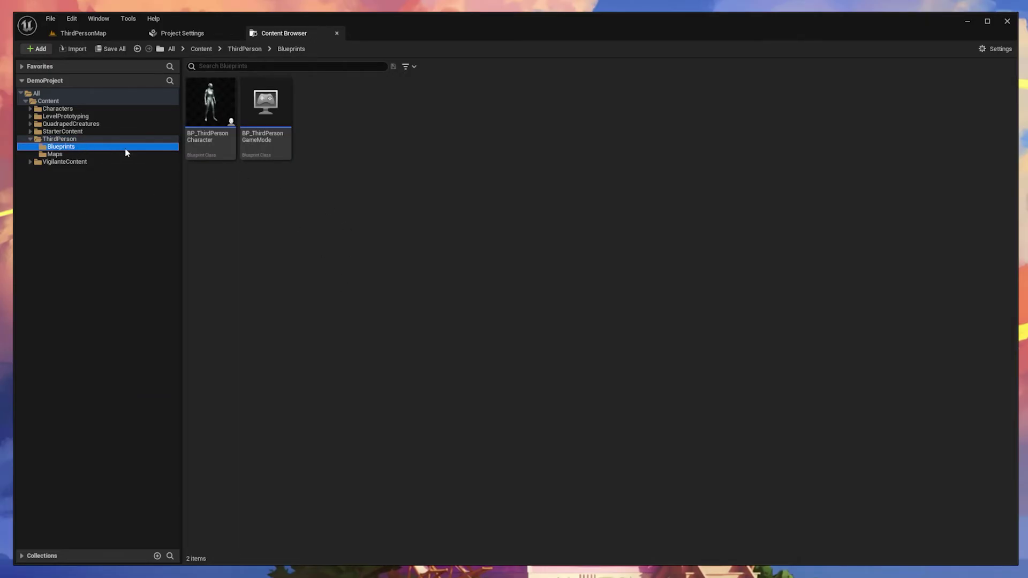
{"action": "left_click", "coordinate": [250, 155]}
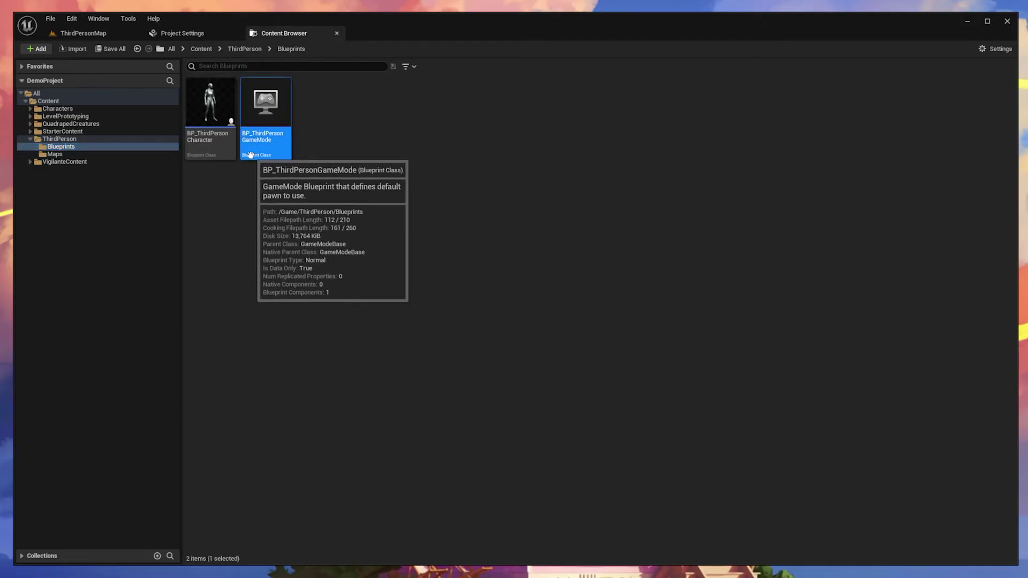
{"action": "left_click", "coordinate": [199, 155]}
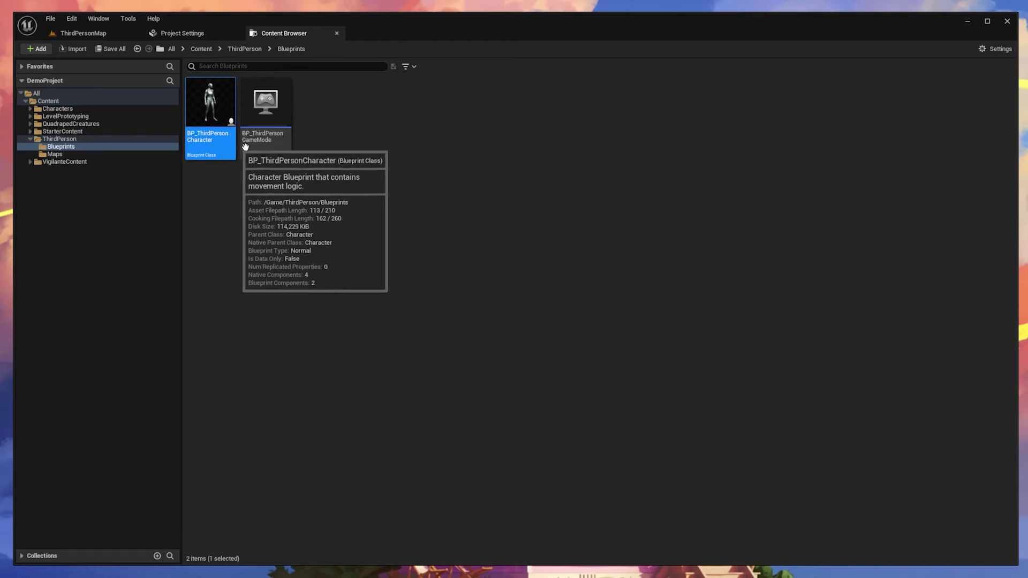
{"action": "left_click", "coordinate": [261, 141]}
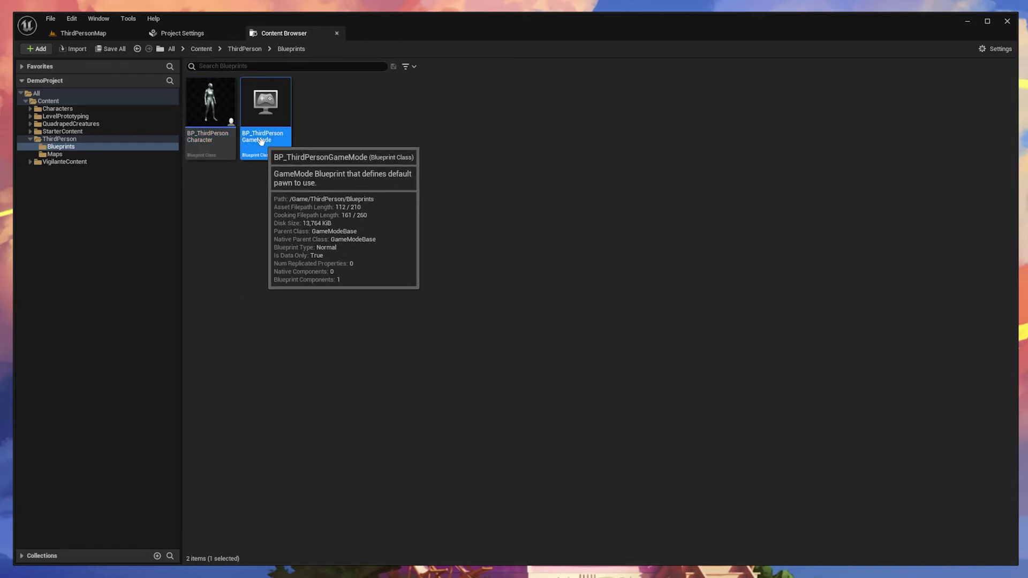
{"action": "left_click", "coordinate": [265, 204]}
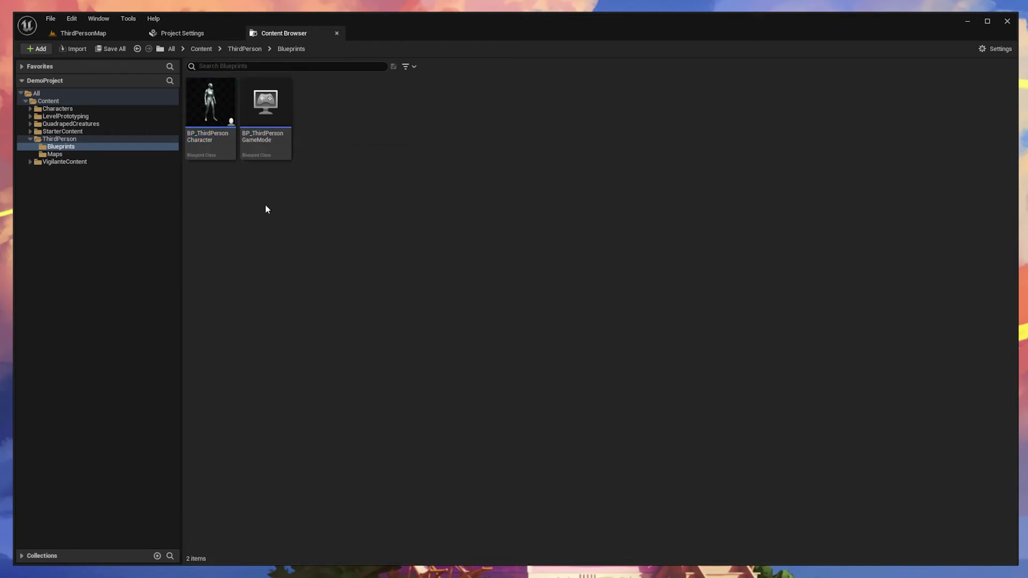
{"action": "left_click", "coordinate": [277, 149]}
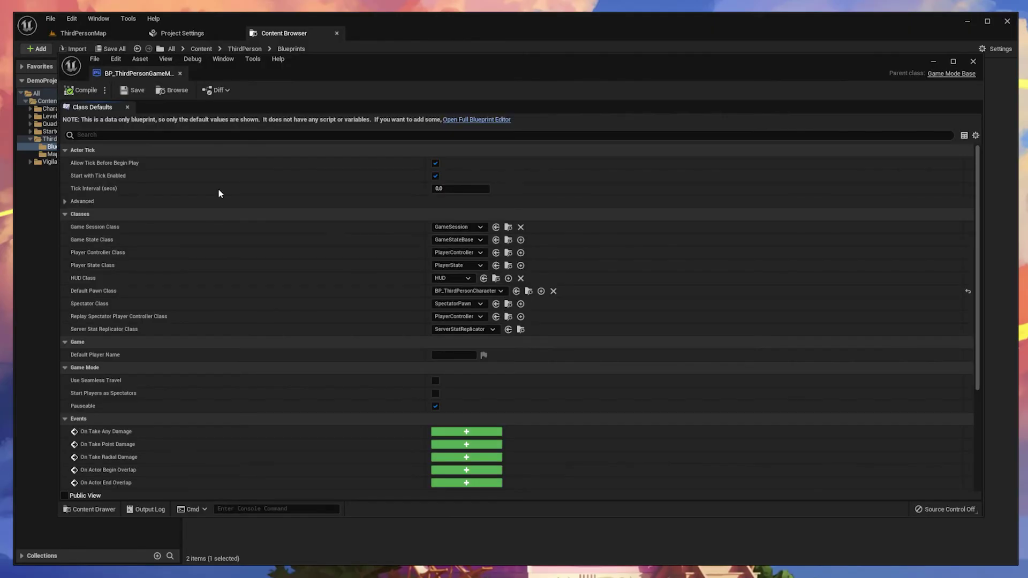
{"action": "left_click_drag", "start_coordinate": [175, 74], "coordinate": [429, 36]}
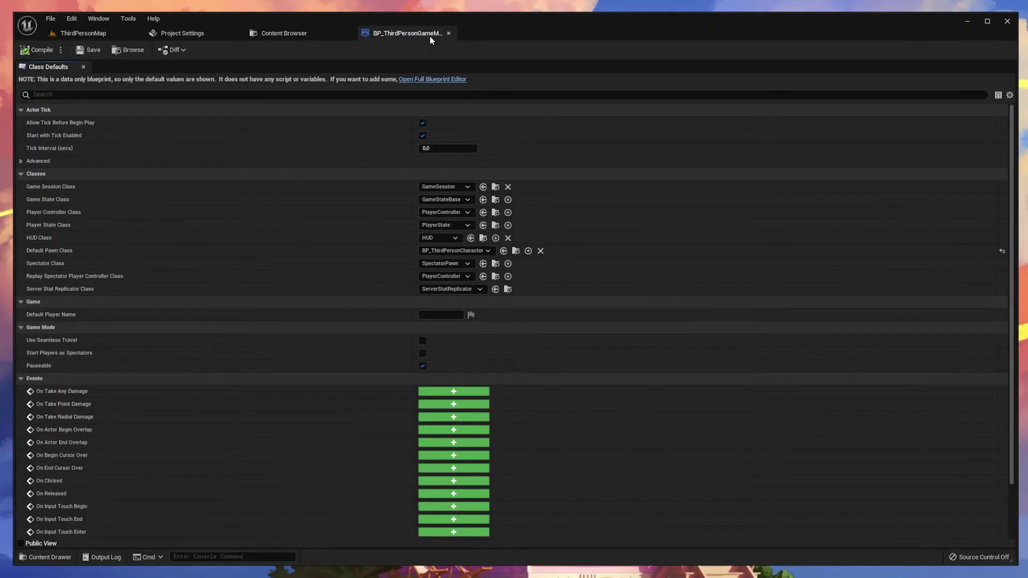
Open the BP_ThirdPersonCharacter blueprint from the Blueprints folder and show BP_ThirdPersonGameMode in the full Blueprint editor.
{"action": "left_click", "coordinate": [284, 34]}
{"action": "double_click", "coordinate": [215, 134]}
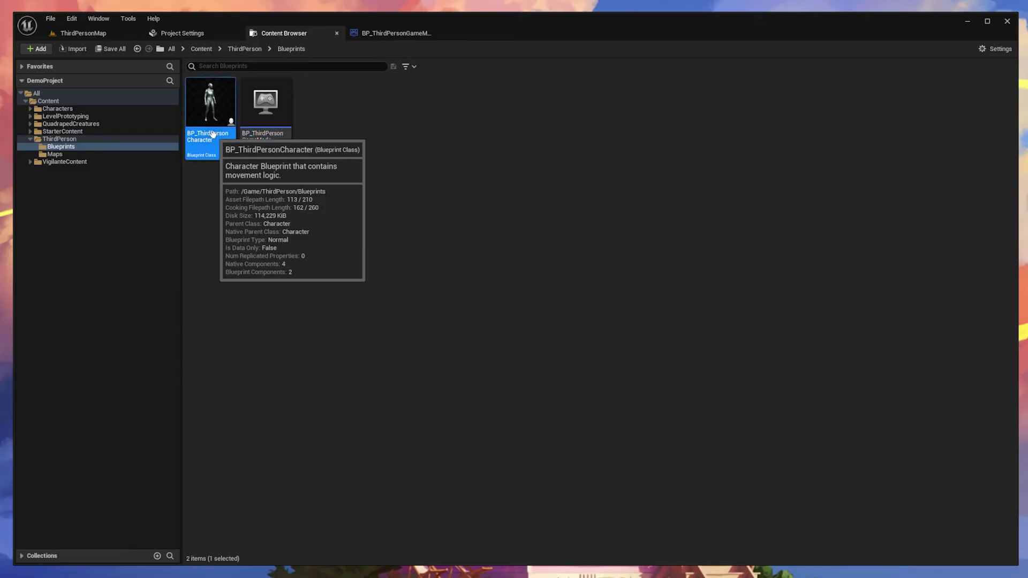
{"action": "left_click", "coordinate": [381, 34]}
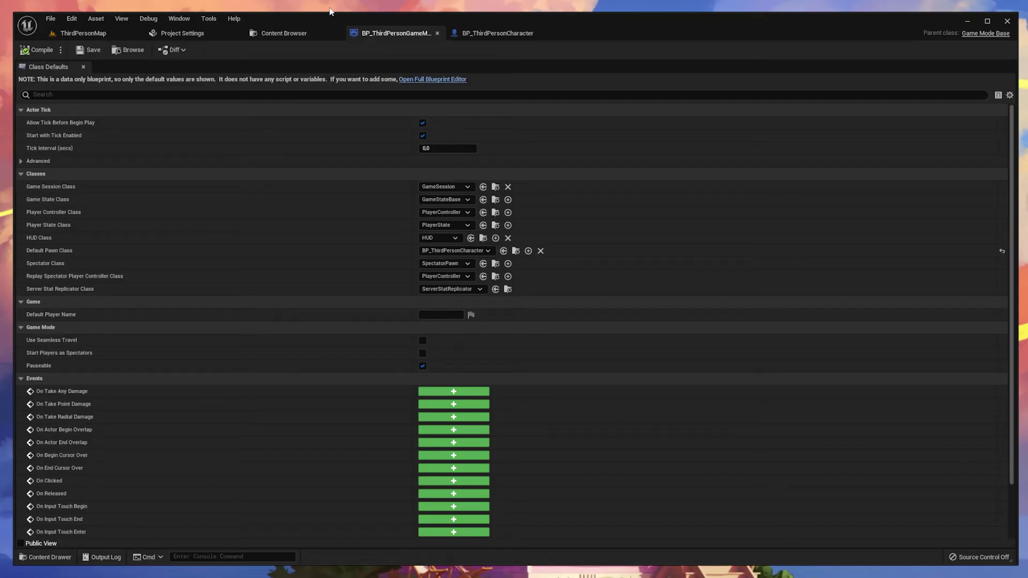
{"action": "left_click", "coordinate": [437, 80]}
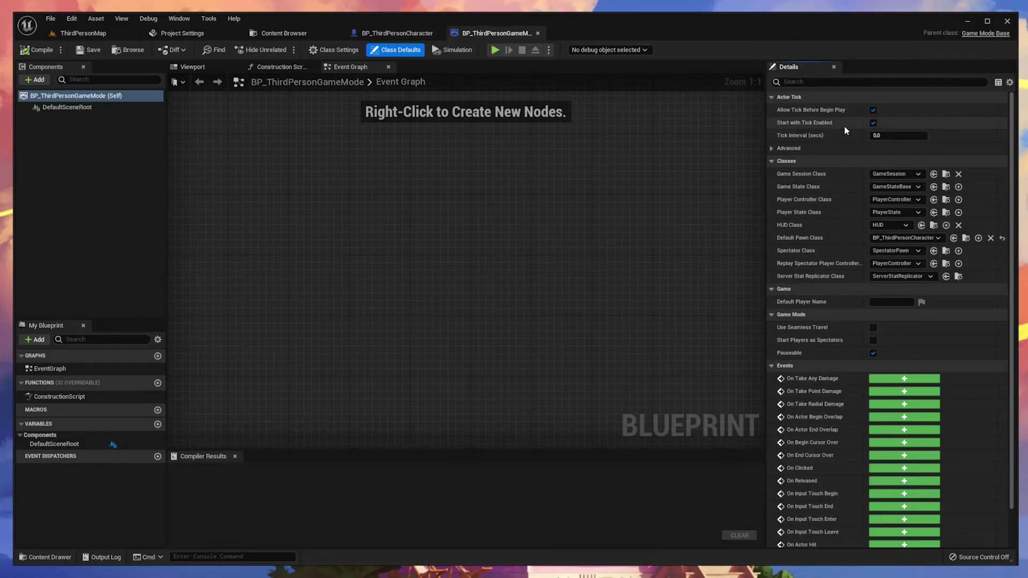
Examine BP_ThirdPersonGameMode's class defaults, viewport, construction script and event graph, comparing them with the character blueprint.
{"action": "scroll", "coordinate": [844, 125], "scroll_direction": "down", "scroll_amount": 2}
{"action": "scroll", "coordinate": [801, 191], "scroll_direction": "up", "scroll_amount": 2}
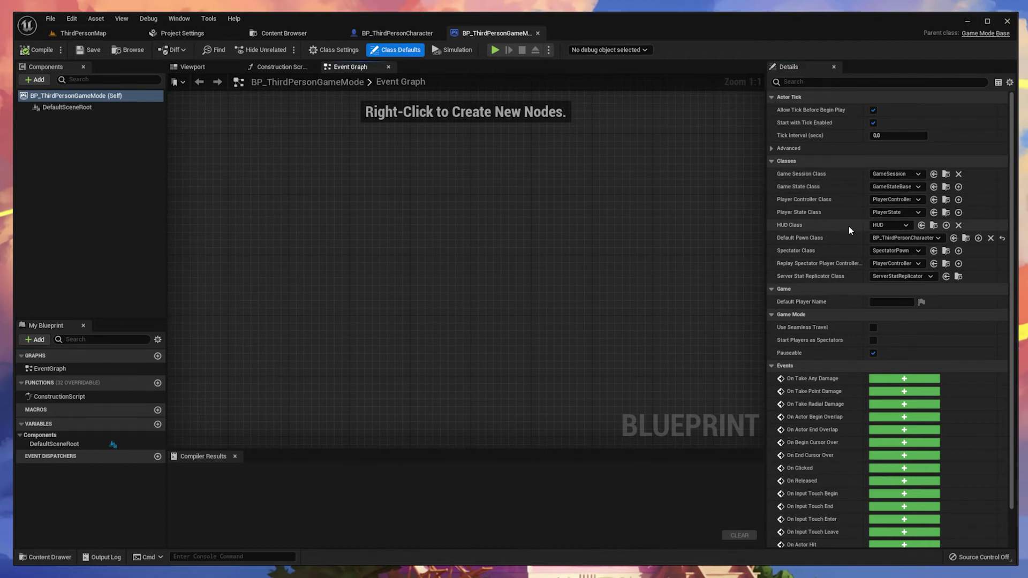
{"action": "left_click", "coordinate": [193, 67]}
{"action": "left_click", "coordinate": [278, 67]}
{"action": "left_click", "coordinate": [335, 67]}
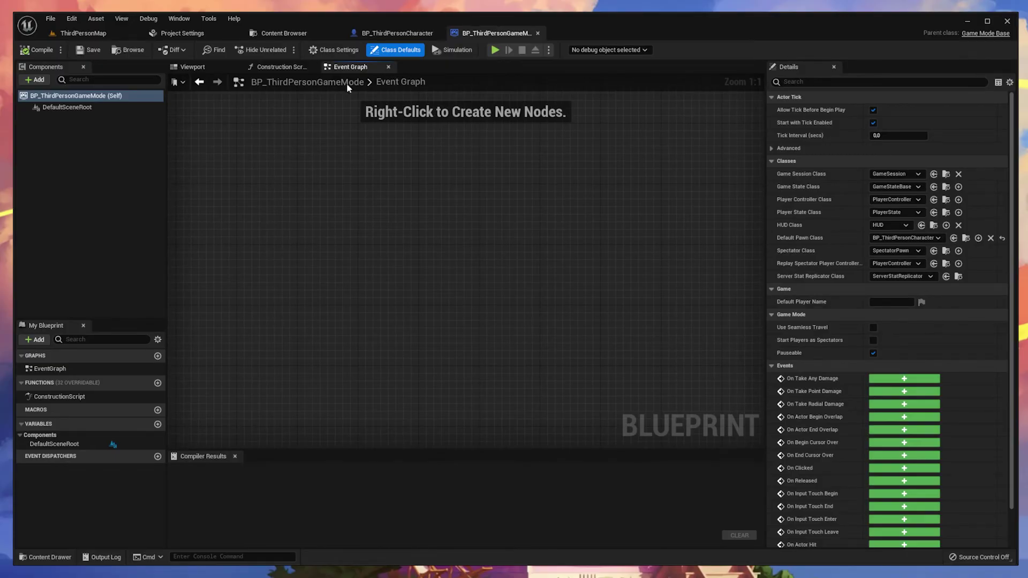
{"action": "left_click", "coordinate": [405, 34]}
{"action": "left_click", "coordinate": [488, 33]}
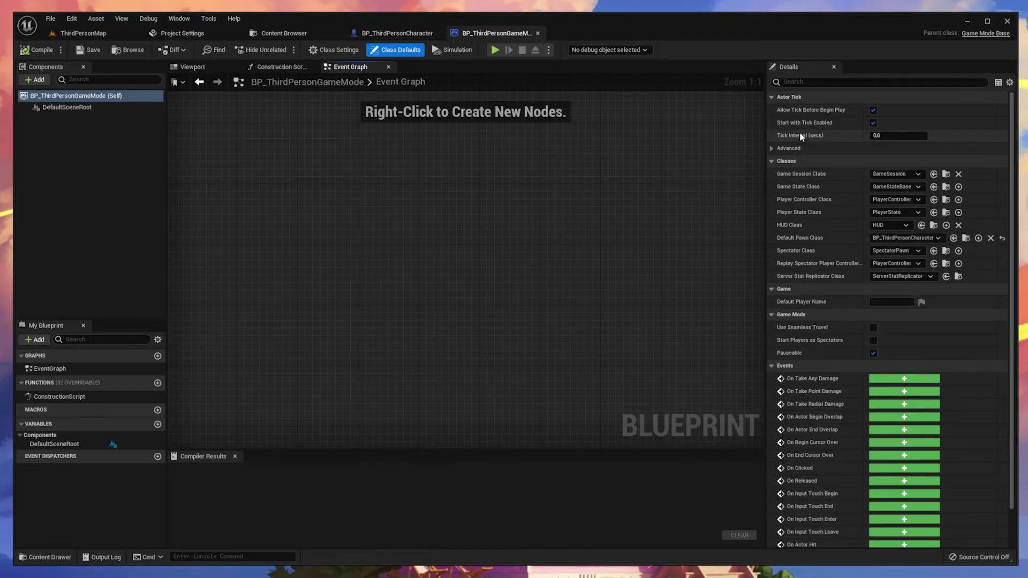
{"action": "scroll", "coordinate": [779, 514], "scroll_direction": "down", "scroll_amount": 2}
{"action": "scroll", "coordinate": [798, 482], "scroll_direction": "up", "scroll_amount": 2}
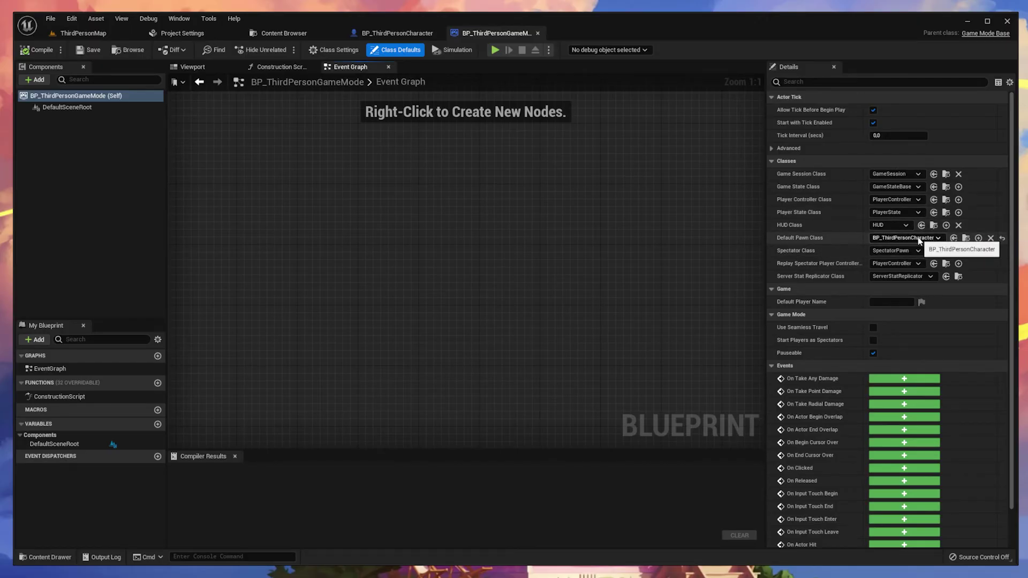
Check the game mode's Default Pawn Class options and view the character model in the BP_ThirdPersonCharacter viewport.
{"action": "left_click", "coordinate": [917, 239]}
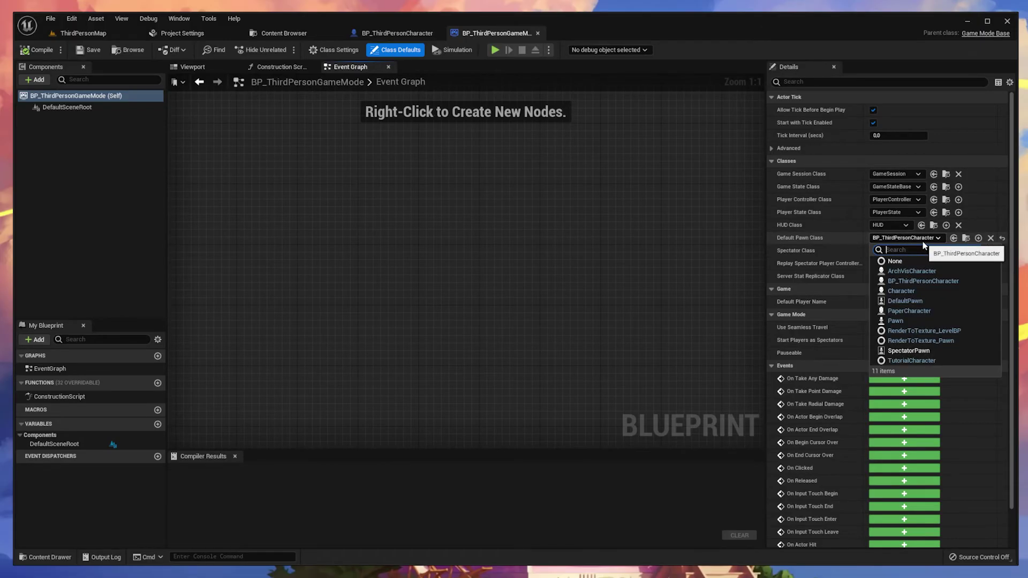
{"action": "left_click", "coordinate": [413, 33]}
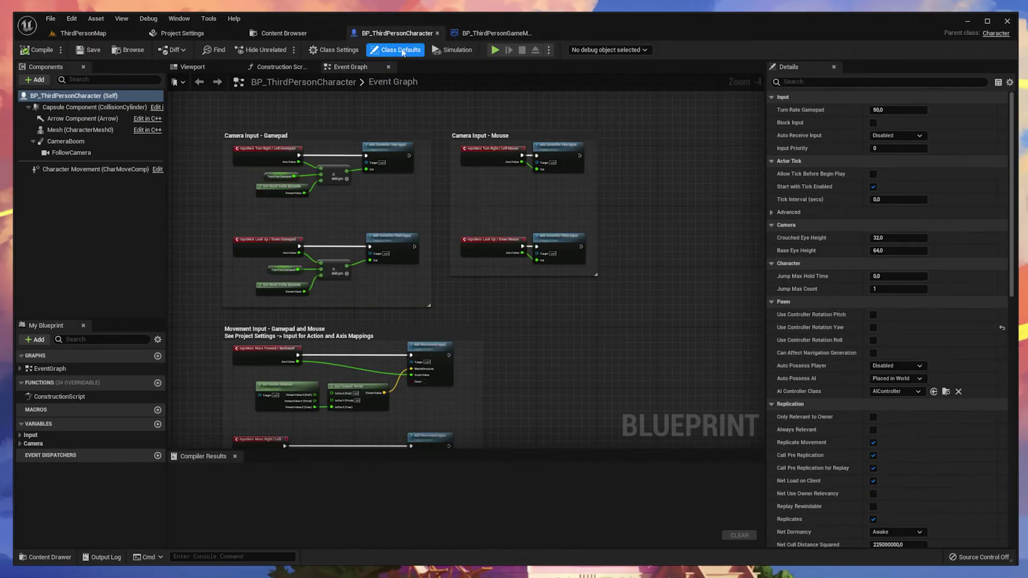
{"action": "left_click", "coordinate": [280, 35]}
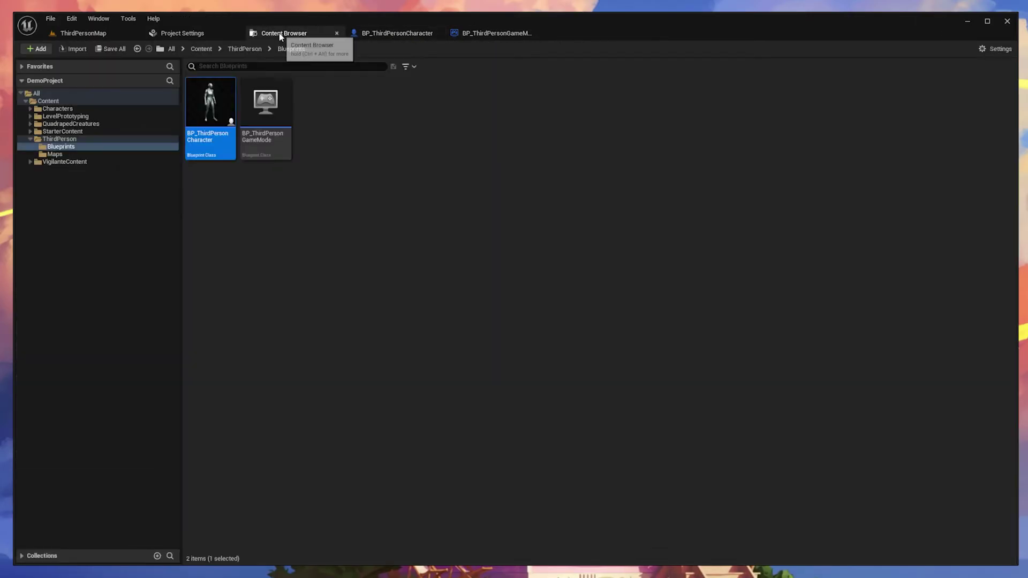
{"action": "left_click", "coordinate": [414, 36]}
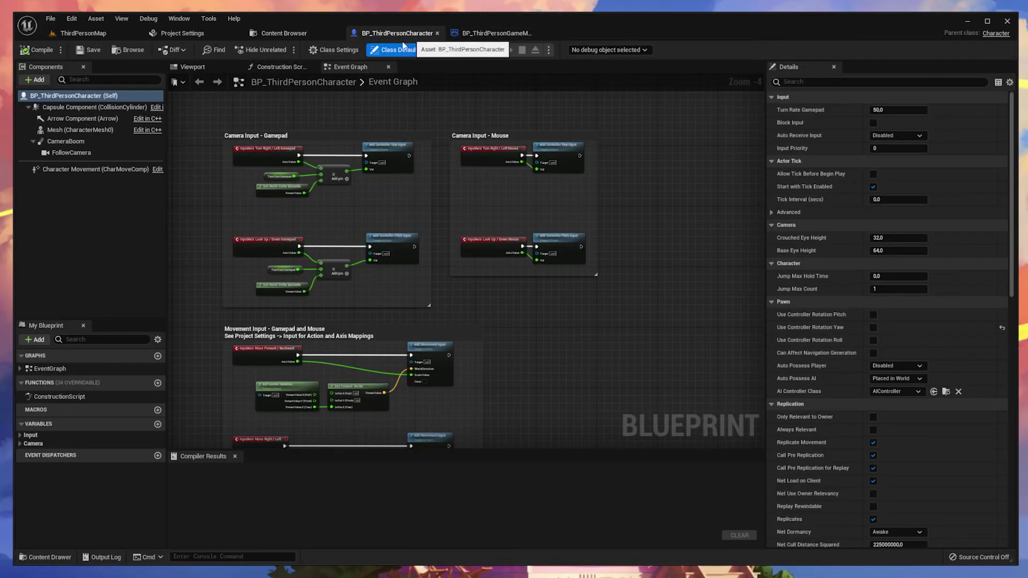
{"action": "left_click", "coordinate": [189, 66]}
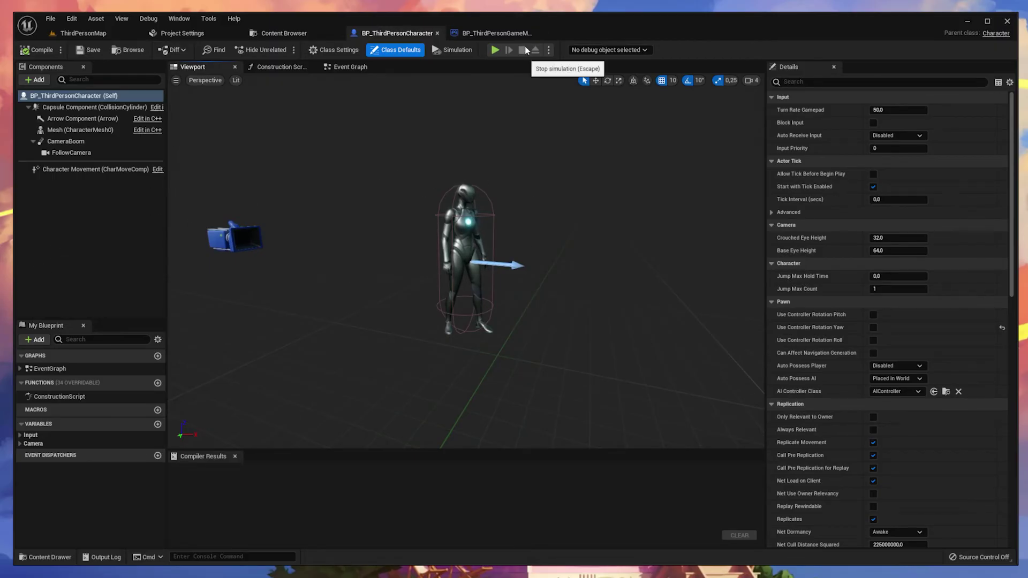
Review the classes offered for the Default Pawn Class in BP_ThirdPersonGameMode.
{"action": "left_click", "coordinate": [499, 36]}
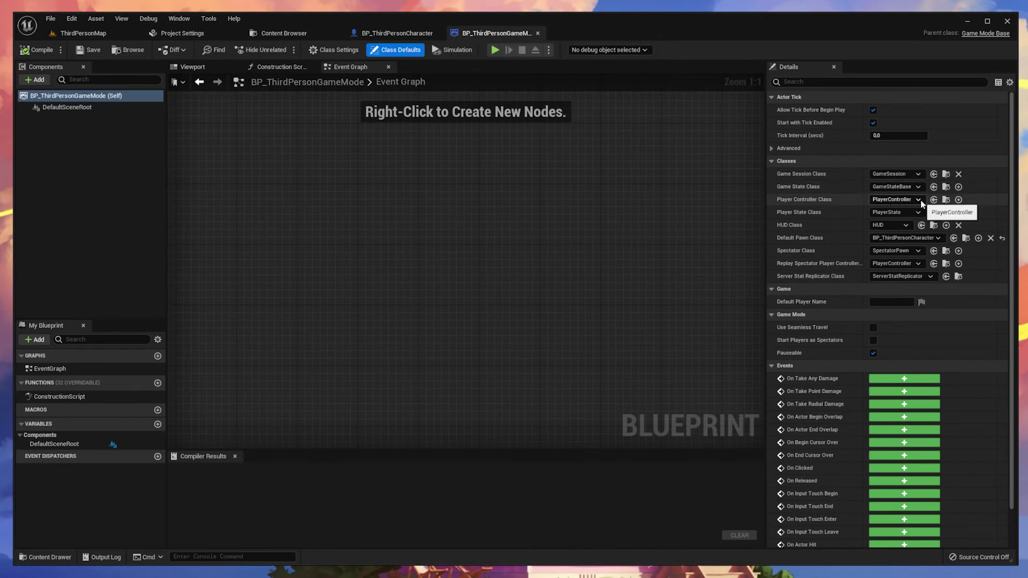
{"action": "left_click", "coordinate": [903, 238]}
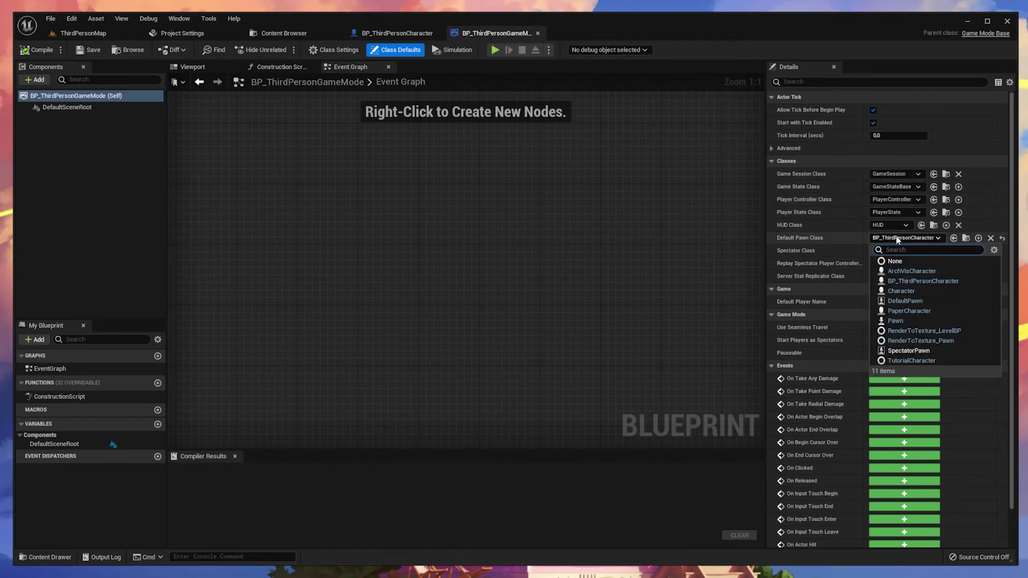
{"action": "left_click", "coordinate": [140, 97]}
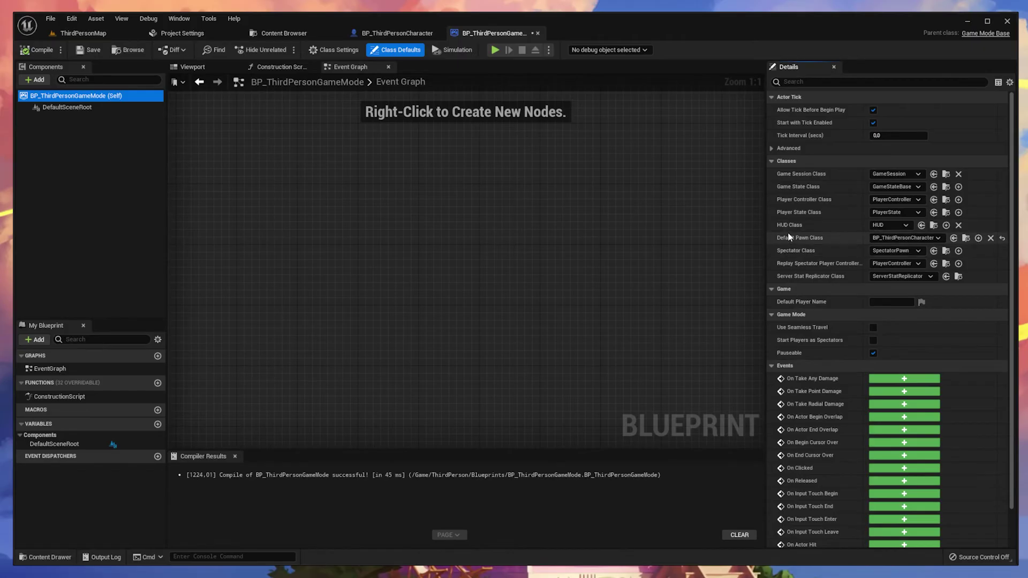
{"action": "left_click", "coordinate": [899, 238]}
{"action": "left_click", "coordinate": [886, 238]}
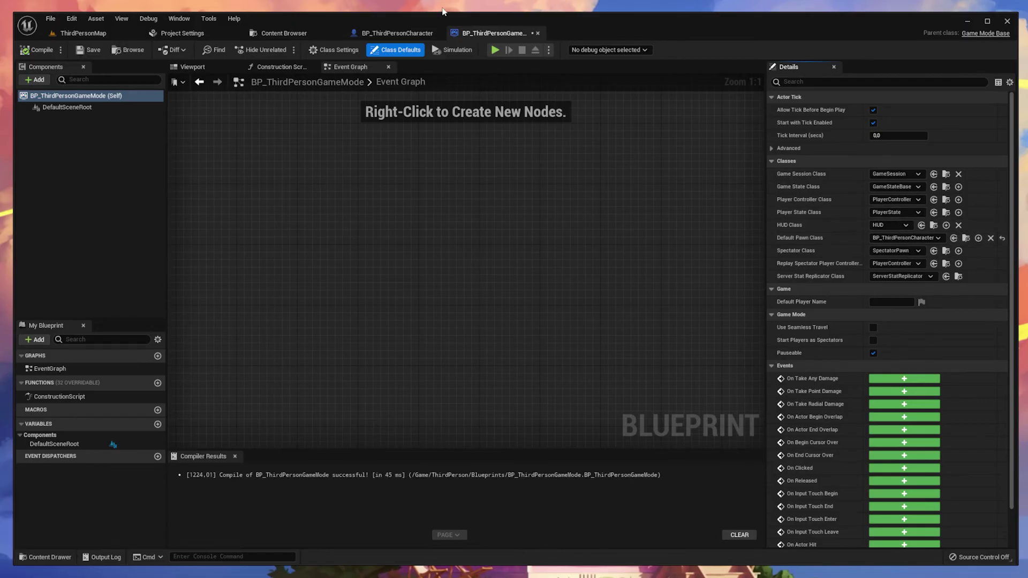
Browse from the Content folder to ThirdPerson/Blueprints and open the BP_ThirdPersonCharacter blueprint.
{"action": "left_click", "coordinate": [400, 33]}
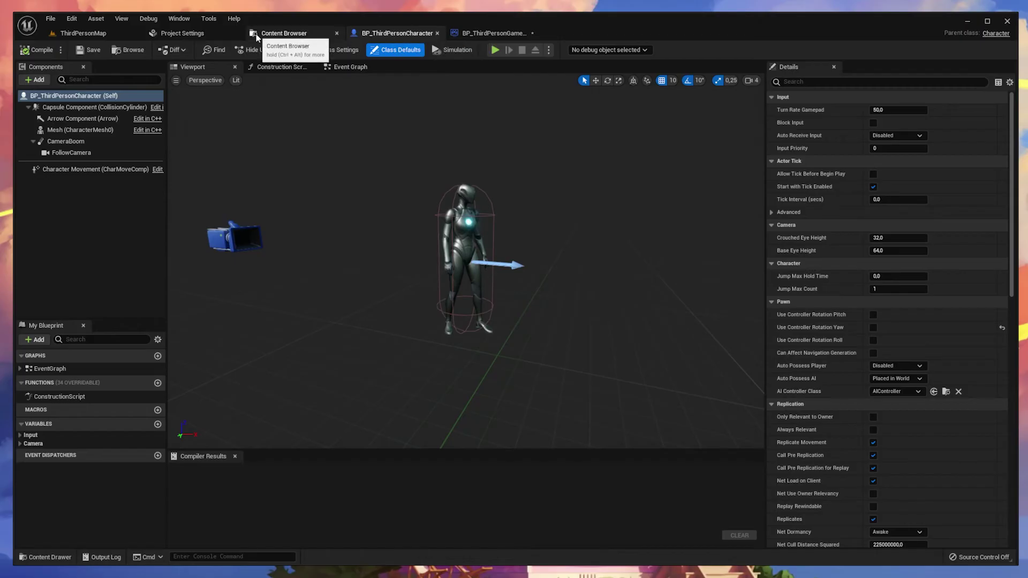
{"action": "left_click", "coordinate": [300, 34]}
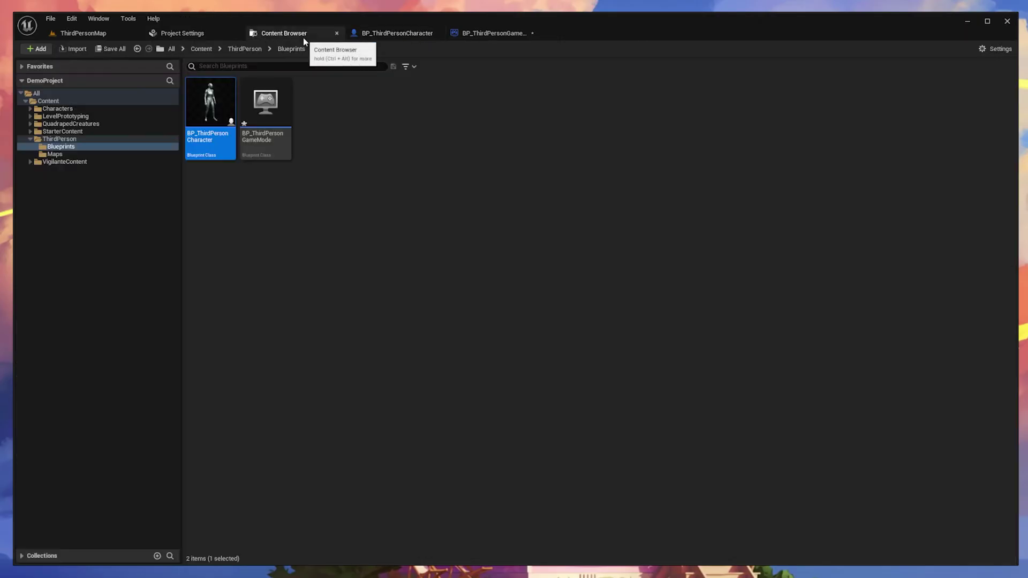
{"action": "left_click", "coordinate": [85, 101]}
{"action": "double_click", "coordinate": [451, 92]}
{"action": "double_click", "coordinate": [209, 104]}
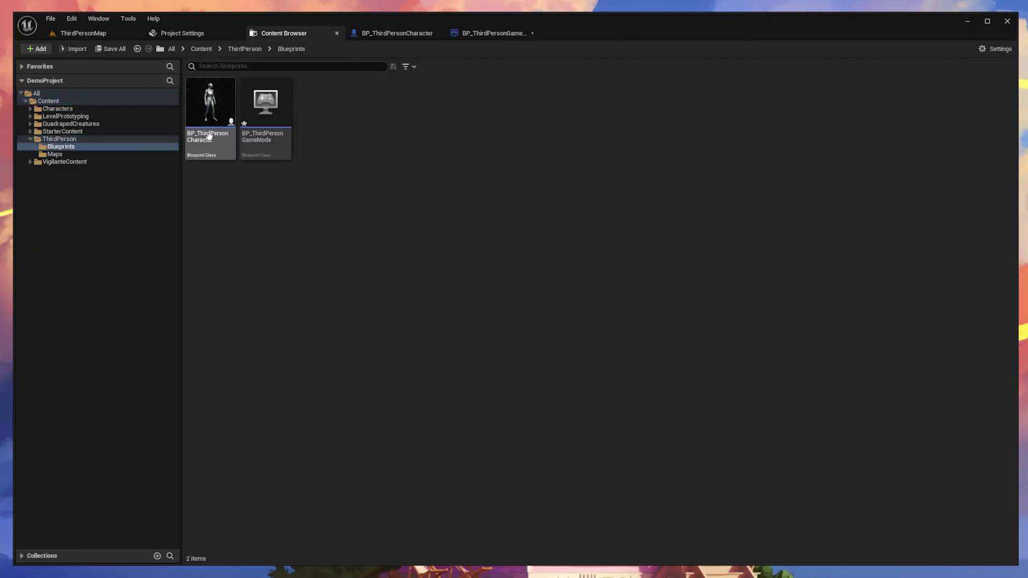
{"action": "double_click", "coordinate": [205, 139]}
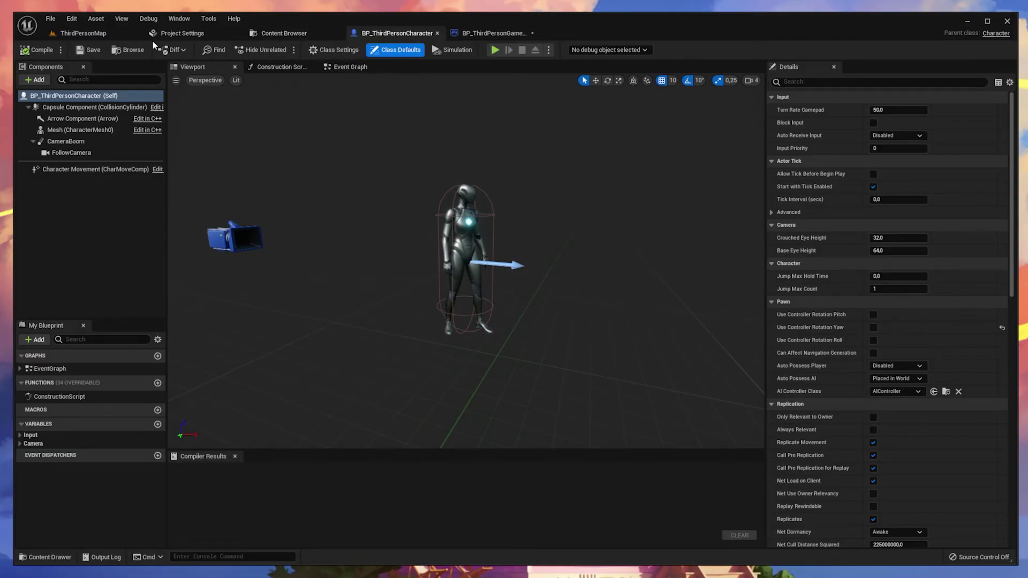
Return to the ThirdPersonMap level, focus on the SK_Griffon actor and examine it among the surrounding cubes.
{"action": "left_click", "coordinate": [80, 33]}
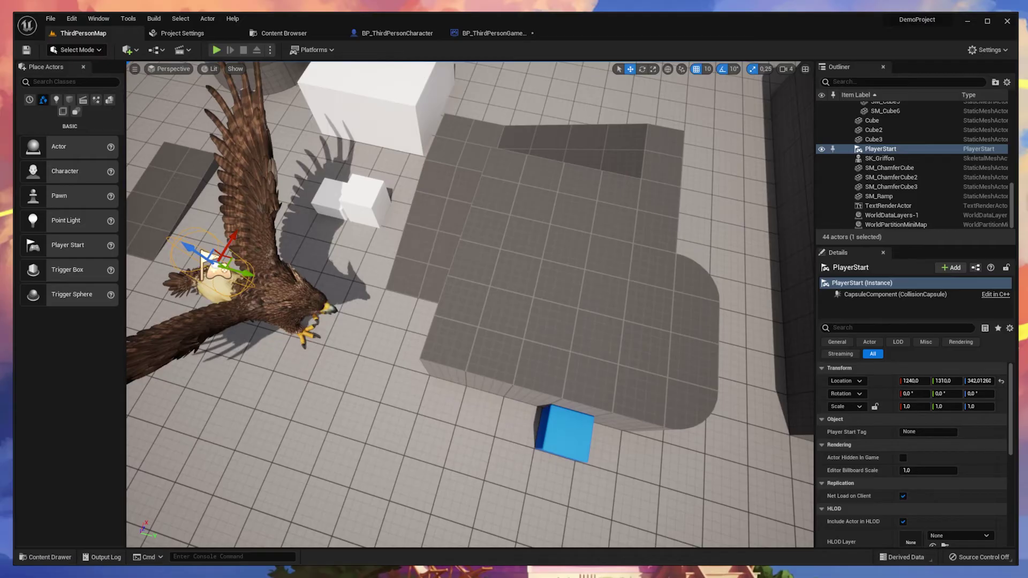
{"action": "left_click", "coordinate": [278, 290]}
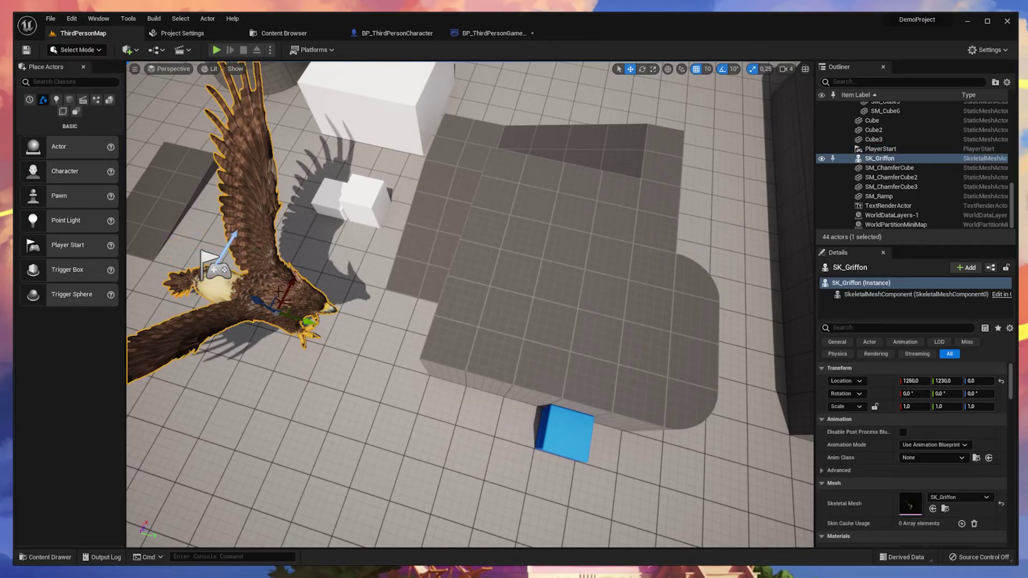
{"action": "right_click_drag", "start_coordinate": [277, 291], "coordinate": [342, 289]}
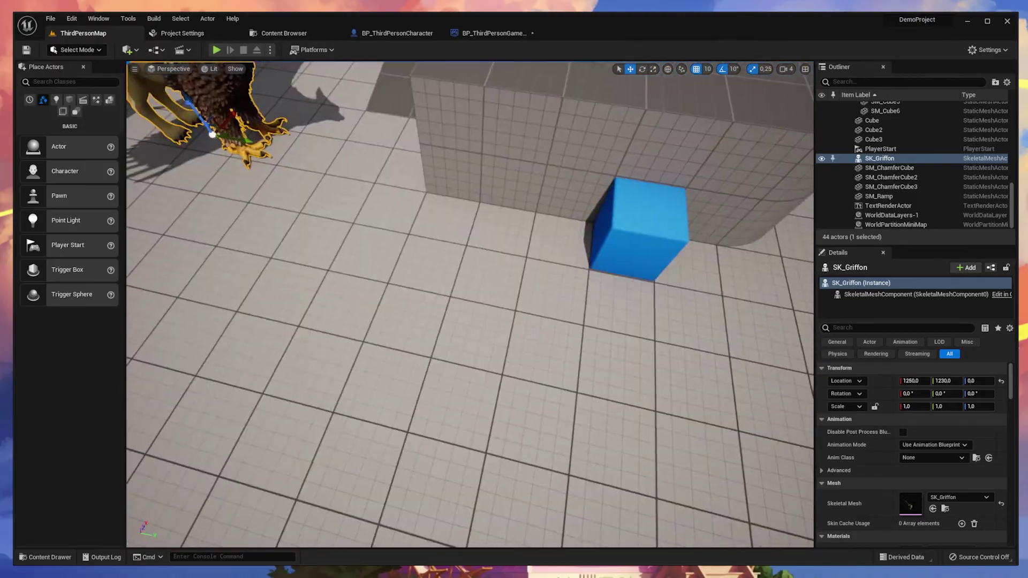
{"action": "key", "text": "f"}
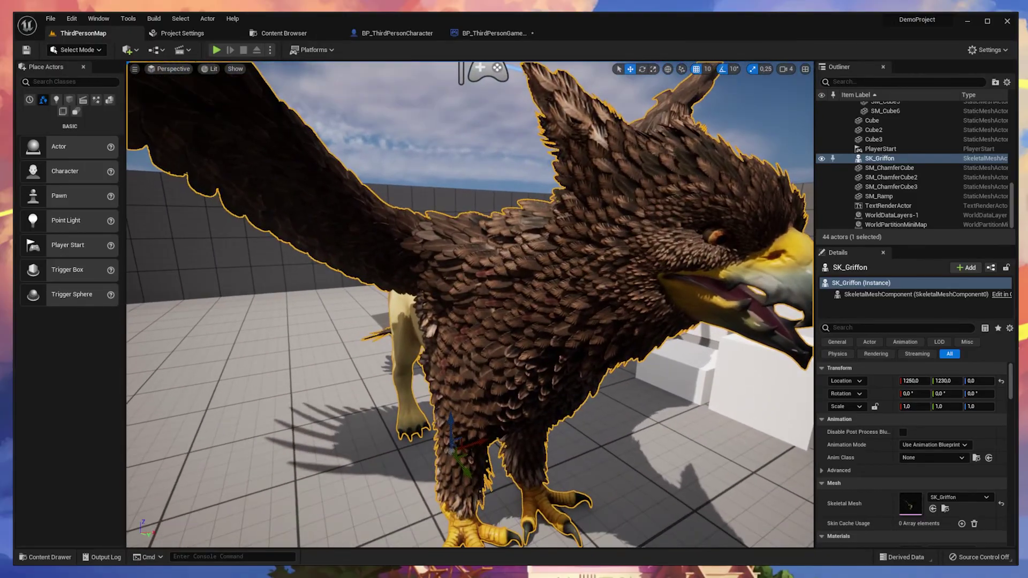
{"action": "scroll", "coordinate": [621, 403], "scroll_direction": "down", "scroll_amount": 5}
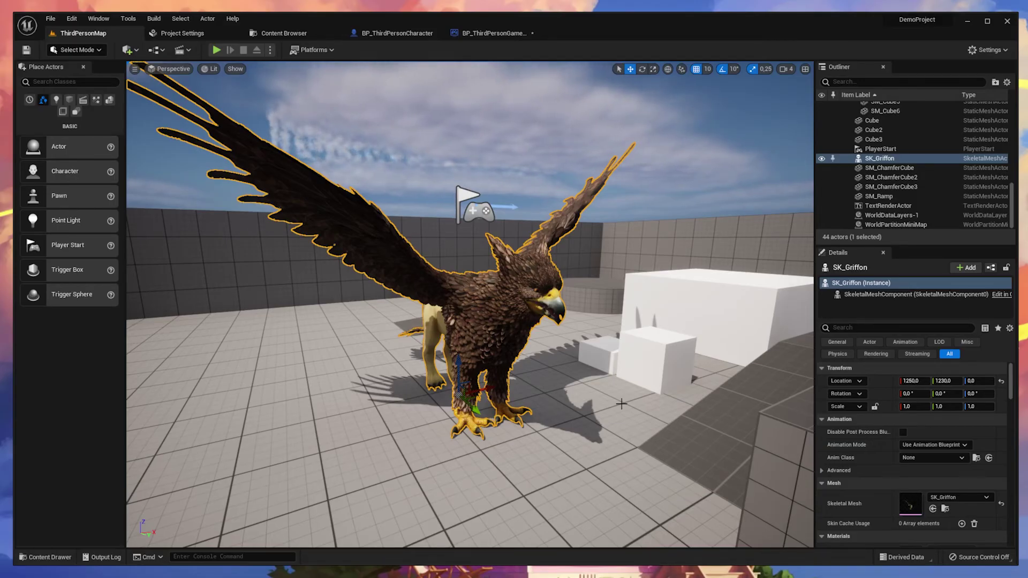
{"action": "left_click", "coordinate": [654, 298]}
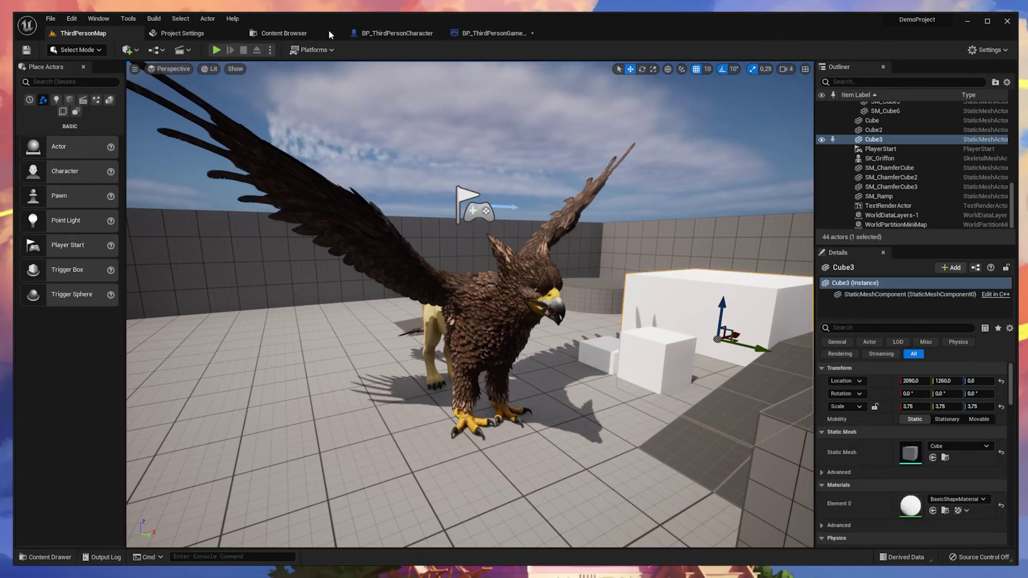
Inspect BP_ThirdPersonCharacter's mesh, FollowCamera, capsule, arrow, CameraBoom and Character Movement components and their properties.
{"action": "left_click", "coordinate": [383, 32]}
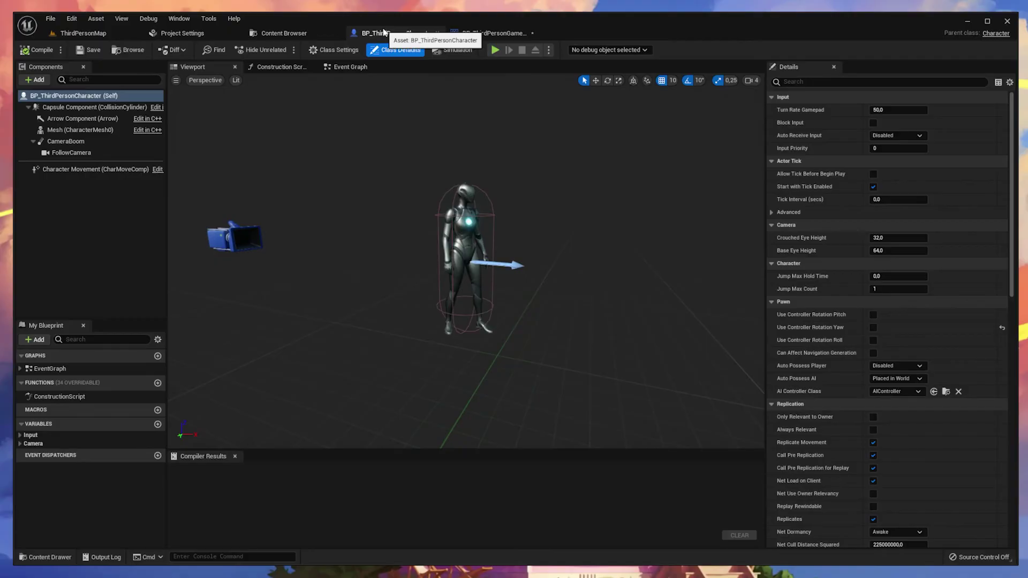
{"action": "left_click", "coordinate": [455, 239]}
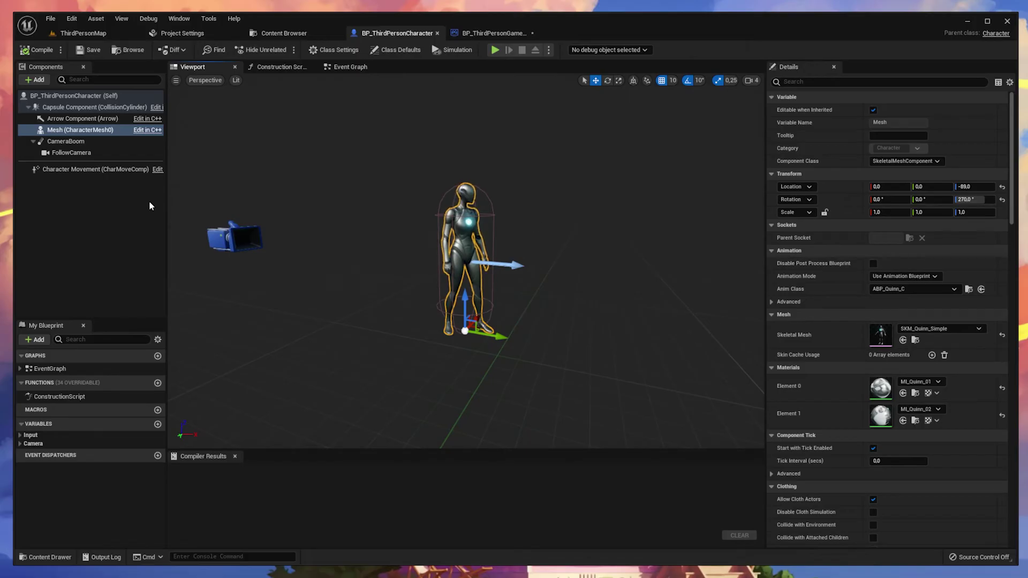
{"action": "left_click", "coordinate": [71, 153]}
{"action": "left_click", "coordinate": [94, 107]}
{"action": "left_click", "coordinate": [80, 170]}
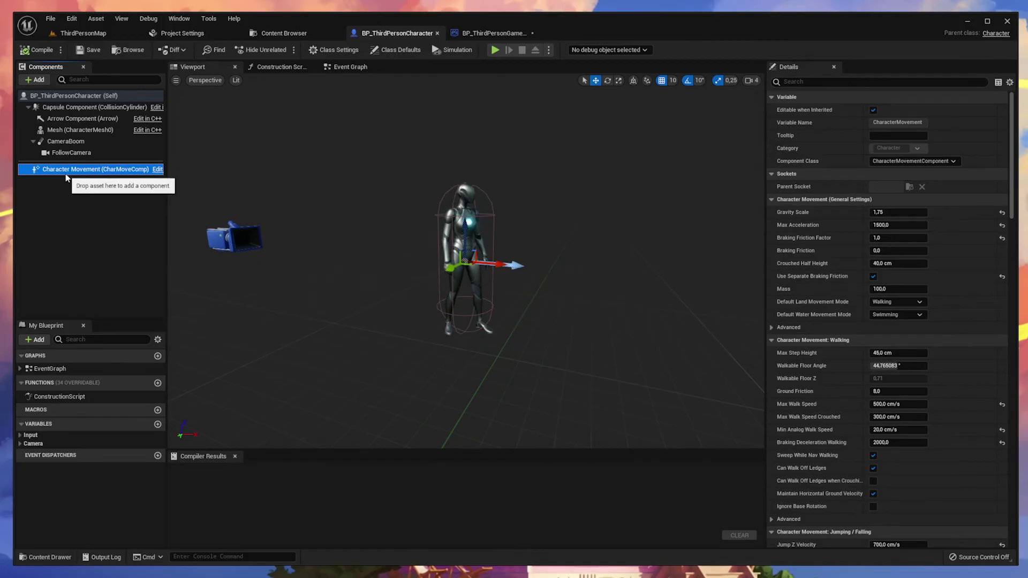
{"action": "left_click", "coordinate": [470, 243]}
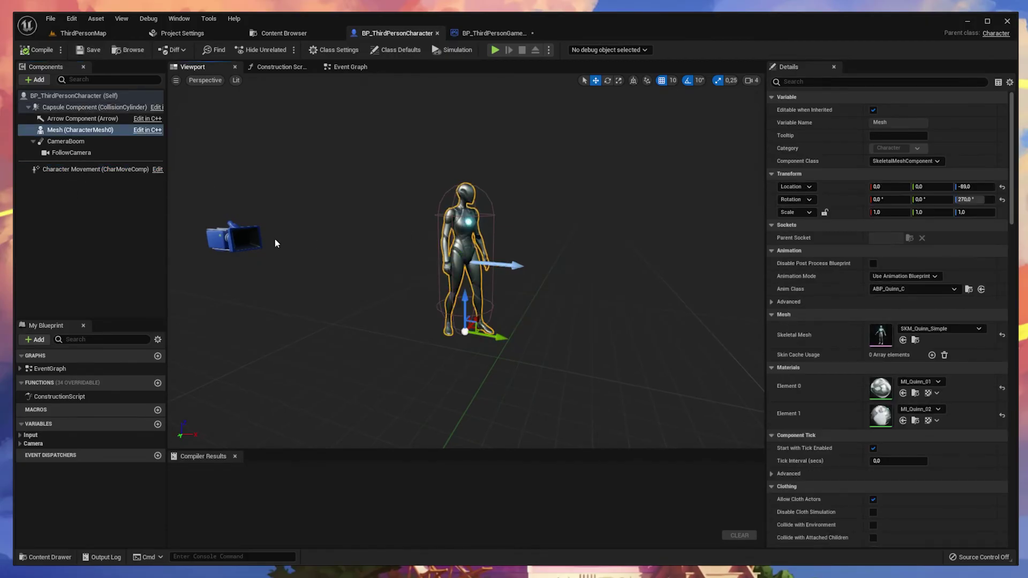
{"action": "left_click", "coordinate": [234, 237]}
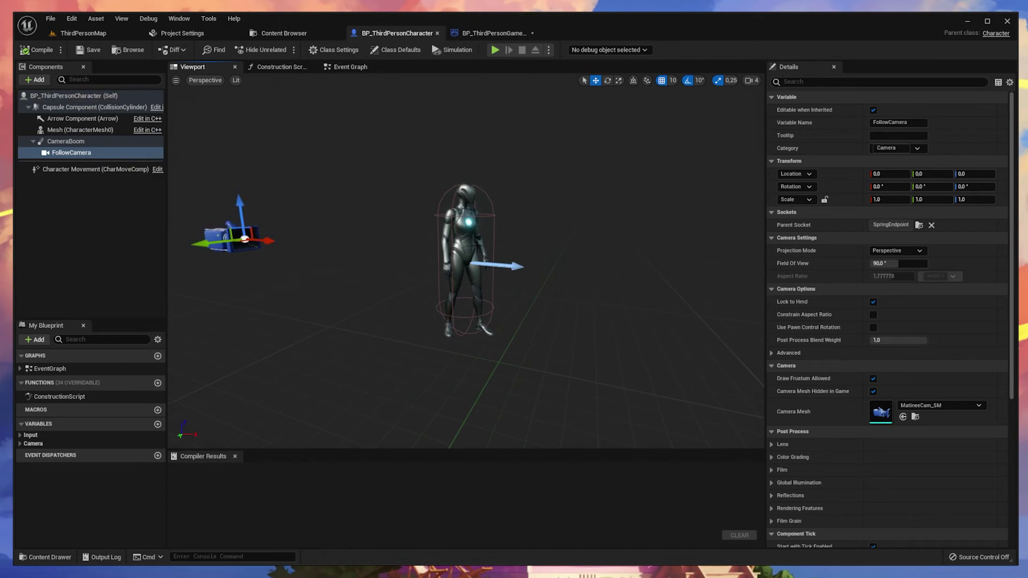
{"action": "left_click", "coordinate": [91, 107]}
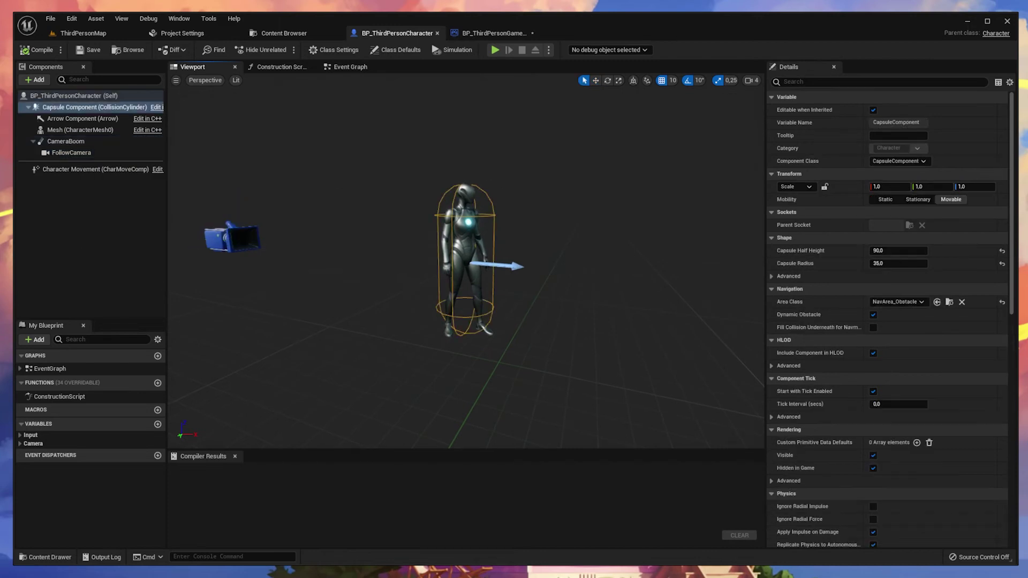
{"action": "left_click", "coordinate": [70, 169]}
{"action": "left_click", "coordinate": [67, 141]}
{"action": "left_click", "coordinate": [66, 120]}
{"action": "left_click", "coordinate": [66, 141]}
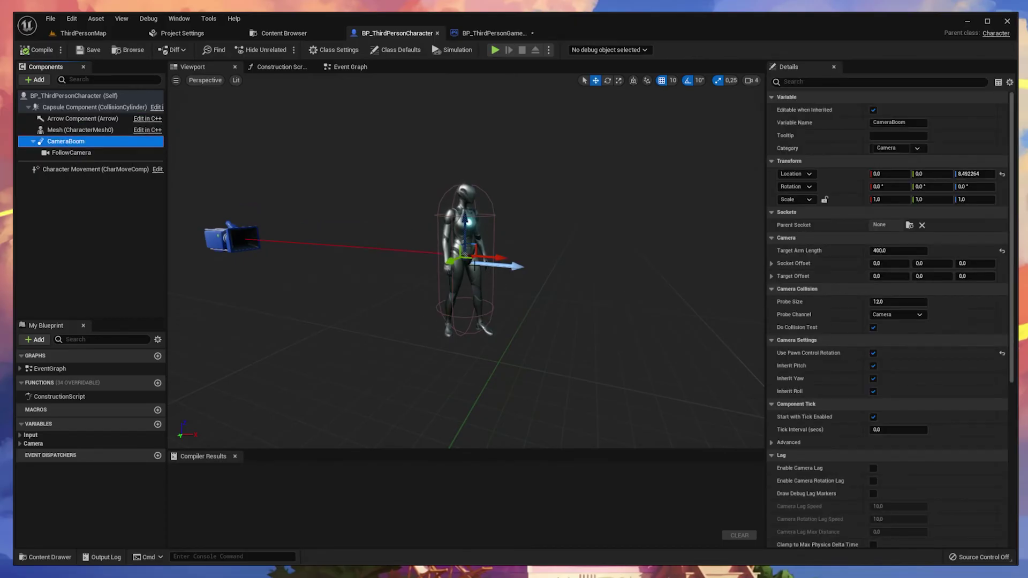
Set the Character Movement component's Max Walk Speed to 5000 cm/s and compile the character blueprint.
{"action": "left_click", "coordinate": [53, 171]}
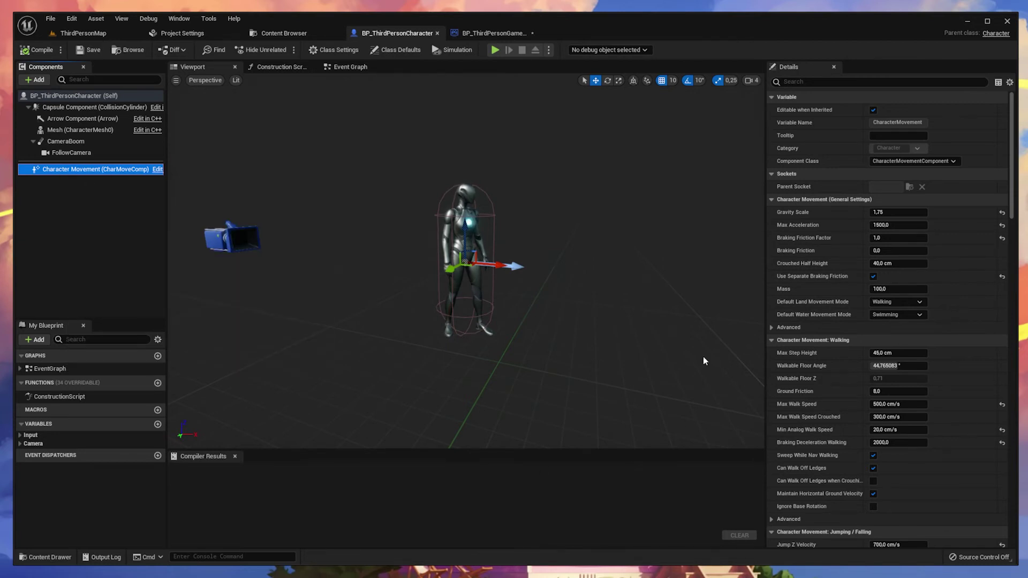
{"action": "left_click", "coordinate": [874, 404]}
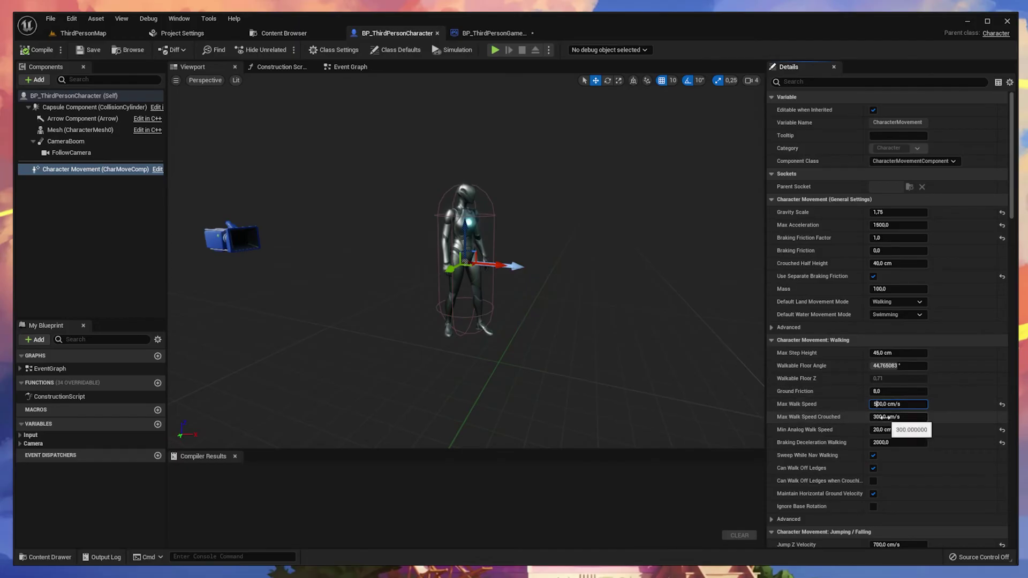
{"action": "type", "text": "0"}
{"action": "left_click", "coordinate": [882, 417]}
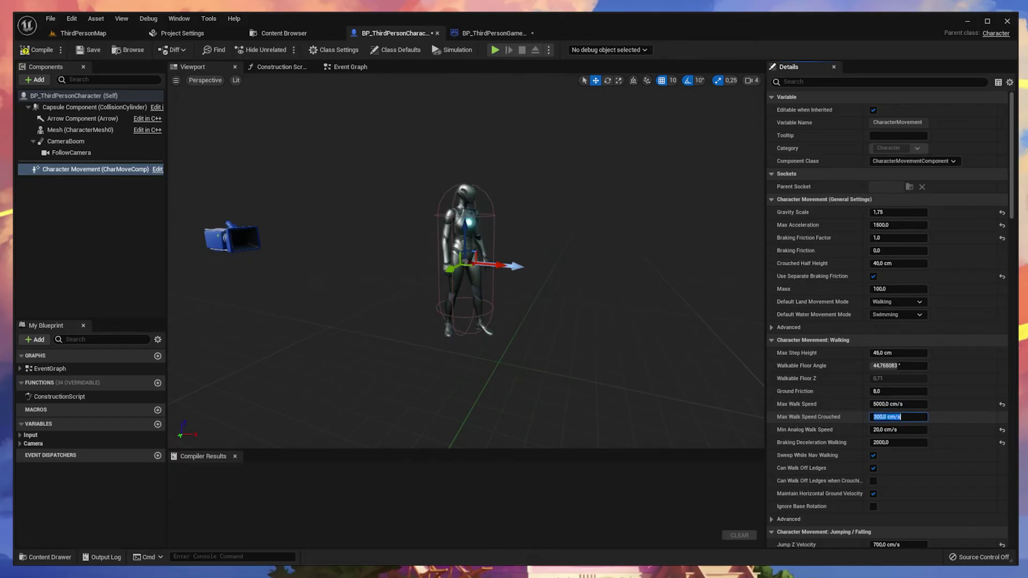
{"action": "left_click", "coordinate": [547, 505]}
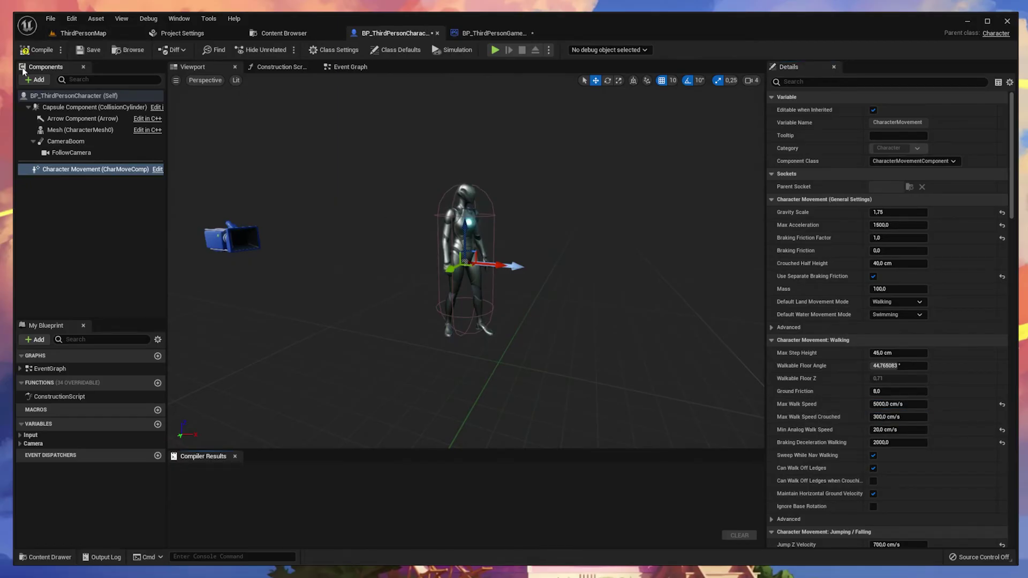
{"action": "left_click", "coordinate": [38, 50]}
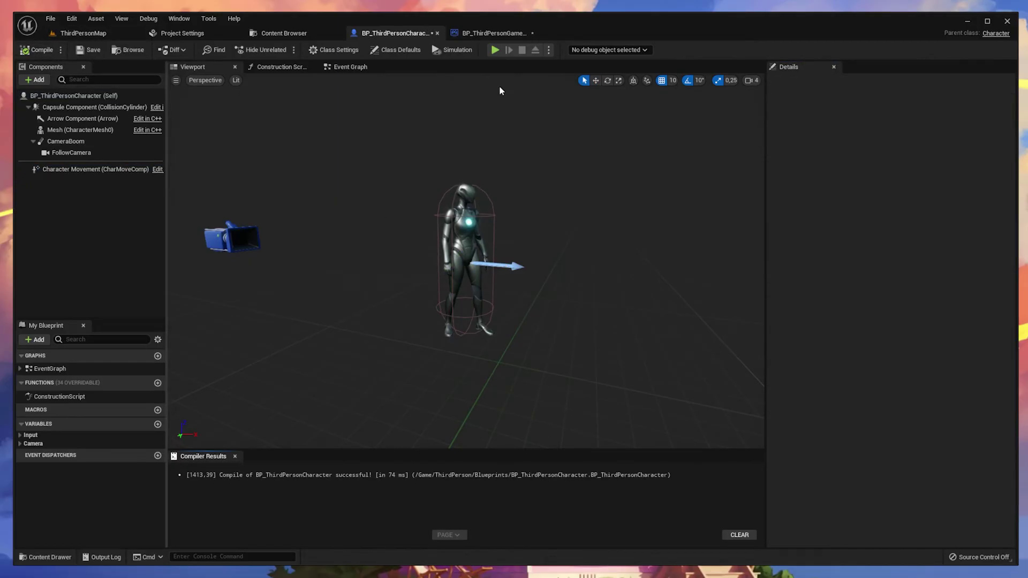
Play-test the level by running and jumping with the character off the griffon and around the walls, and end the preview.
{"action": "left_click", "coordinate": [495, 49]}
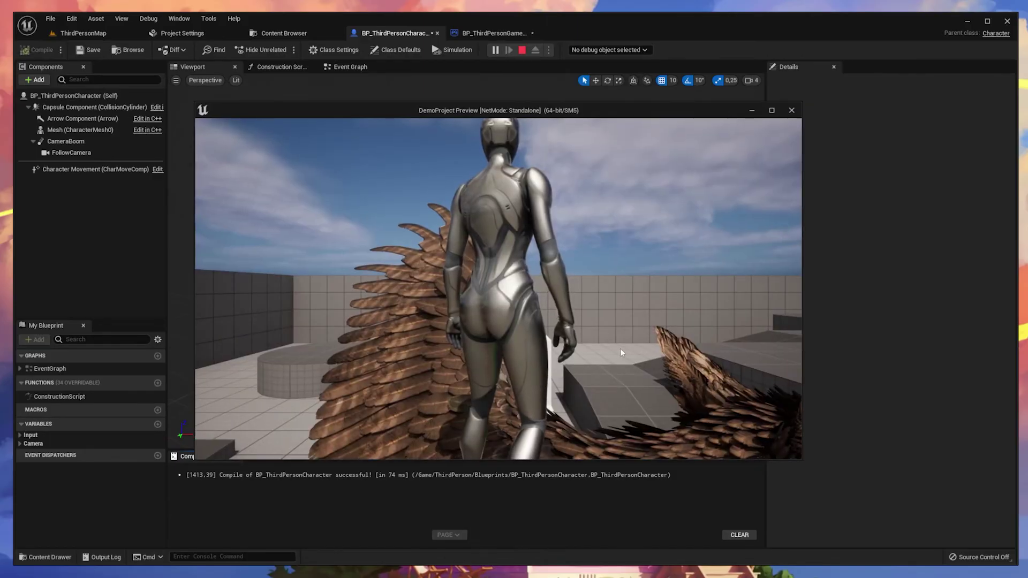
{"action": "key", "text": "w"}
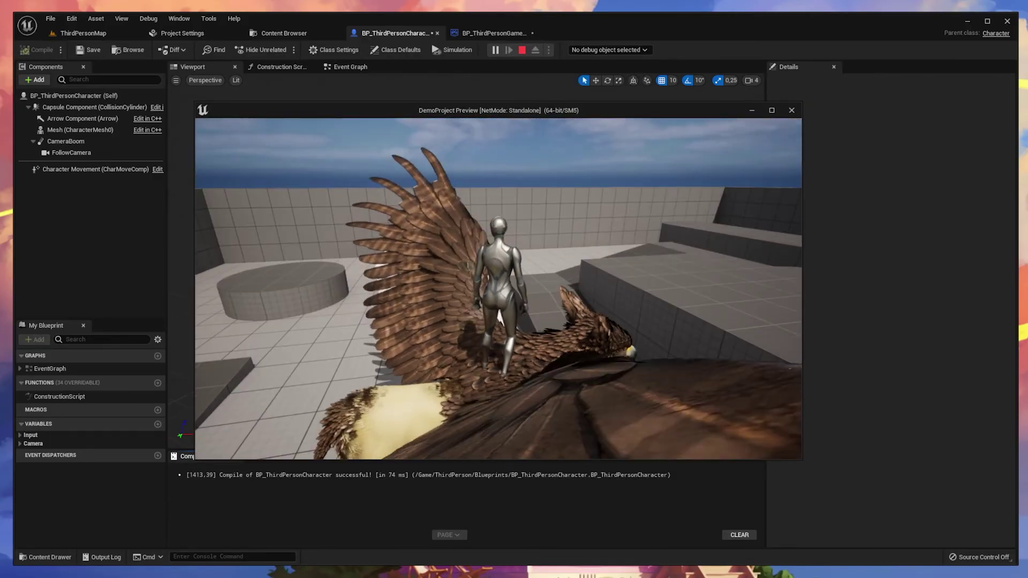
{"action": "key", "text": "space"}
{"action": "key", "text": "w"}
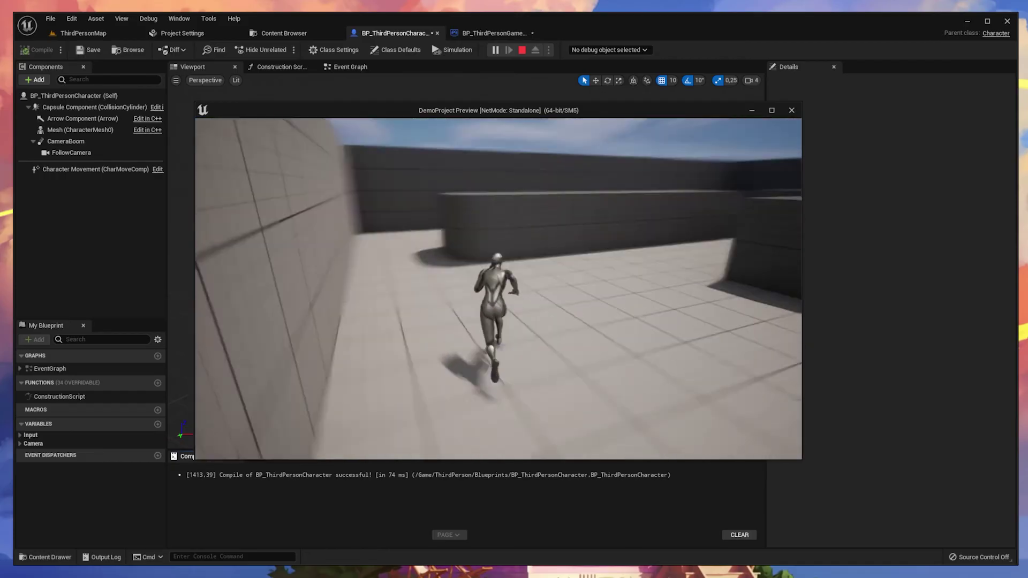
{"action": "key", "text": "w"}
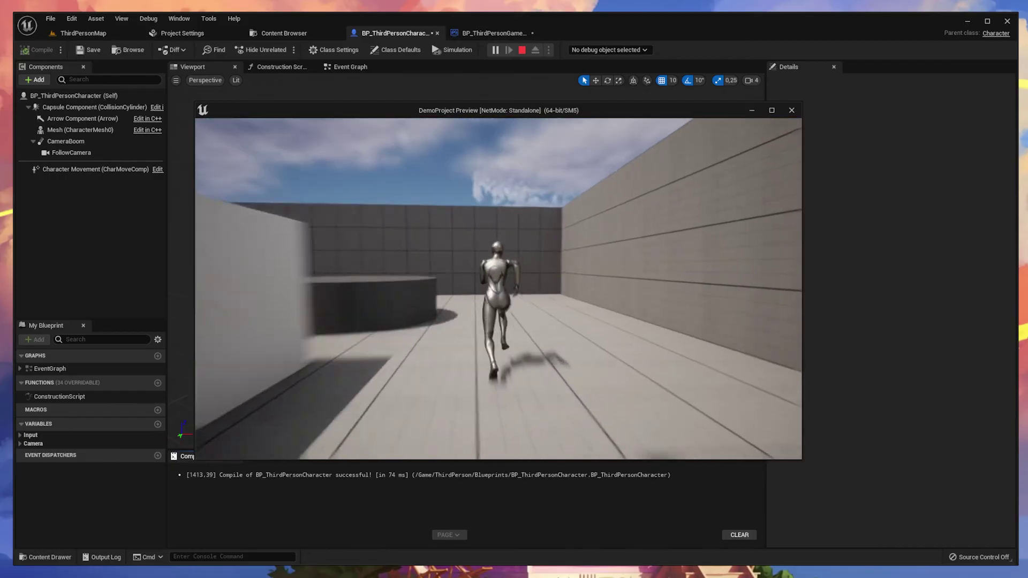
{"action": "key", "text": "w"}
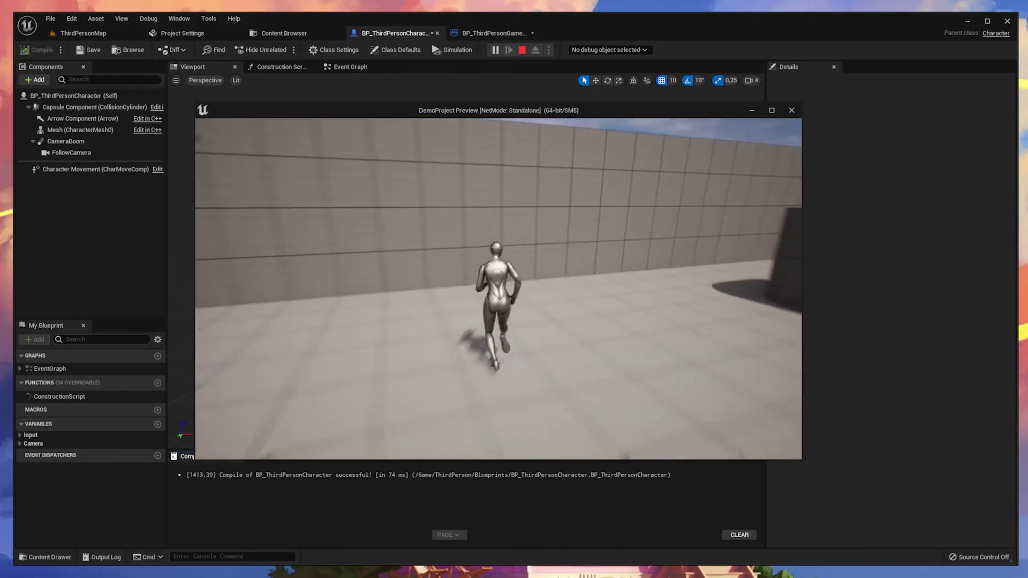
{"action": "key", "text": "Escape"}
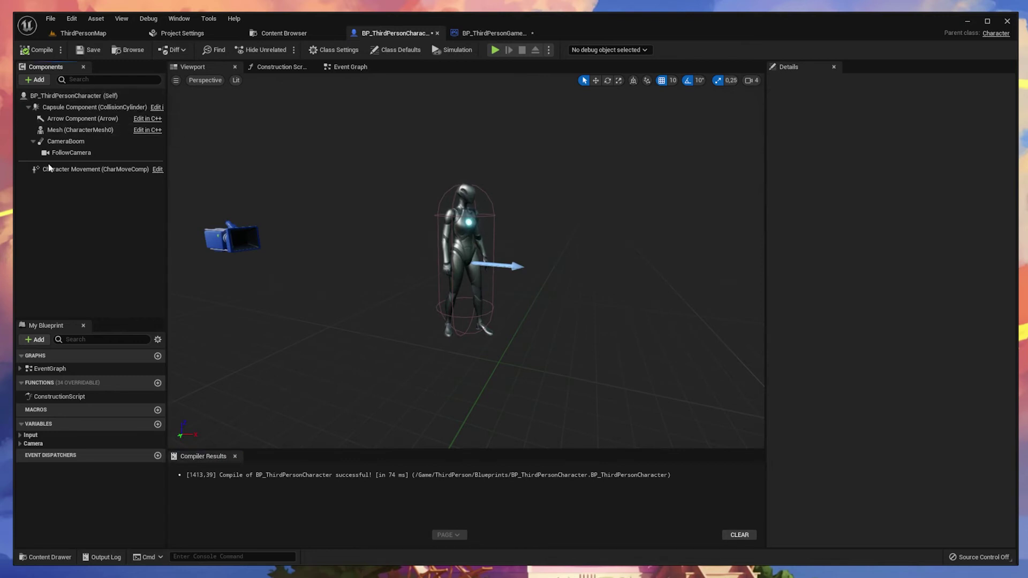
Set the Character Movement component's Max Walk Speed back to 500 cm/s.
{"action": "left_click", "coordinate": [99, 170]}
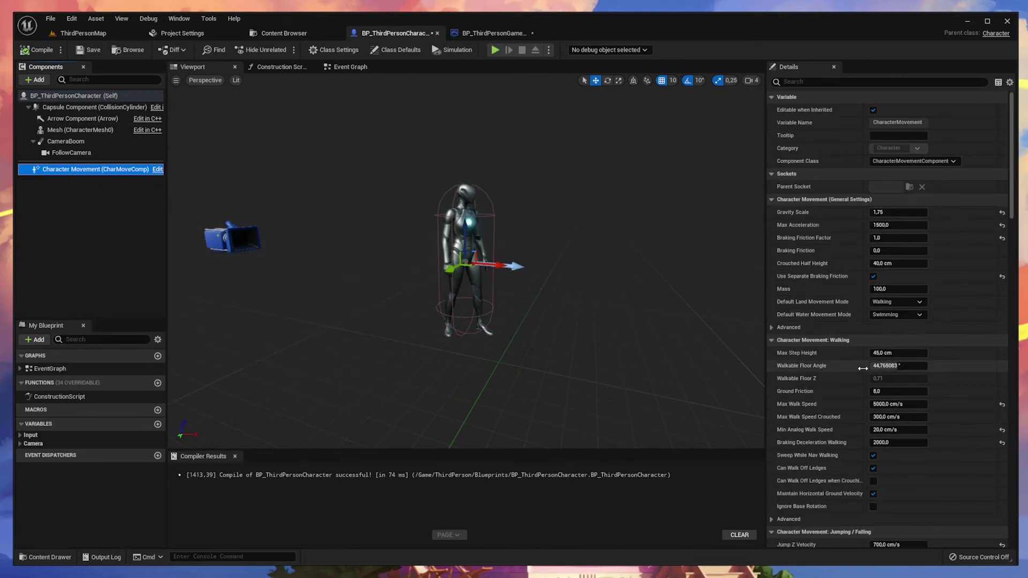
{"action": "left_click", "coordinate": [871, 405]}
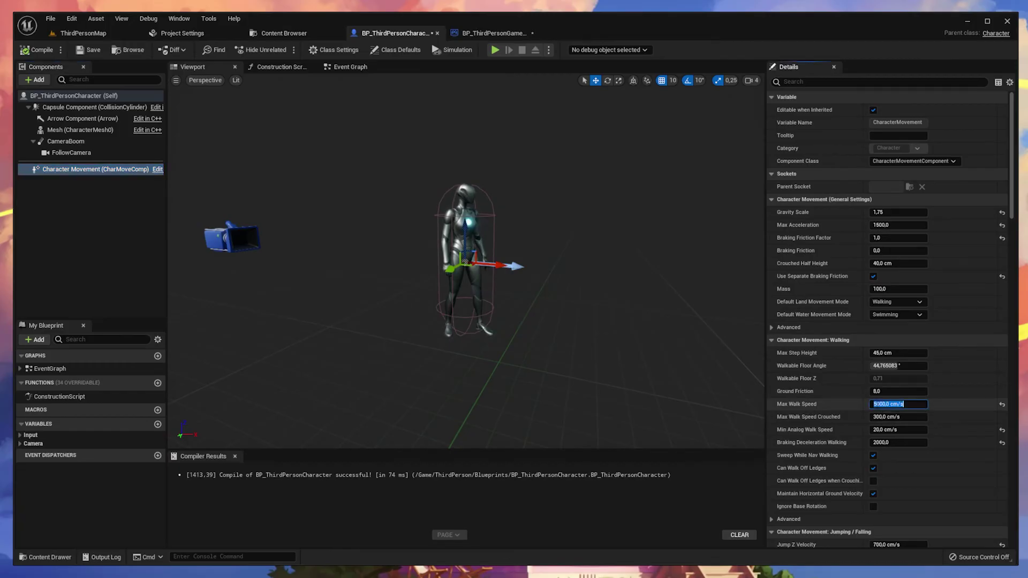
{"action": "key", "text": "BackSpace"}
{"action": "key", "text": "Return"}
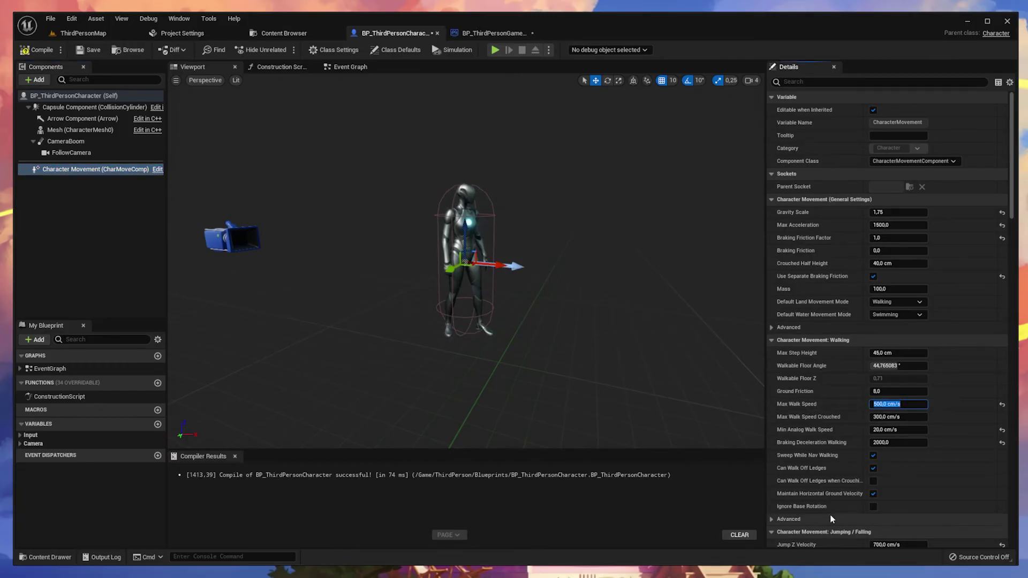
Compare the blueprint's Construction Script with its Event Graph and view the Camera Input groups in the Event Graph.
{"action": "left_click", "coordinate": [281, 68]}
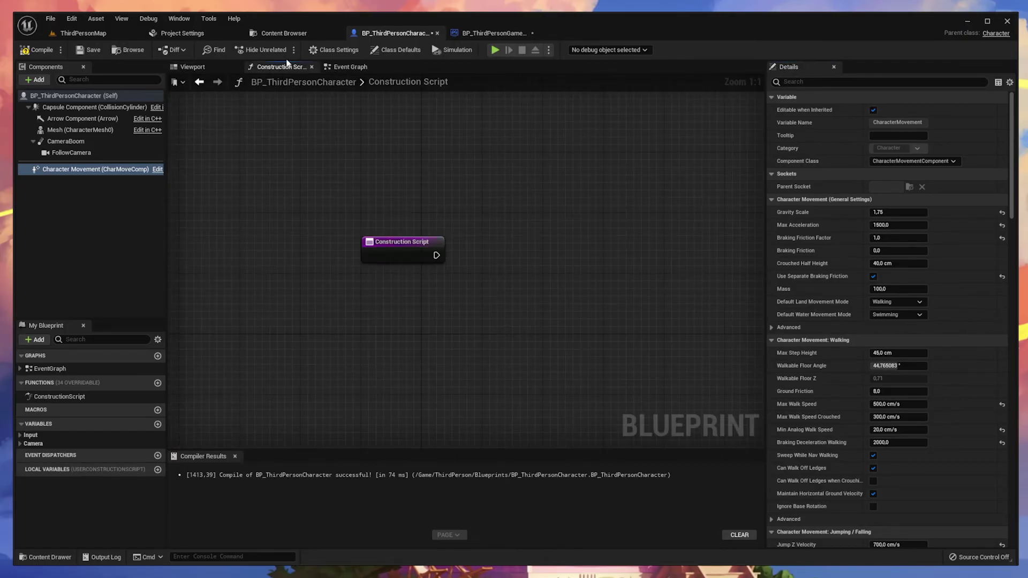
{"action": "left_click", "coordinate": [328, 67]}
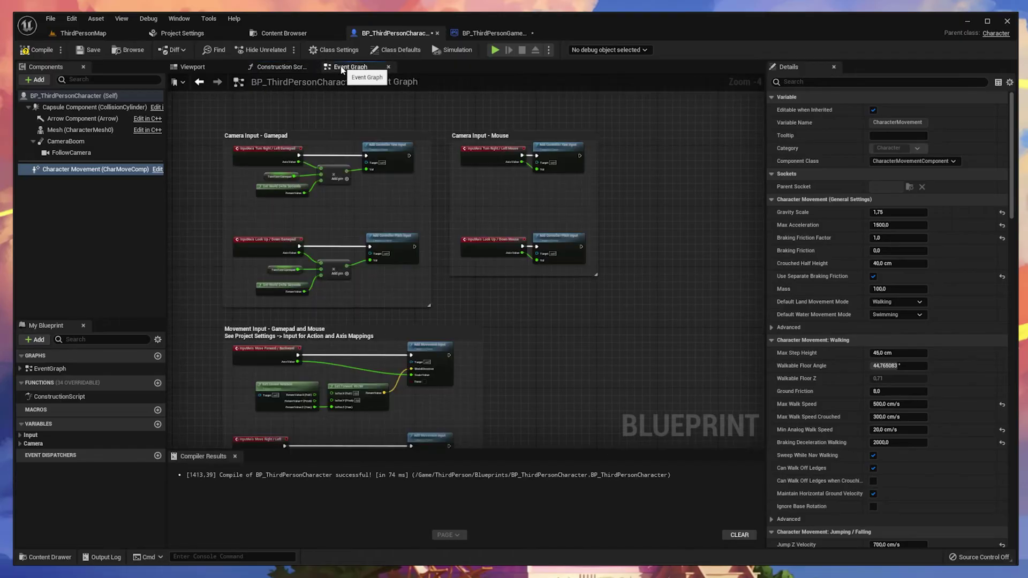
{"action": "left_click", "coordinate": [289, 67]}
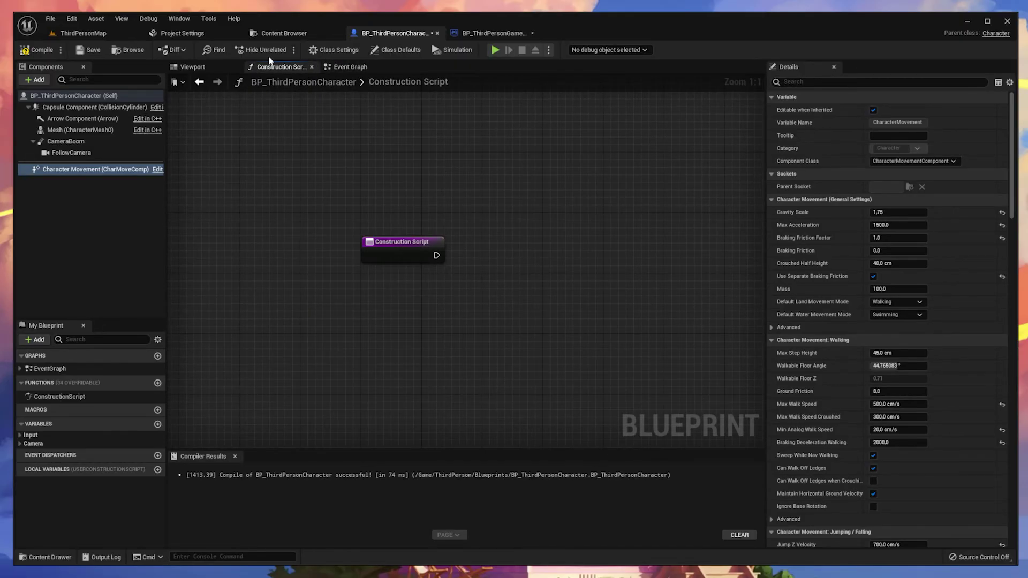
{"action": "left_click", "coordinate": [350, 67]}
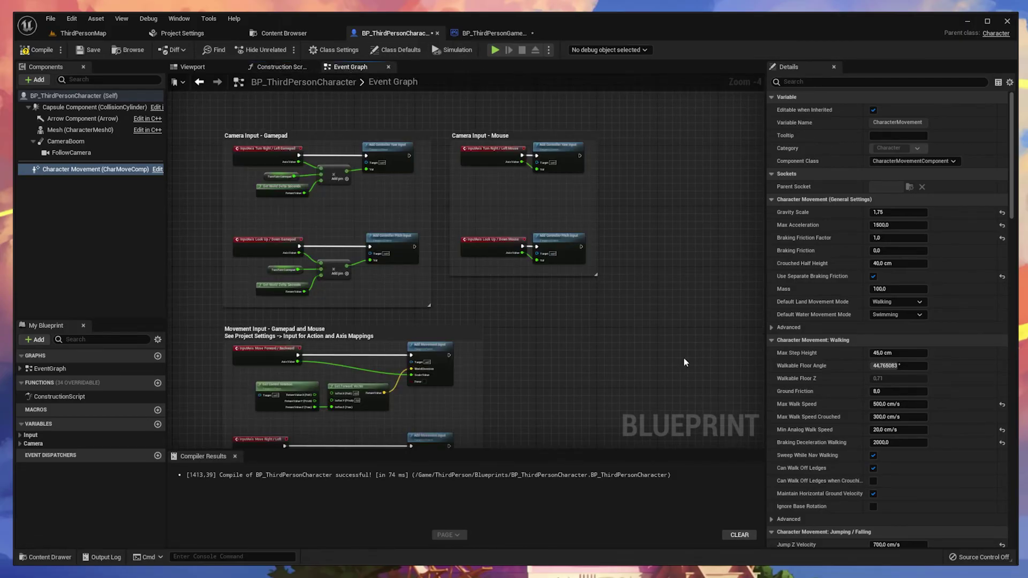
{"action": "scroll", "coordinate": [430, 347], "scroll_direction": "up", "scroll_amount": 2}
{"action": "right_click_drag", "start_coordinate": [620, 323], "coordinate": [520, 235]}
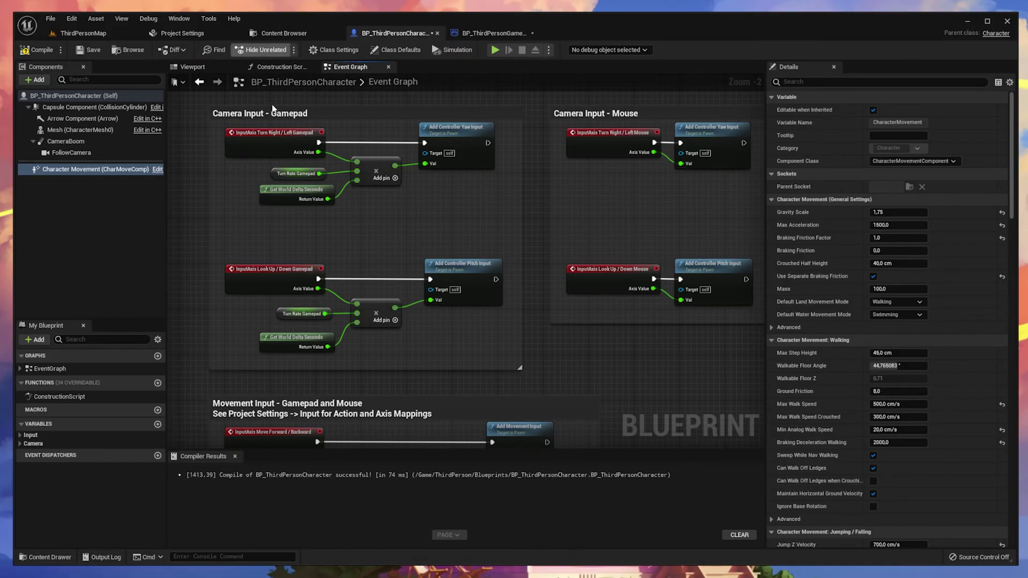
Examine the gamepad and mouse Camera Input nodes and the Movement Input group's forward/backward and right/left nodes.
{"action": "scroll", "coordinate": [330, 266], "scroll_direction": "up", "scroll_amount": 3}
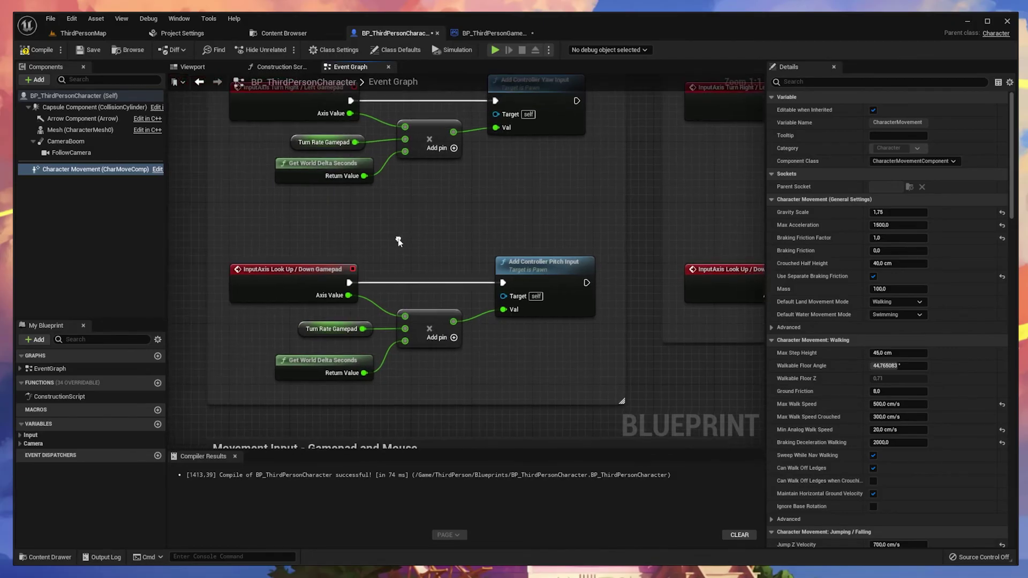
{"action": "right_click_drag", "start_coordinate": [513, 287], "coordinate": [501, 155]}
{"action": "right_click_drag", "start_coordinate": [498, 257], "coordinate": [493, 171]}
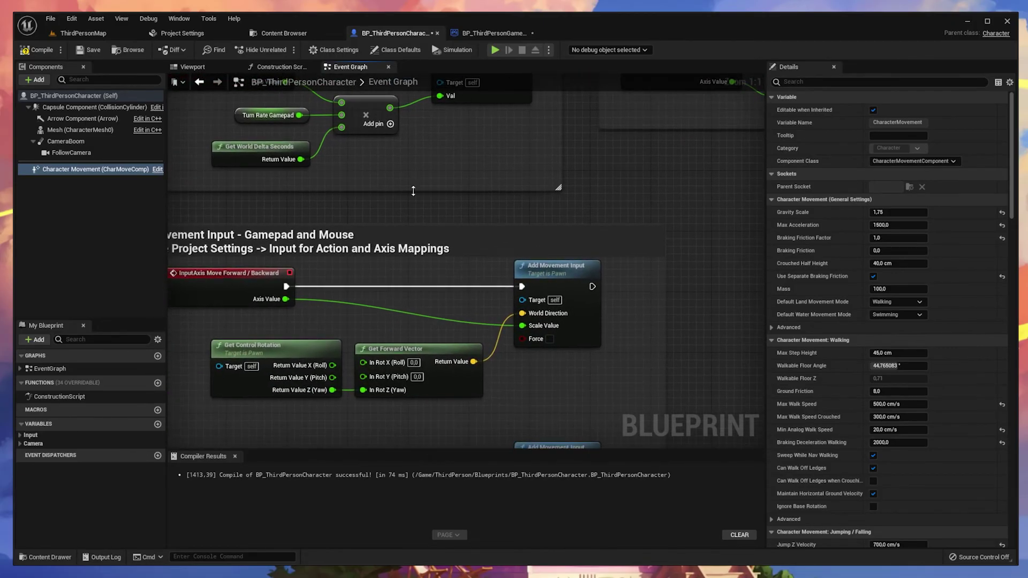
{"action": "right_click_drag", "start_coordinate": [434, 193], "coordinate": [460, 126]}
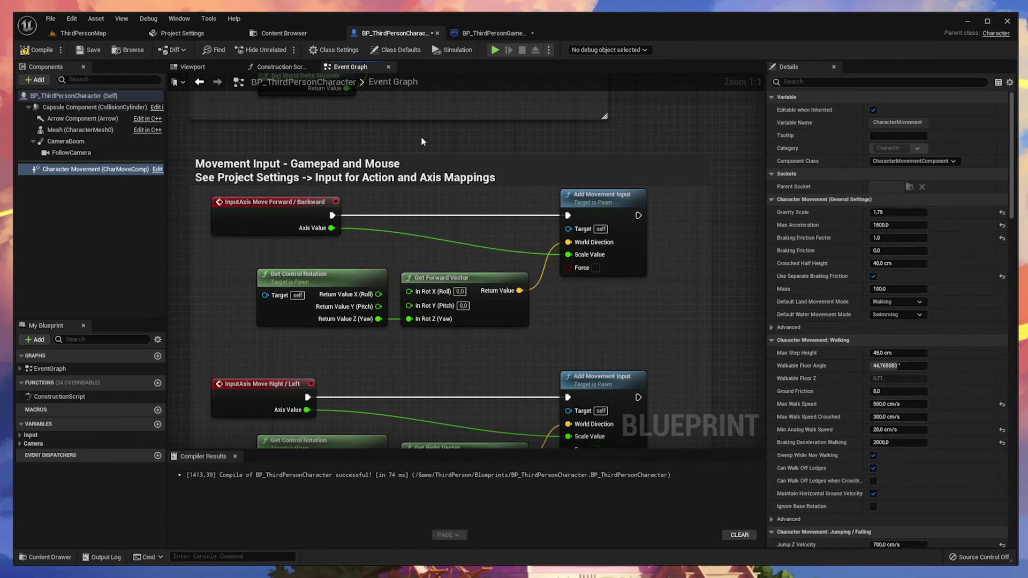
{"action": "right_click_drag", "start_coordinate": [577, 156], "coordinate": [572, 402]}
{"action": "right_click_drag", "start_coordinate": [518, 152], "coordinate": [427, 161]}
{"action": "scroll", "coordinate": [356, 303], "scroll_direction": "down", "scroll_amount": 2}
{"action": "scroll", "coordinate": [348, 309], "scroll_direction": "up", "scroll_amount": 1}
{"action": "scroll", "coordinate": [336, 277], "scroll_direction": "down", "scroll_amount": 2}
{"action": "right_click_drag", "start_coordinate": [386, 129], "coordinate": [384, 176]}
{"action": "right_click_drag", "start_coordinate": [374, 223], "coordinate": [417, 81]}
{"action": "mouse_move", "coordinate": [280, 330]}
{"action": "right_mouse_down"}
{"action": "mouse_move", "coordinate": [249, 77]}
{"action": "mouse_move", "coordinate": [272, 104]}
{"action": "mouse_move", "coordinate": [271, 93]}
{"action": "mouse_move", "coordinate": [268, 327]}
{"action": "right_mouse_up"}
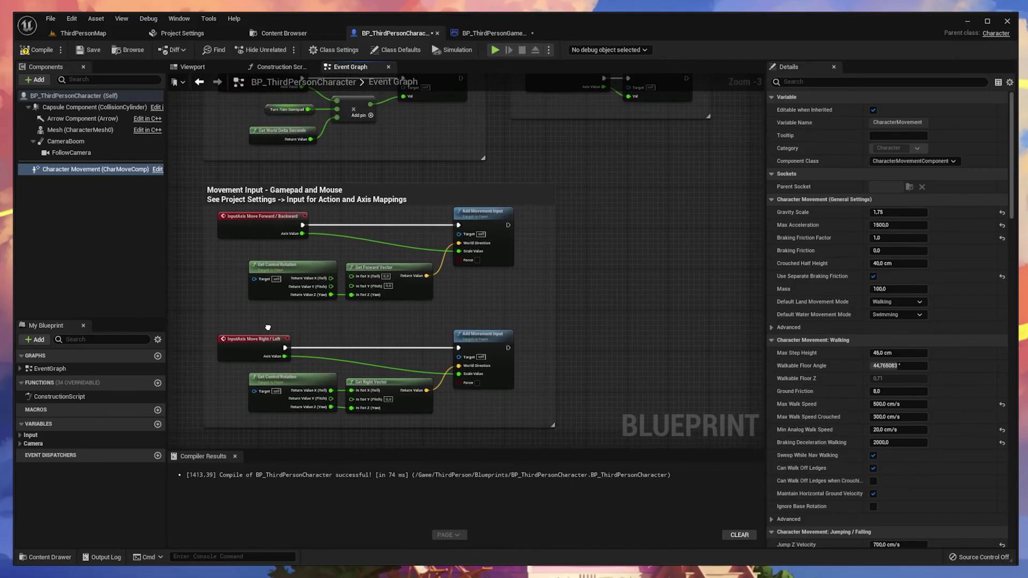
{"action": "scroll", "coordinate": [275, 343], "scroll_direction": "up", "scroll_amount": 3}
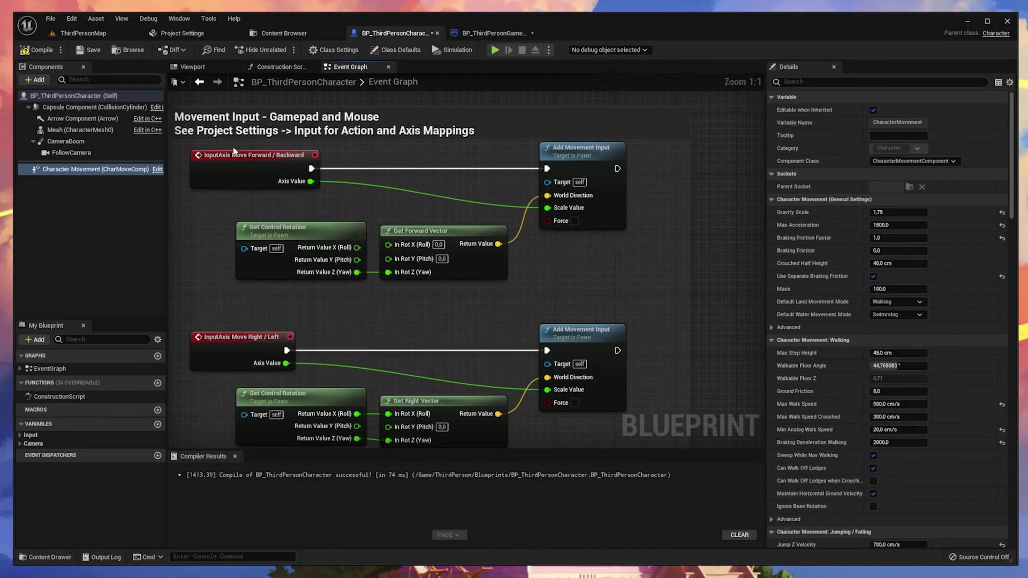
Inspect the InputAxis Move Forward / Backward event and the Add Movement Input node it drives, including the Scale Value pin.
{"action": "left_click", "coordinate": [276, 157]}
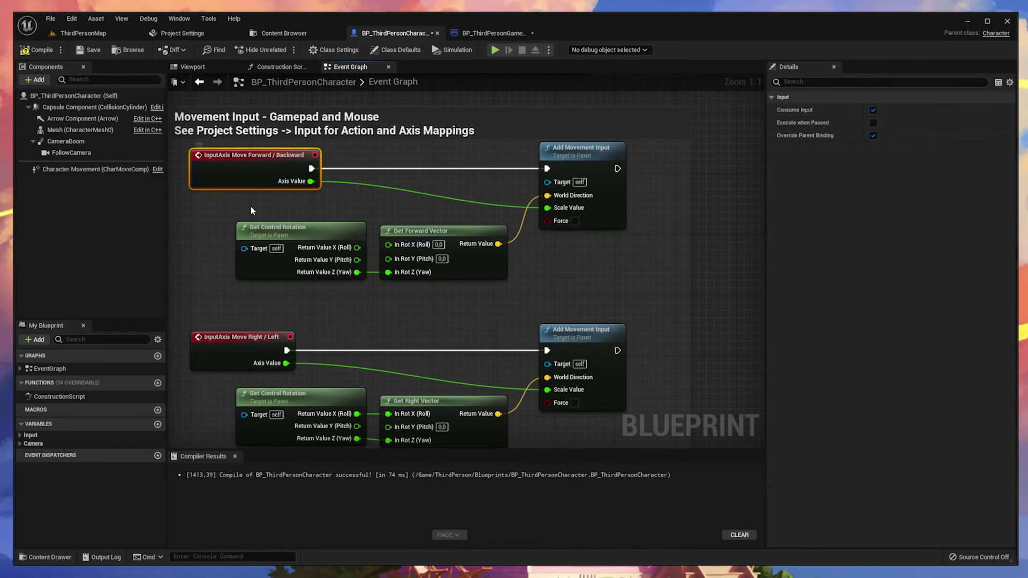
{"action": "left_click", "coordinate": [620, 155]}
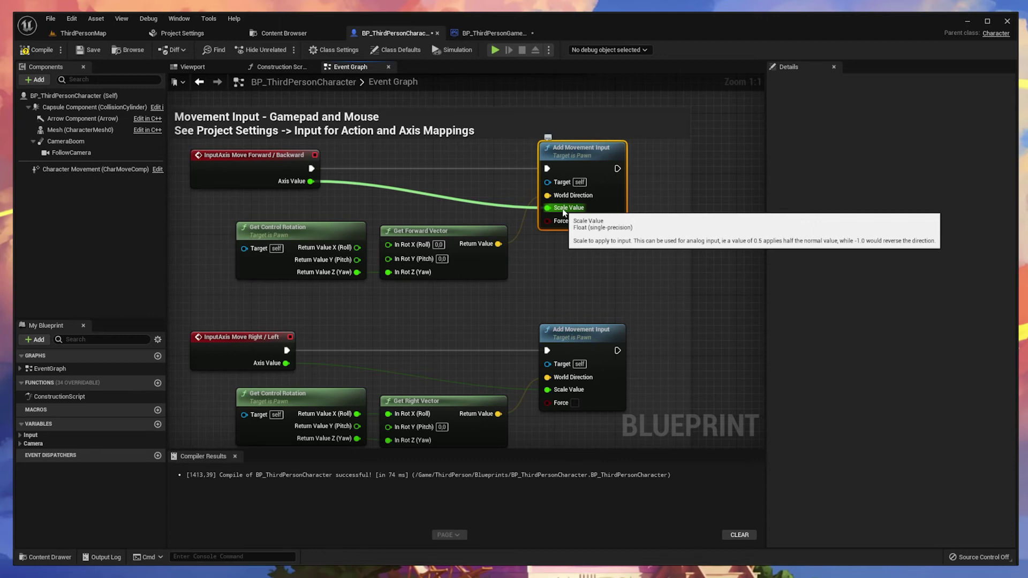
{"action": "right_click_drag", "start_coordinate": [563, 212], "coordinate": [404, 271]}
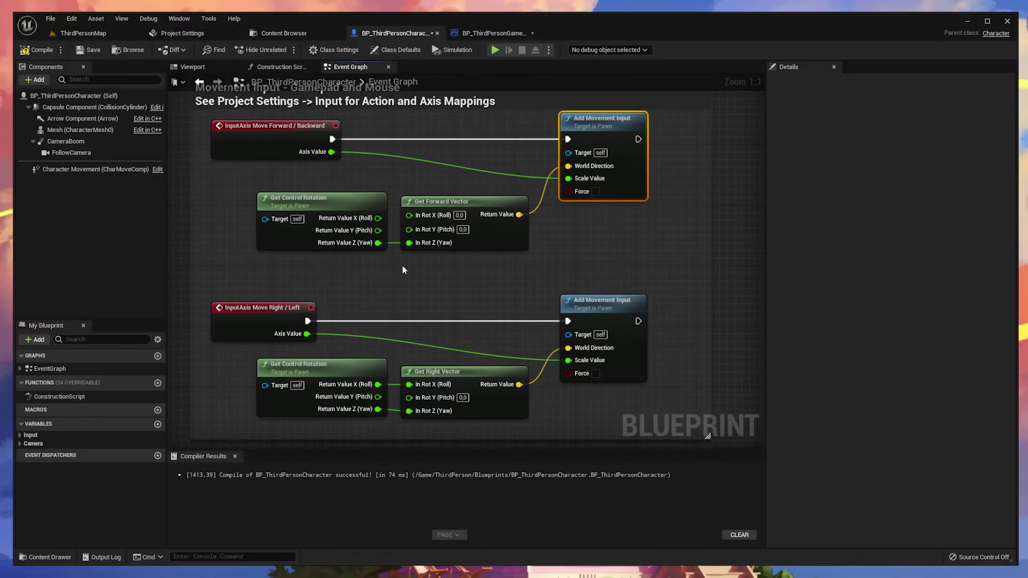
{"action": "left_click", "coordinate": [269, 127]}
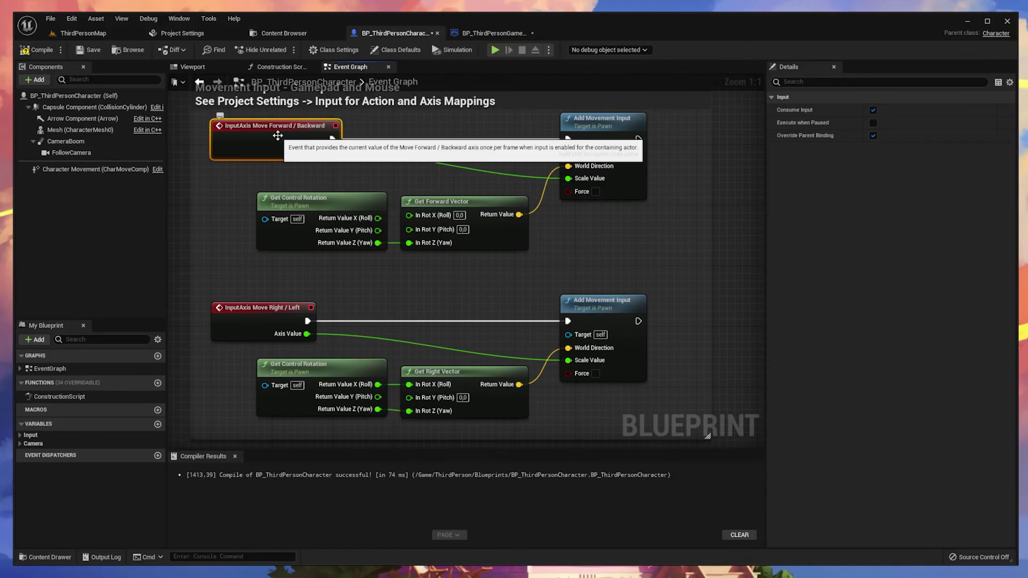
Open the Engine Input category in the Project Settings and expand the Action Mappings and Axis Mappings.
{"action": "left_click", "coordinate": [177, 33]}
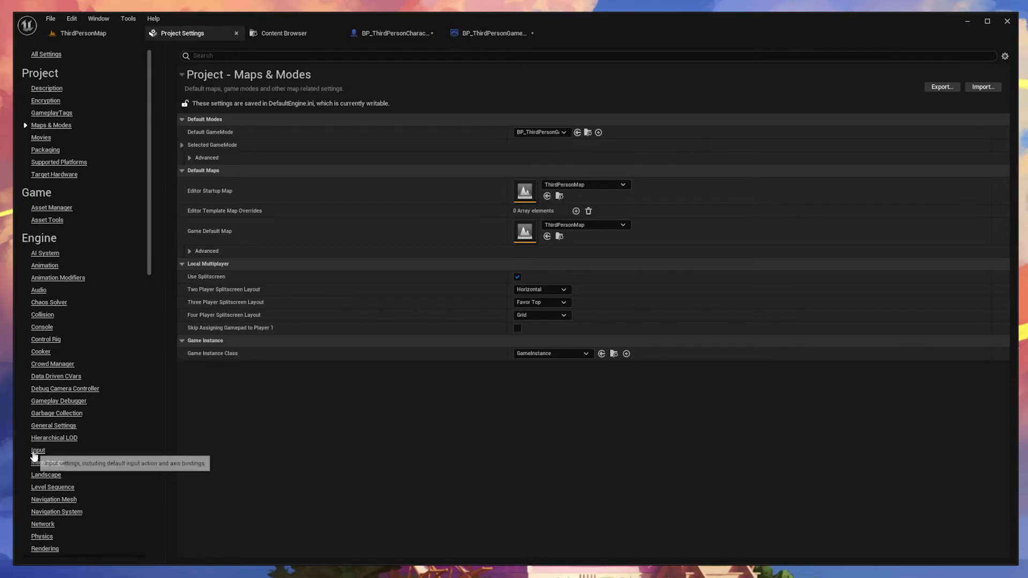
{"action": "left_click", "coordinate": [43, 450]}
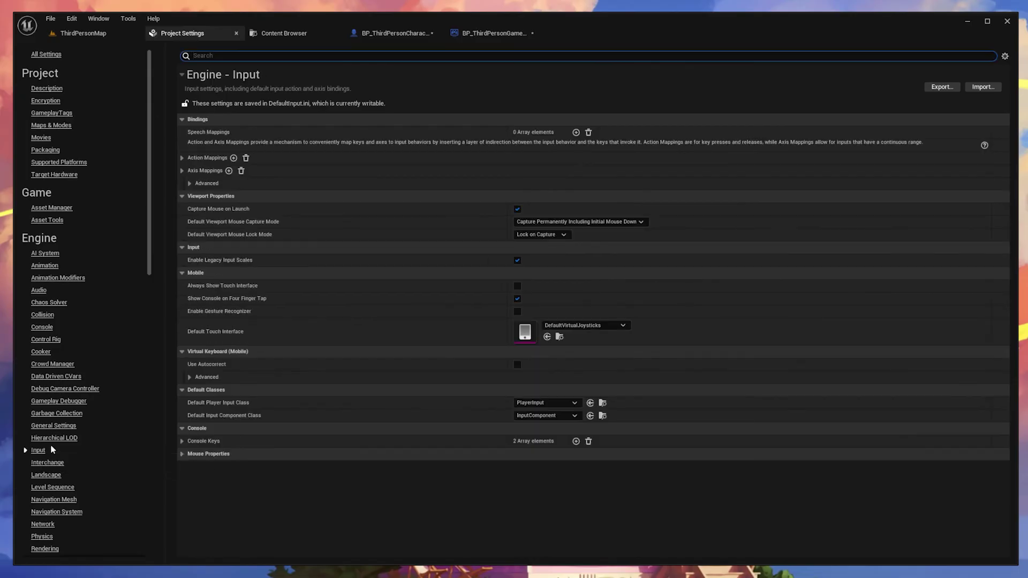
{"action": "left_click", "coordinate": [180, 159]}
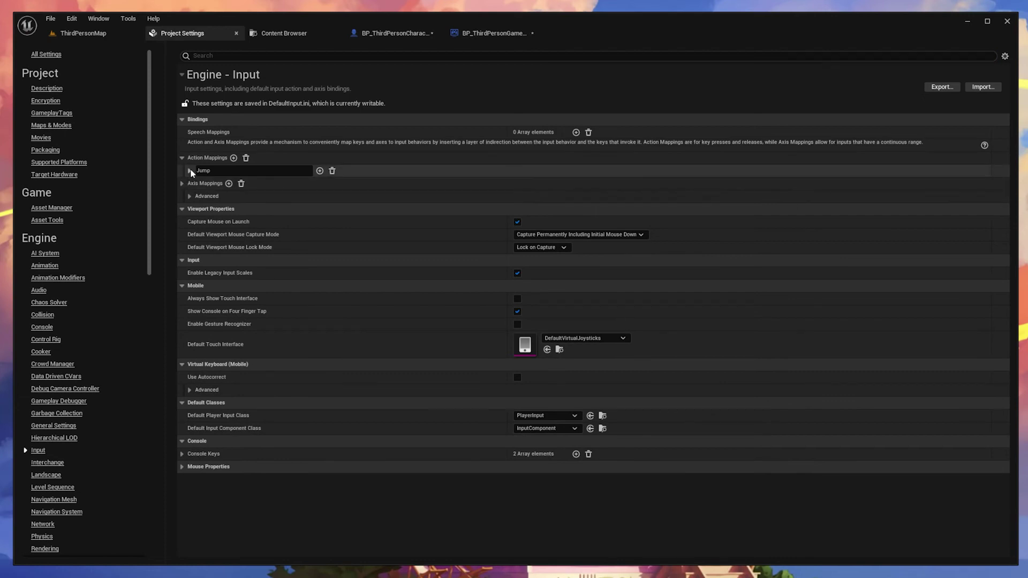
{"action": "left_click", "coordinate": [182, 184]}
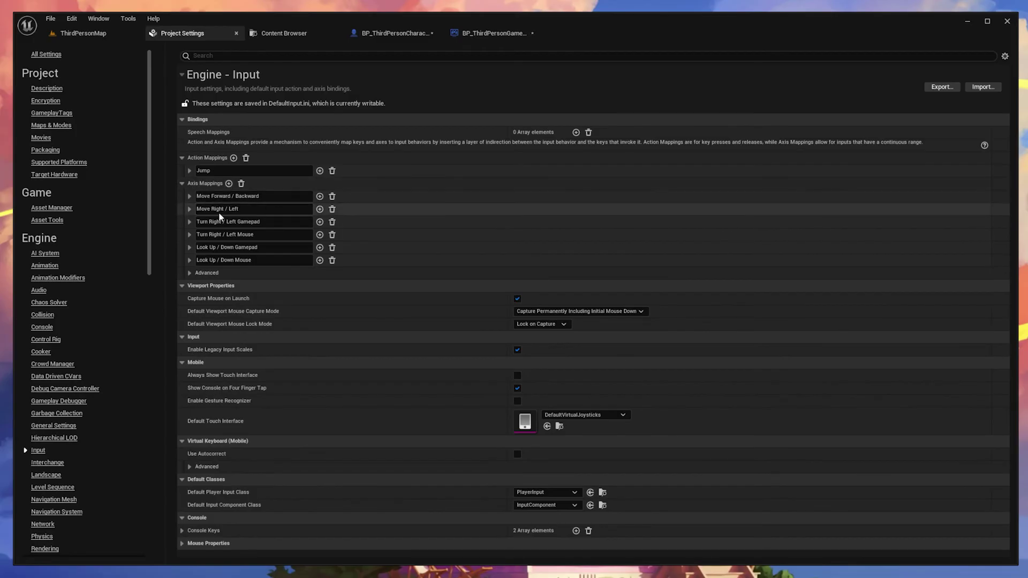
Rebind the W key of the Move Forward / Backward axis mapping to Z.
{"action": "left_click", "coordinate": [204, 196]}
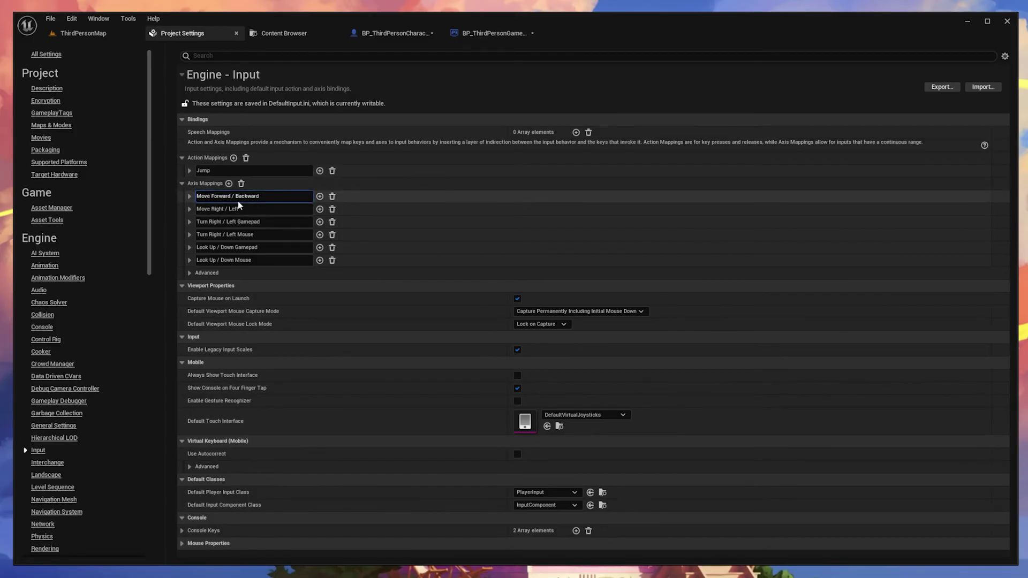
{"action": "left_click", "coordinate": [190, 197]}
{"action": "left_click", "coordinate": [190, 196]}
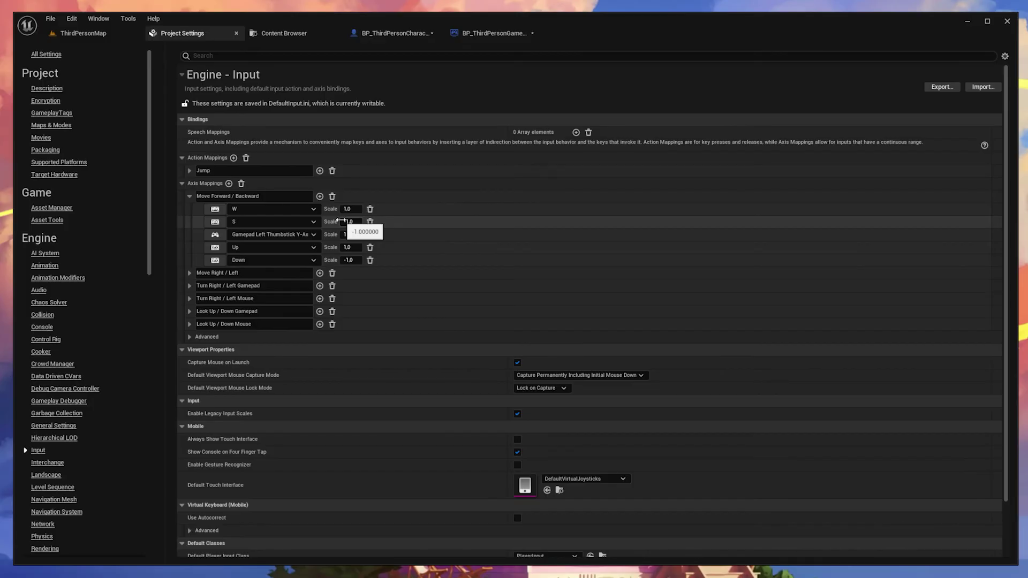
{"action": "left_click", "coordinate": [259, 208]}
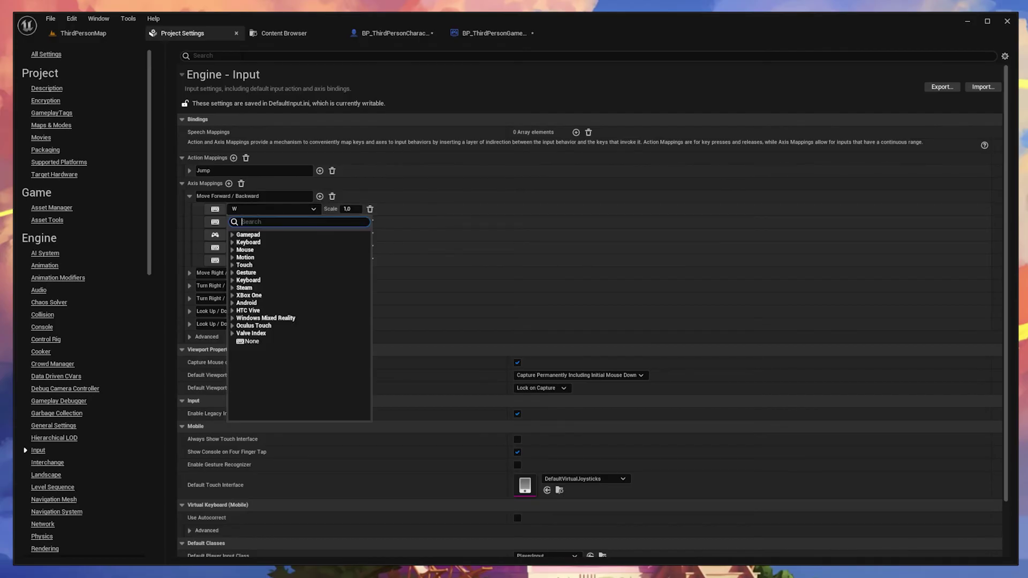
{"action": "type", "text": "z"}
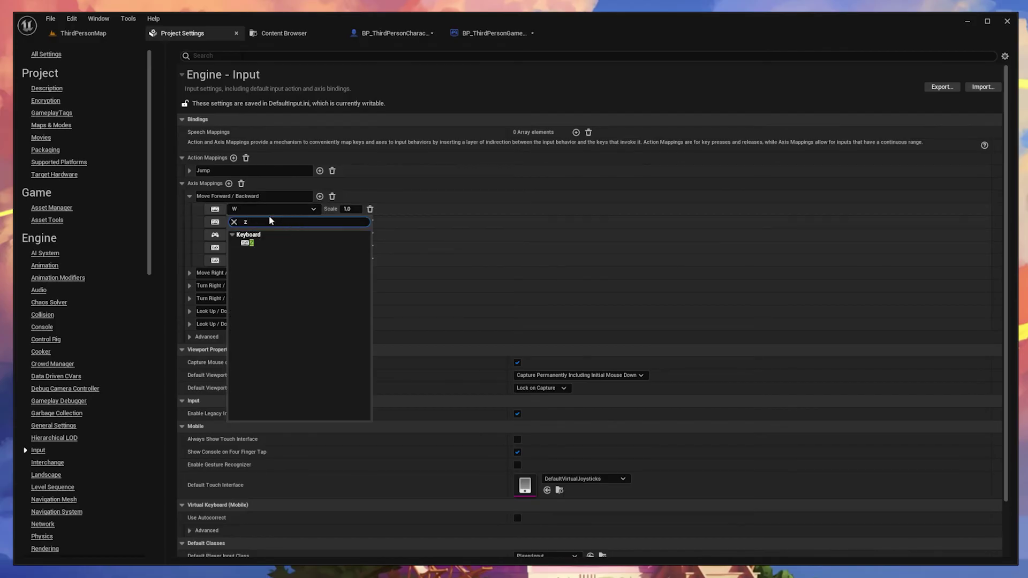
{"action": "left_click", "coordinate": [257, 244]}
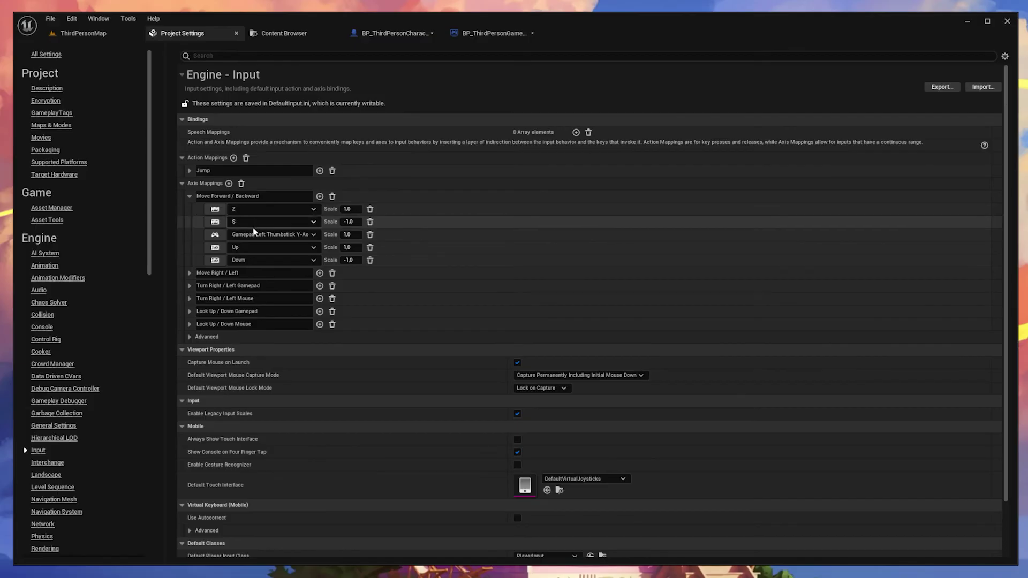
Rebind the A key of the Move Right / Left axis mapping to Q.
{"action": "left_click", "coordinate": [191, 272]}
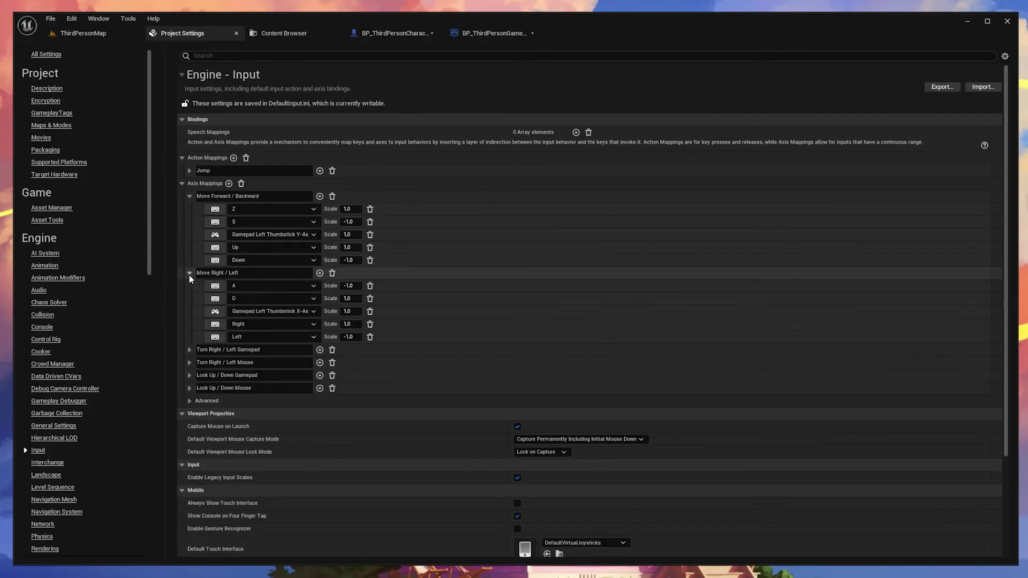
{"action": "left_click", "coordinate": [239, 286]}
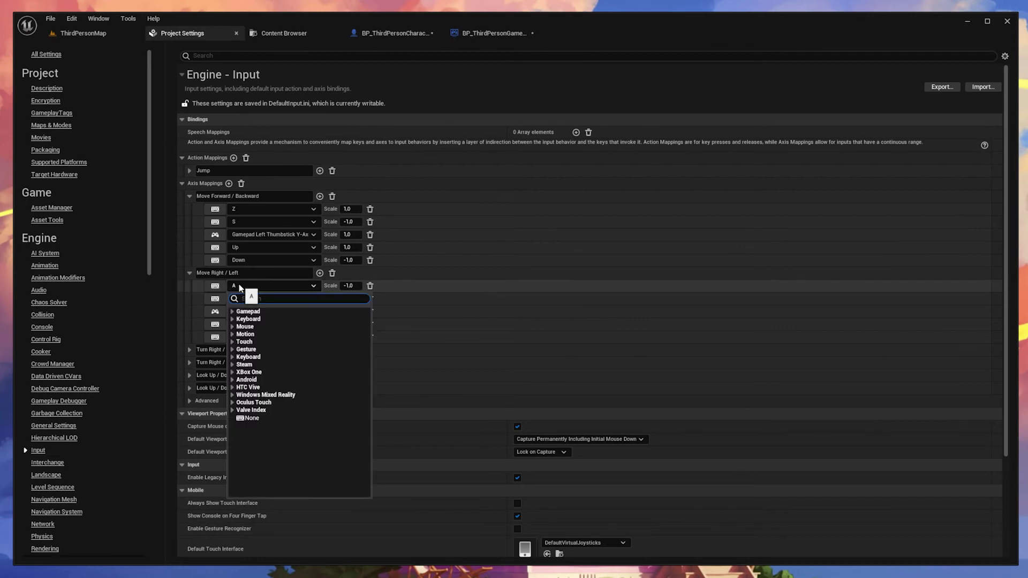
{"action": "type", "text": "q"}
{"action": "key", "text": "Down"}
{"action": "key", "text": "Return"}
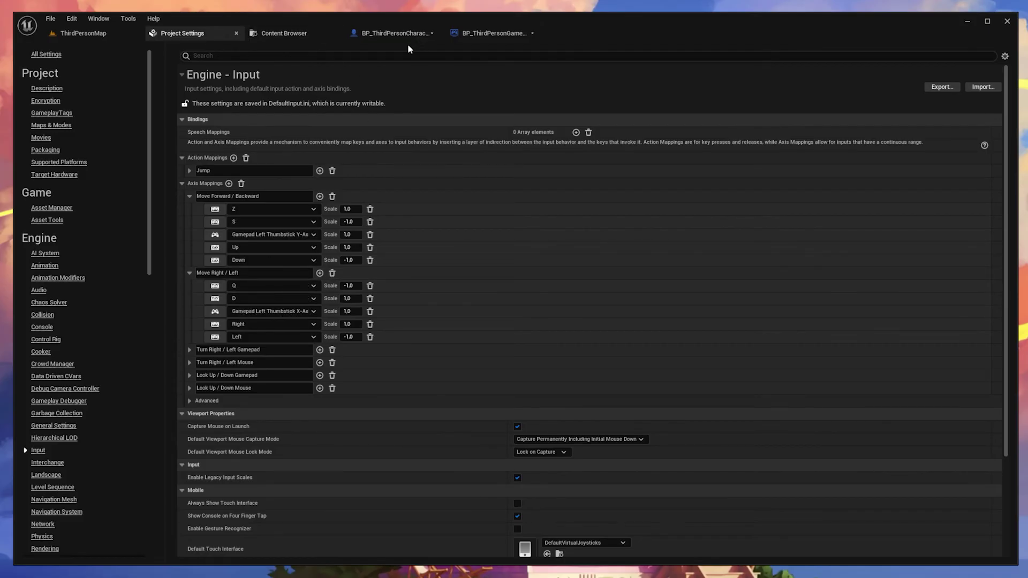
Play ThirdPersonMap to test running the character around with the remapped movement keys, and end the play session.
{"action": "left_click", "coordinate": [396, 33]}
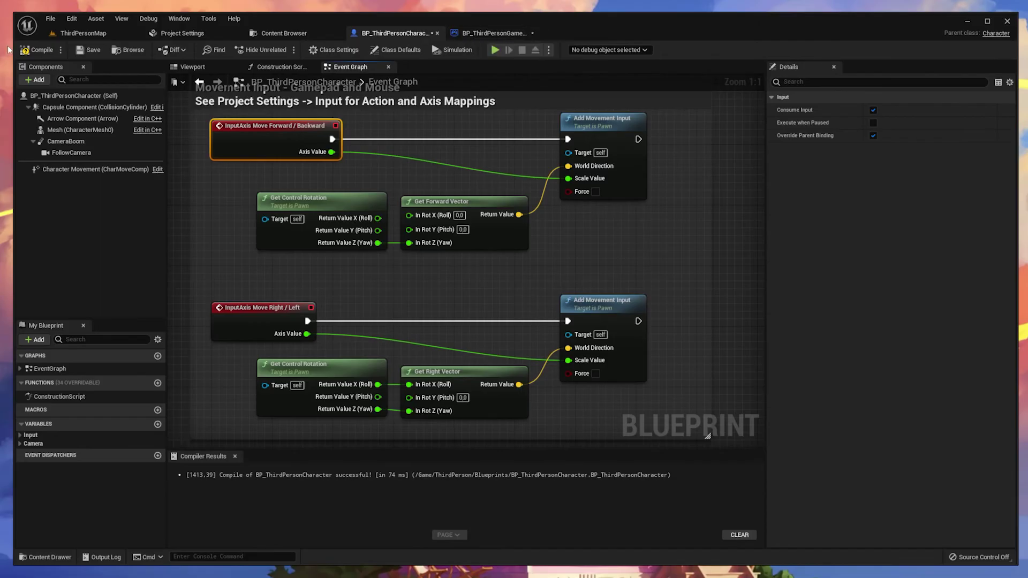
{"action": "left_click", "coordinate": [83, 33]}
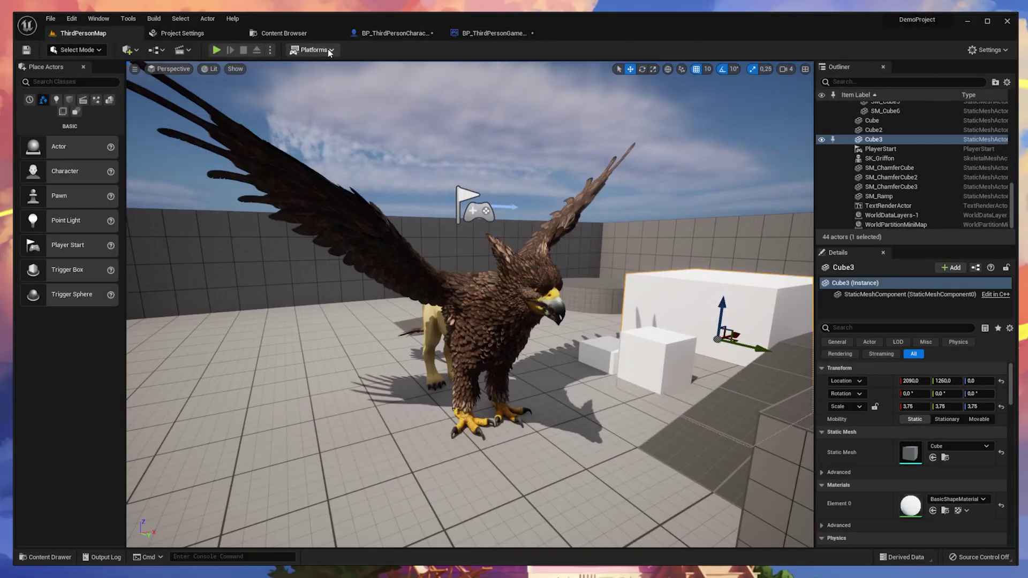
{"action": "left_click", "coordinate": [219, 52]}
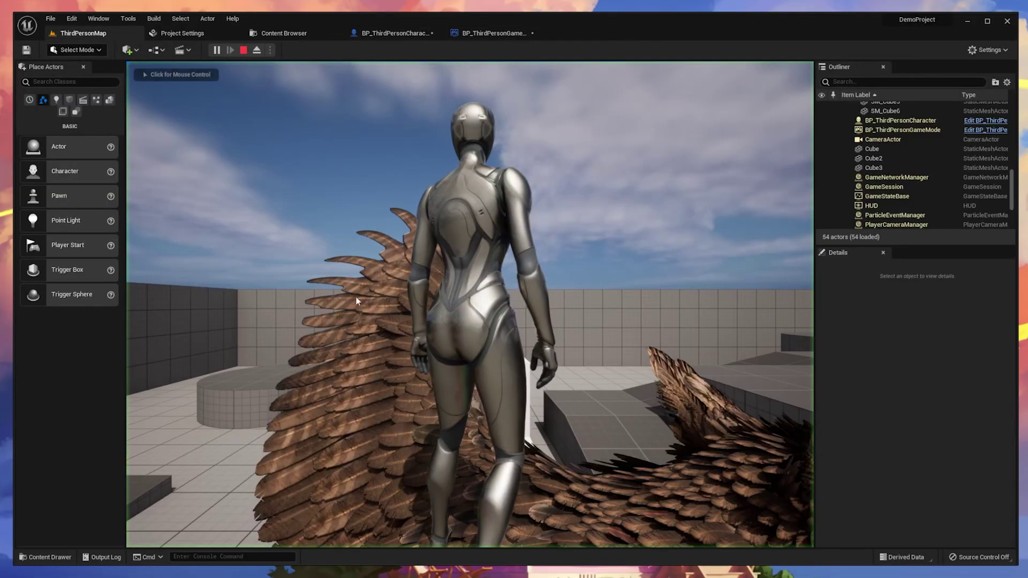
{"action": "left_click", "coordinate": [356, 296]}
{"action": "key", "text": "w"}
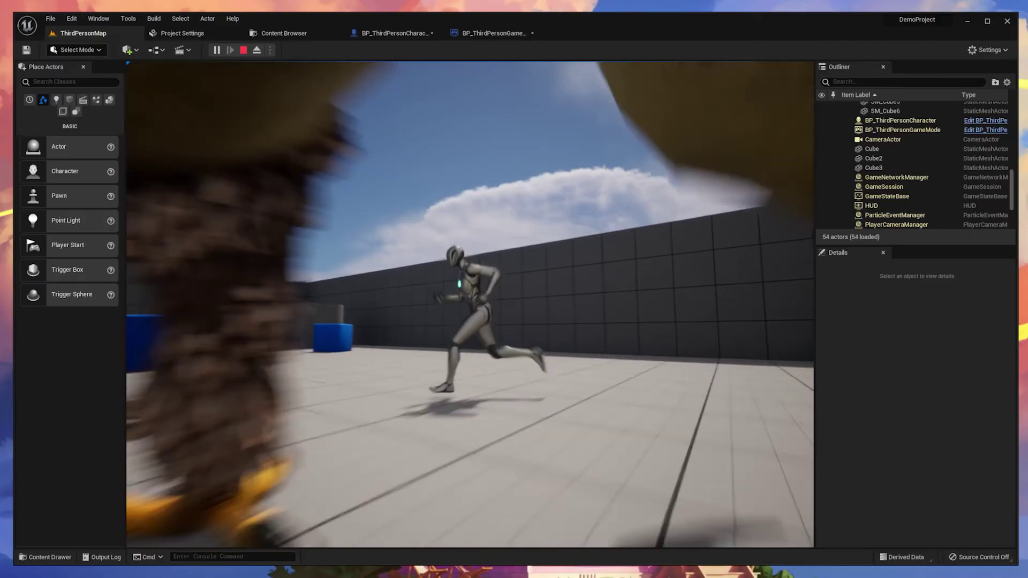
{"action": "key", "text": "Escape"}
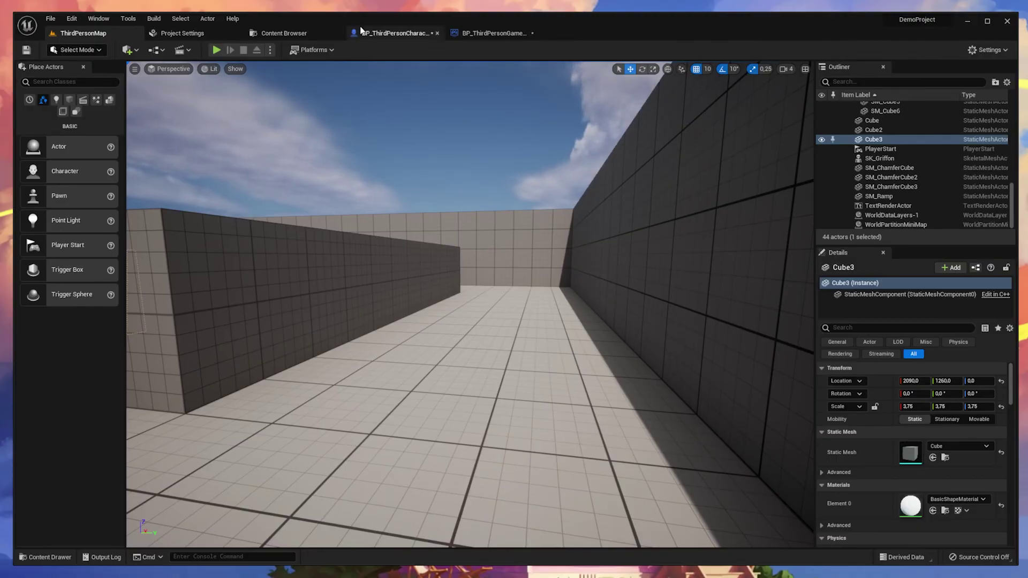
Lower the FollowCamera in the BP_ThirdPersonCharacter viewport to a Z location of -140 and compile the blueprint.
{"action": "left_click", "coordinate": [393, 33]}
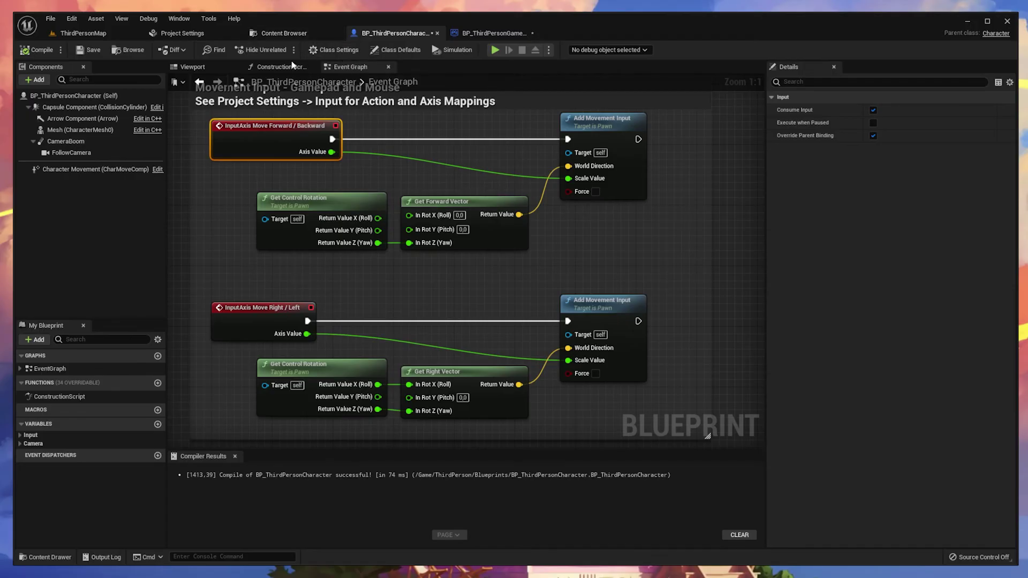
{"action": "left_click", "coordinate": [191, 66]}
{"action": "left_click", "coordinate": [481, 277]}
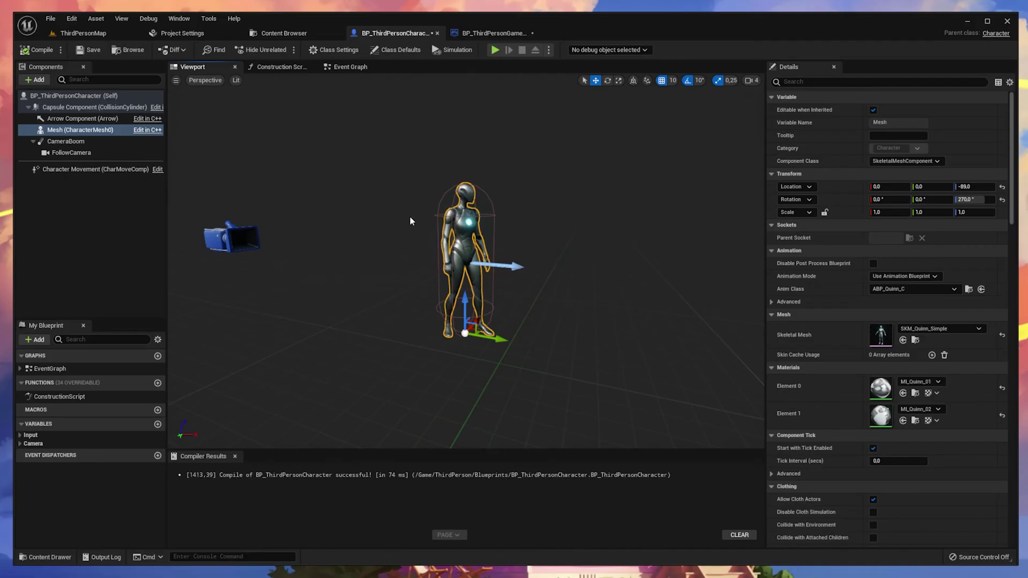
{"action": "left_click", "coordinate": [234, 239]}
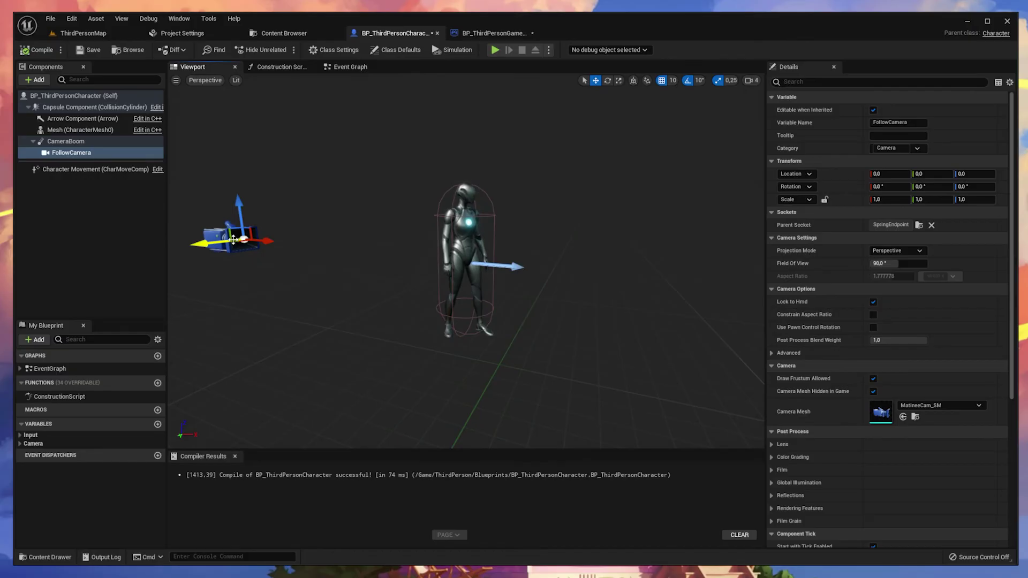
{"action": "left_click_drag", "start_coordinate": [238, 217], "coordinate": [249, 299]}
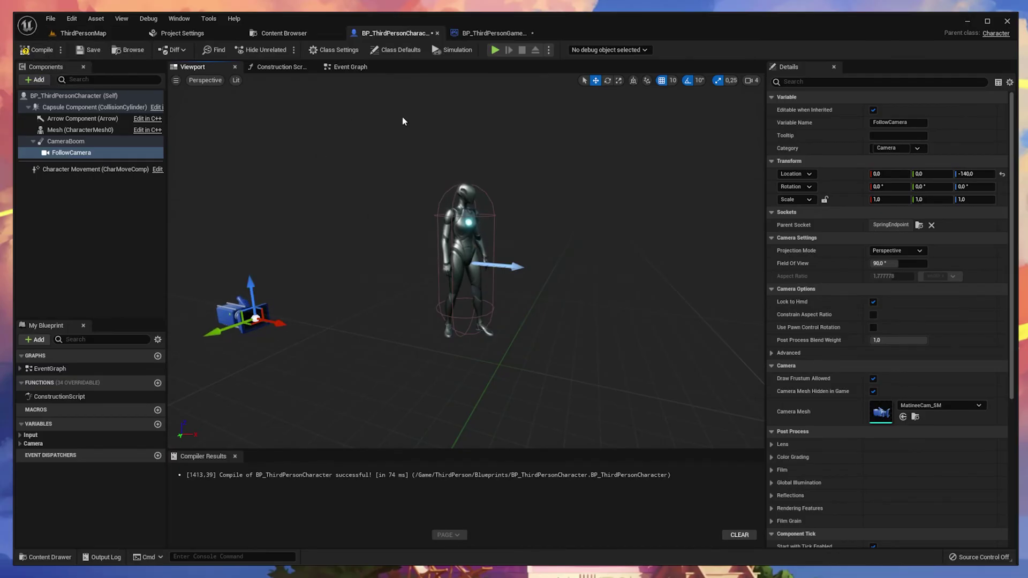
{"action": "left_click", "coordinate": [31, 50]}
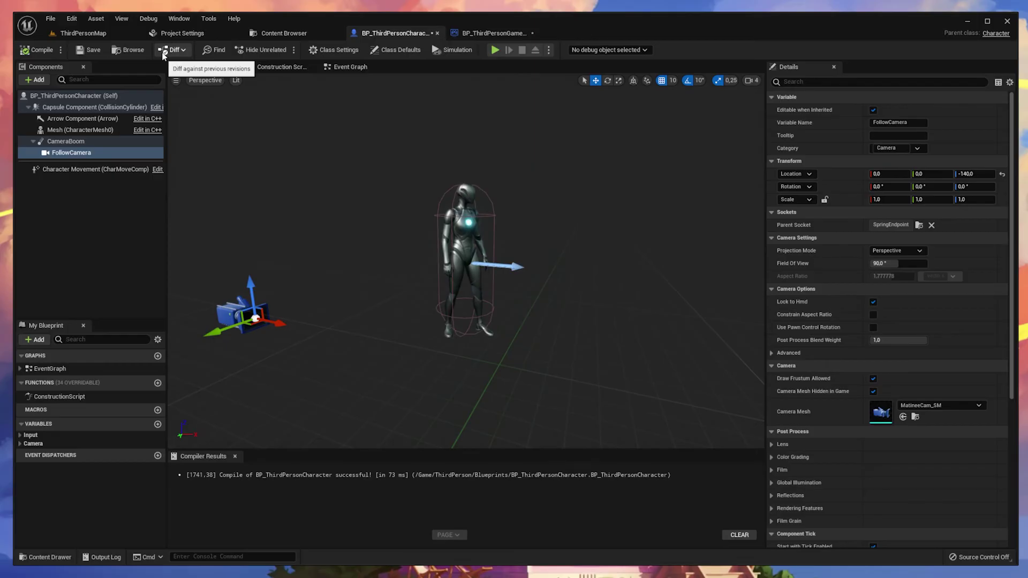
Play ThirdPersonMap to check the character's view from the lowered camera, and stop playing.
{"action": "left_click", "coordinate": [80, 33]}
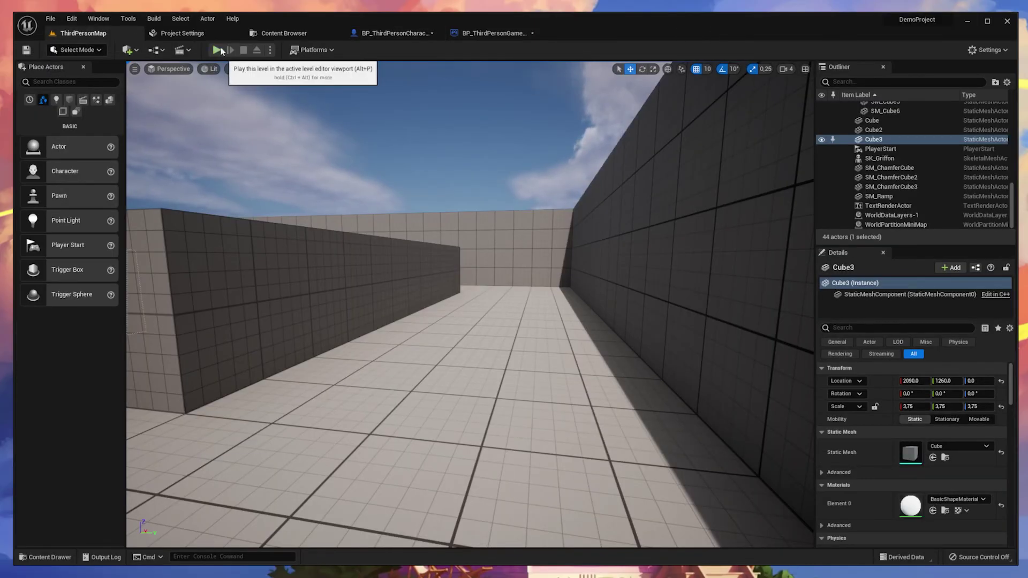
{"action": "left_click", "coordinate": [217, 49]}
{"action": "left_click", "coordinate": [558, 348]}
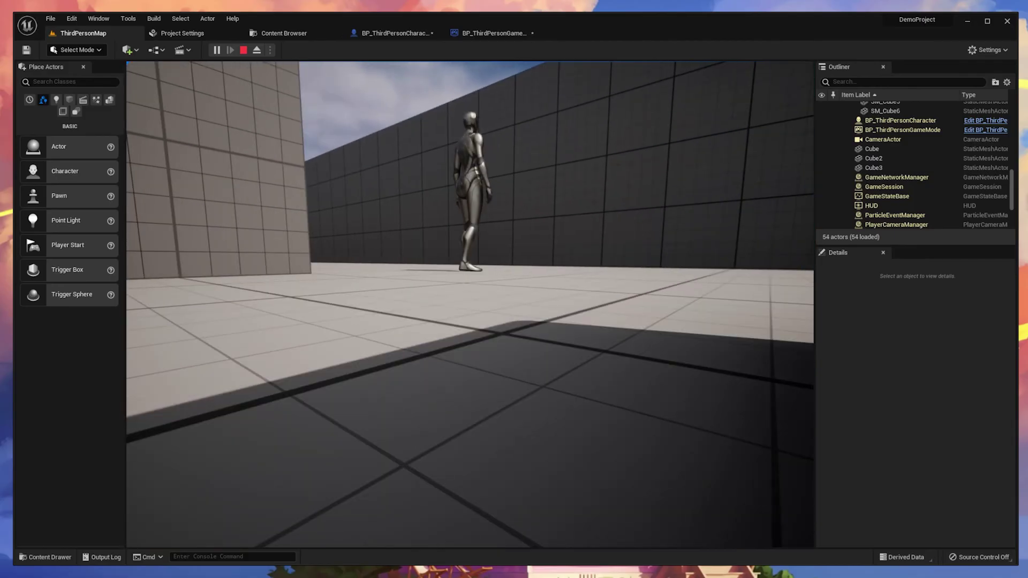
{"action": "key", "text": "Escape"}
Undo the FollowCamera's downward move in the character blueprint.
{"action": "left_click", "coordinate": [388, 34]}
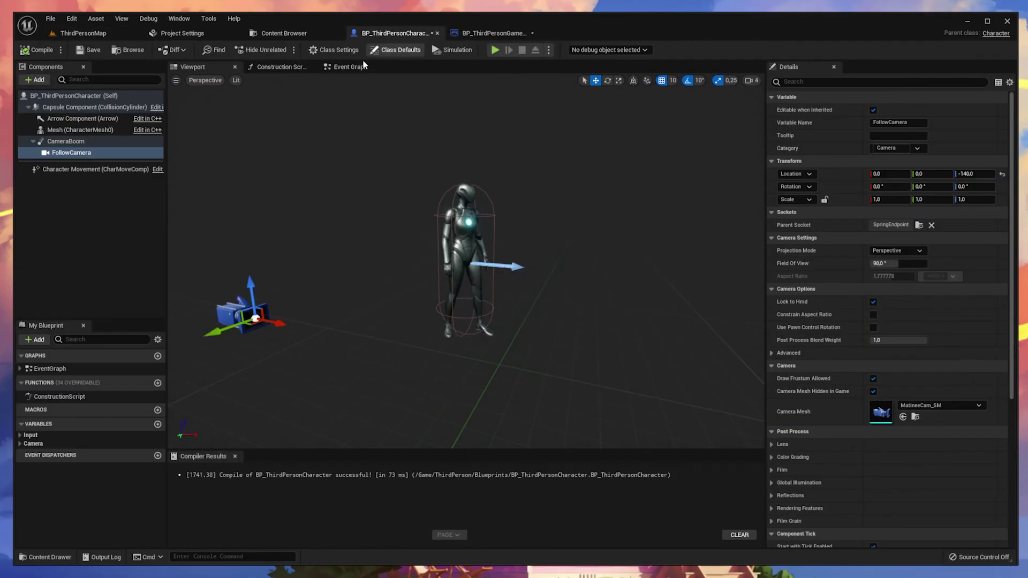
{"action": "left_click", "coordinate": [324, 192]}
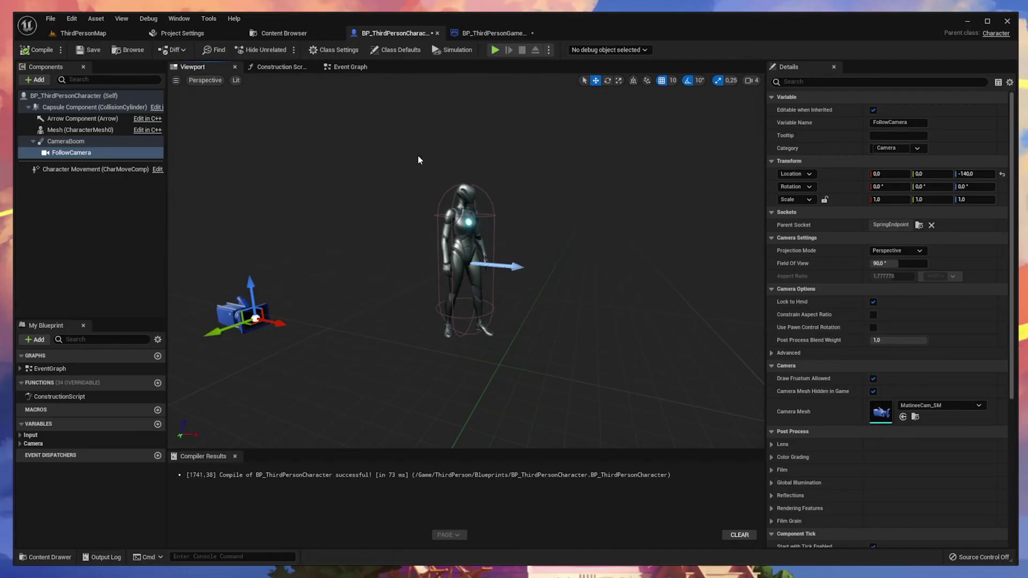
{"action": "key", "text": "ctrl+z"}
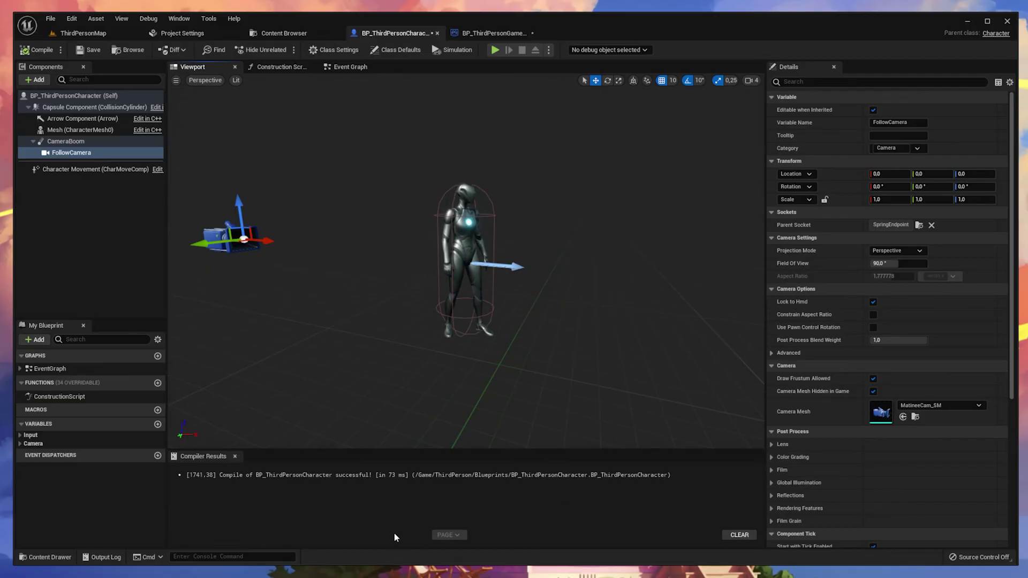
Examine the Jump Input group in the character's Event Graph, including the InputAction Jump and InputTouch nodes.
{"action": "left_click", "coordinate": [344, 68]}
{"action": "scroll", "coordinate": [494, 187], "scroll_direction": "down", "scroll_amount": 6}
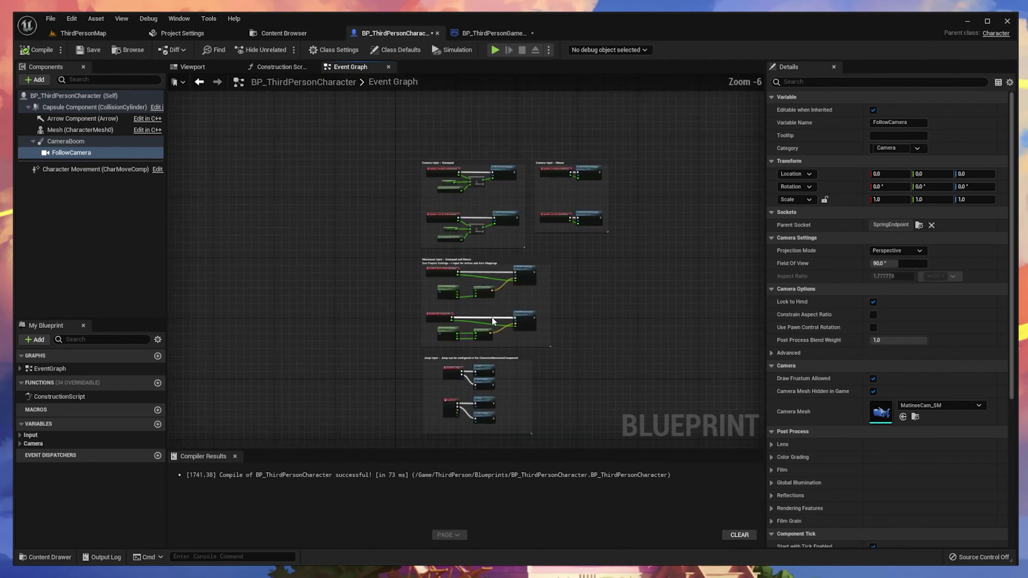
{"action": "scroll", "coordinate": [403, 230], "scroll_direction": "up", "scroll_amount": 2}
{"action": "scroll", "coordinate": [403, 230], "scroll_direction": "up", "scroll_amount": 2}
{"action": "right_click_drag", "start_coordinate": [402, 230], "coordinate": [547, 273]}
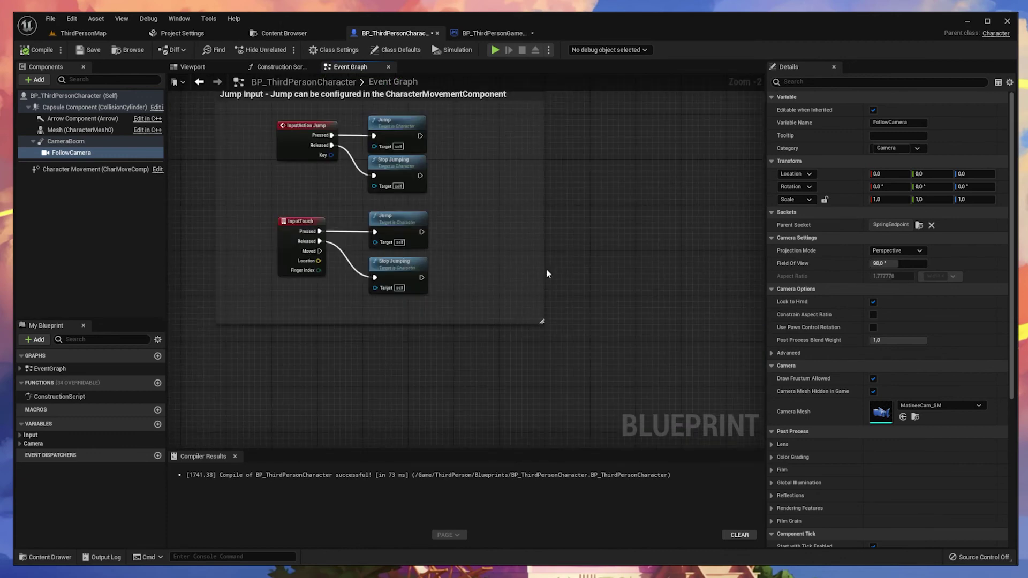
{"action": "scroll", "coordinate": [546, 269], "scroll_direction": "up", "scroll_amount": 2}
{"action": "right_click_drag", "start_coordinate": [547, 268], "coordinate": [491, 170]}
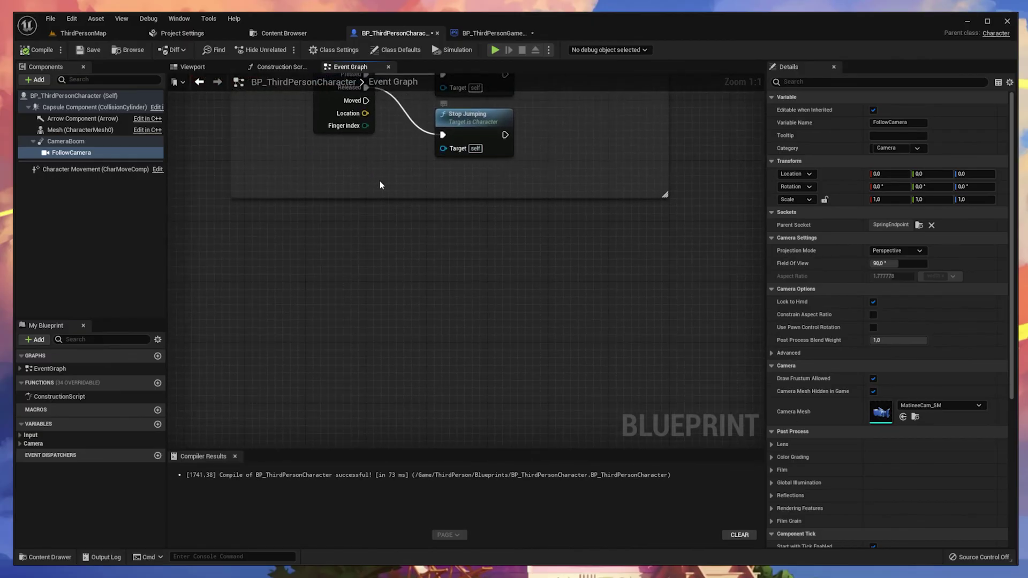
{"action": "right_click_drag", "start_coordinate": [379, 180], "coordinate": [366, 220]}
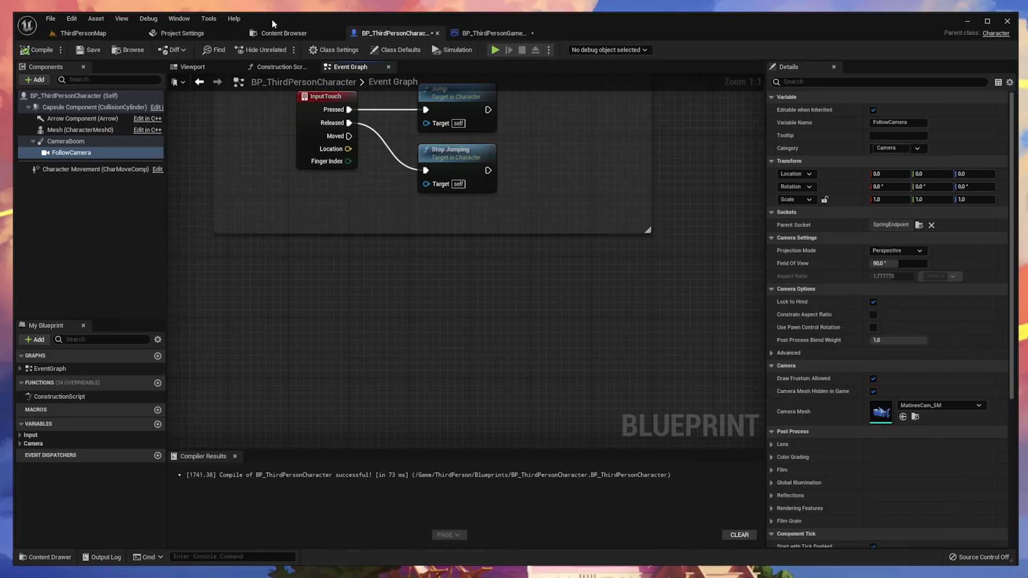
Add an action mapping named Courir in the project's Input settings, with the Axis Mappings collapsed.
{"action": "left_click", "coordinate": [178, 34]}
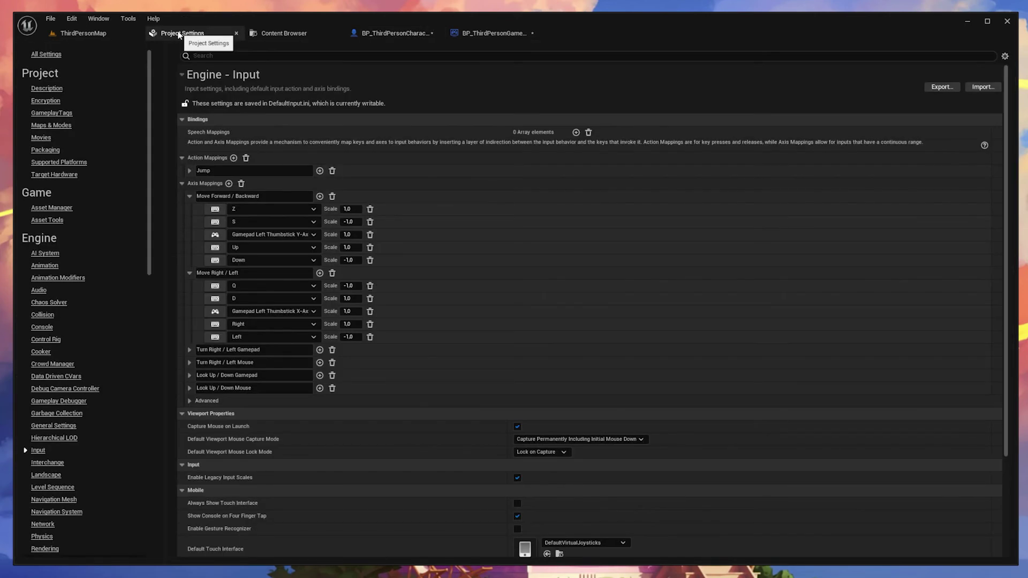
{"action": "left_click", "coordinate": [182, 184]}
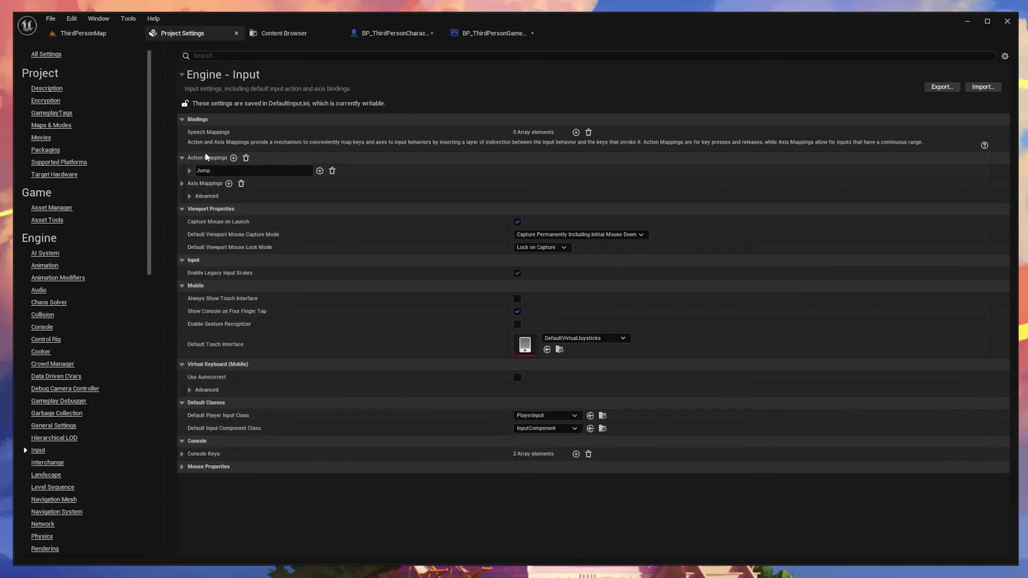
{"action": "left_click", "coordinate": [234, 158]}
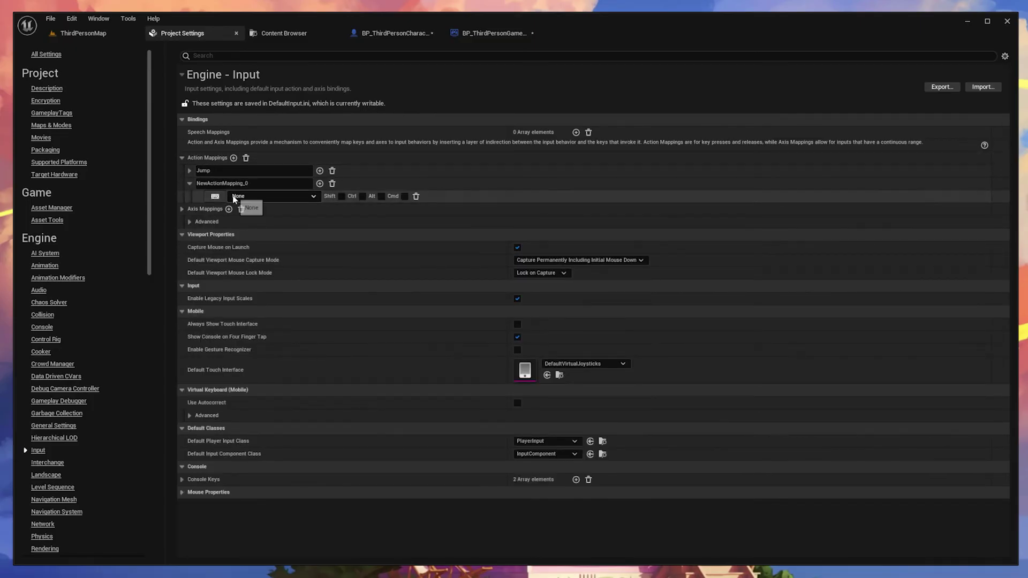
{"action": "left_click", "coordinate": [225, 183]}
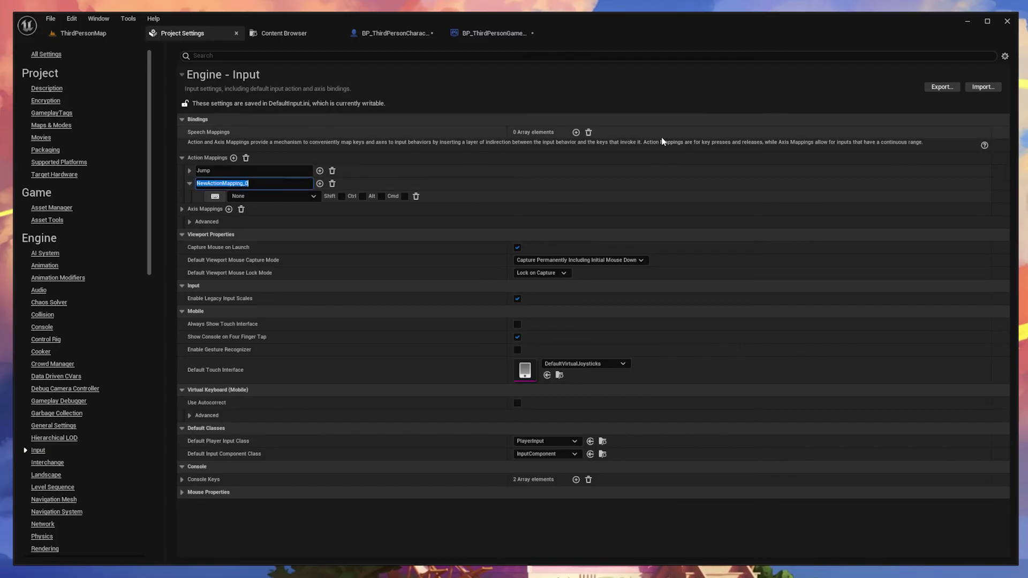
{"action": "type", "text": "Courir"}
{"action": "left_click", "coordinate": [464, 181]}
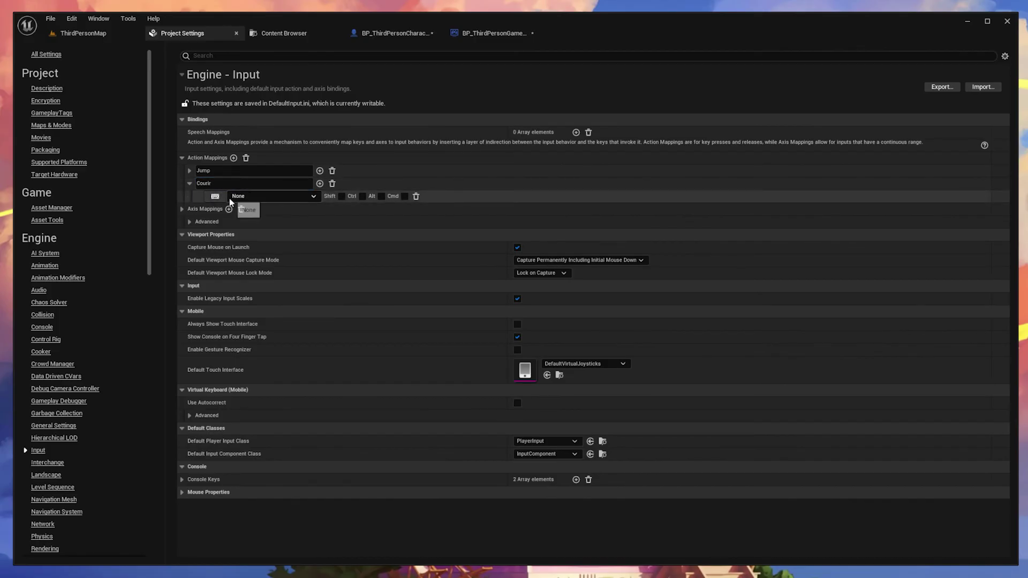
Assign the Left Shift key to the Courir action mapping.
{"action": "left_click", "coordinate": [258, 197]}
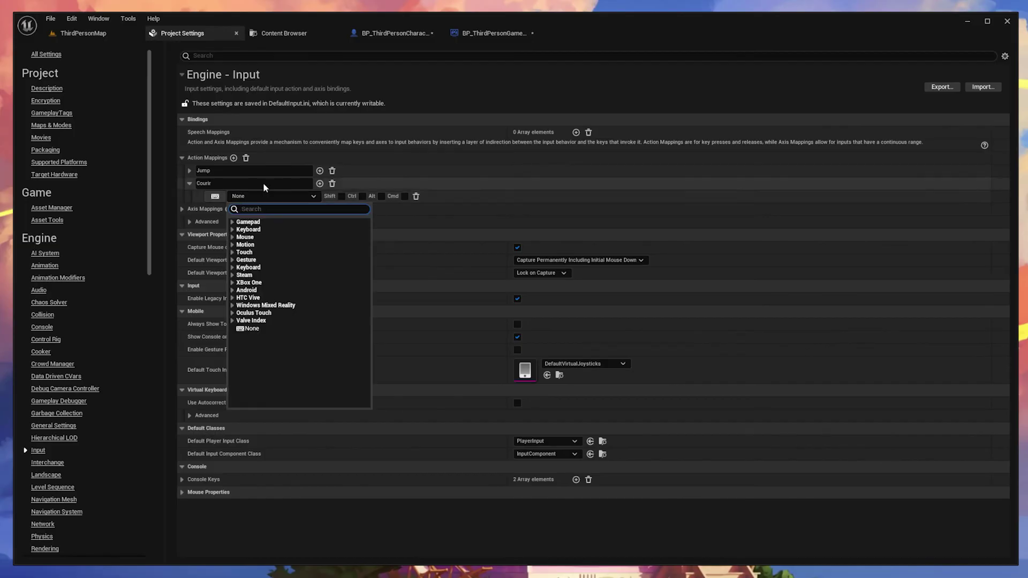
{"action": "type", "text": "shift"}
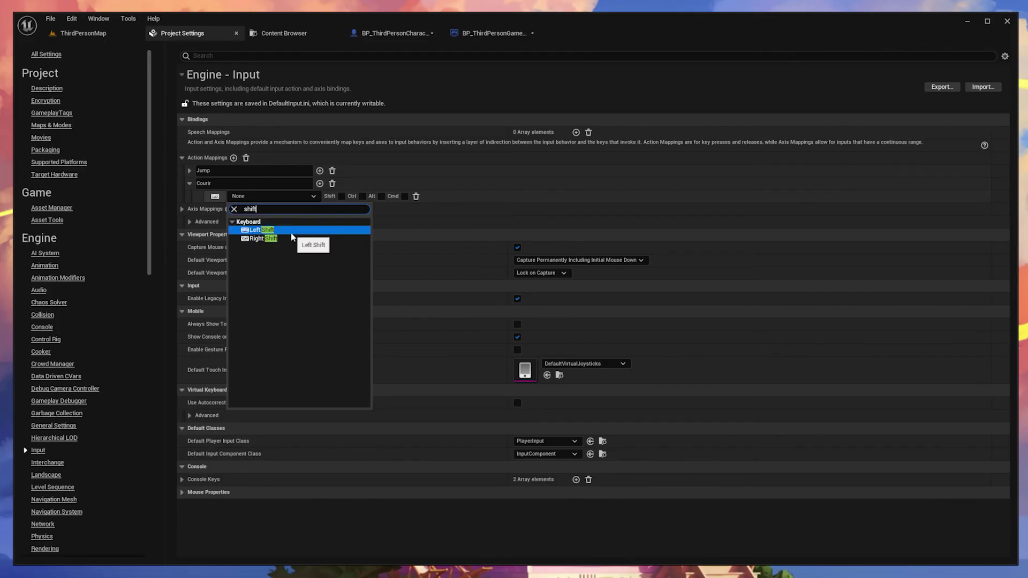
{"action": "left_click", "coordinate": [271, 230]}
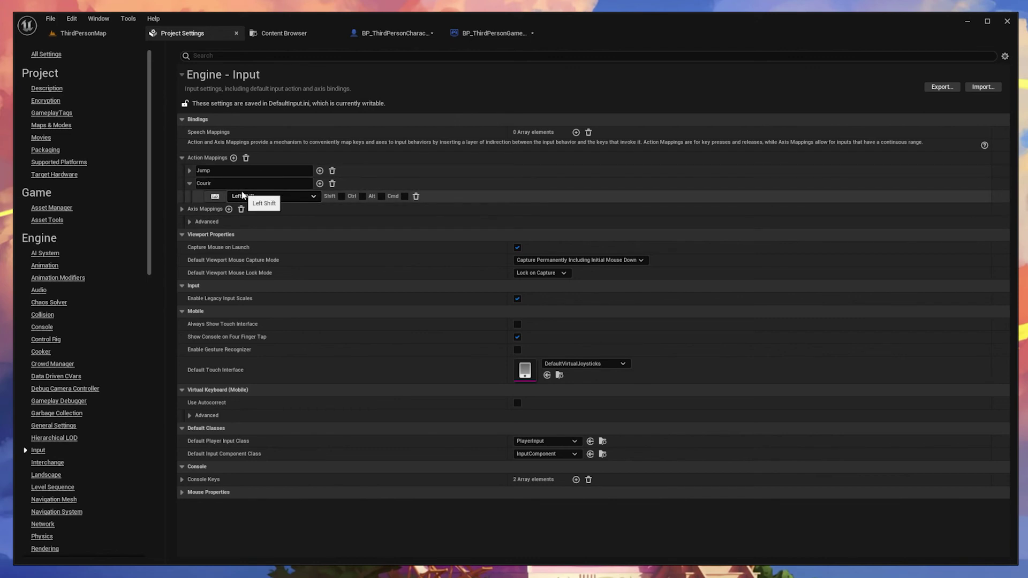
Add the Courir input action event to the character's Event Graph and place it below the Jump Input group.
{"action": "left_click", "coordinate": [396, 33]}
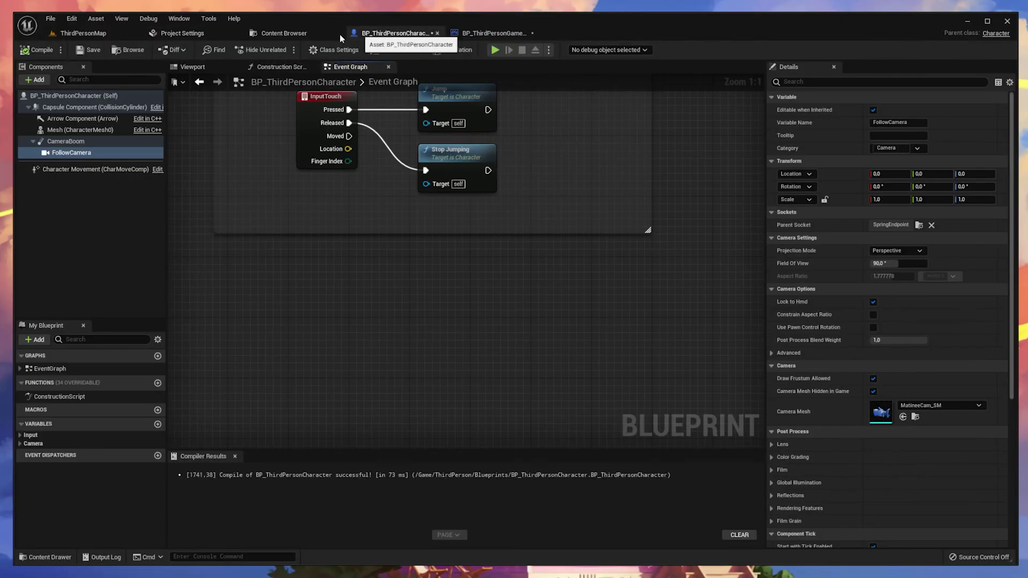
{"action": "right_click", "coordinate": [300, 324]}
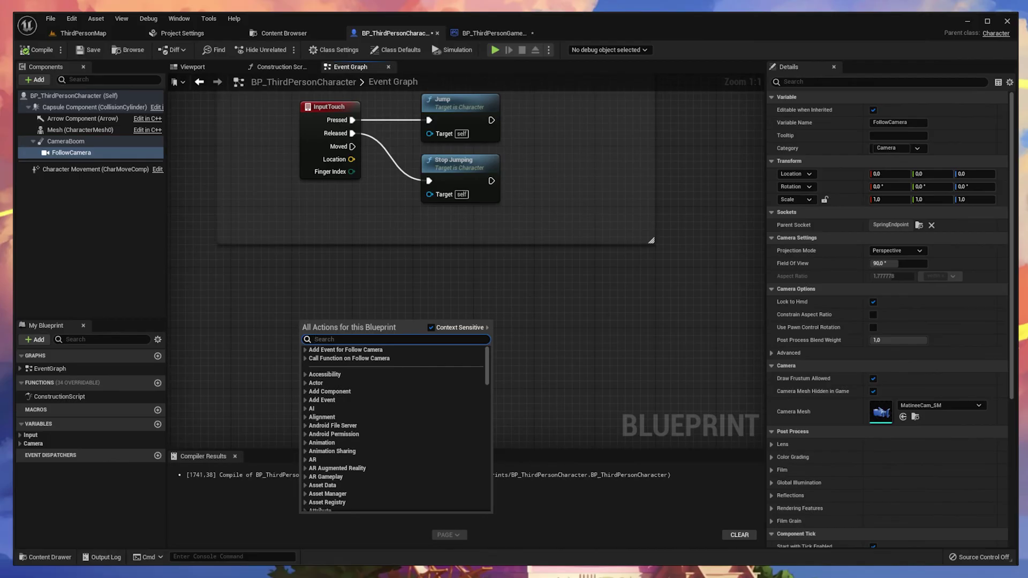
{"action": "scroll", "coordinate": [413, 389], "scroll_direction": "down", "scroll_amount": 3}
{"action": "scroll", "coordinate": [409, 414], "scroll_direction": "down", "scroll_amount": 8}
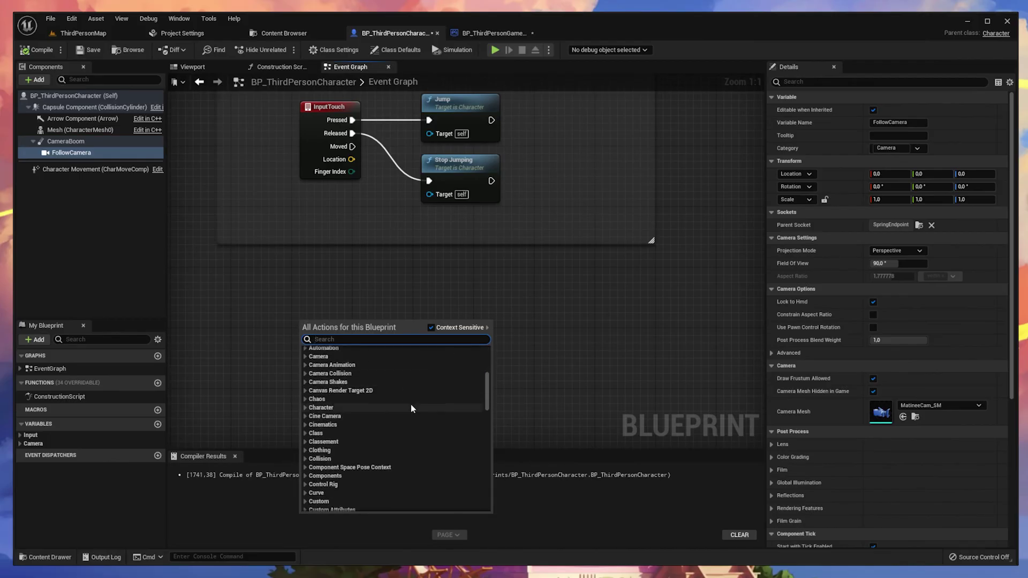
{"action": "scroll", "coordinate": [412, 464], "scroll_direction": "up", "scroll_amount": 10}
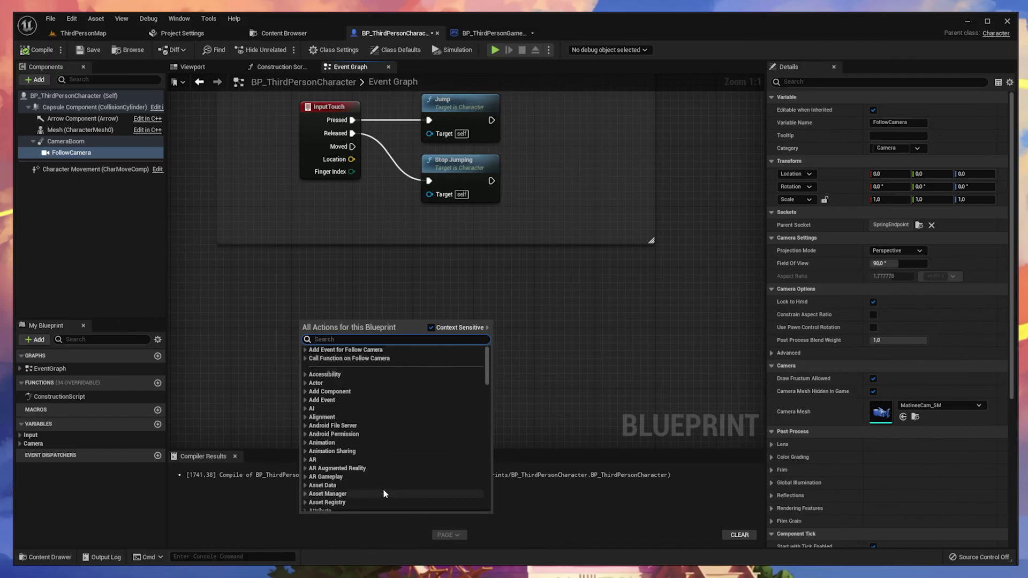
{"action": "type", "text": "cour"}
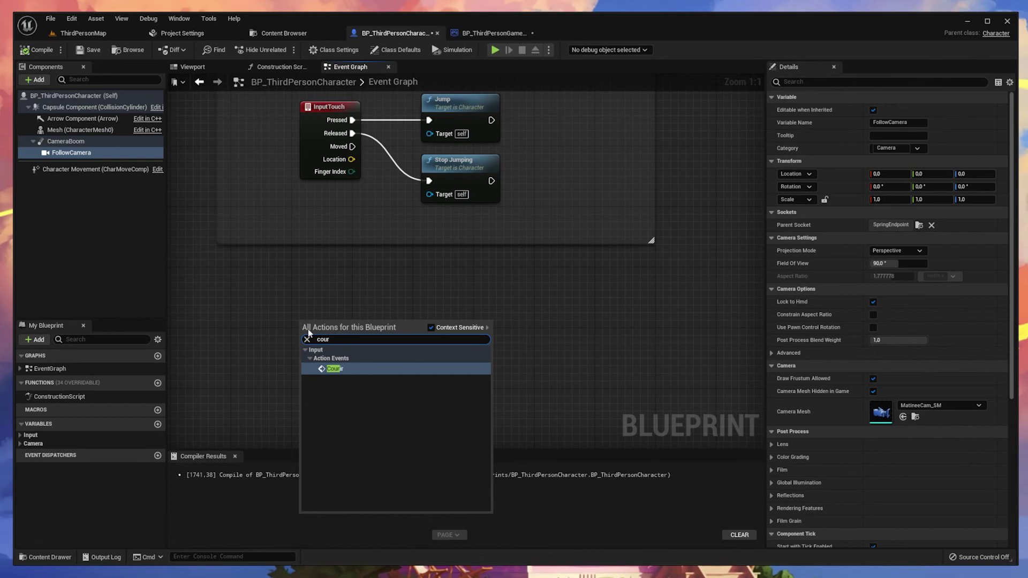
{"action": "left_click", "coordinate": [343, 370]}
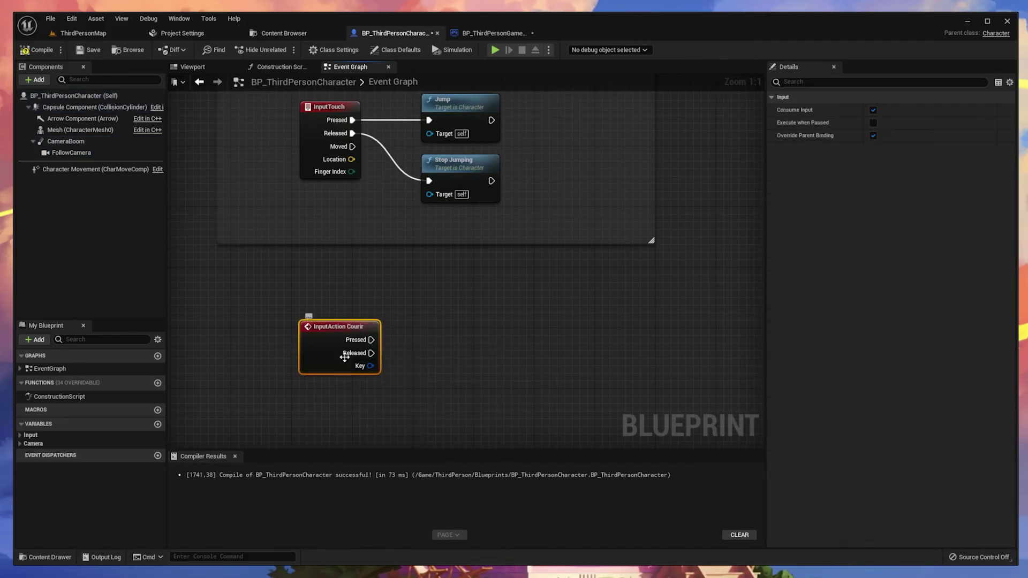
{"action": "left_click_drag", "start_coordinate": [303, 324], "coordinate": [236, 301]}
{"action": "left_click", "coordinate": [279, 279]}
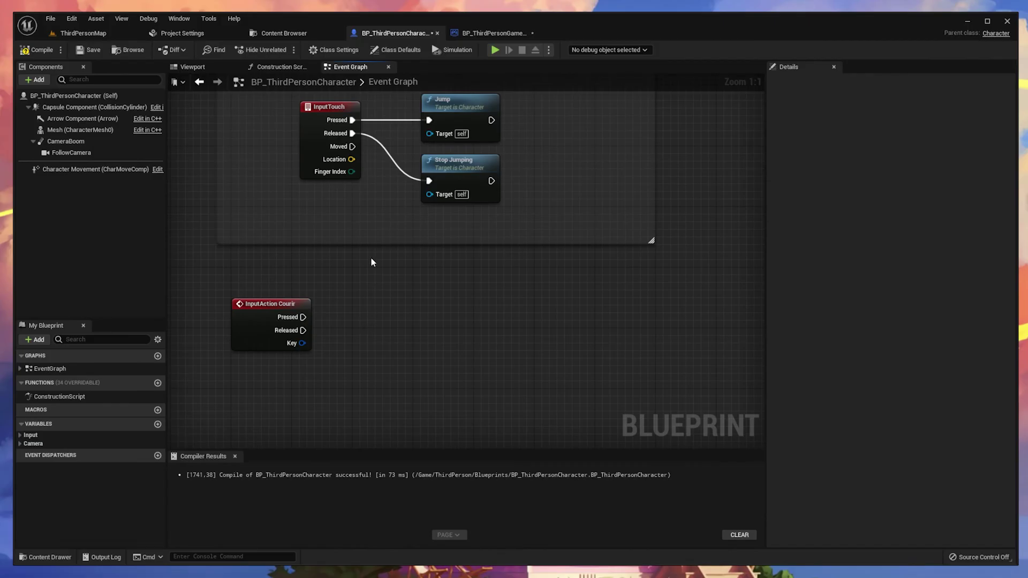
Add a Character Movement reference node beside the InputAction Courir event.
{"action": "left_click", "coordinate": [68, 170]}
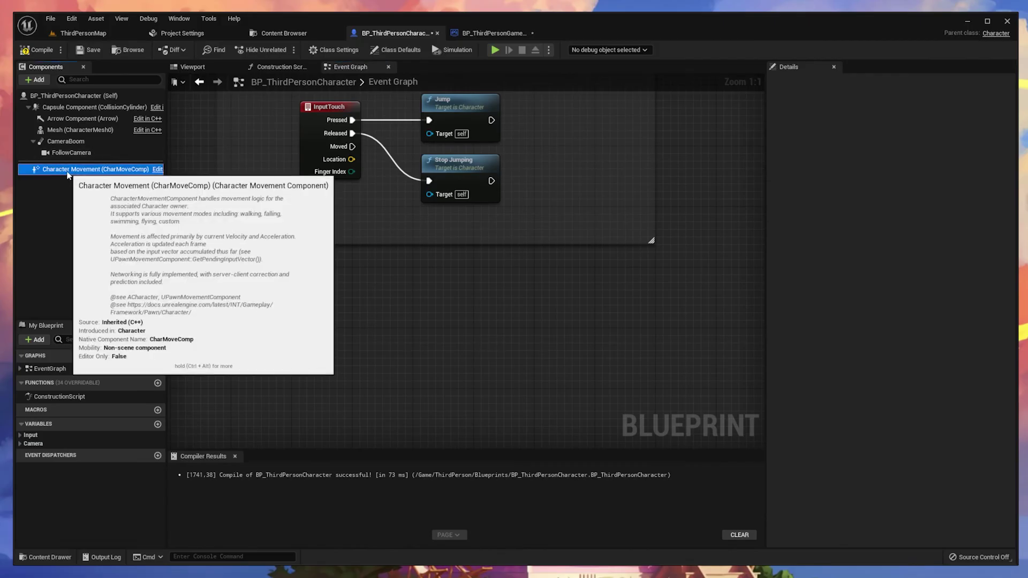
{"action": "left_click_drag", "start_coordinate": [67, 172], "coordinate": [342, 343]}
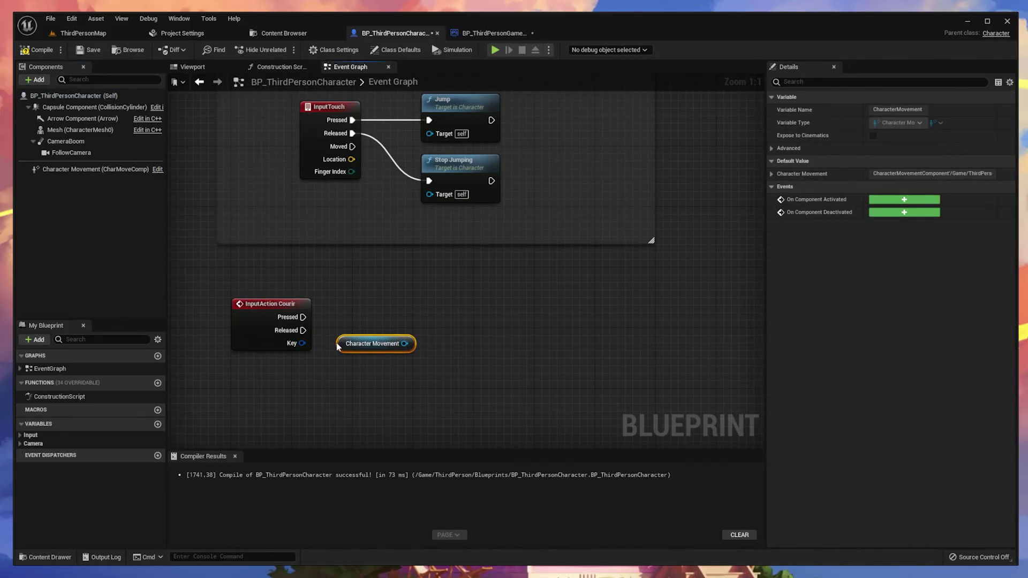
{"action": "left_click", "coordinate": [385, 402]}
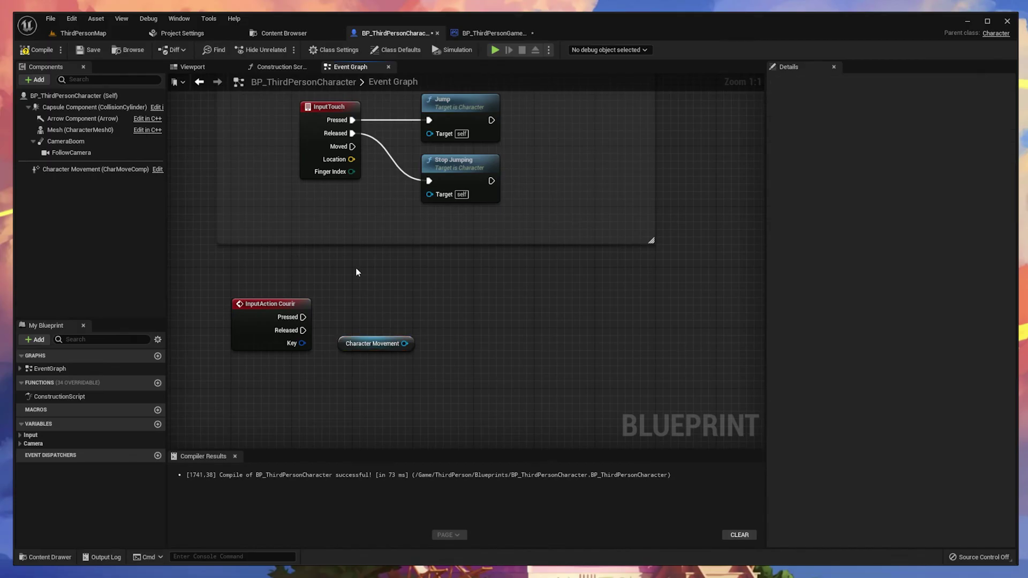
Create a Set Max Walk Speed node from the Character Movement reference, targeting that component.
{"action": "left_click", "coordinate": [80, 169]}
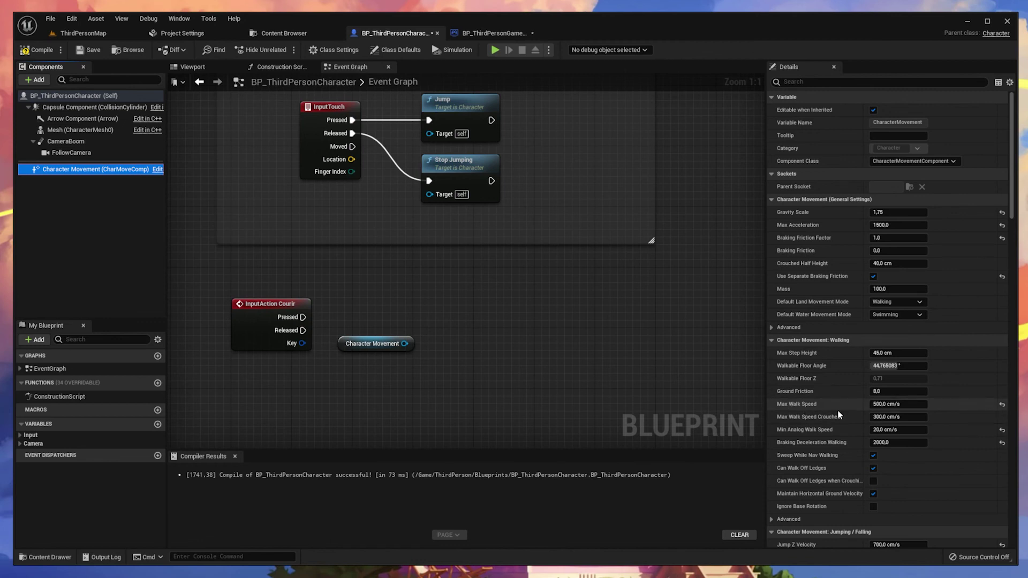
{"action": "mouse_move", "coordinate": [404, 343]}
{"action": "left_mouse_down"}
{"action": "mouse_move", "coordinate": [510, 299]}
{"action": "mouse_move", "coordinate": [414, 353]}
{"action": "left_mouse_up"}
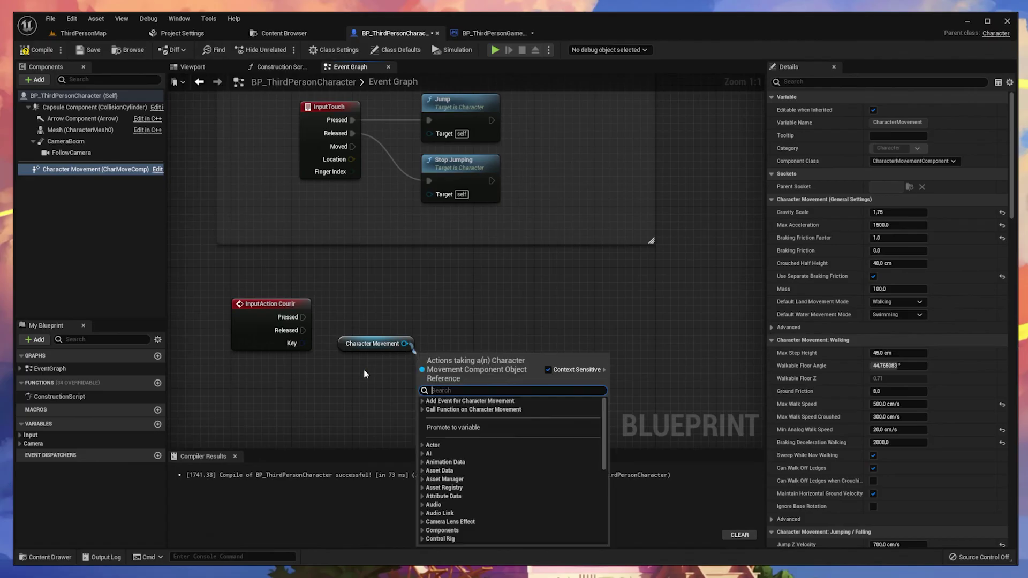
{"action": "key", "text": "Escape"}
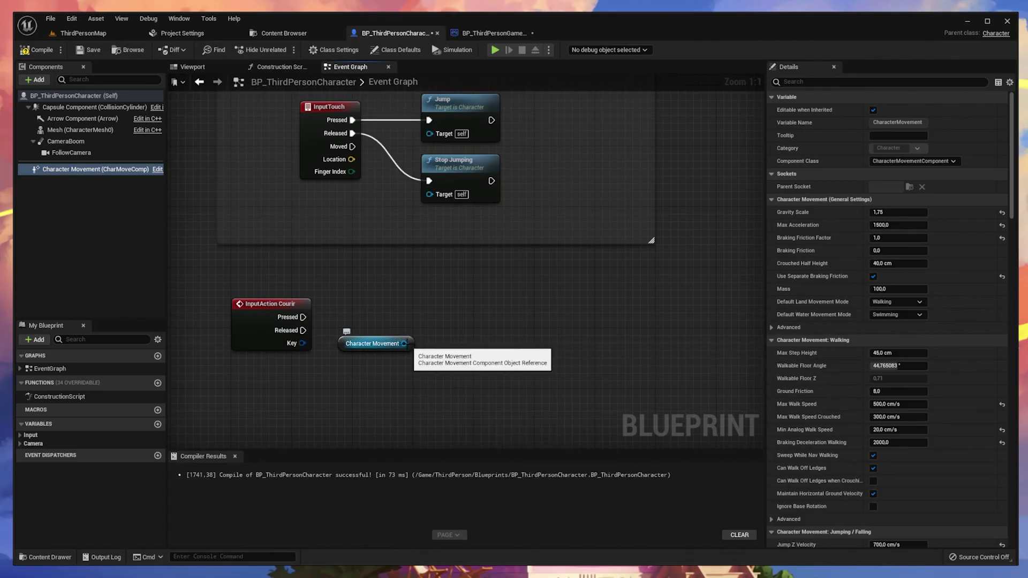
{"action": "left_click_drag", "start_coordinate": [405, 344], "coordinate": [461, 304]}
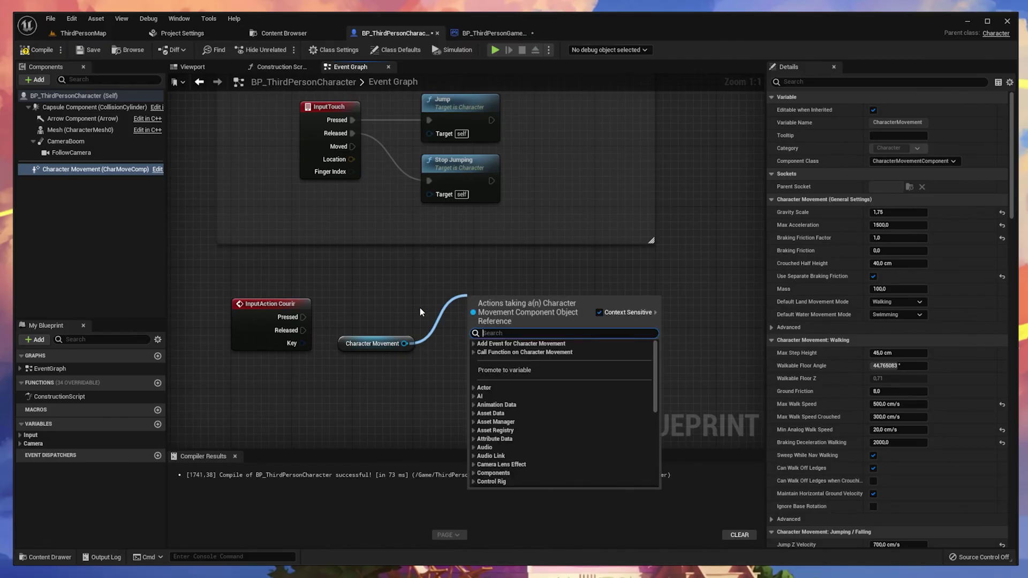
{"action": "type", "text": "max walk"}
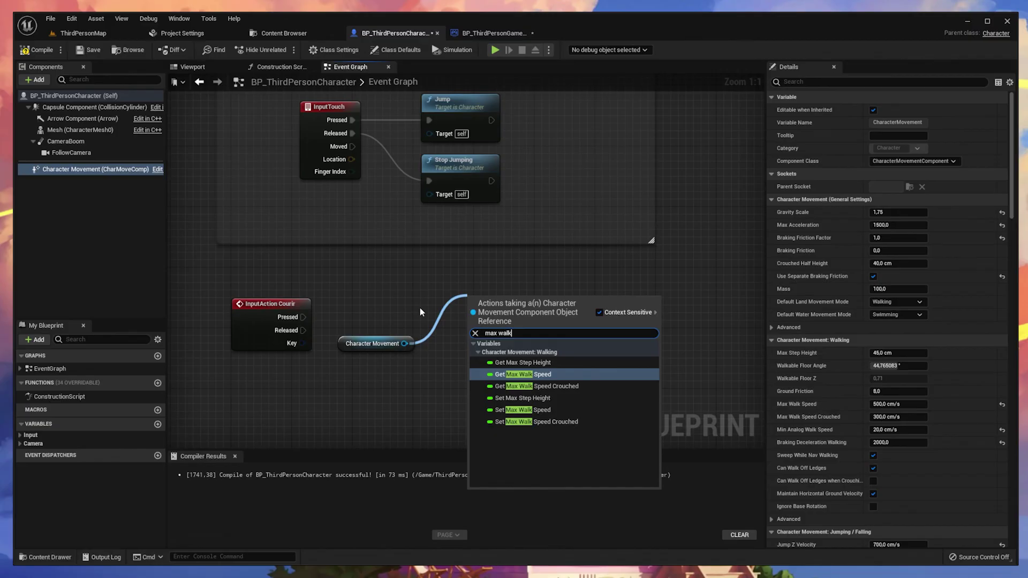
{"action": "type", "text": " speed"}
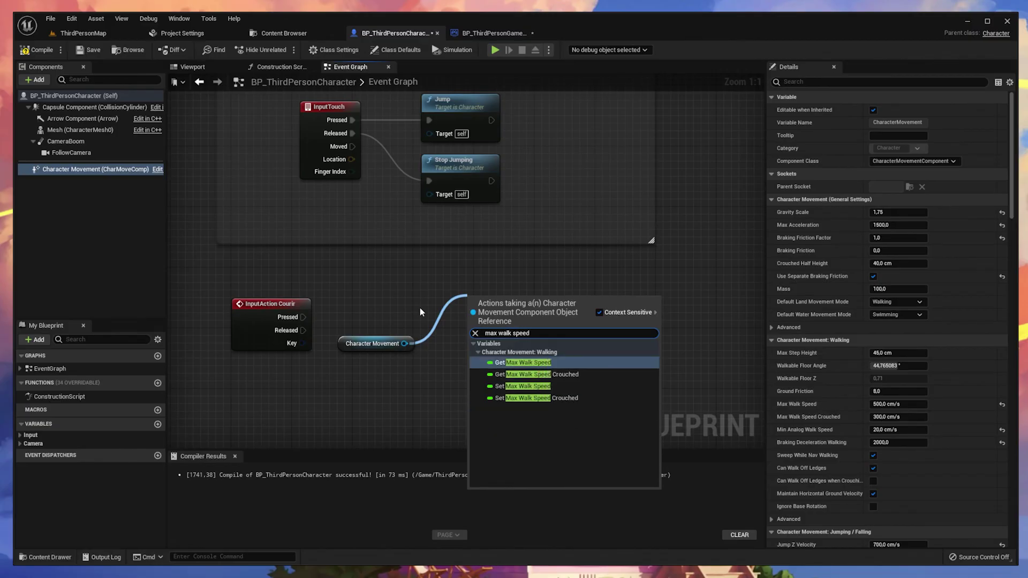
{"action": "left_click", "coordinate": [546, 386]}
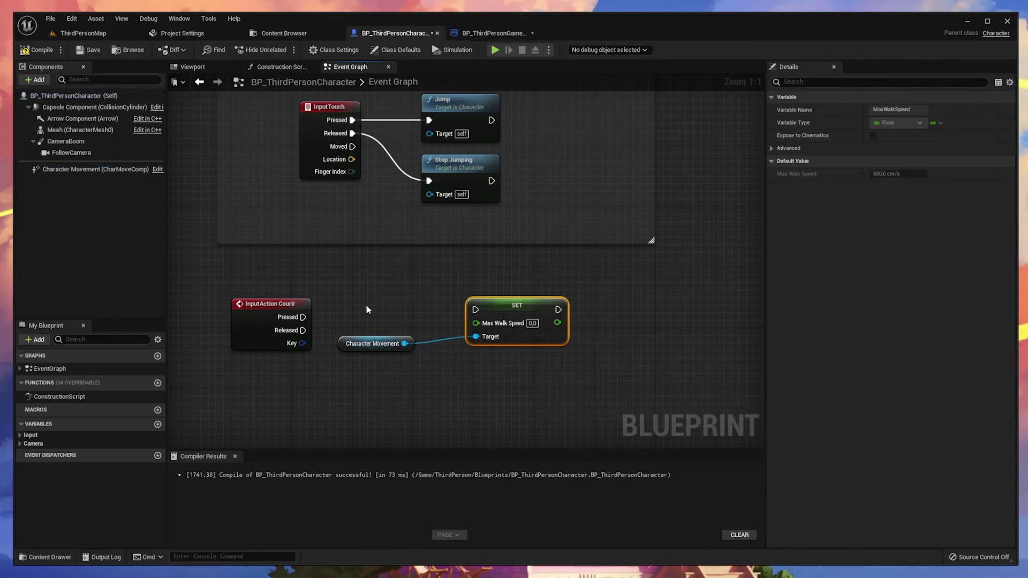
Connect the Pressed output of InputAction Courir to the Set Max Walk Speed node and align the node with it.
{"action": "left_click_drag", "start_coordinate": [302, 317], "coordinate": [309, 318]}
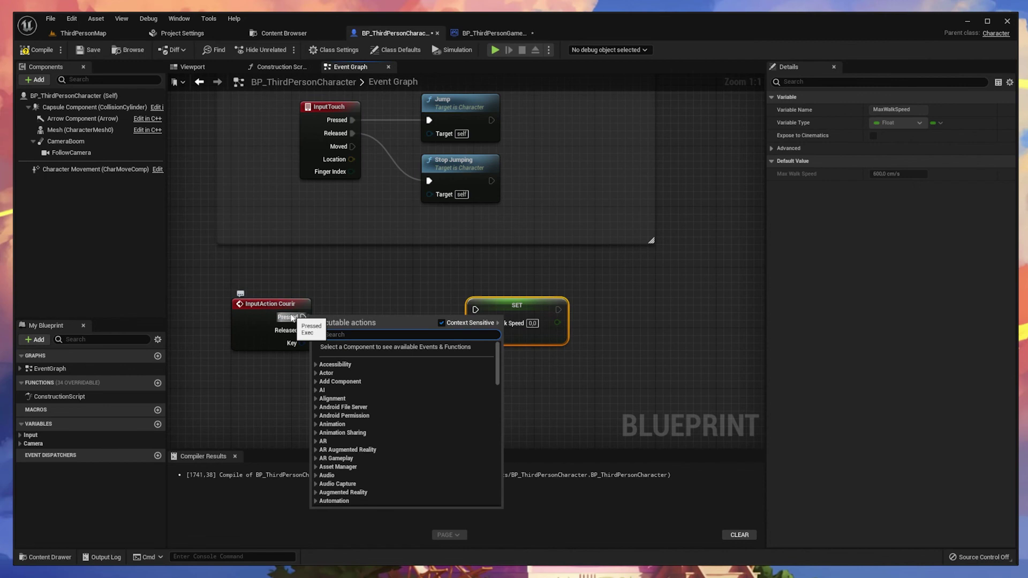
{"action": "left_click", "coordinate": [330, 303]}
{"action": "left_click_drag", "start_coordinate": [303, 317], "coordinate": [477, 311]}
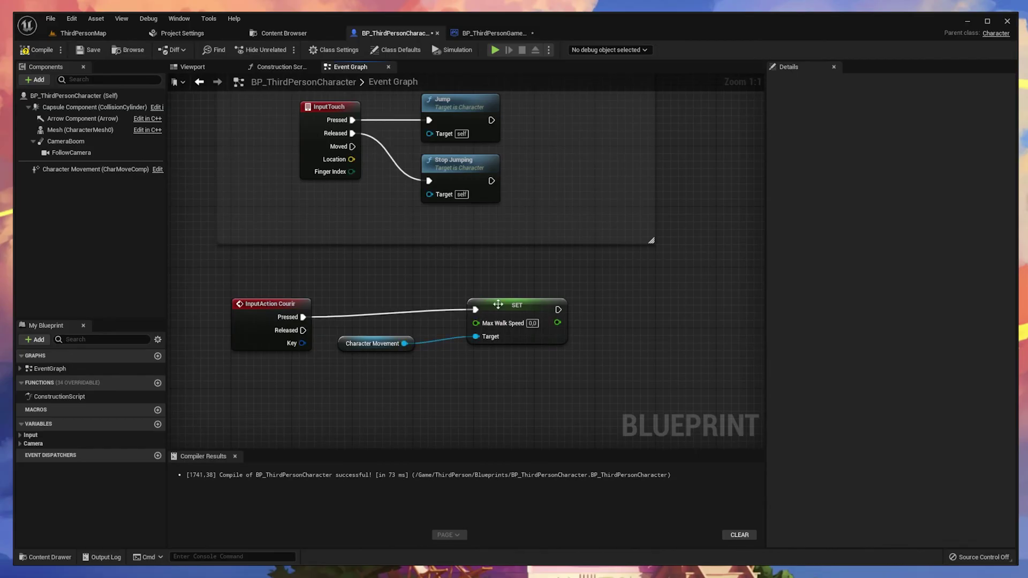
{"action": "left_click", "coordinate": [497, 311]}
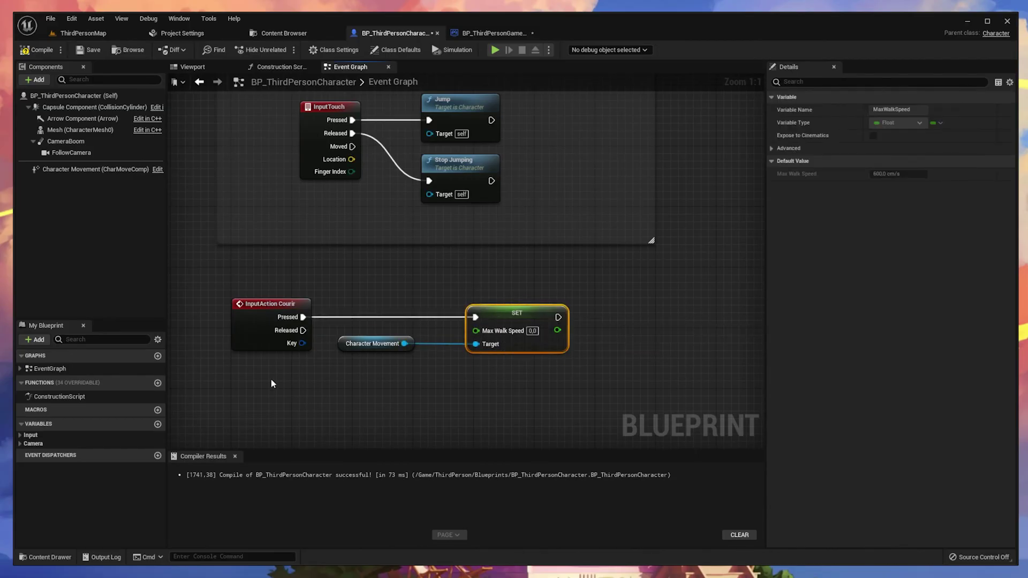
{"action": "left_click", "coordinate": [271, 312]}
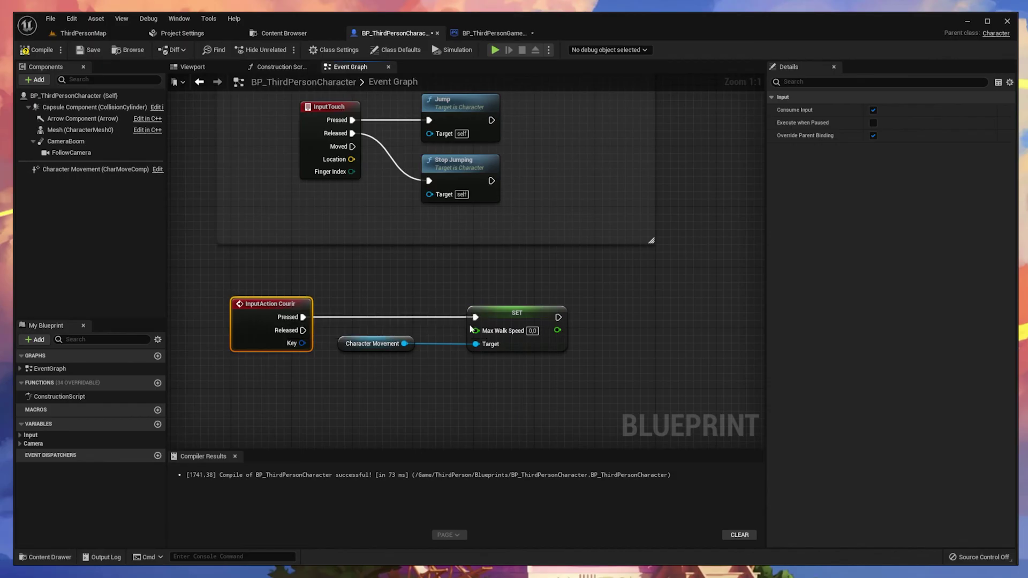
{"action": "left_click", "coordinate": [503, 312]}
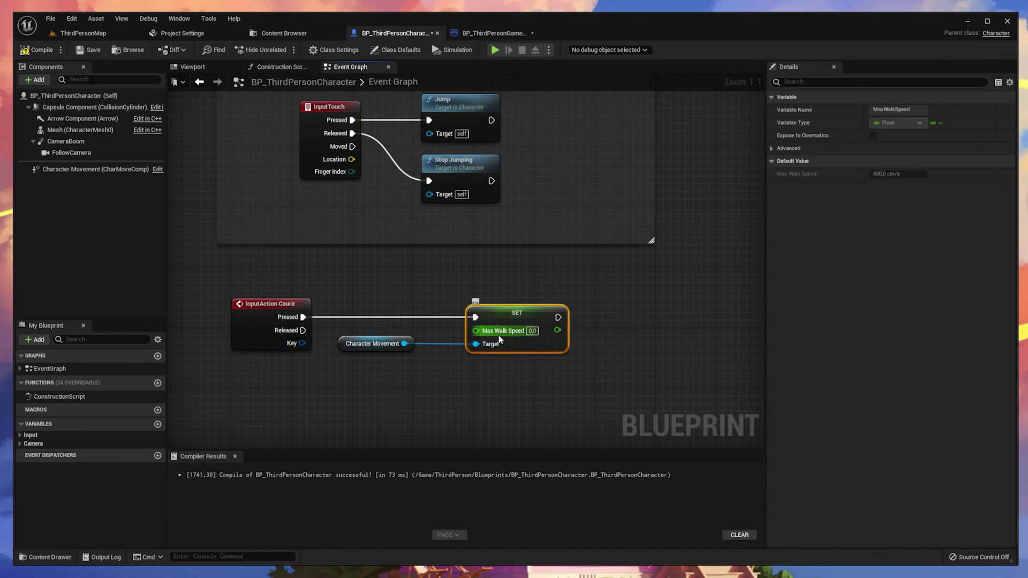
Set the Max Walk Speed value to 1200 on the node triggered by Pressed.
{"action": "right_click_drag", "start_coordinate": [263, 325], "coordinate": [332, 262]}
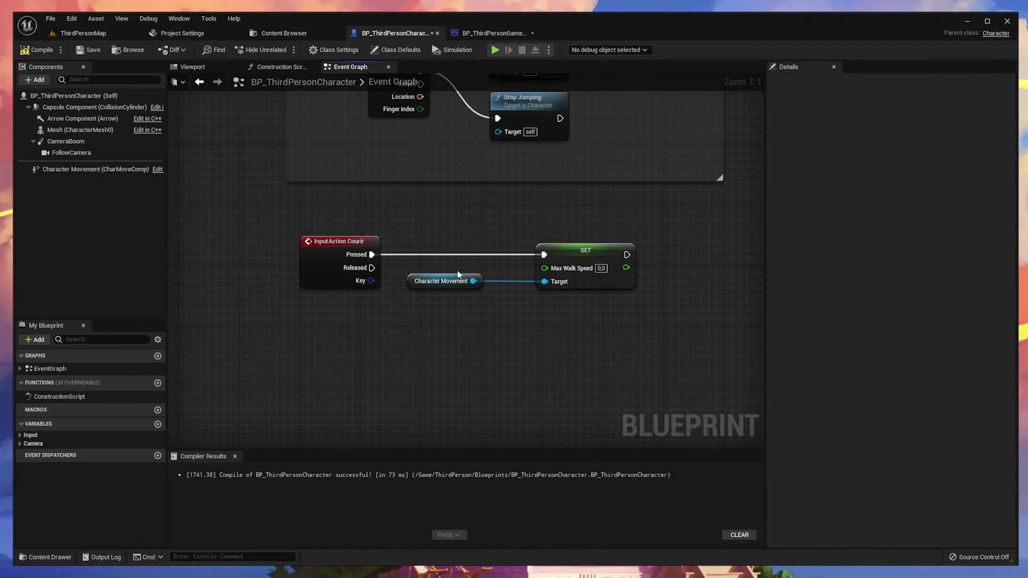
{"action": "left_click", "coordinate": [332, 262]}
{"action": "left_click", "coordinate": [450, 213]}
{"action": "left_click", "coordinate": [602, 269]}
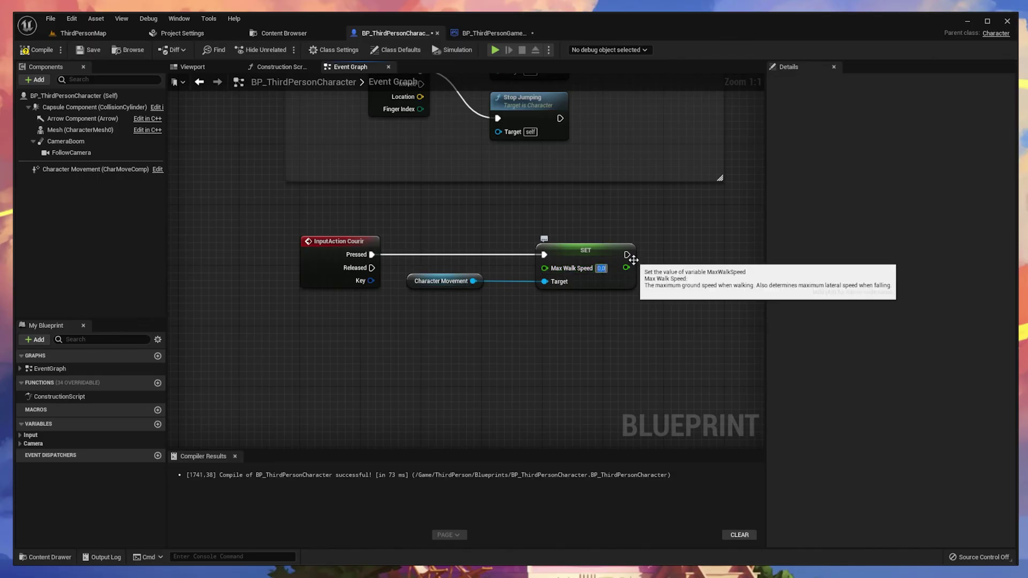
{"action": "type", "text": "1200"}
{"action": "key", "text": "Return"}
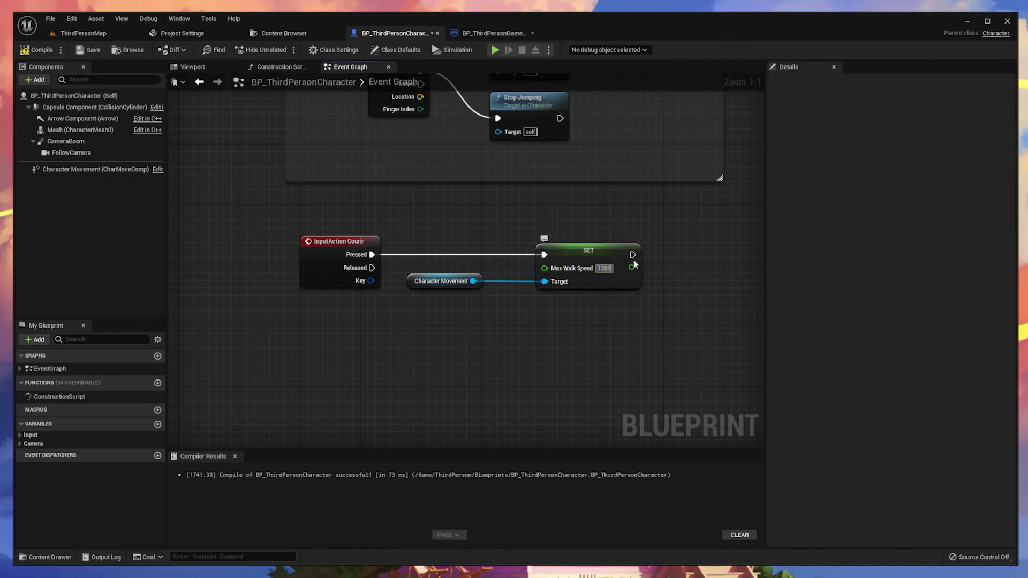
{"action": "left_click", "coordinate": [378, 475]}
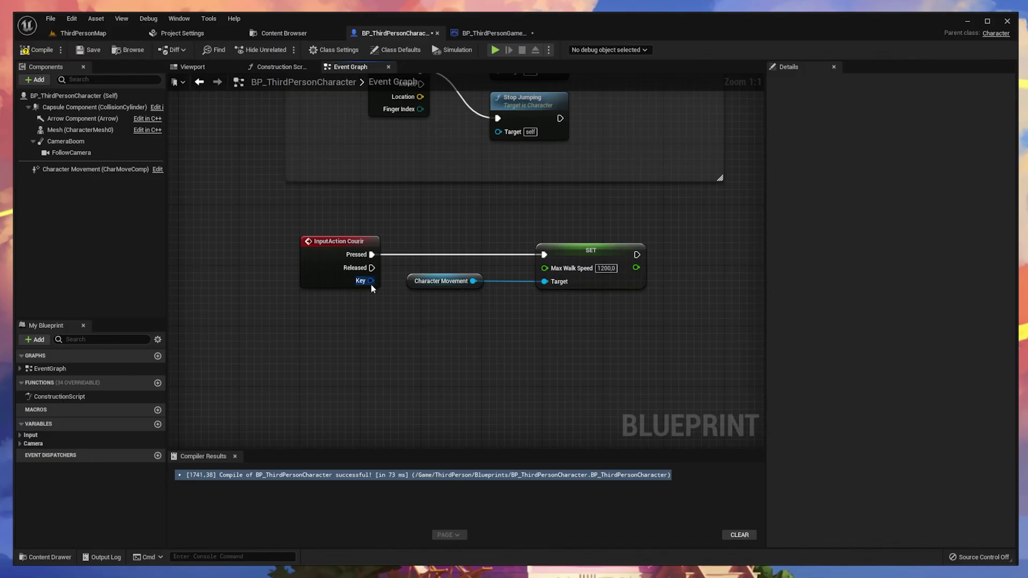
Reposition the Character Movement node and create a second Set Max Walk Speed node from it, below the first.
{"action": "left_click_drag", "start_coordinate": [420, 282], "coordinate": [457, 283]}
{"action": "left_click", "coordinate": [442, 384]}
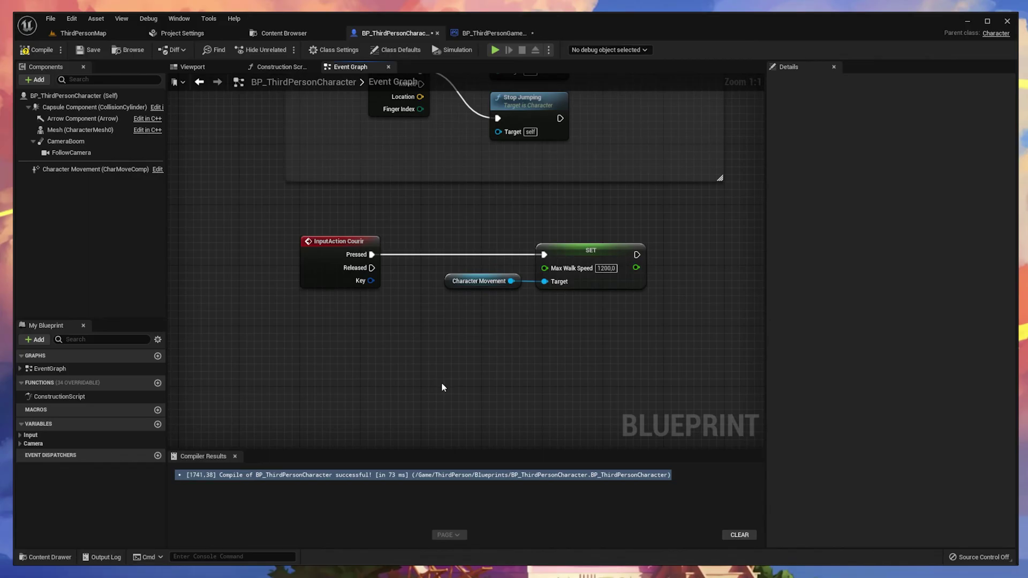
{"action": "left_click_drag", "start_coordinate": [447, 283], "coordinate": [417, 298]}
{"action": "left_click_drag", "start_coordinate": [480, 296], "coordinate": [536, 339]}
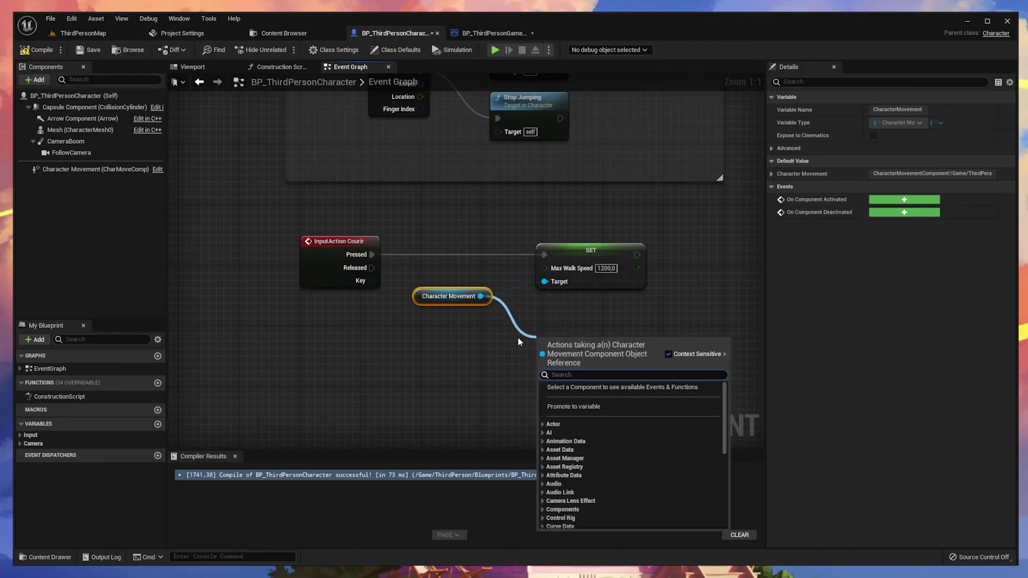
{"action": "type", "text": "set s"}
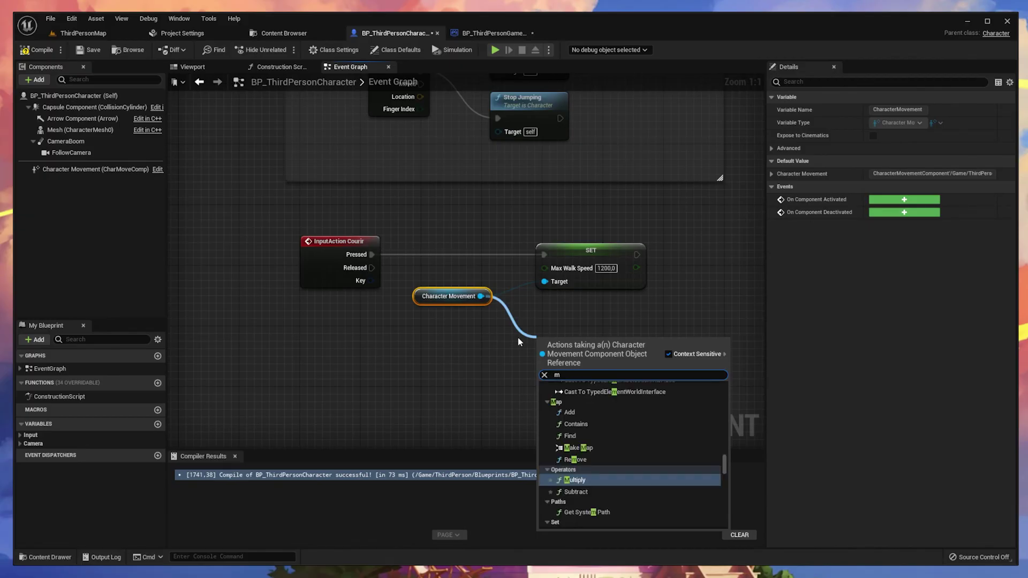
{"action": "key", "text": "BackSpace"}
{"action": "type", "text": "max wa"}
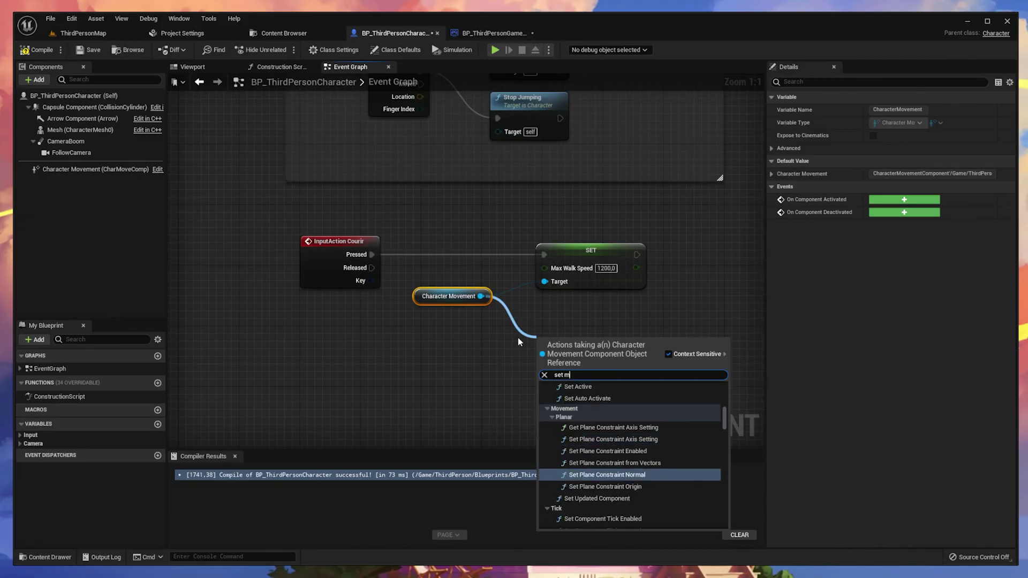
{"action": "type", "text": "lk"}
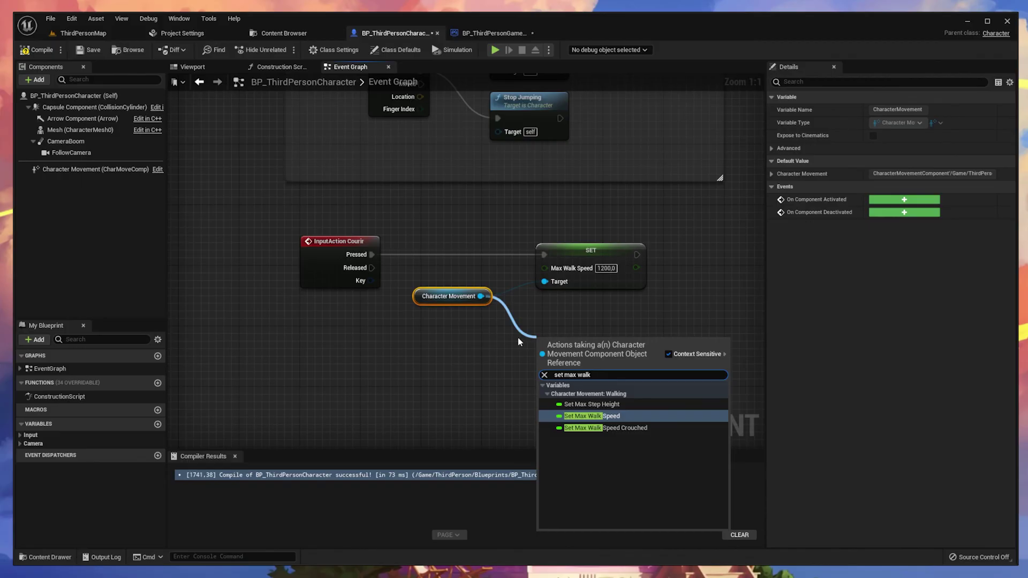
{"action": "key", "text": "Return"}
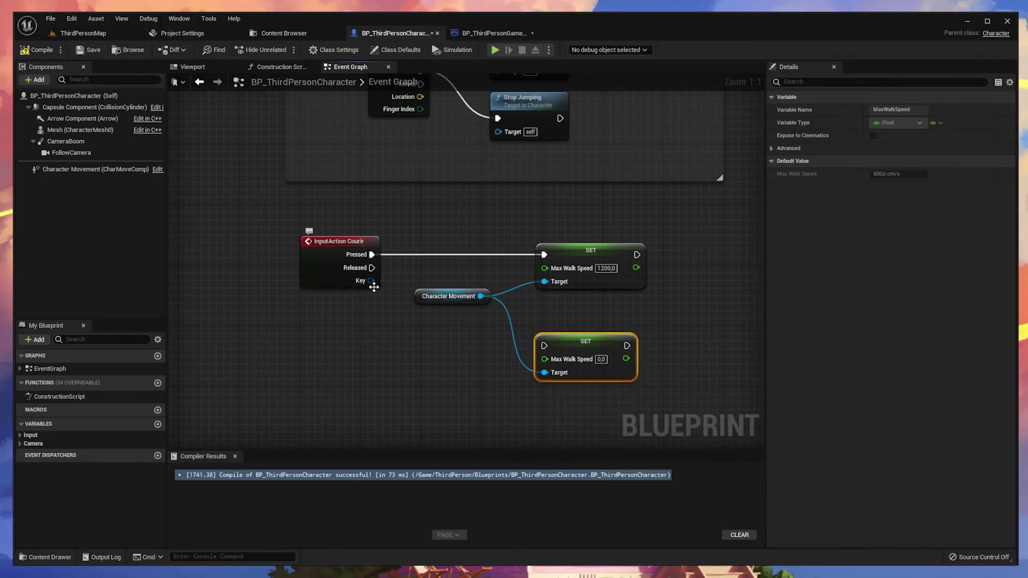
Connect the Released output of InputAction Courir to the second Set node, routing the wire below Character Movement with a reroute node.
{"action": "left_click_drag", "start_coordinate": [371, 268], "coordinate": [544, 345]}
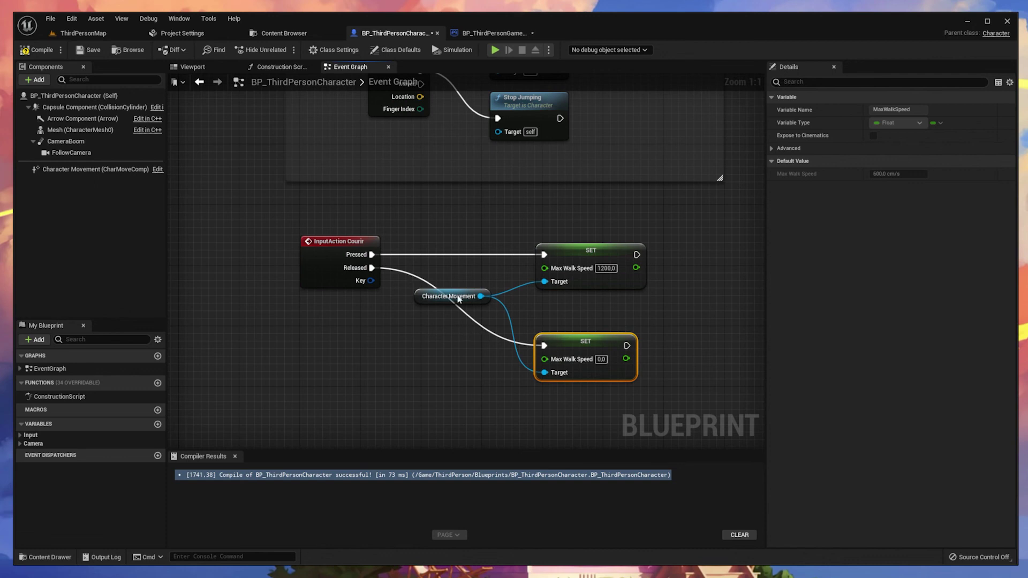
{"action": "double_click", "coordinate": [401, 270]}
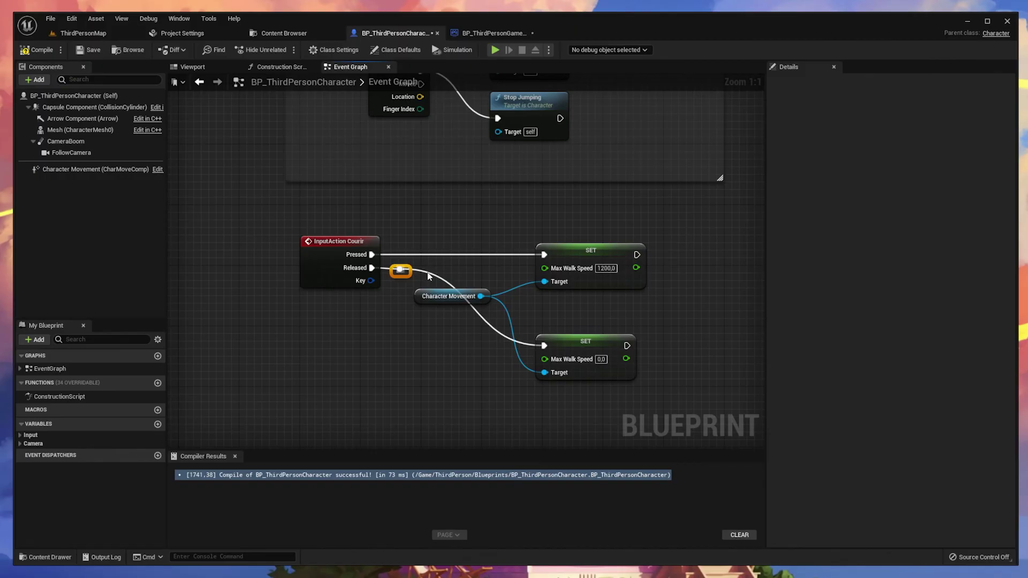
{"action": "left_click_drag", "start_coordinate": [402, 273], "coordinate": [403, 351]}
{"action": "left_click", "coordinate": [411, 419]}
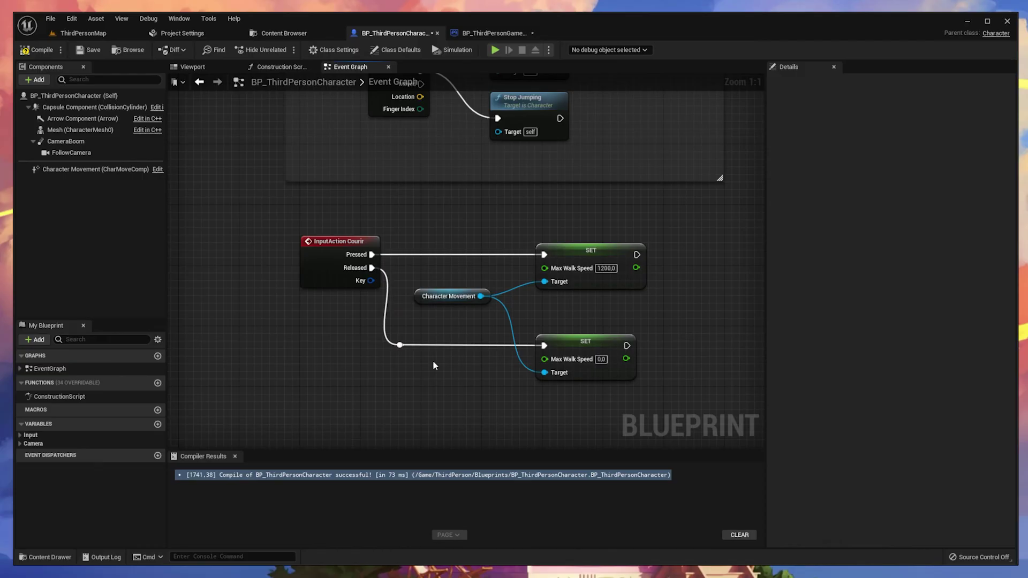
Reposition the Character Movement node midway between the two Set Max Walk Speed nodes.
{"action": "left_click_drag", "start_coordinate": [419, 297], "coordinate": [419, 320]}
{"action": "left_click_drag", "start_coordinate": [432, 314], "coordinate": [440, 314]}
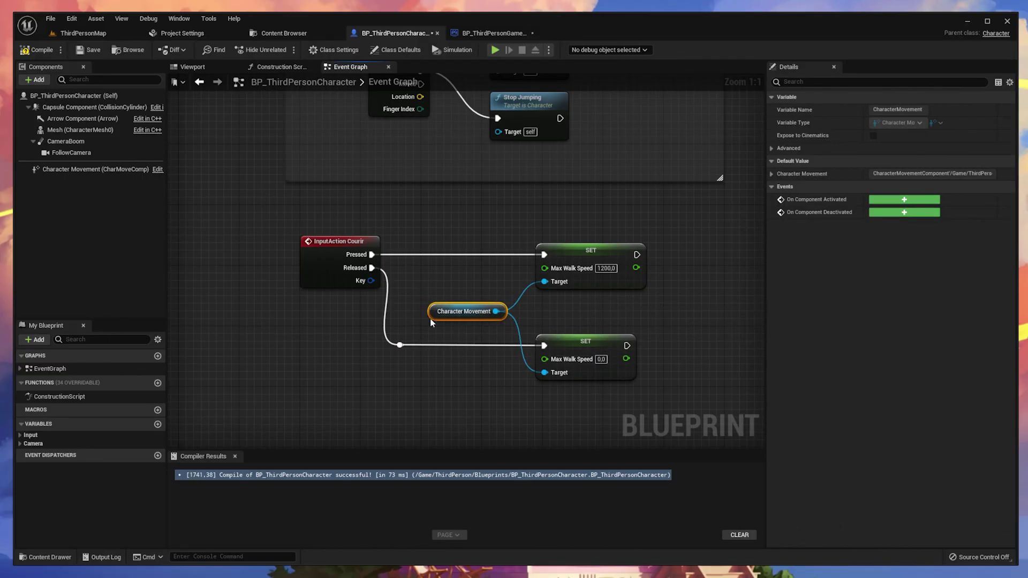
{"action": "left_click", "coordinate": [455, 296]}
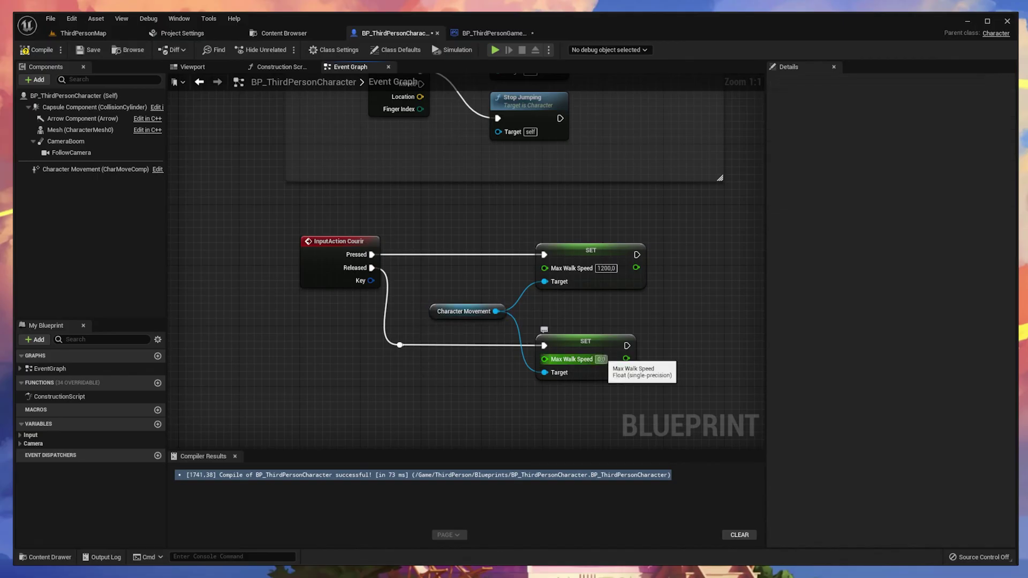
Set Max Walk Speed to 600 on the node triggered by Released and compile the blueprint.
{"action": "left_click", "coordinate": [601, 360]}
{"action": "type", "text": "600"}
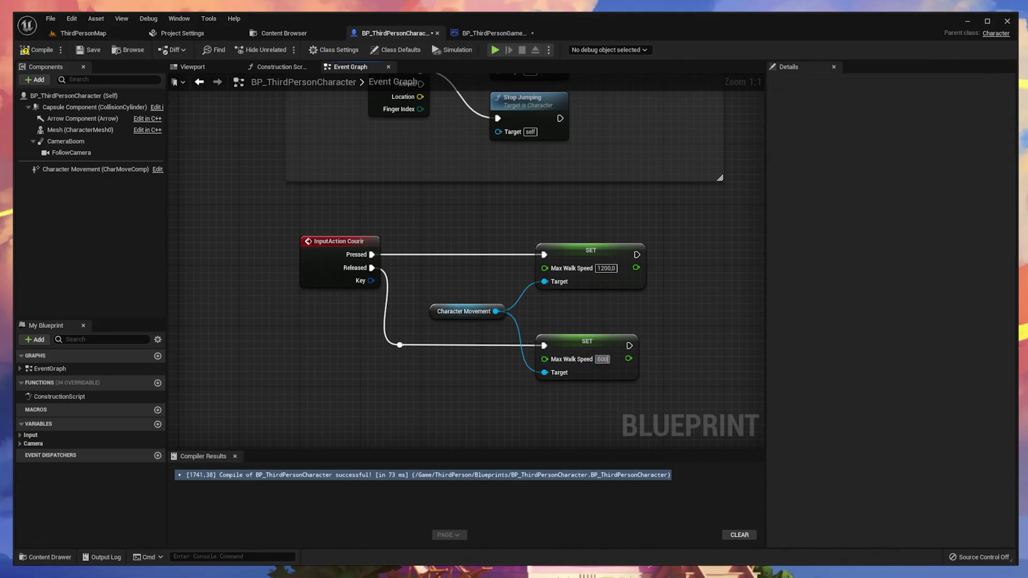
{"action": "key", "text": "Return"}
{"action": "left_click", "coordinate": [340, 349]}
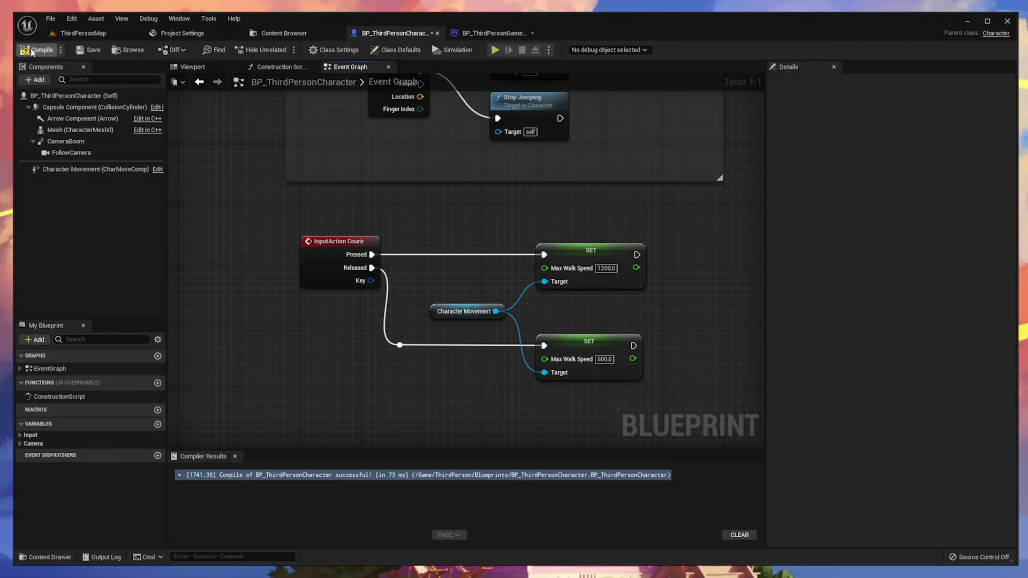
{"action": "left_click", "coordinate": [34, 51]}
Play-test the level by running the character around in several directions to check the sprint, and end the preview.
{"action": "left_click", "coordinate": [495, 50]}
{"action": "left_click", "coordinate": [598, 297]}
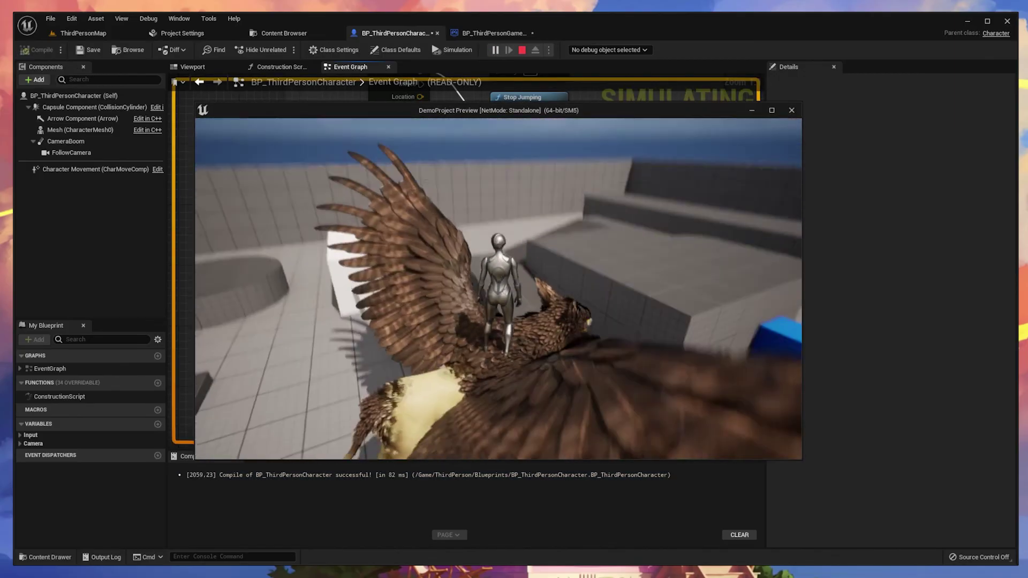
{"action": "key", "text": "w"}
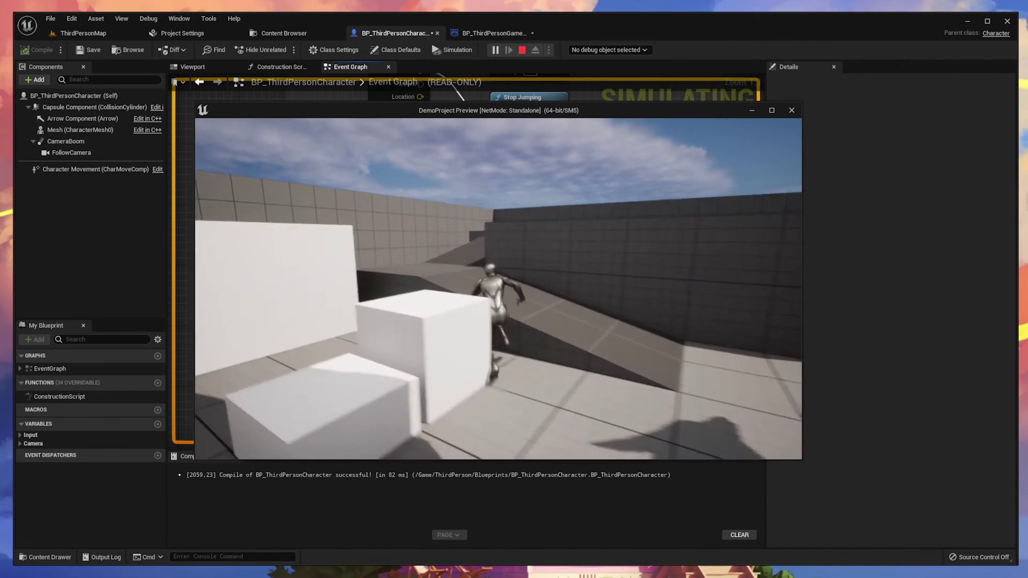
{"action": "key", "text": "d"}
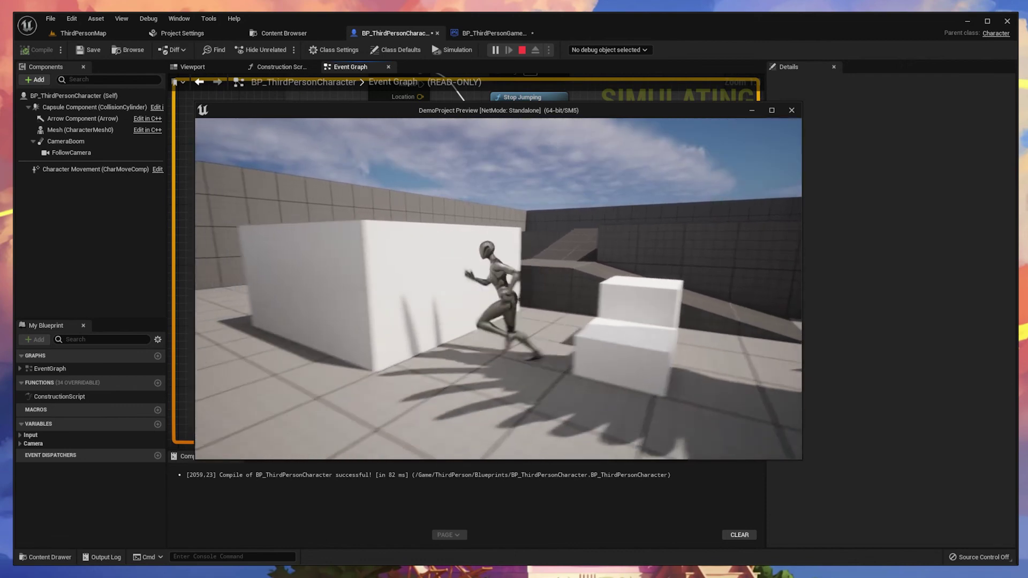
{"action": "key", "text": "w"}
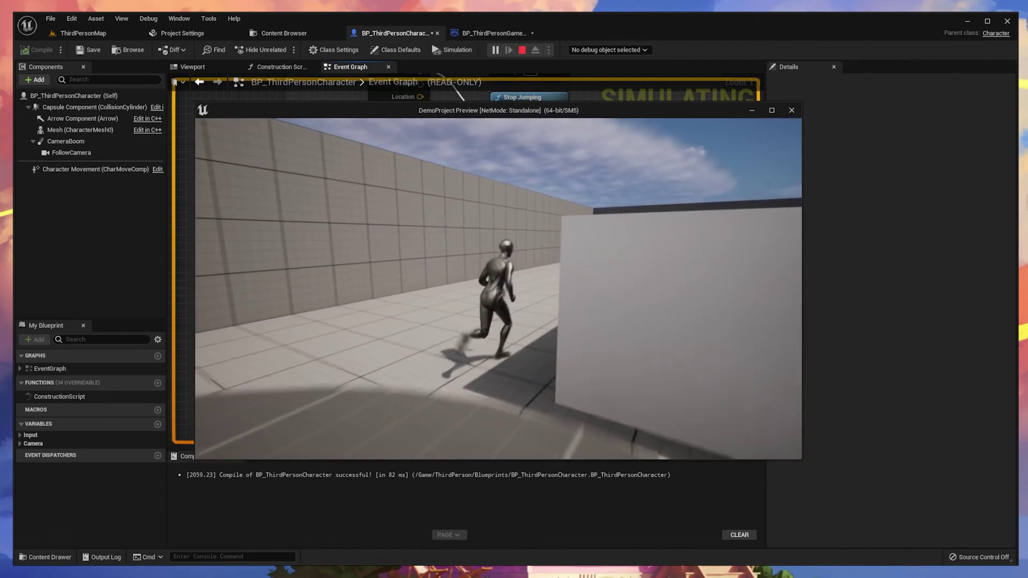
{"action": "key", "text": "d"}
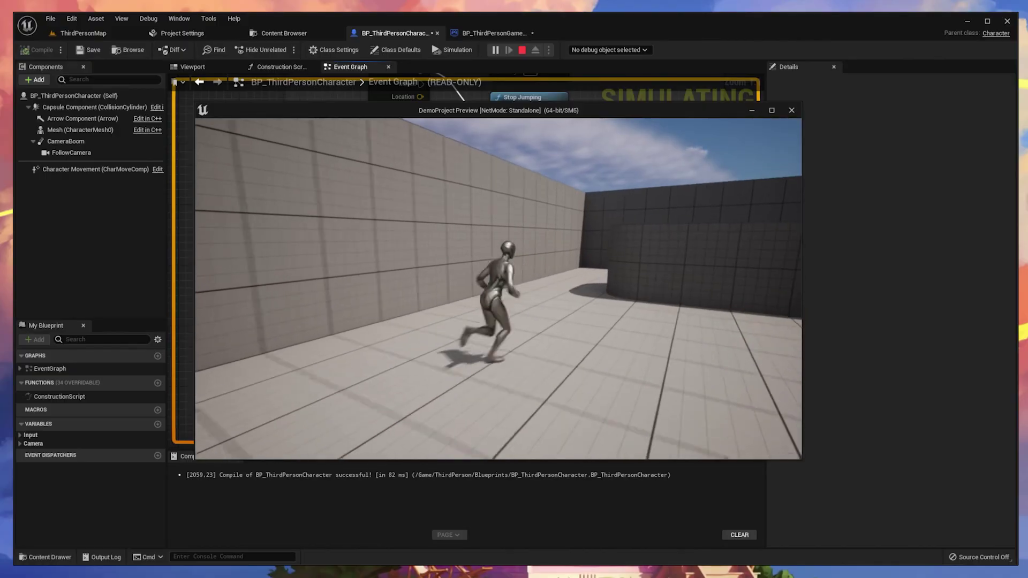
{"action": "key", "text": "w"}
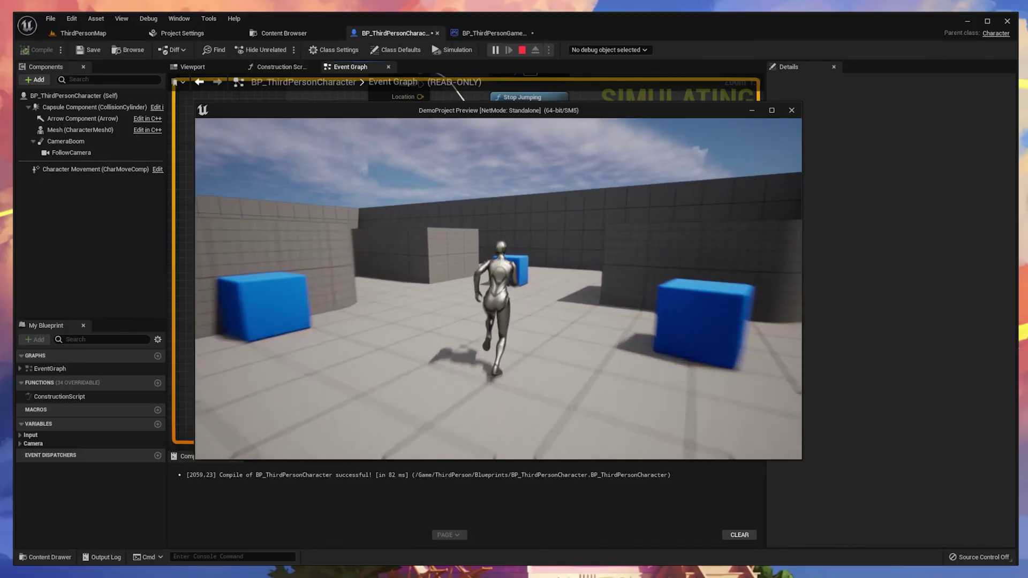
{"action": "key", "text": "d"}
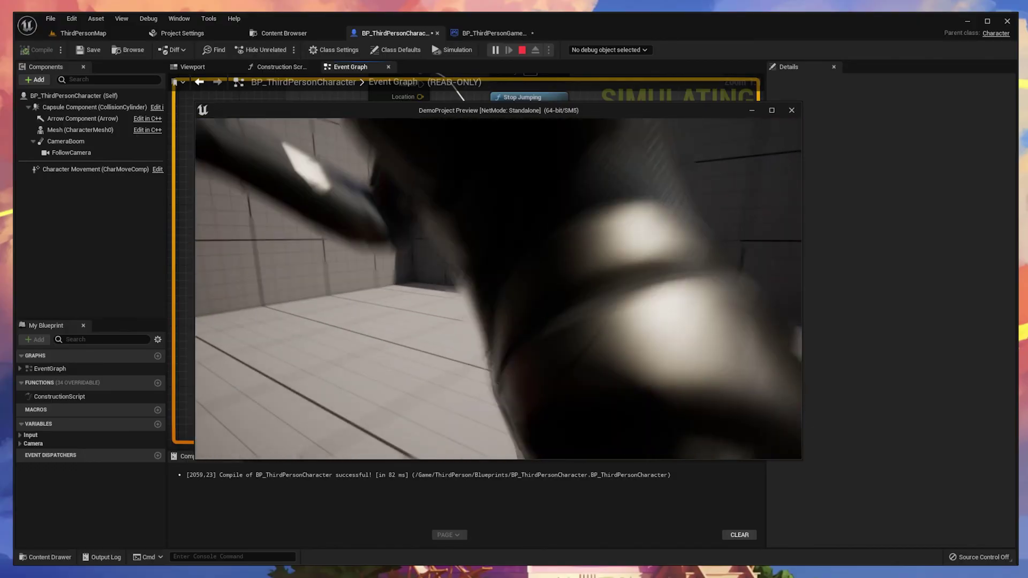
{"action": "key", "text": "s"}
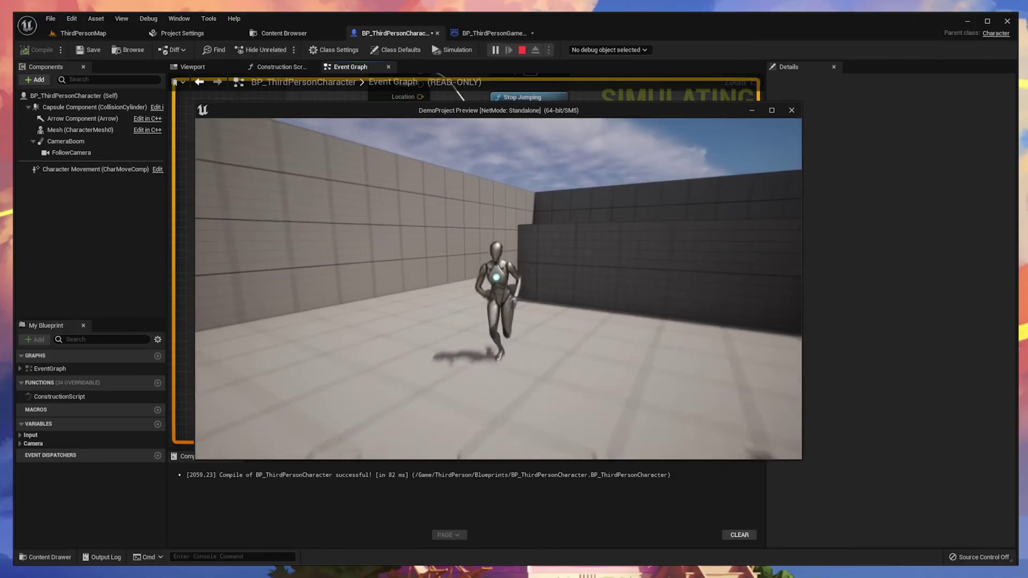
{"action": "key", "text": "a"}
{"action": "key", "text": "w"}
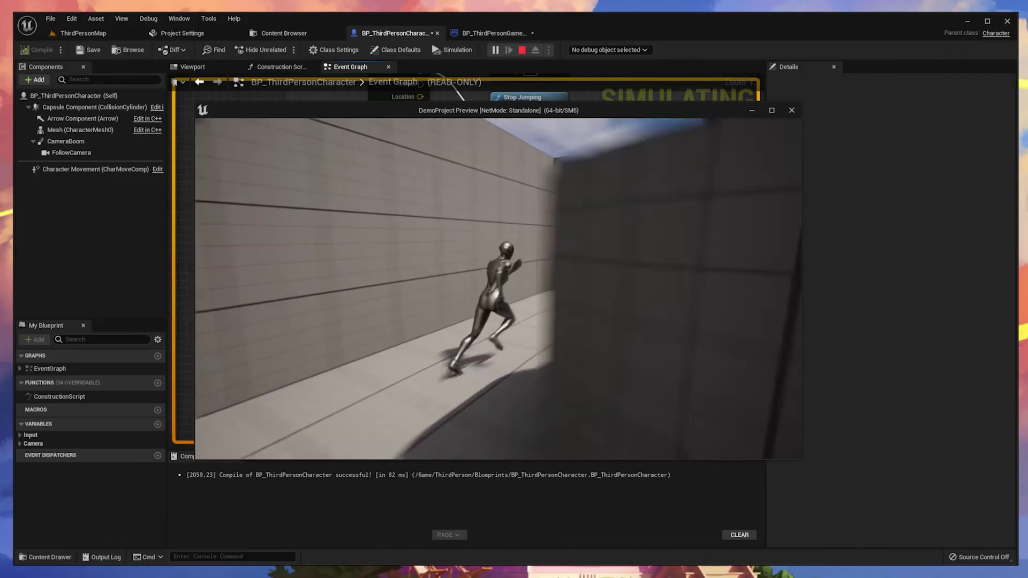
{"action": "key", "text": "a"}
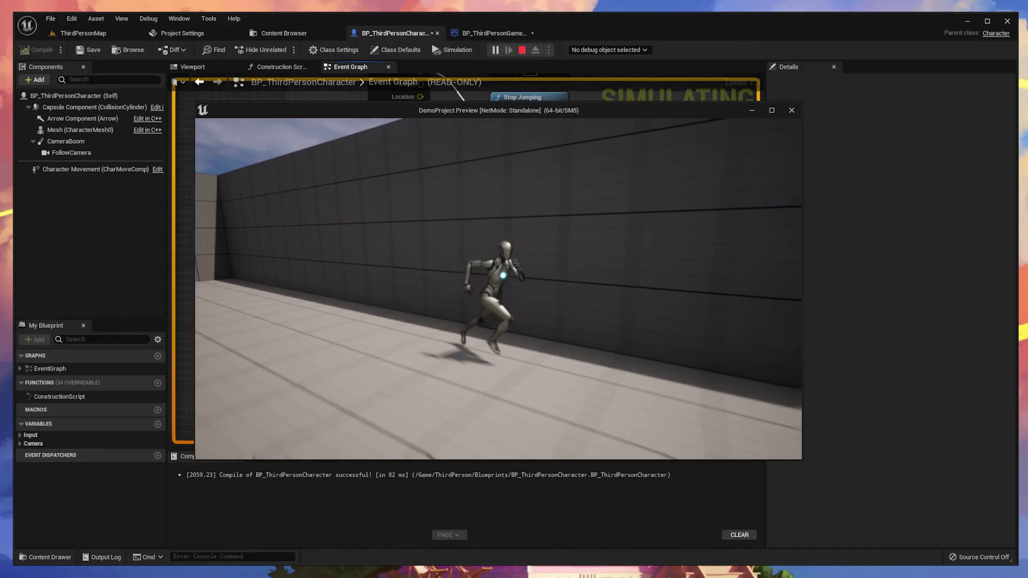
{"action": "key", "text": "s"}
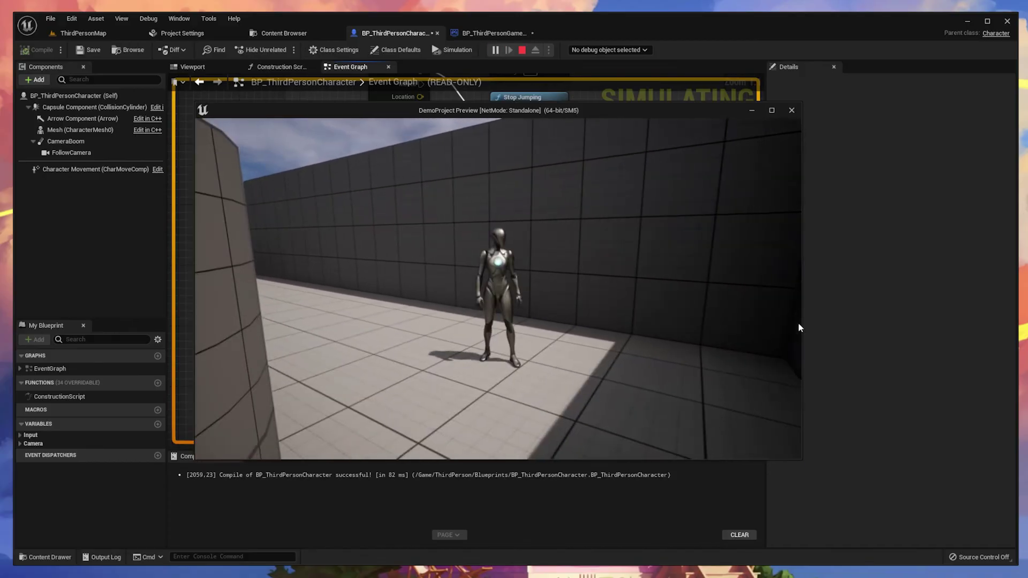
{"action": "key", "text": "Escape"}
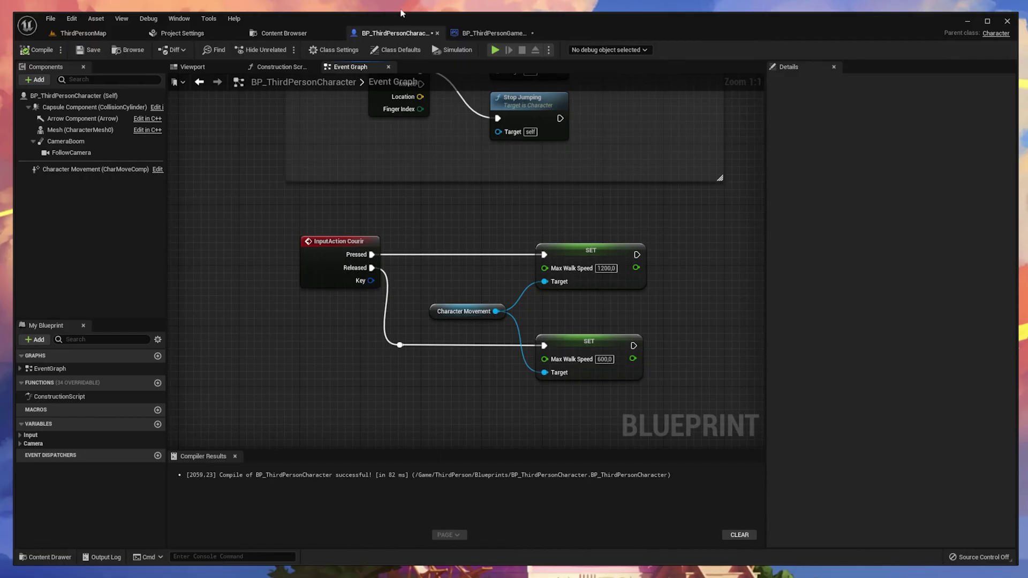
Review the character's event graph, examining the movement, jump and Courir input node groups.
{"action": "right_click_drag", "start_coordinate": [697, 203], "coordinate": [522, 352]}
{"action": "scroll", "coordinate": [523, 357], "scroll_direction": "down", "scroll_amount": 7}
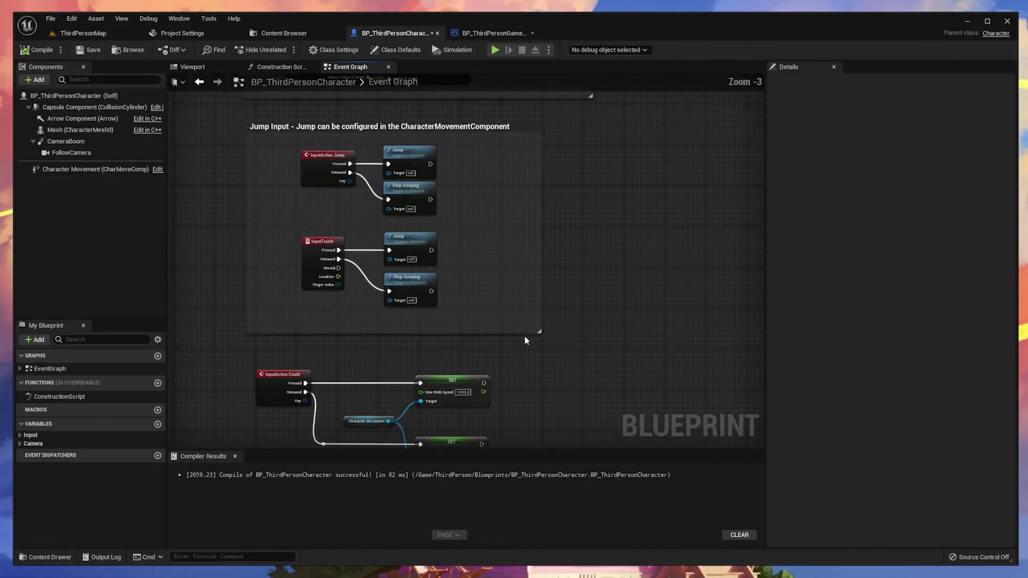
{"action": "scroll", "coordinate": [552, 252], "scroll_direction": "up", "scroll_amount": 1}
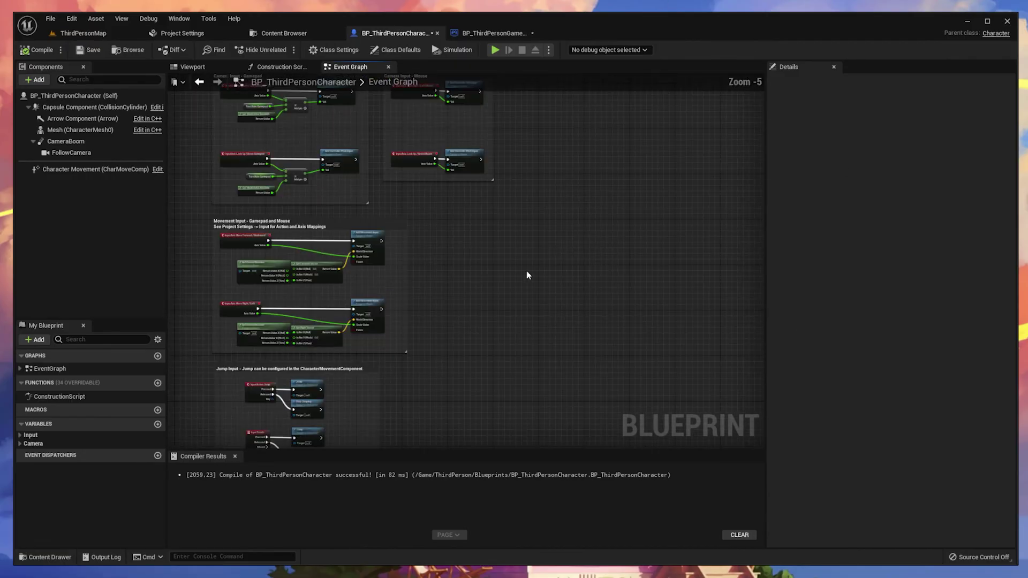
{"action": "right_click_drag", "start_coordinate": [379, 383], "coordinate": [473, 253]}
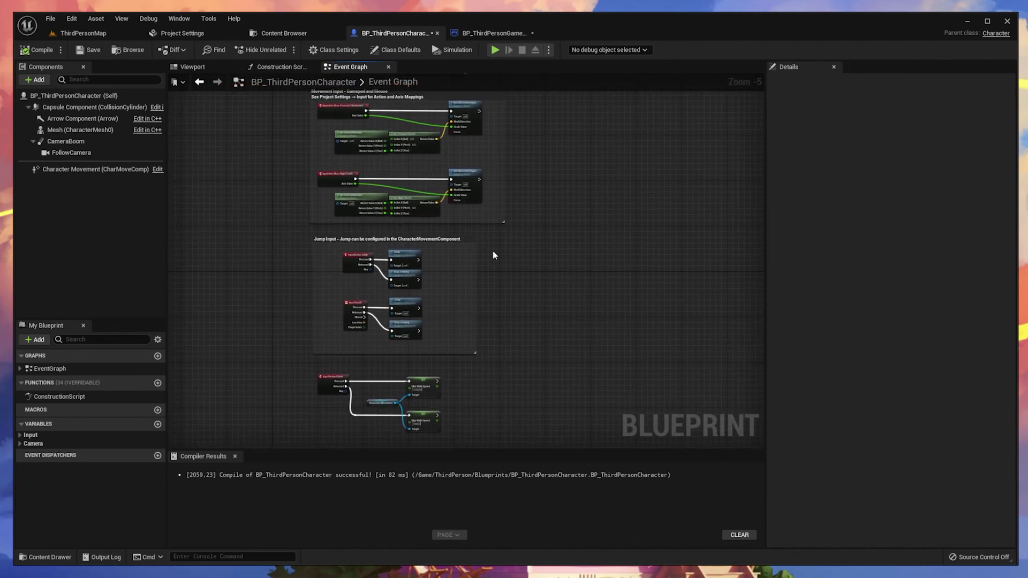
{"action": "scroll", "coordinate": [509, 303], "scroll_direction": "up", "scroll_amount": 3}
{"action": "right_click_drag", "start_coordinate": [664, 317], "coordinate": [662, 90]}
{"action": "scroll", "coordinate": [578, 349], "scroll_direction": "up", "scroll_amount": 2}
{"action": "right_click_drag", "start_coordinate": [624, 376], "coordinate": [771, 345]}
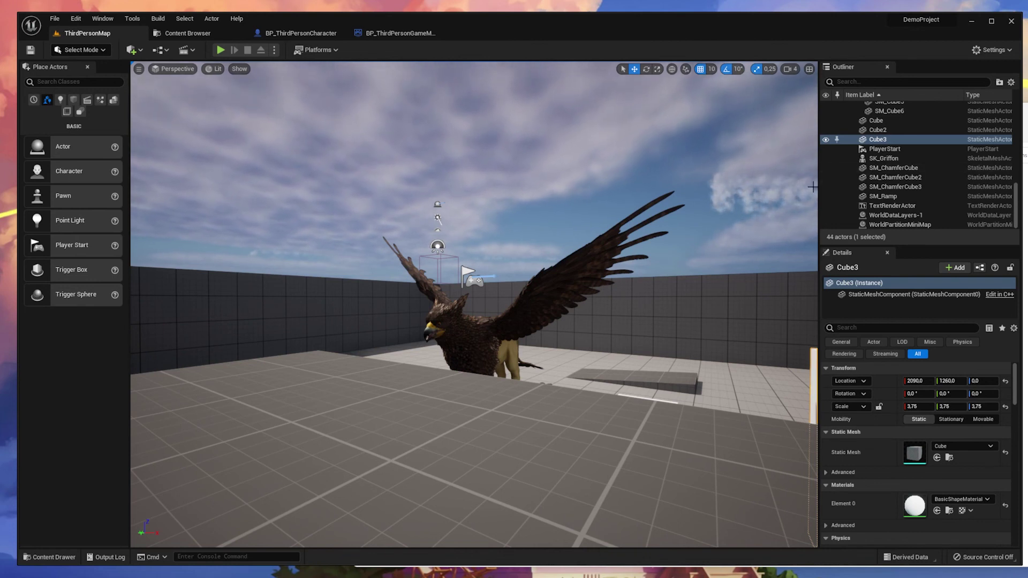
Select the SK_Griffon mesh in the ThirdPersonMap level.
{"action": "right_click_drag", "start_coordinate": [448, 219], "coordinate": [437, 202]}
{"action": "key", "text": "w"}
{"action": "key", "text": "s"}
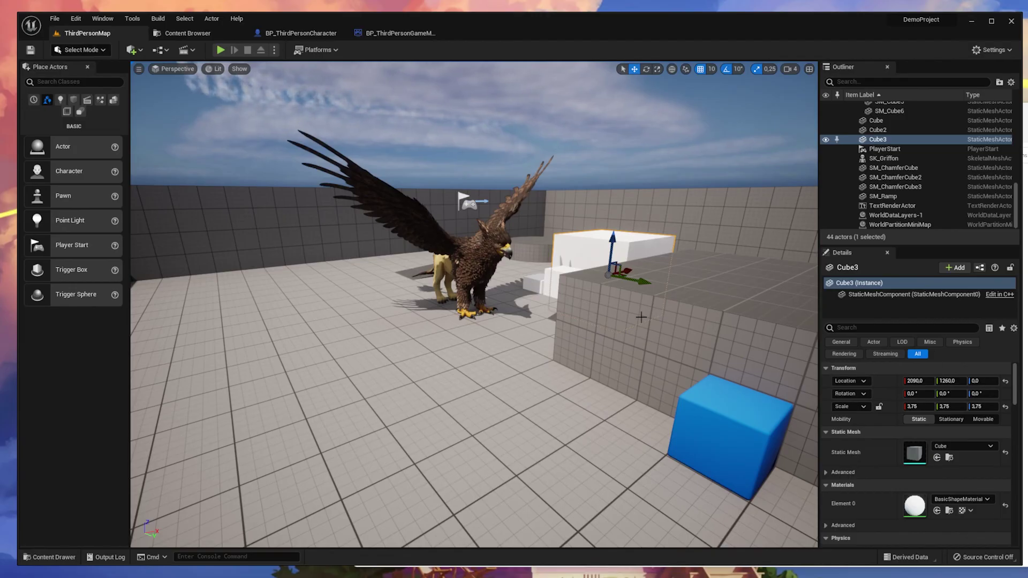
{"action": "left_click", "coordinate": [488, 230]}
{"action": "right_click_drag", "start_coordinate": [489, 231], "coordinate": [433, 244]}
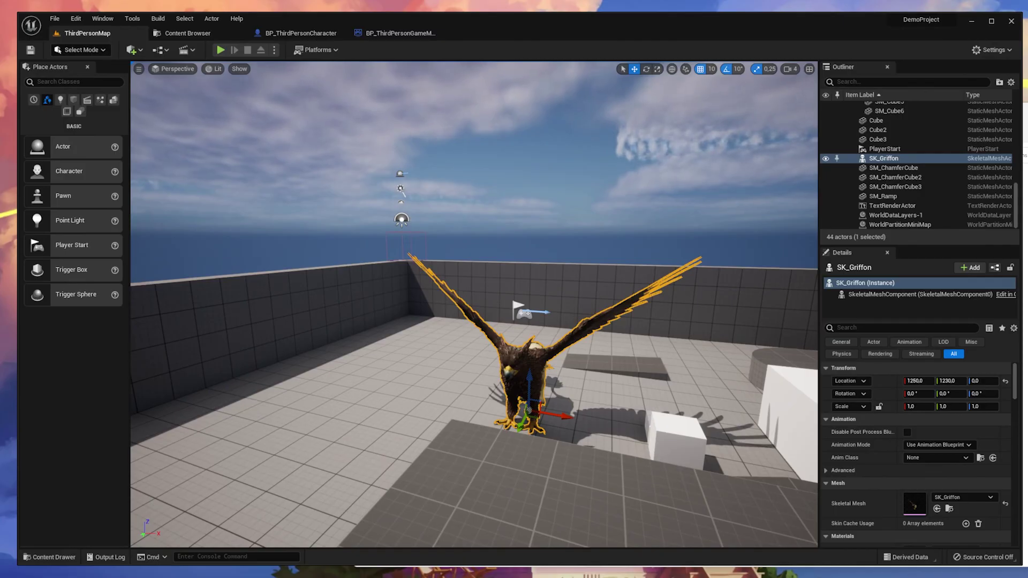
Examine the packaging and build configuration options for the Windows platform.
{"action": "left_click", "coordinate": [309, 50]}
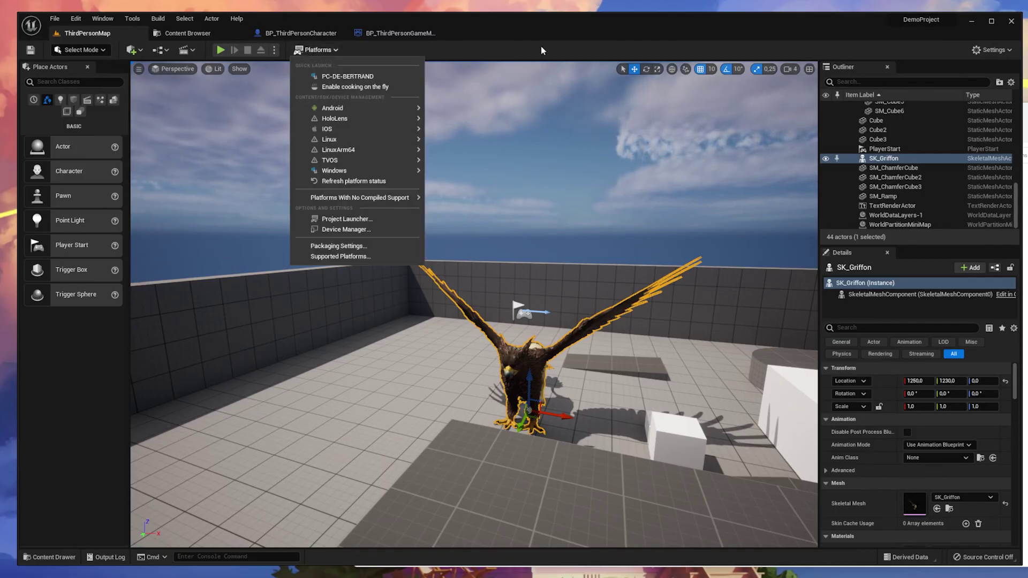
{"action": "left_click", "coordinate": [371, 56]}
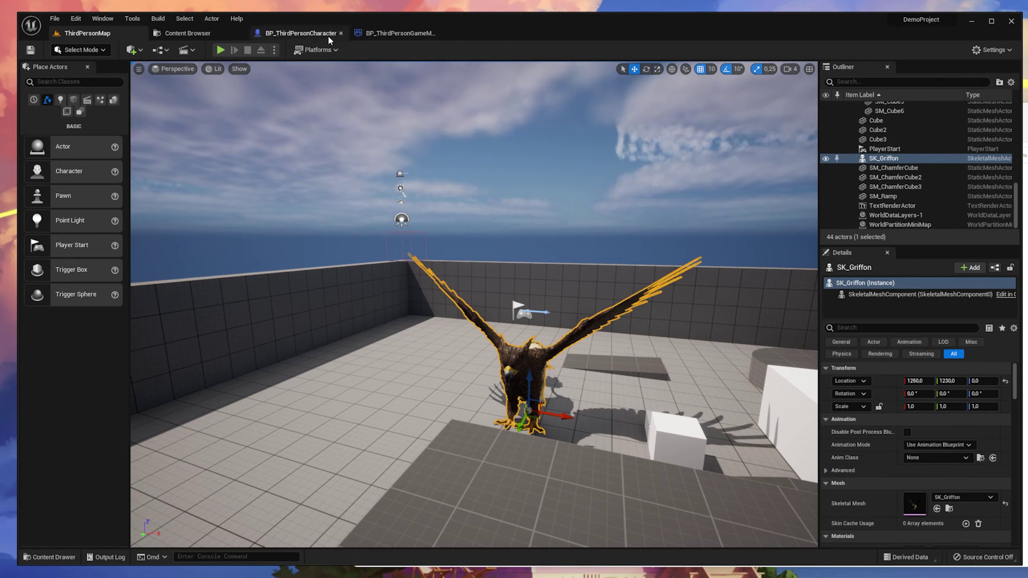
{"action": "left_click", "coordinate": [331, 51]}
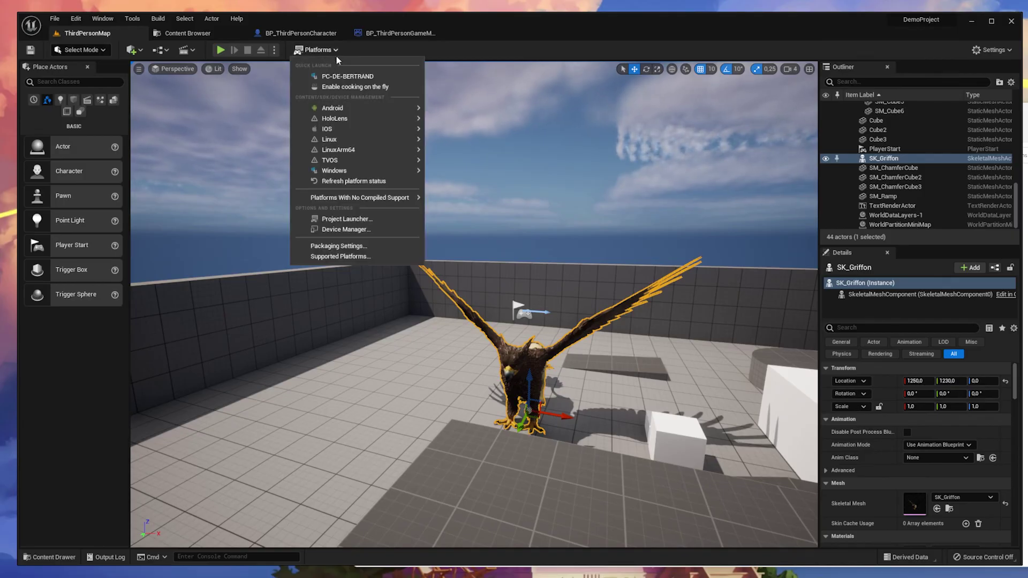
{"action": "mouse_move", "coordinate": [374, 170]}
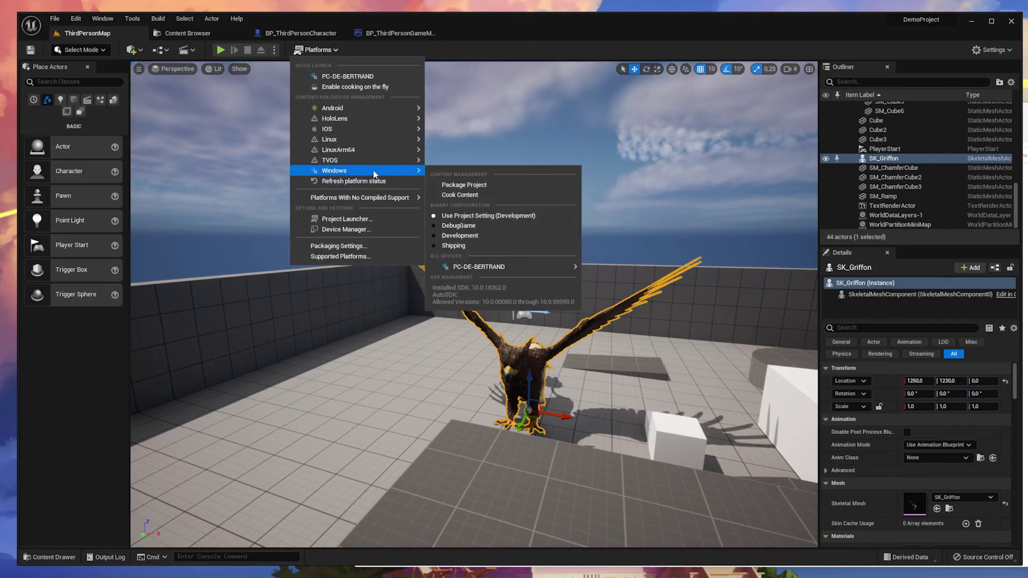
{"action": "left_click", "coordinate": [353, 50]}
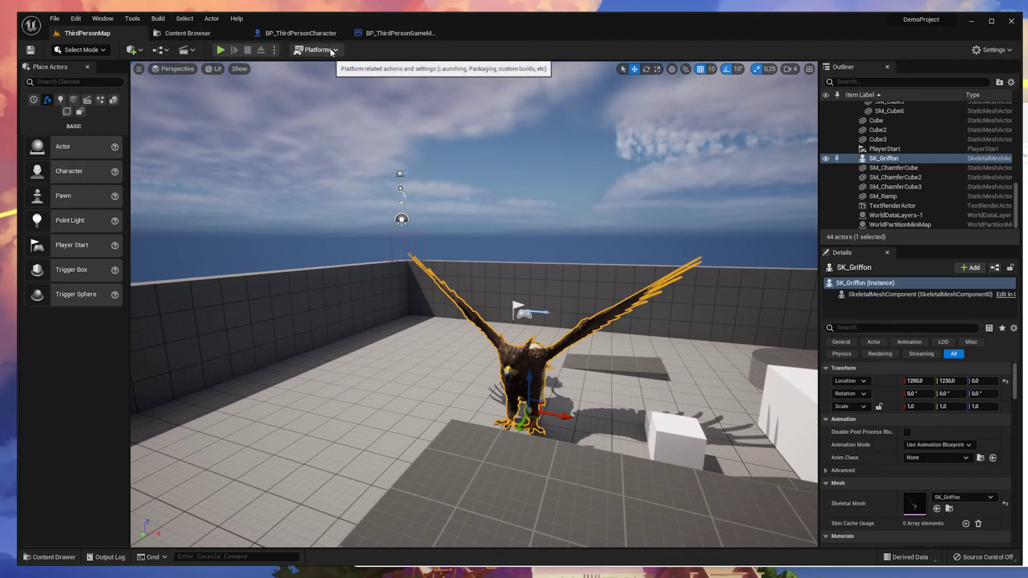
{"action": "scroll", "coordinate": [500, 318], "scroll_direction": "down", "scroll_amount": 10}
{"action": "scroll", "coordinate": [501, 318], "scroll_direction": "up", "scroll_amount": 3}
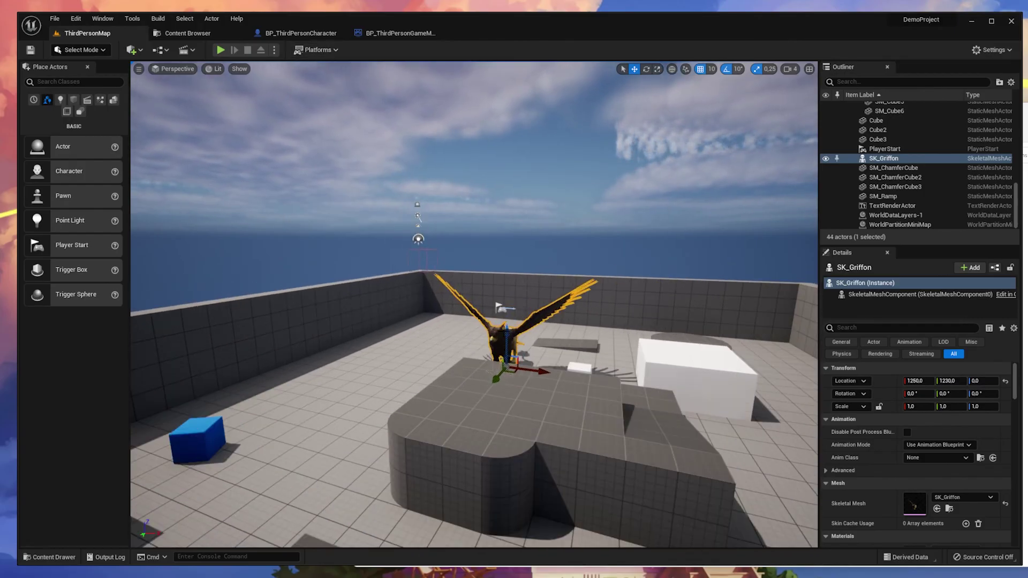
{"action": "scroll", "coordinate": [501, 318], "scroll_direction": "up", "scroll_amount": 8}
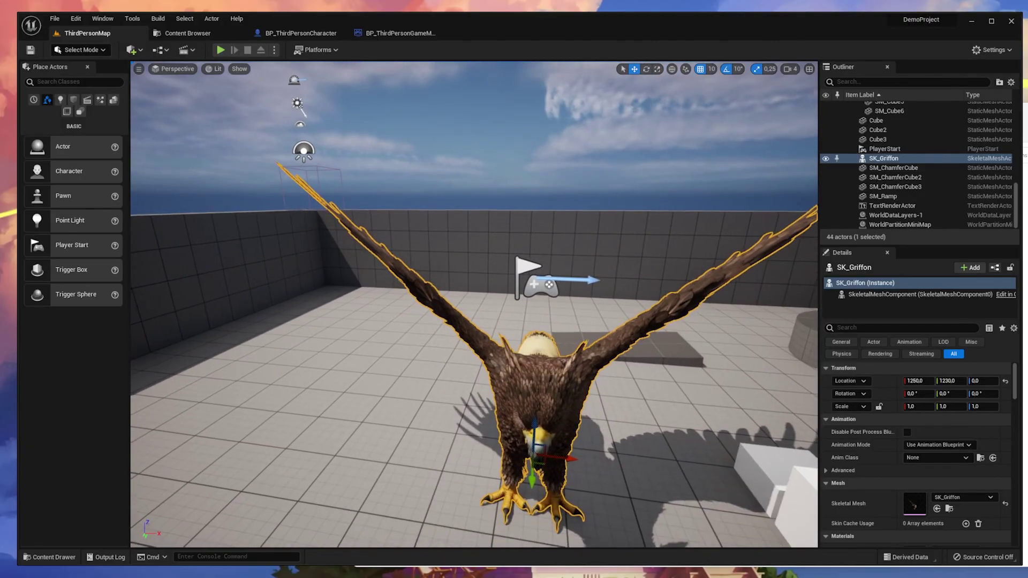
{"action": "scroll", "coordinate": [623, 487], "scroll_direction": "down", "scroll_amount": 5}
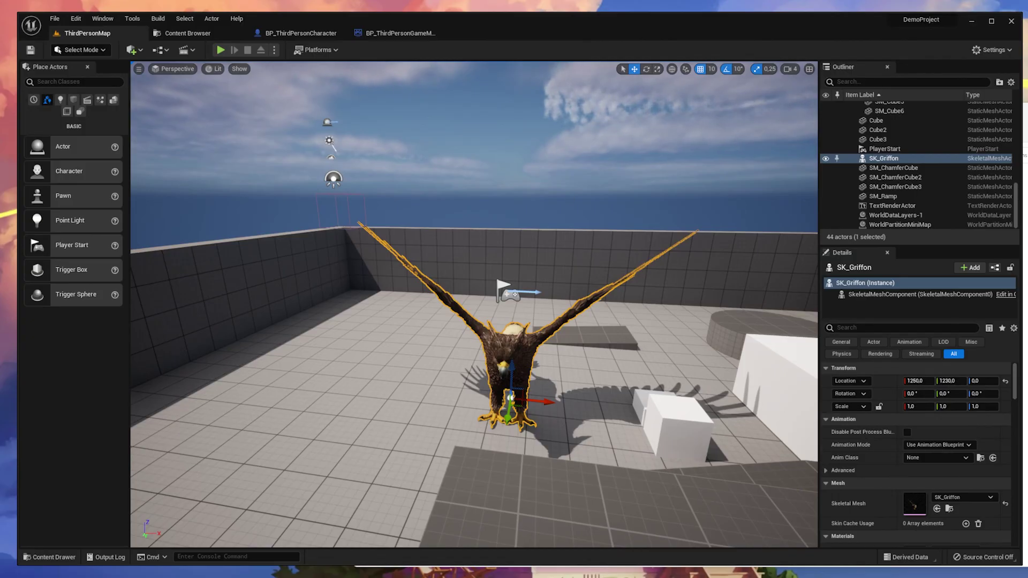
{"action": "left_click_drag", "start_coordinate": [465, 302], "coordinate": [374, 284], "text": "alt"}
{"action": "right_click_drag", "start_coordinate": [375, 284], "coordinate": [396, 278], "text": "alt"}
{"action": "key", "text": "s"}
{"action": "mouse_move", "coordinate": [474, 304]}
{"action": "right_mouse_down"}
{"action": "mouse_move", "coordinate": [439, 301]}
{"action": "mouse_move", "coordinate": [438, 280]}
{"action": "mouse_move", "coordinate": [439, 300]}
{"action": "mouse_move", "coordinate": [477, 286]}
{"action": "mouse_move", "coordinate": [445, 286]}
{"action": "mouse_move", "coordinate": [459, 308]}
{"action": "right_mouse_up"}
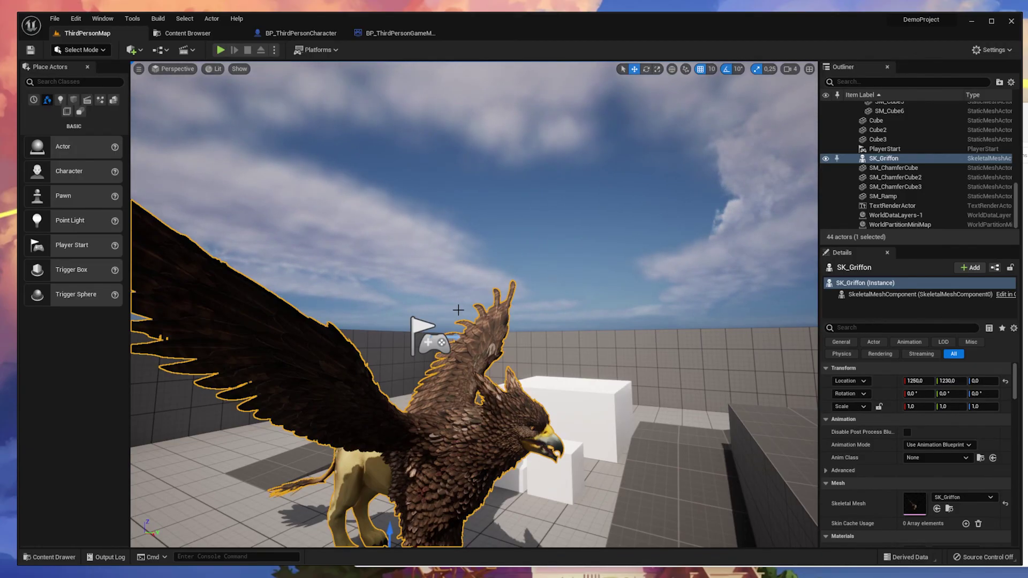
{"action": "mouse_move", "coordinate": [499, 308]}
{"action": "right_mouse_down"}
{"action": "mouse_move", "coordinate": [465, 359]}
{"action": "mouse_move", "coordinate": [492, 345]}
{"action": "mouse_move", "coordinate": [494, 299]}
{"action": "right_mouse_up"}
{"action": "key", "text": "s"}
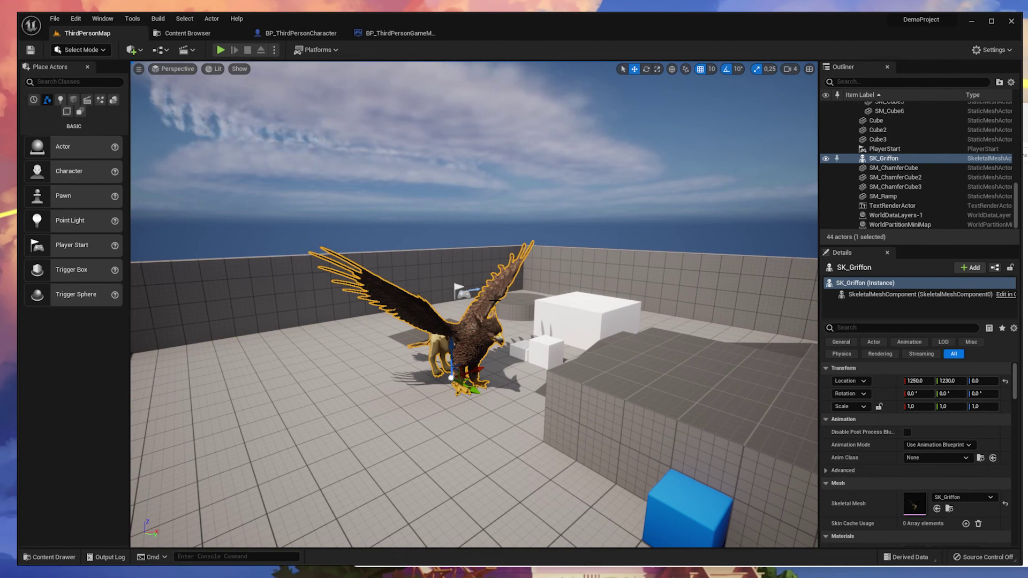
{"action": "right_click_drag", "start_coordinate": [562, 200], "coordinate": [581, 166]}
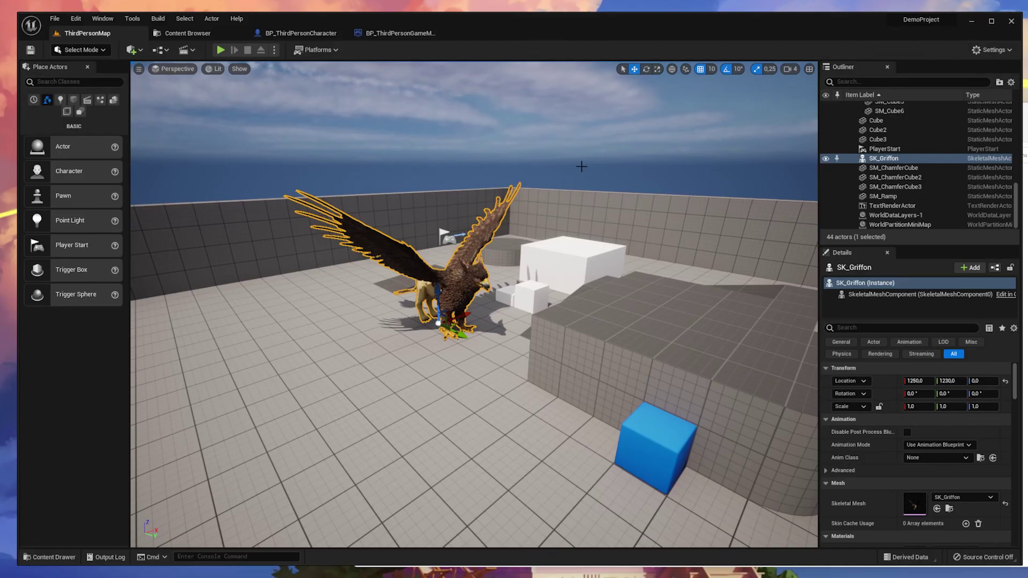
{"action": "scroll", "coordinate": [580, 198], "scroll_direction": "up", "scroll_amount": 2}
{"action": "scroll", "coordinate": [578, 196], "scroll_direction": "down", "scroll_amount": 5}
{"action": "scroll", "coordinate": [577, 185], "scroll_direction": "up", "scroll_amount": 4}
{"action": "scroll", "coordinate": [576, 176], "scroll_direction": "up", "scroll_amount": 2}
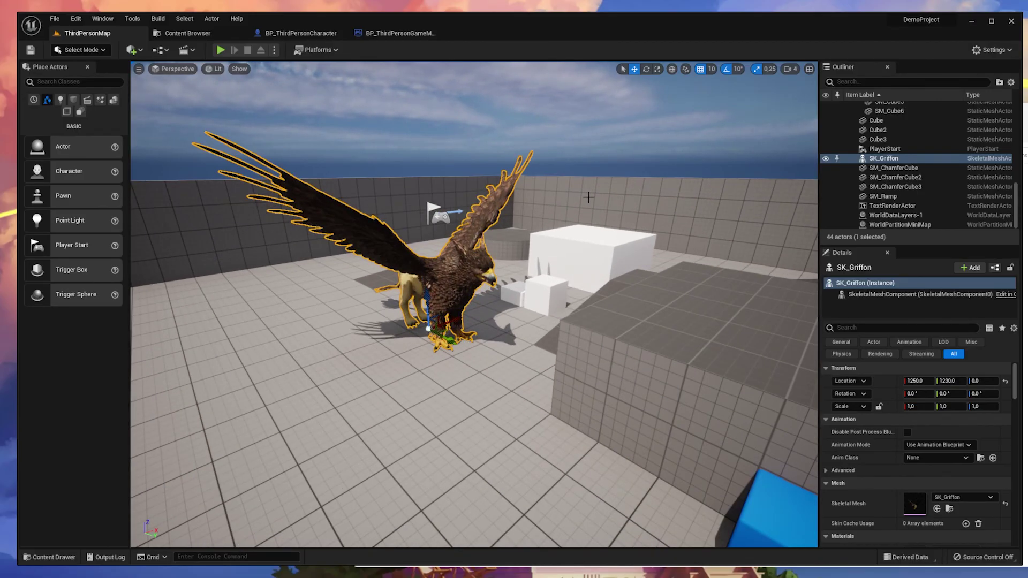